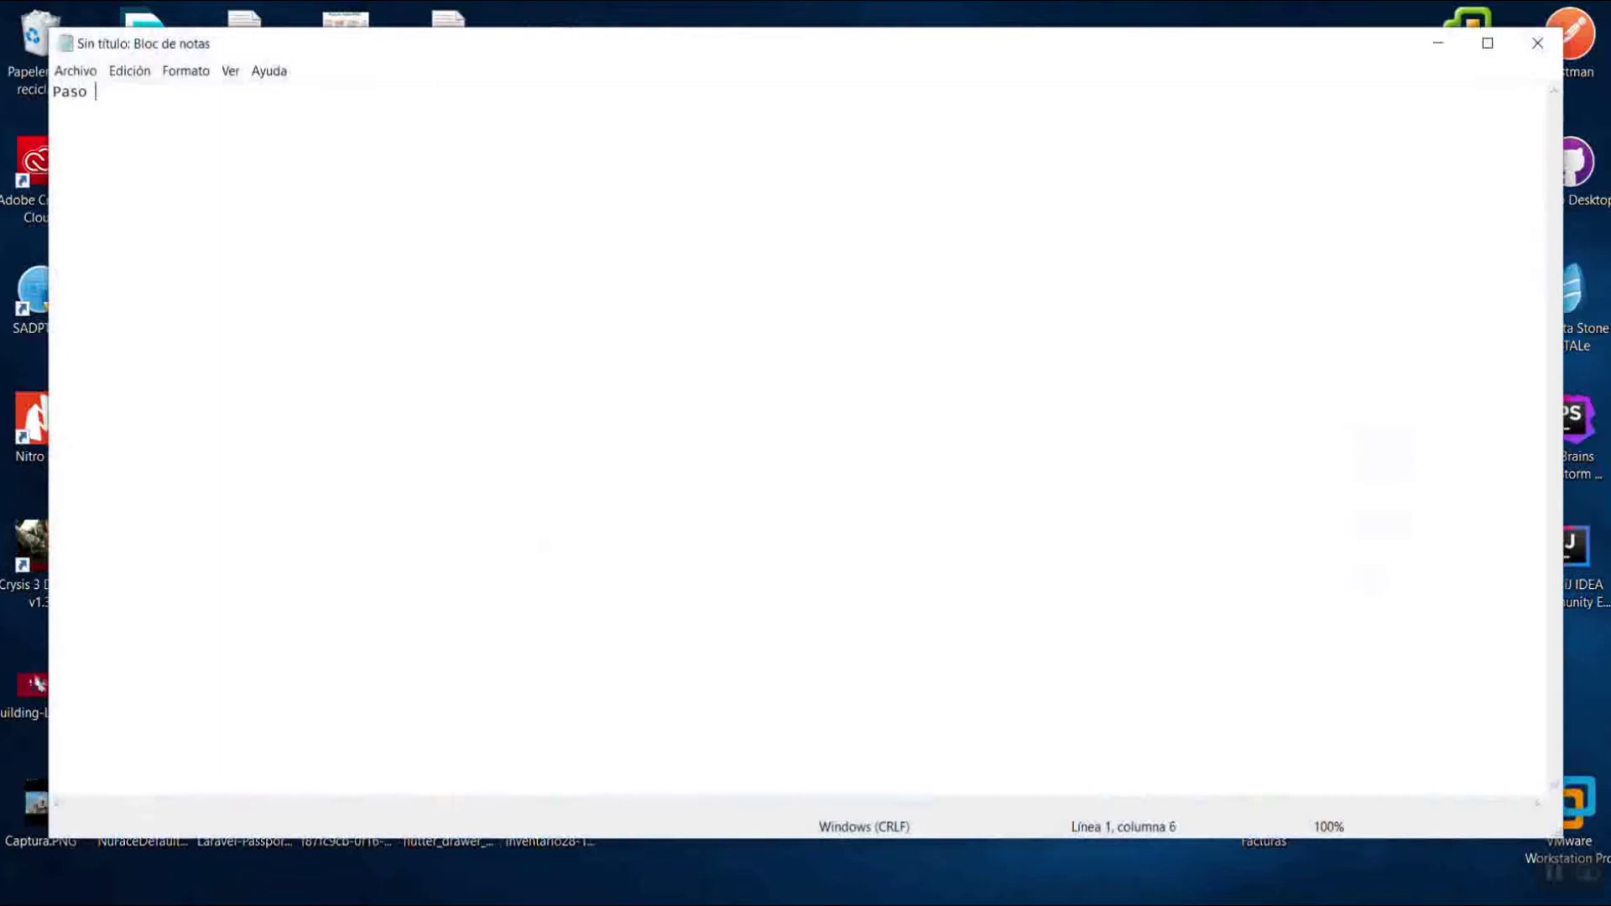
Write '-Activar el equipo biometrico' as the note's first line, fixing the typo.
{"action": "type", "text": "-Activar el equipo n"}
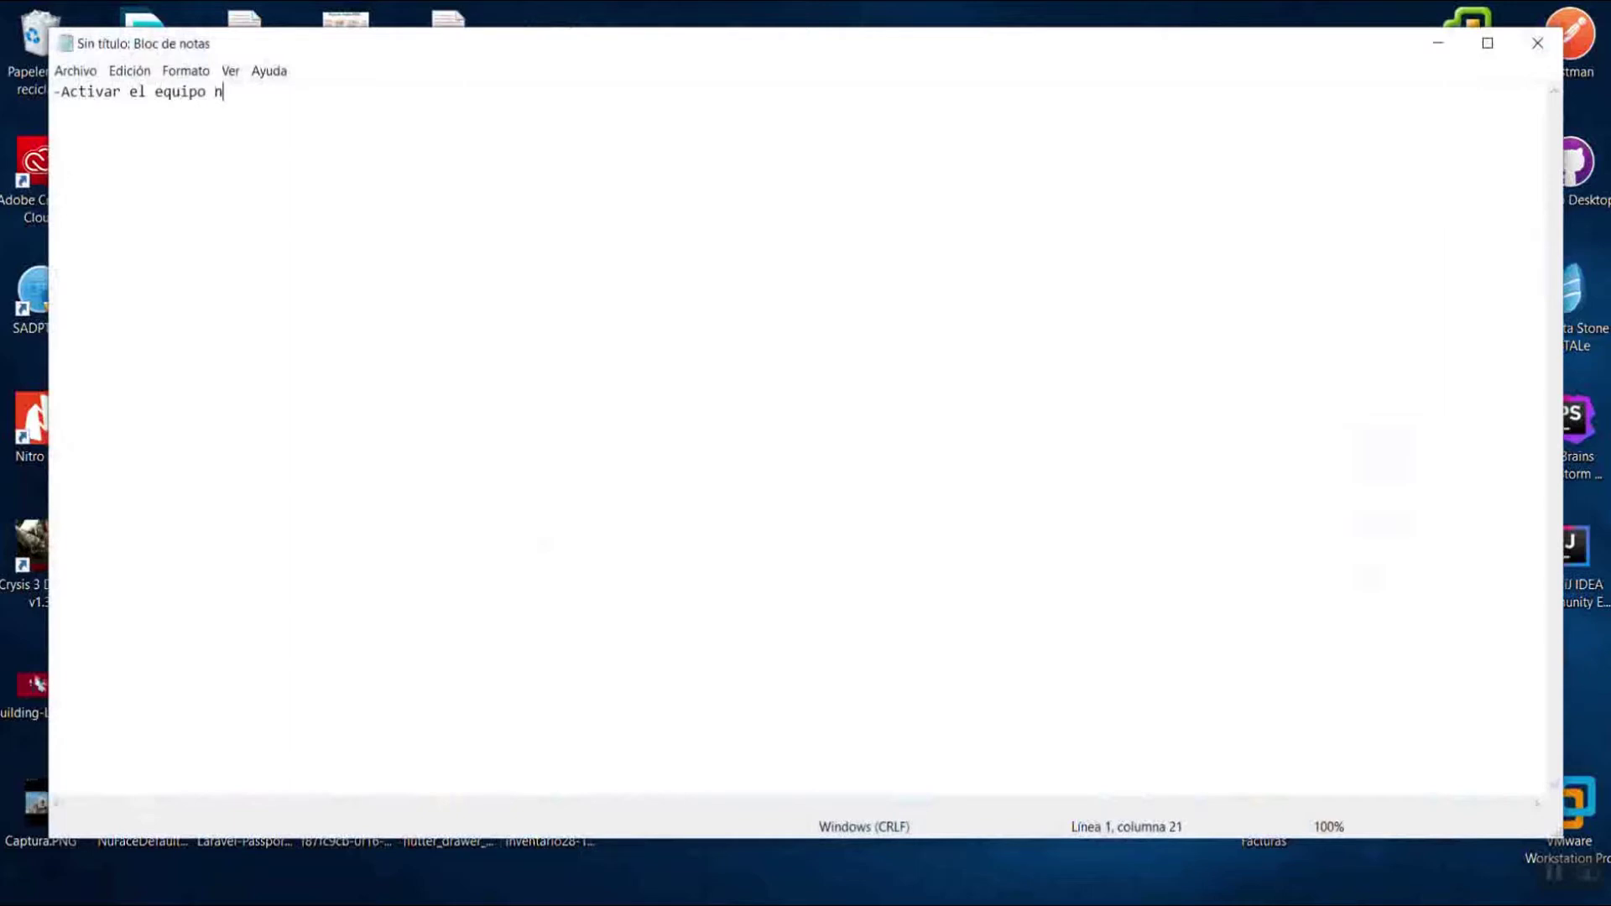
{"action": "key", "text": "BackSpace"}
{"action": "type", "text": "biometrico"}
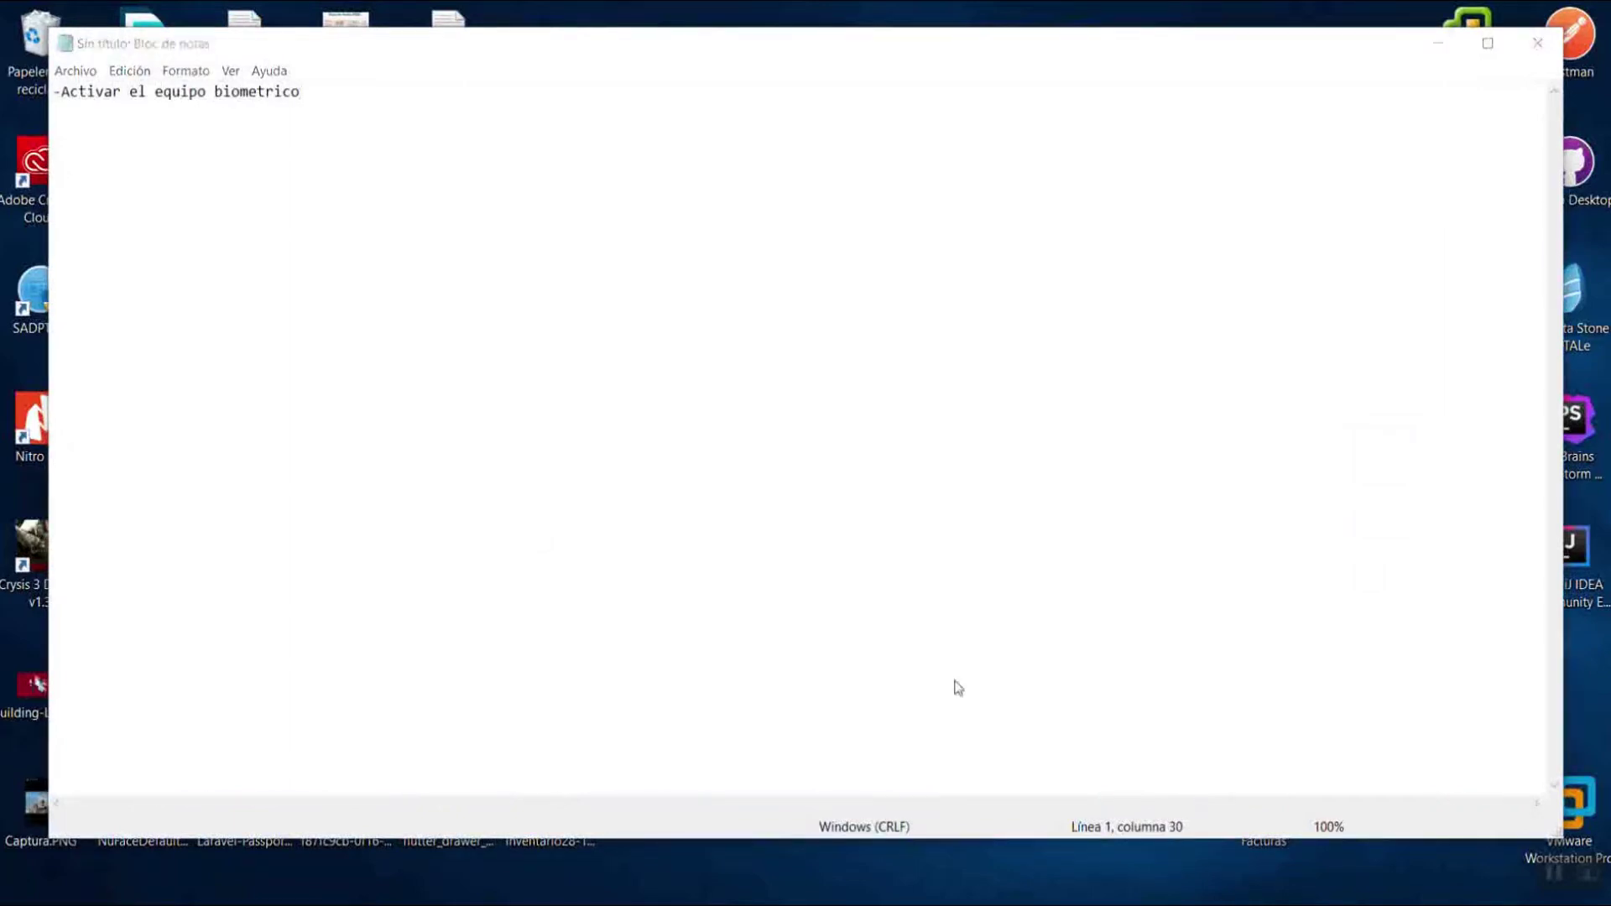
Search the Start menu for 'ivms', then dismiss the search.
{"action": "key", "text": "super"}
{"action": "type", "text": "ivms"}
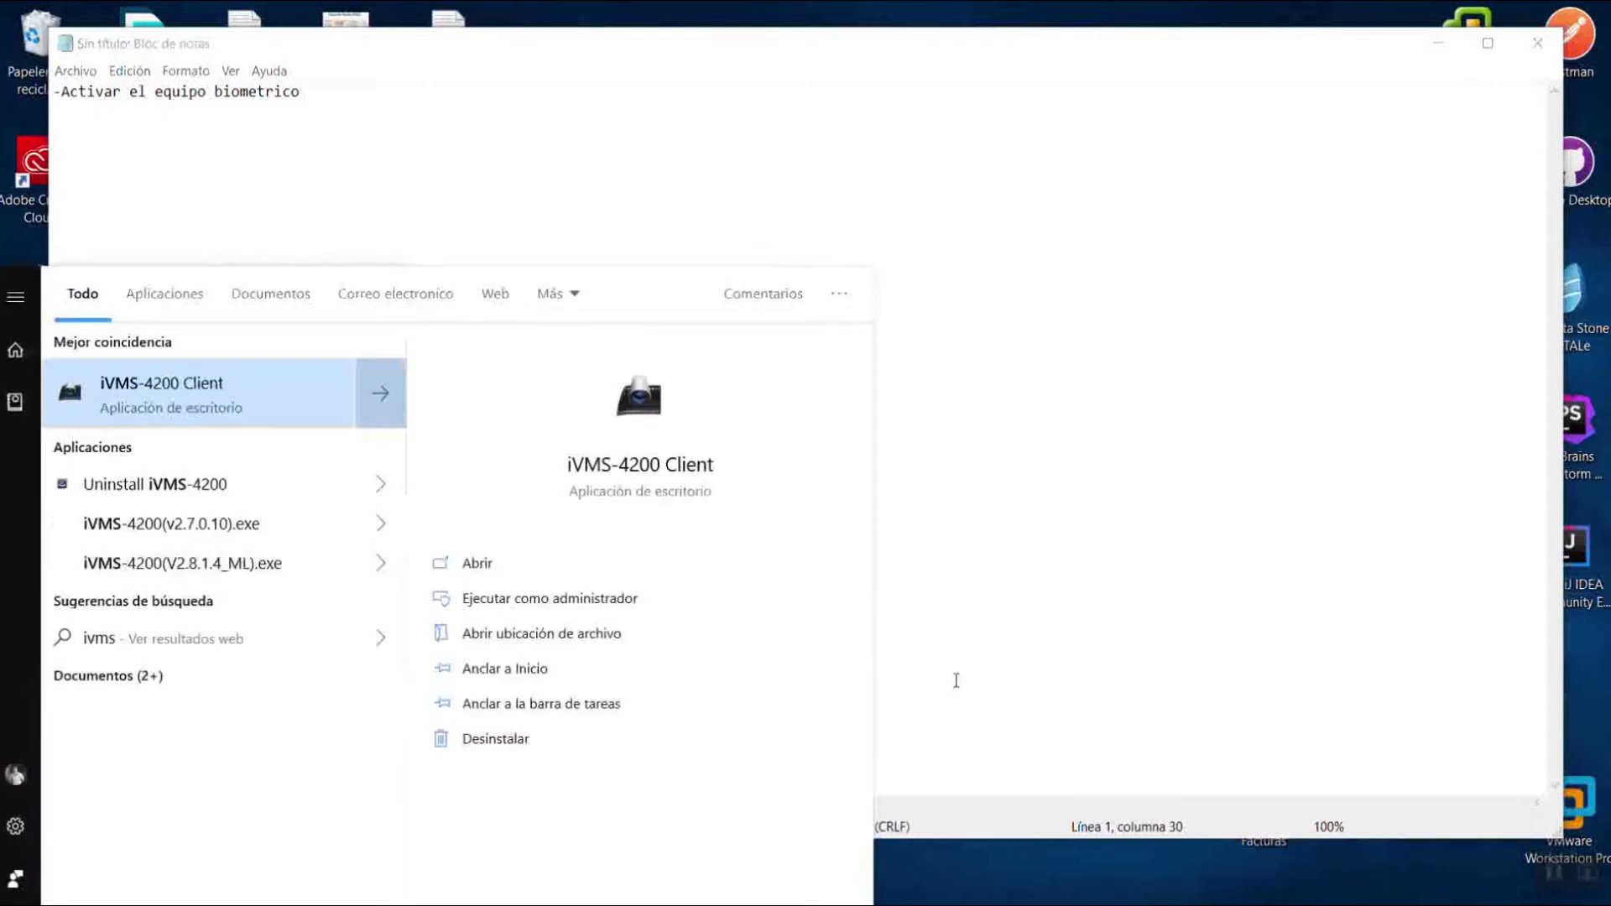
{"action": "key", "text": "Return"}
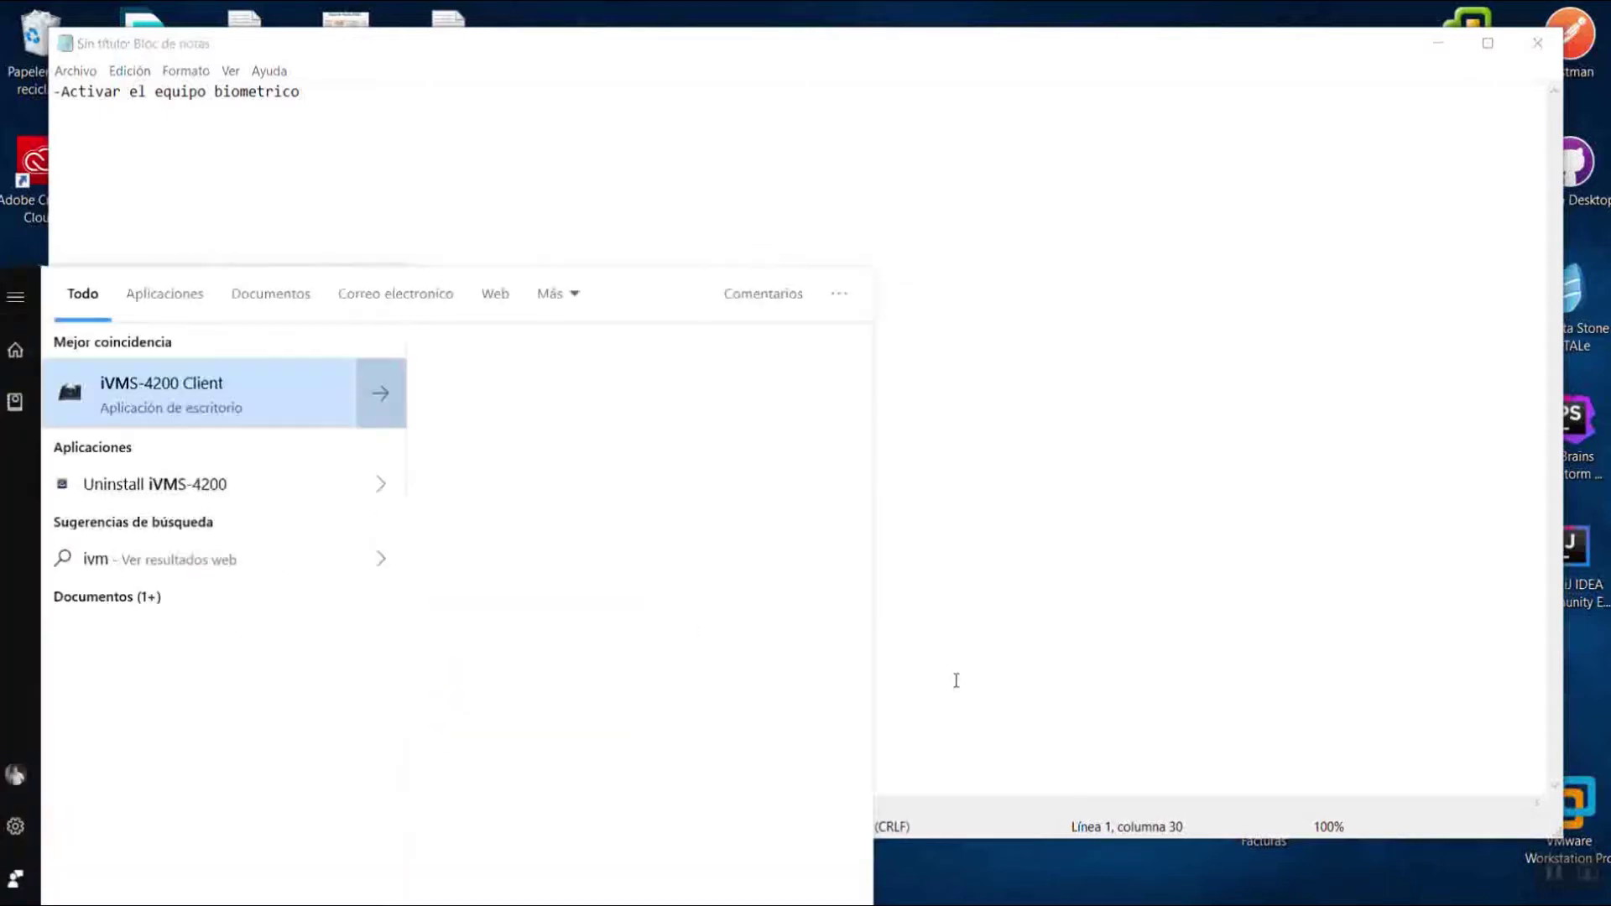
{"action": "left_click", "coordinate": [953, 676]}
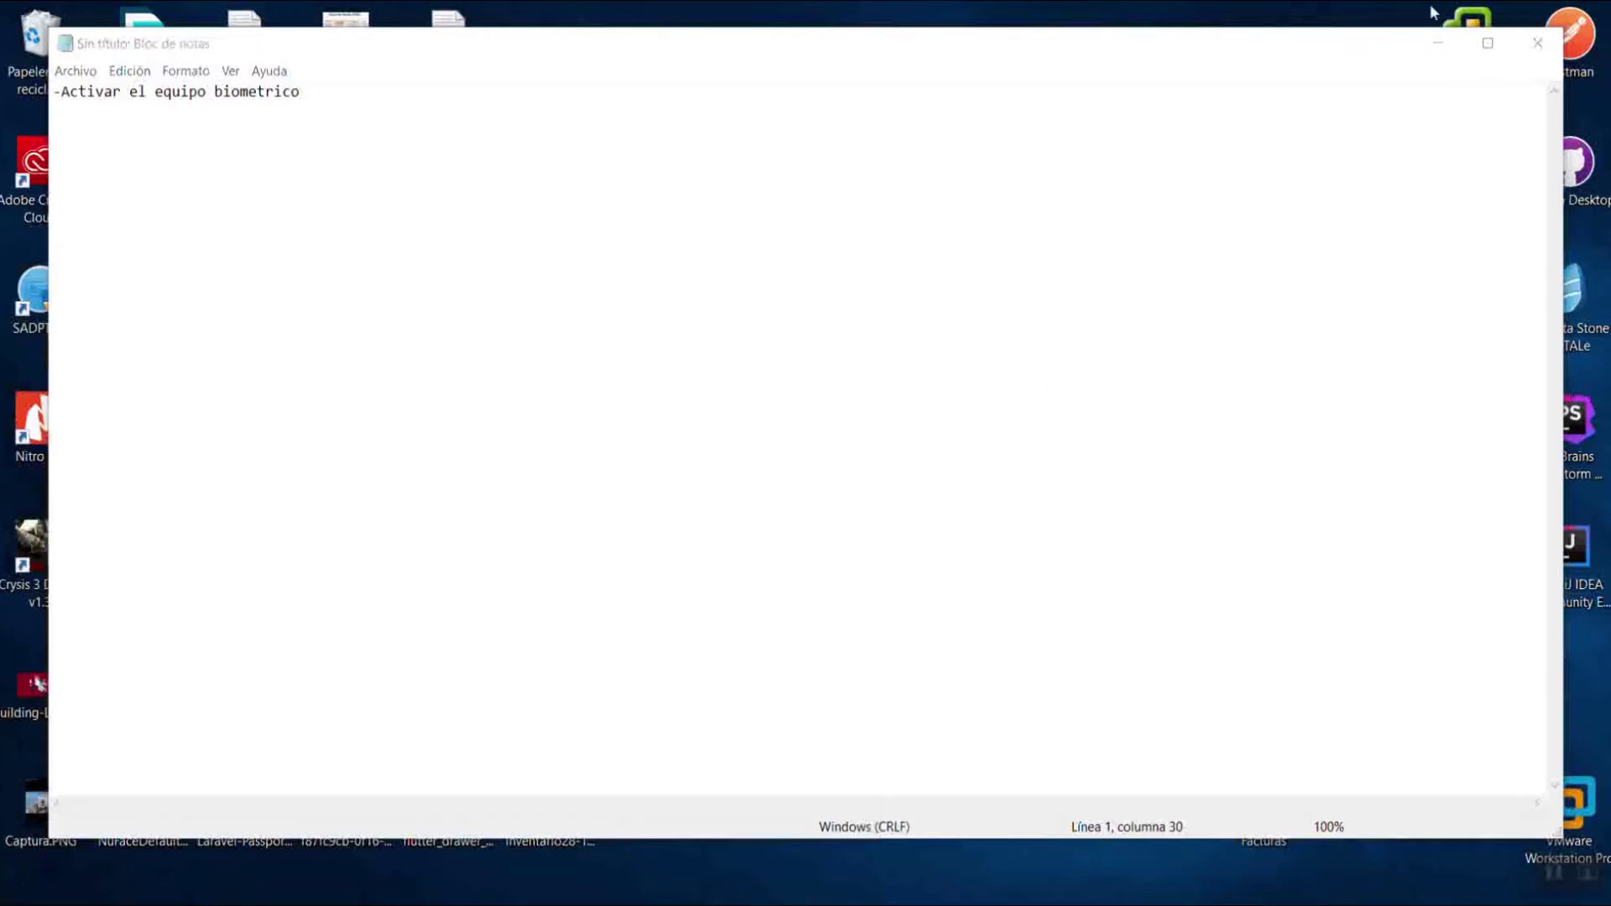
Hide Notepad, refresh the desktop, and log in to iVMS-4200 with the account password.
{"action": "left_click", "coordinate": [1436, 43]}
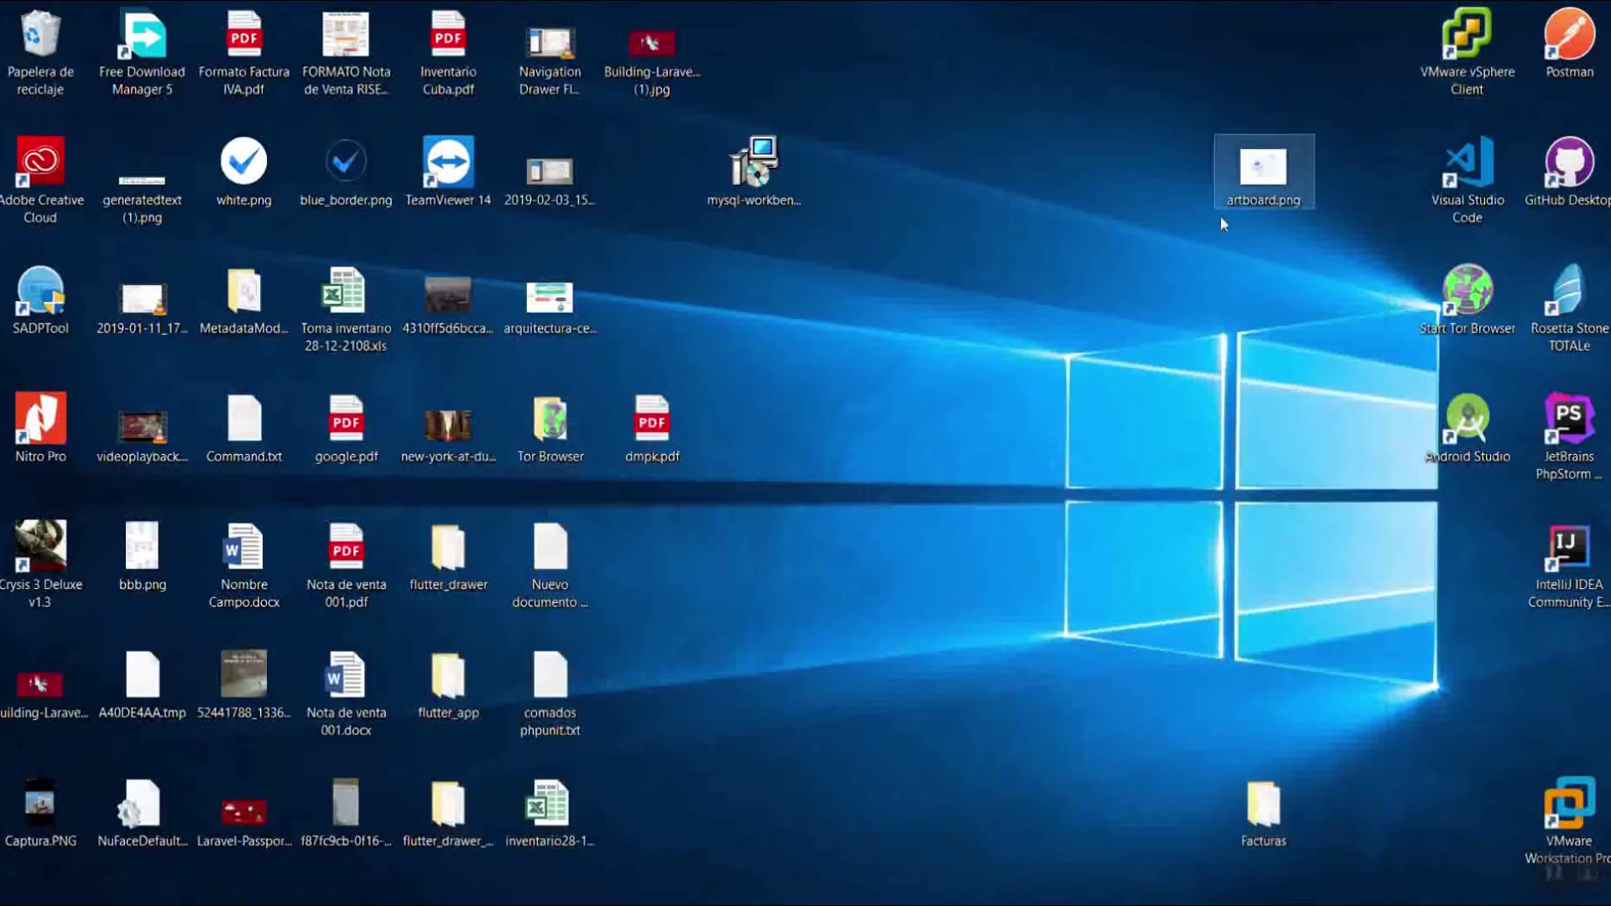
{"action": "right_click", "coordinate": [969, 183]}
{"action": "left_click", "coordinate": [1005, 251]}
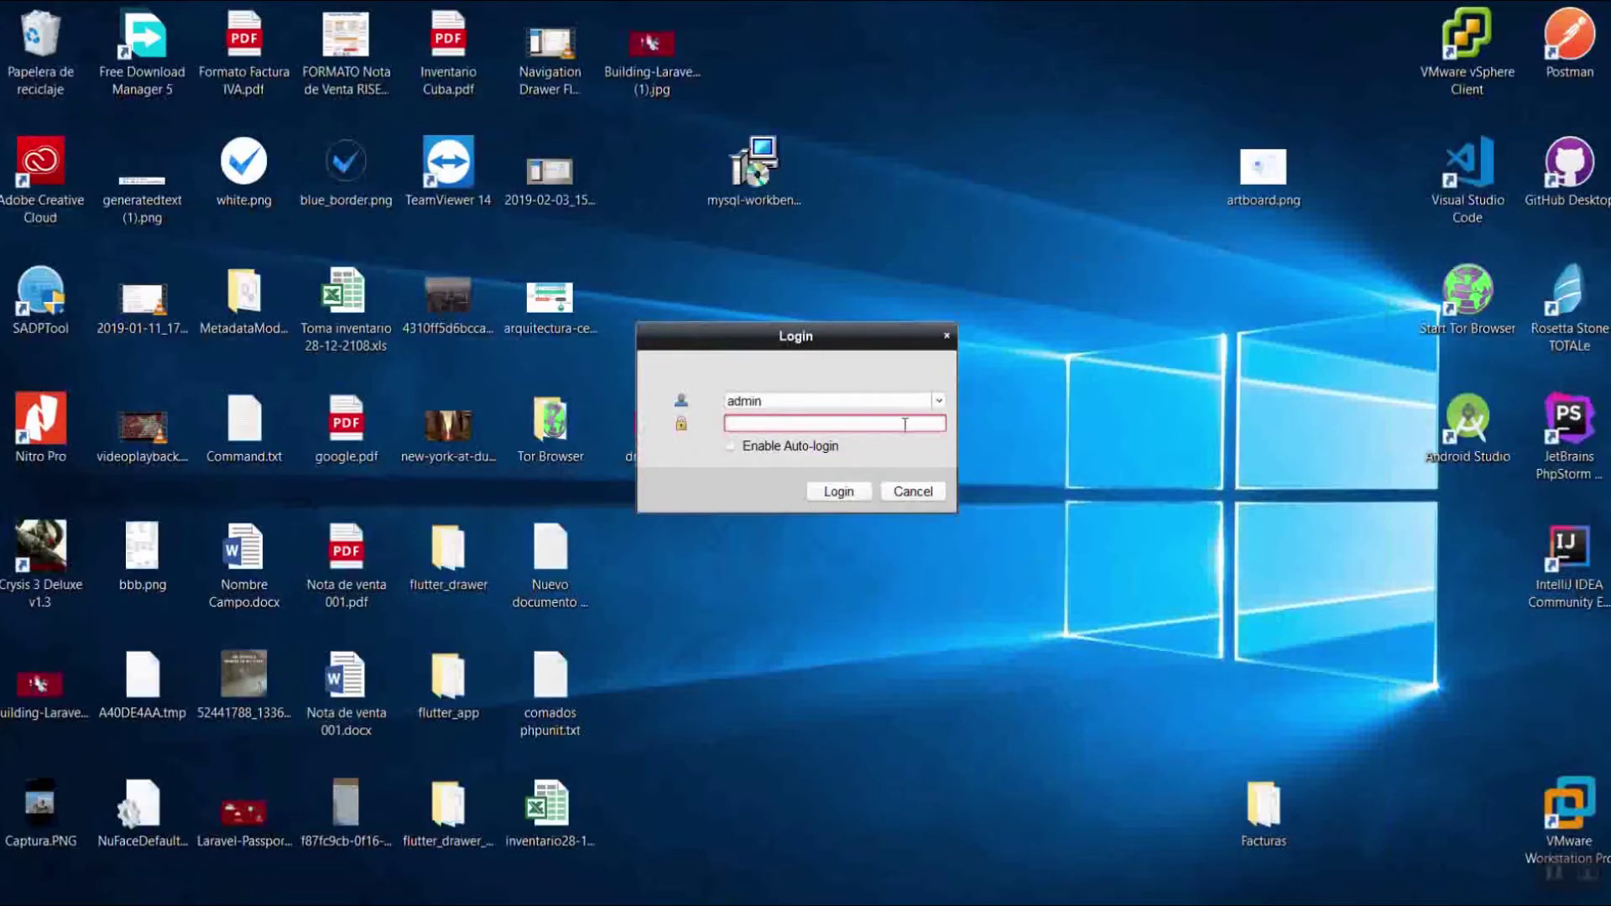
{"action": "type", "text": "****"}
{"action": "key", "text": "Return"}
{"action": "key", "text": "Return"}
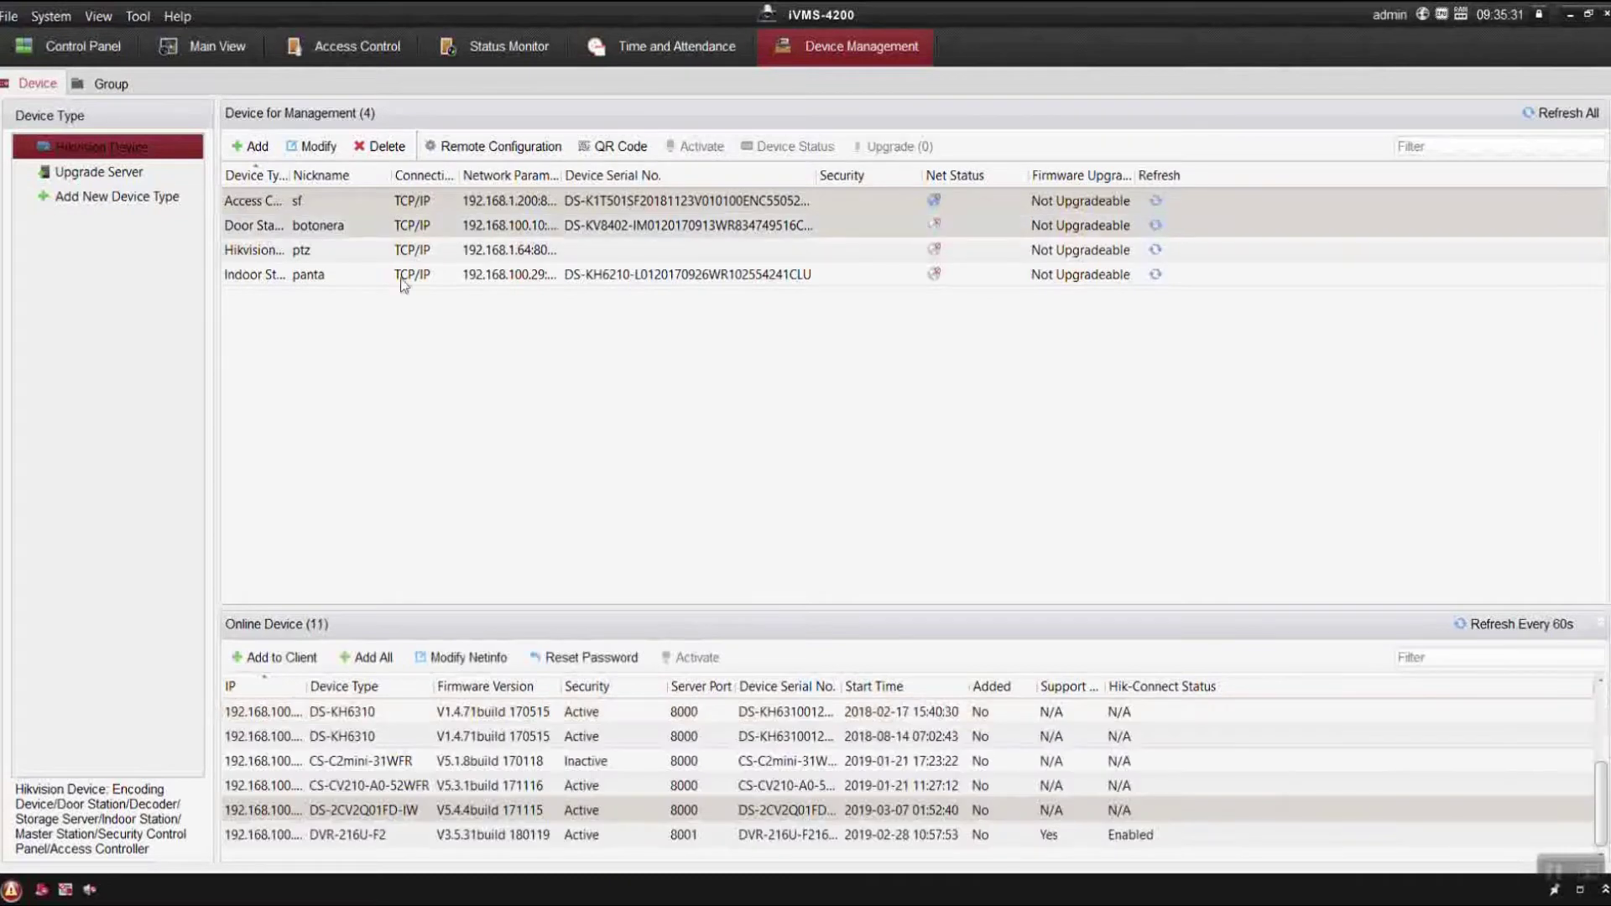
Filter online devices by '802' and start activating the inactive DS-K1A802EF at 192.0.0.64.
{"action": "left_click", "coordinate": [1468, 657]}
{"action": "type", "text": "8"}
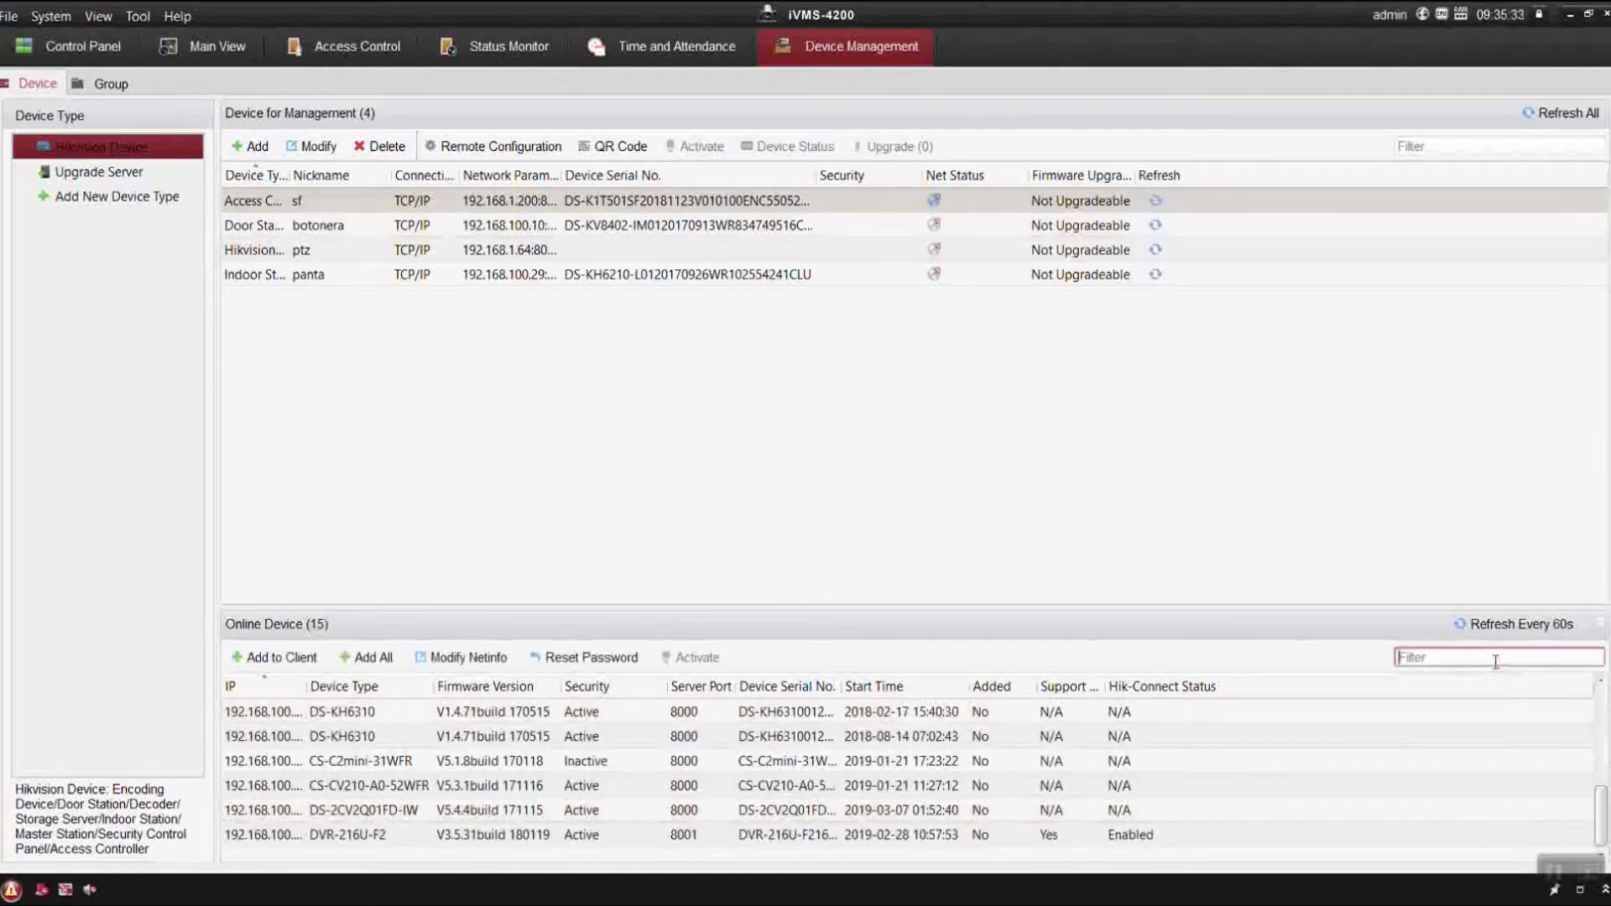
{"action": "type", "text": "02"}
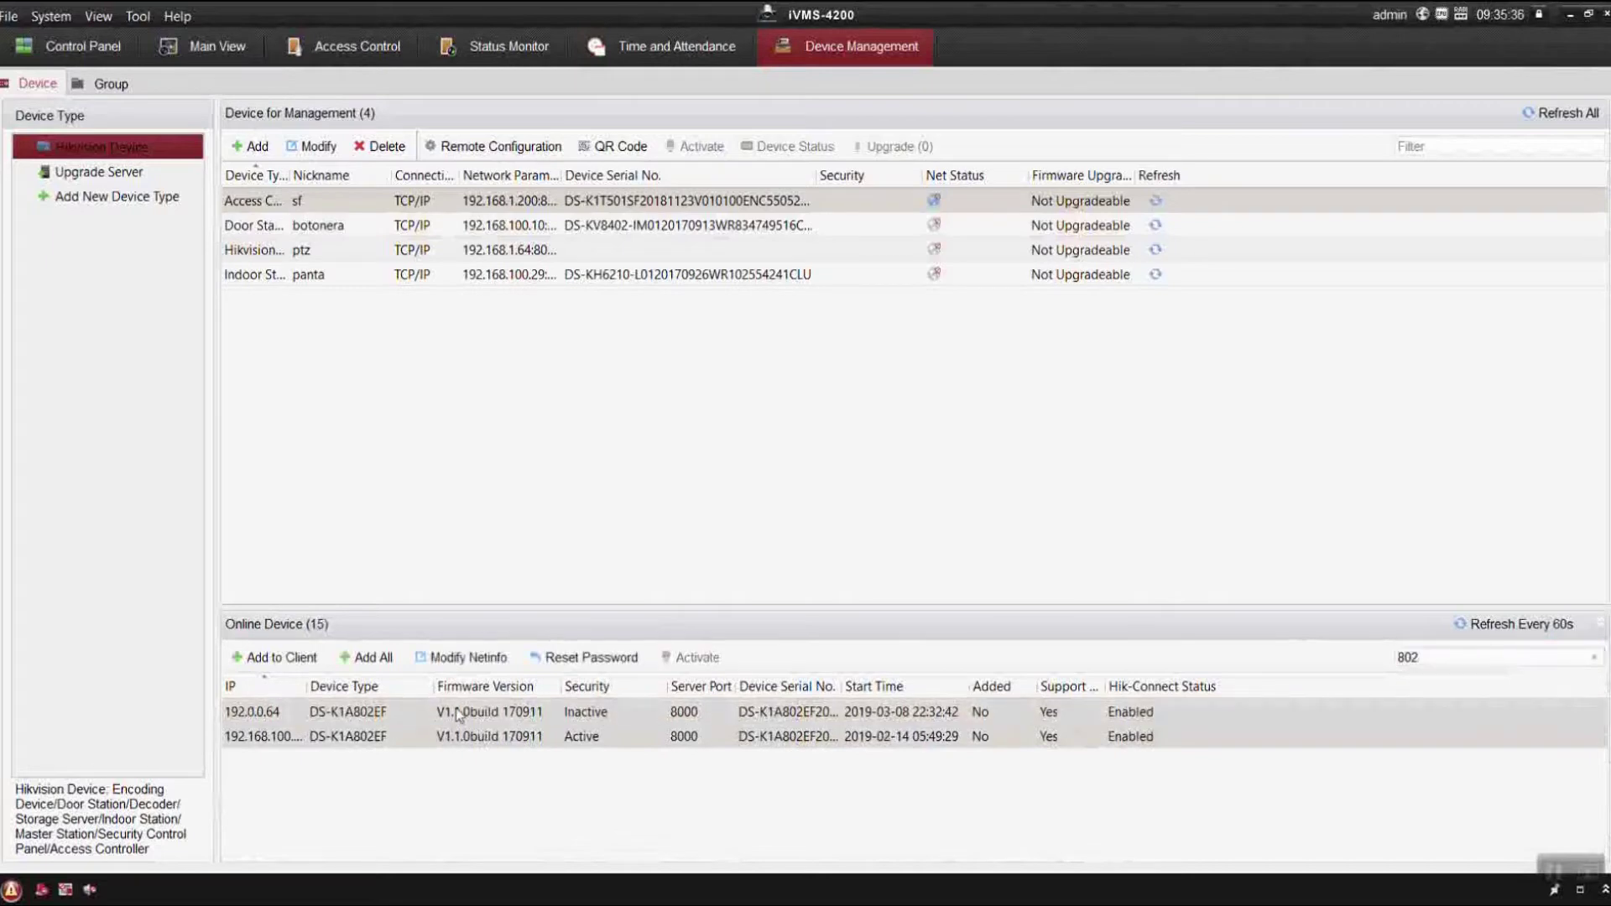
{"action": "left_click", "coordinate": [537, 713]}
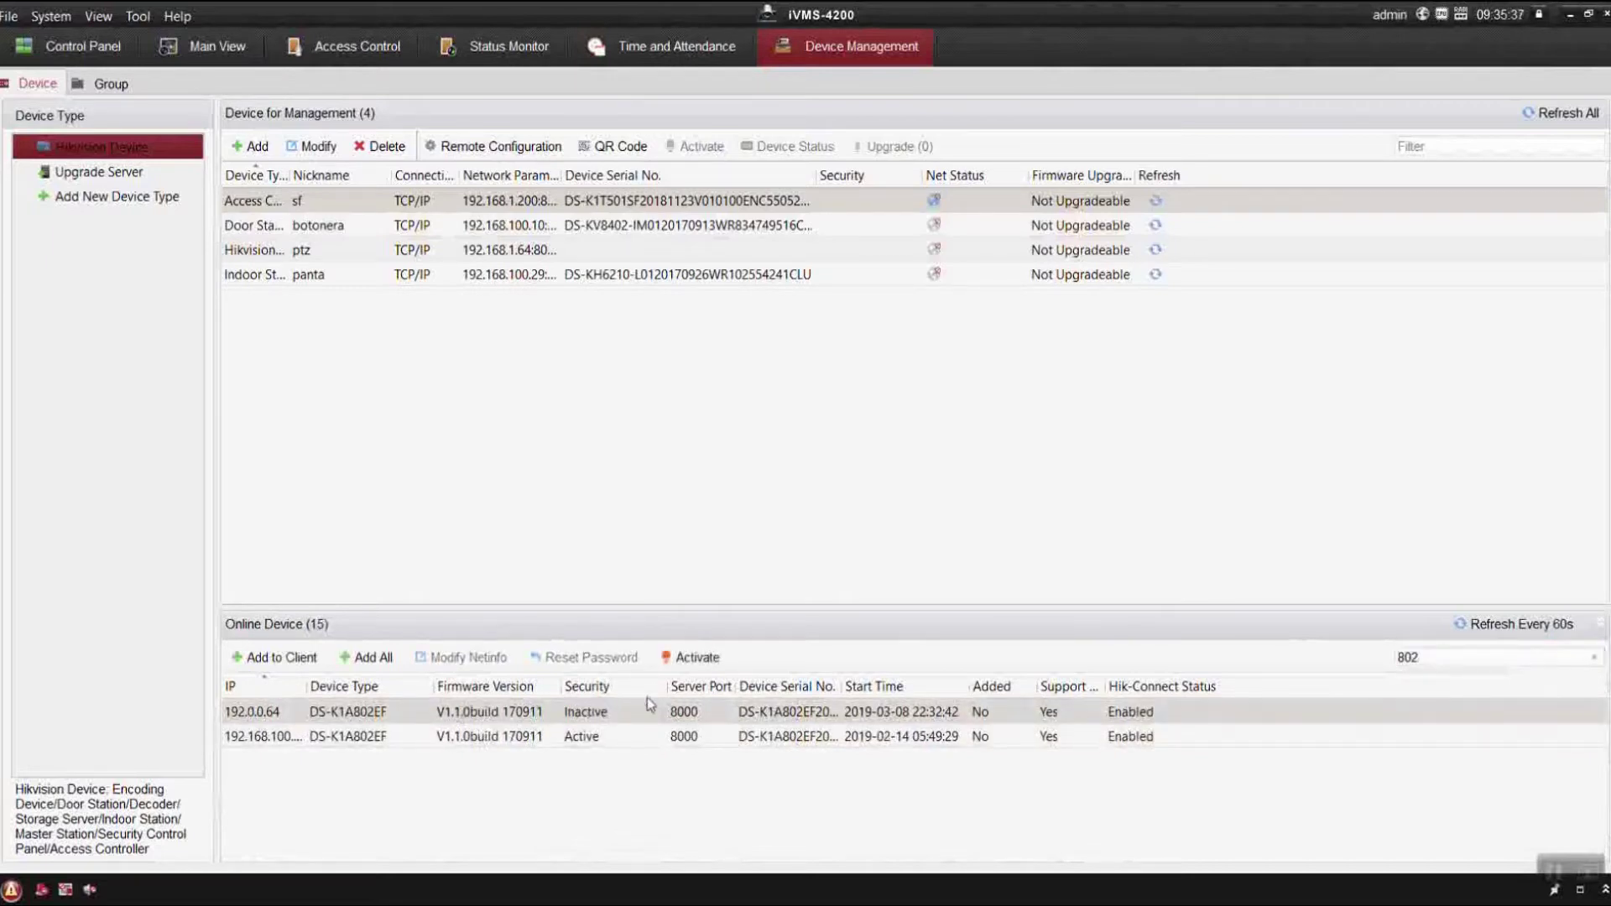
{"action": "left_click", "coordinate": [692, 657]}
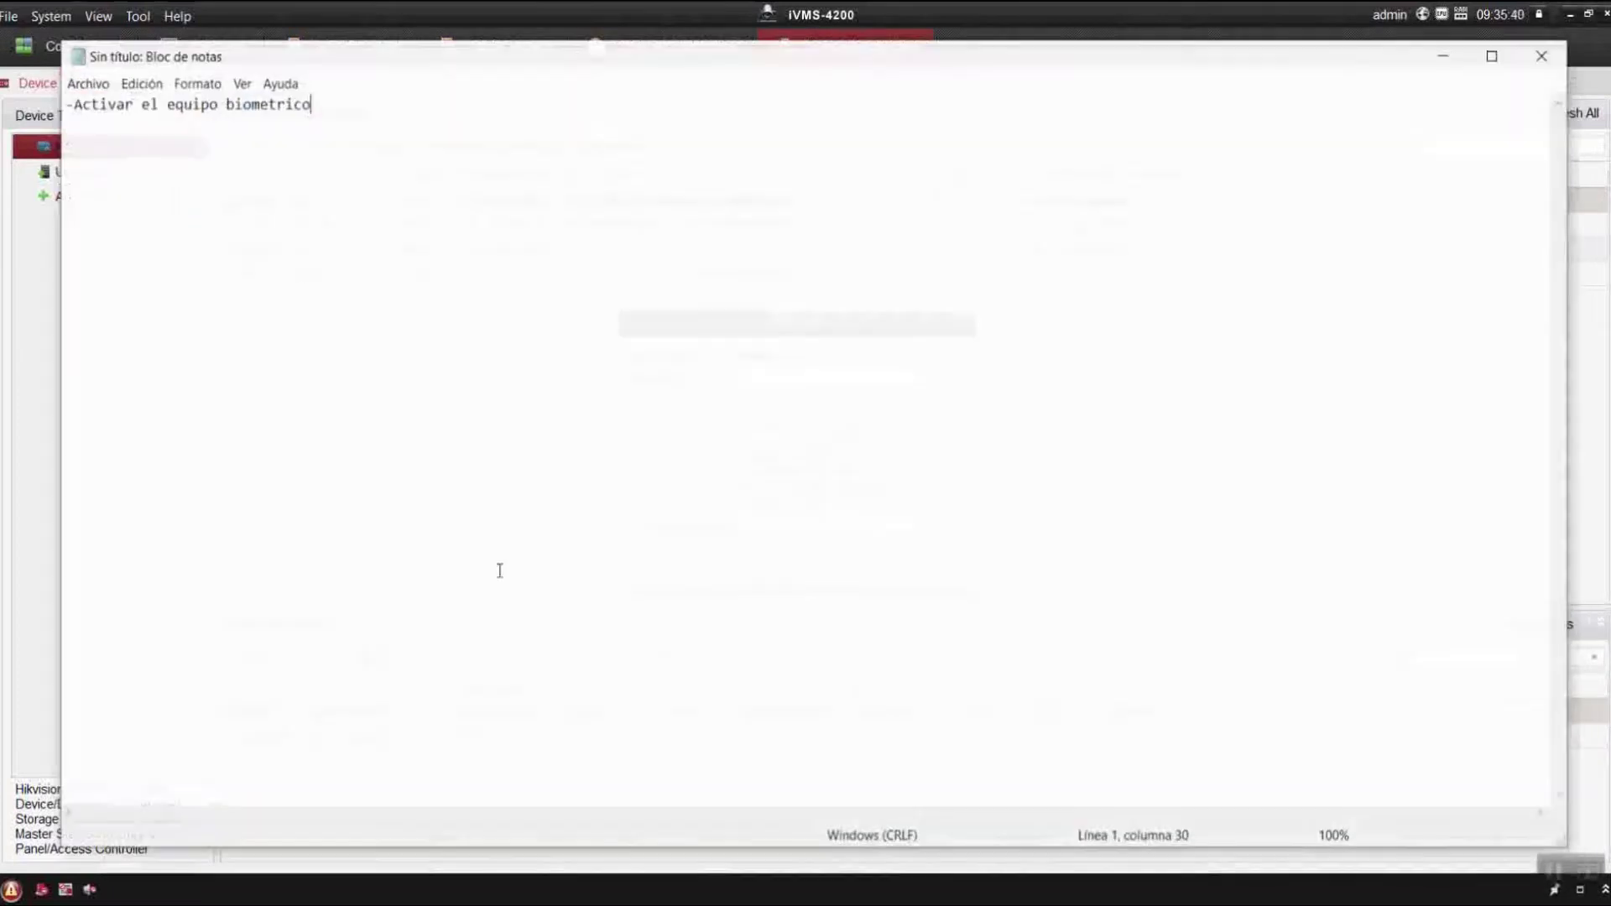
Add '(Activar es ponerle clave ok)' to the note.
{"action": "type", "text": "()"}
{"action": "key", "text": "Left"}
{"action": "type", "text": "Activar"}
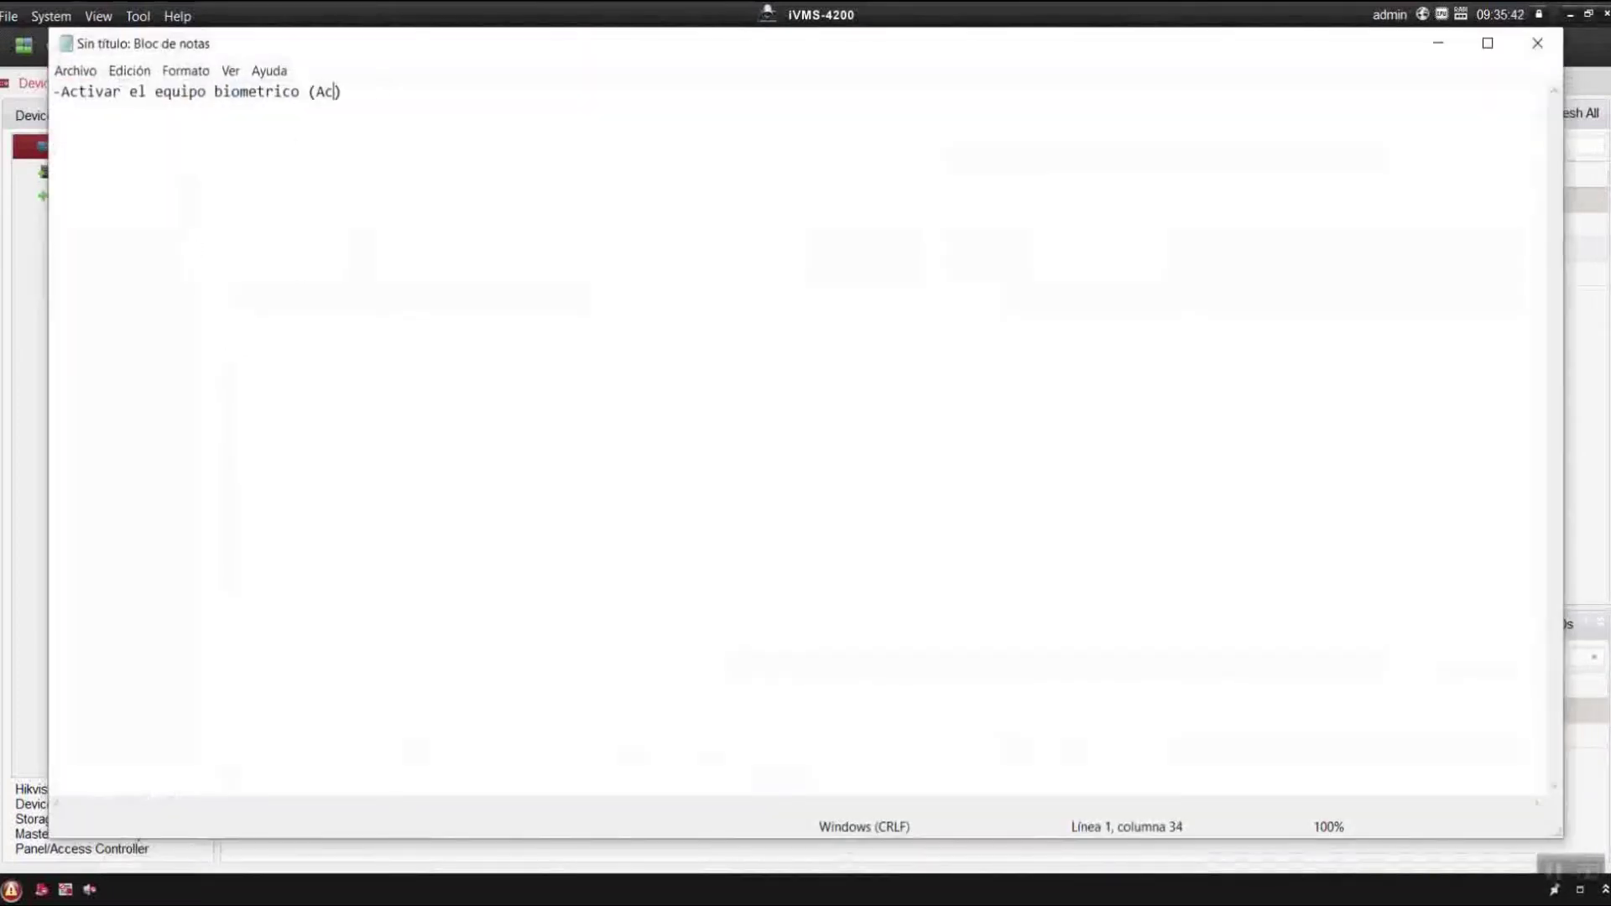
{"action": "type", "text": " es ponerle clave ok"}
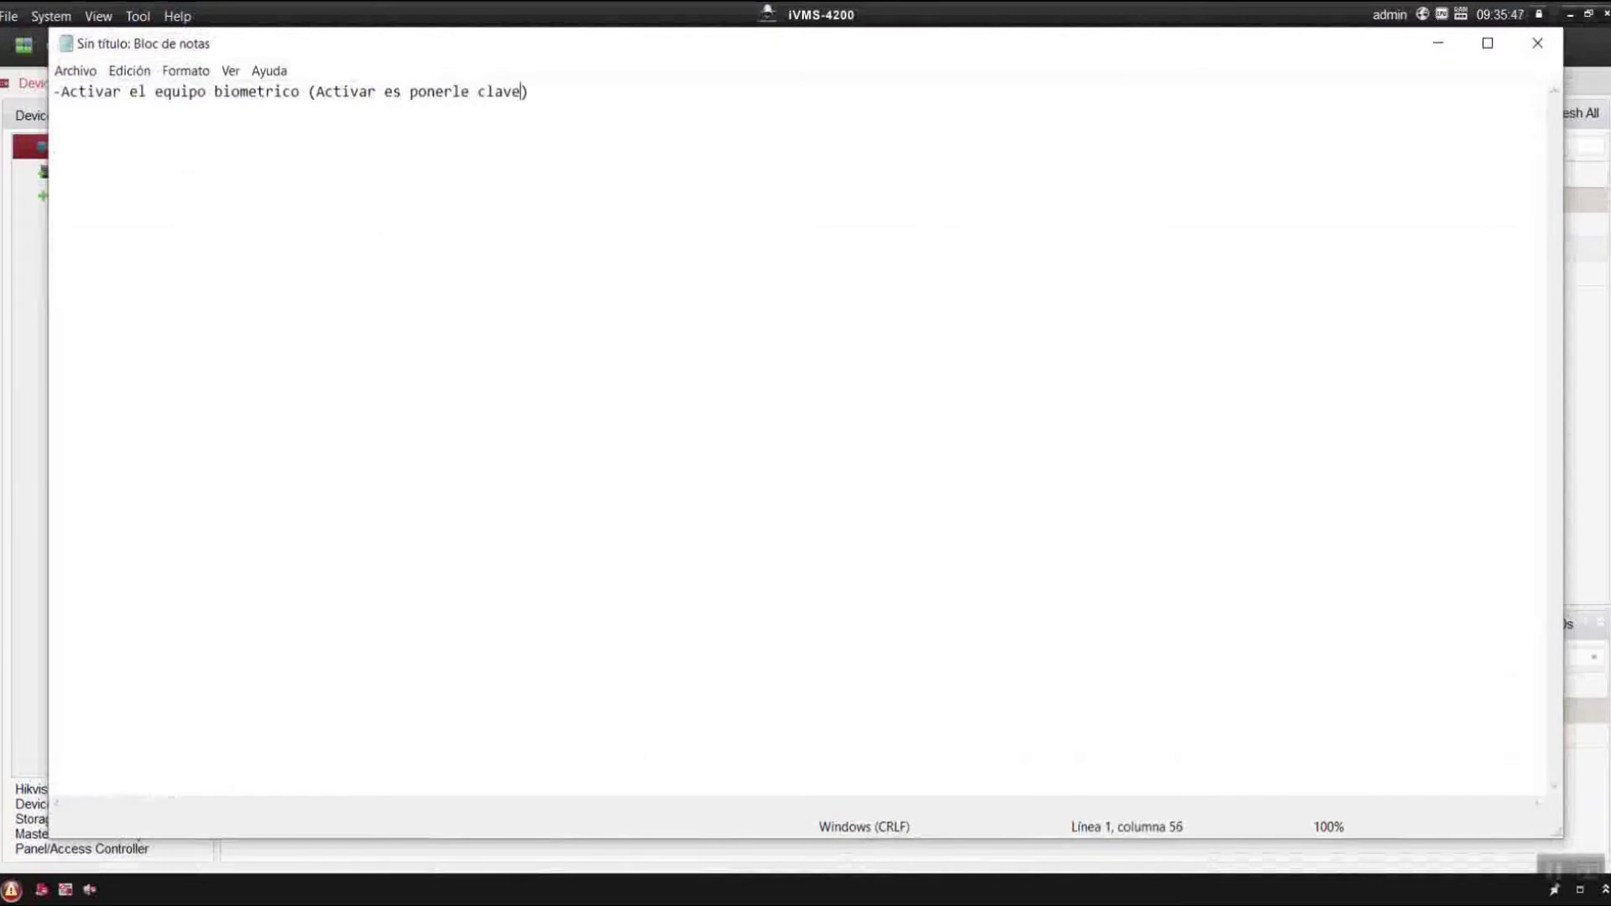
Enter and confirm the new device password, confirm activation, and skip the GUID export.
{"action": "left_click", "coordinate": [1439, 44]}
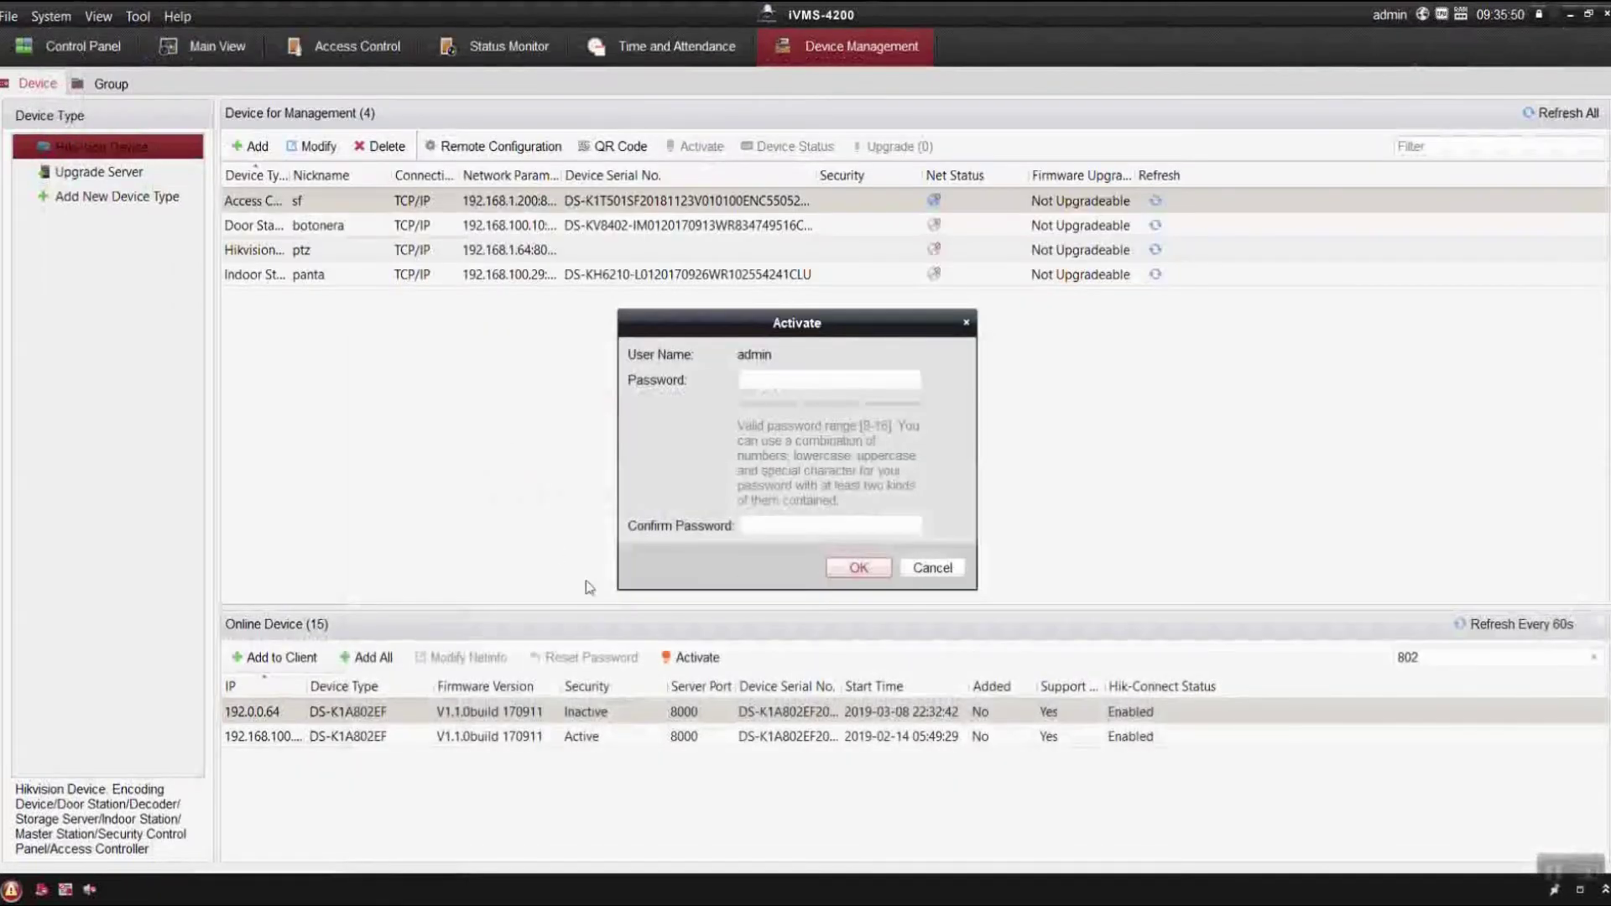
{"action": "left_click", "coordinate": [895, 380]}
{"action": "type", "text": "aaaaaaaaaaa"}
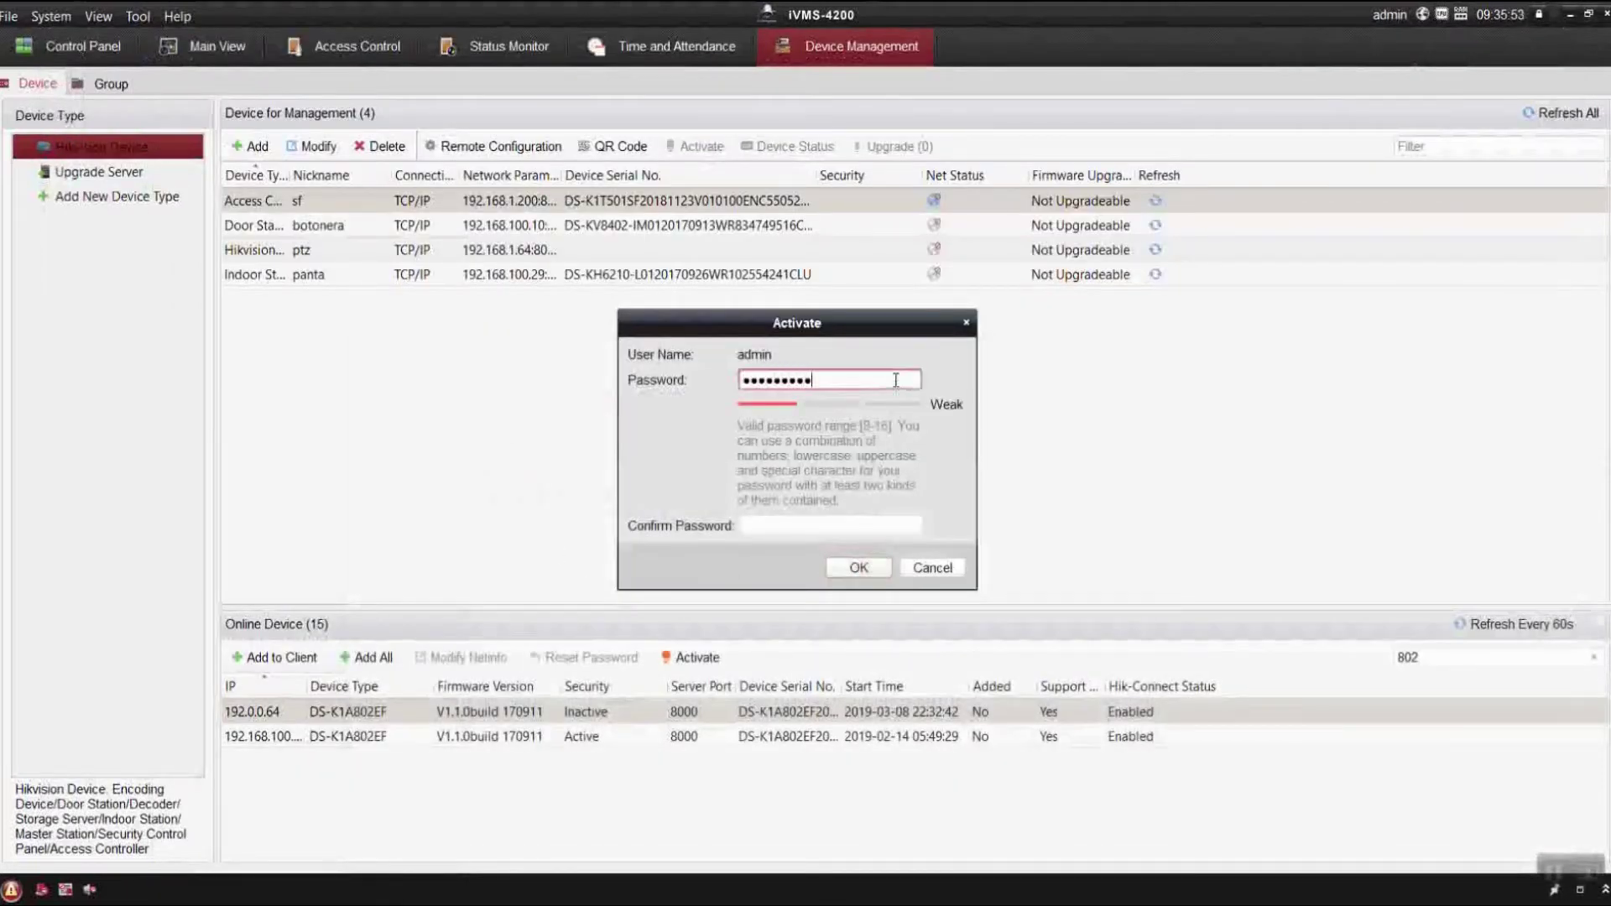
{"action": "key", "text": "Tab"}
{"action": "type", "text": "aaaaa"}
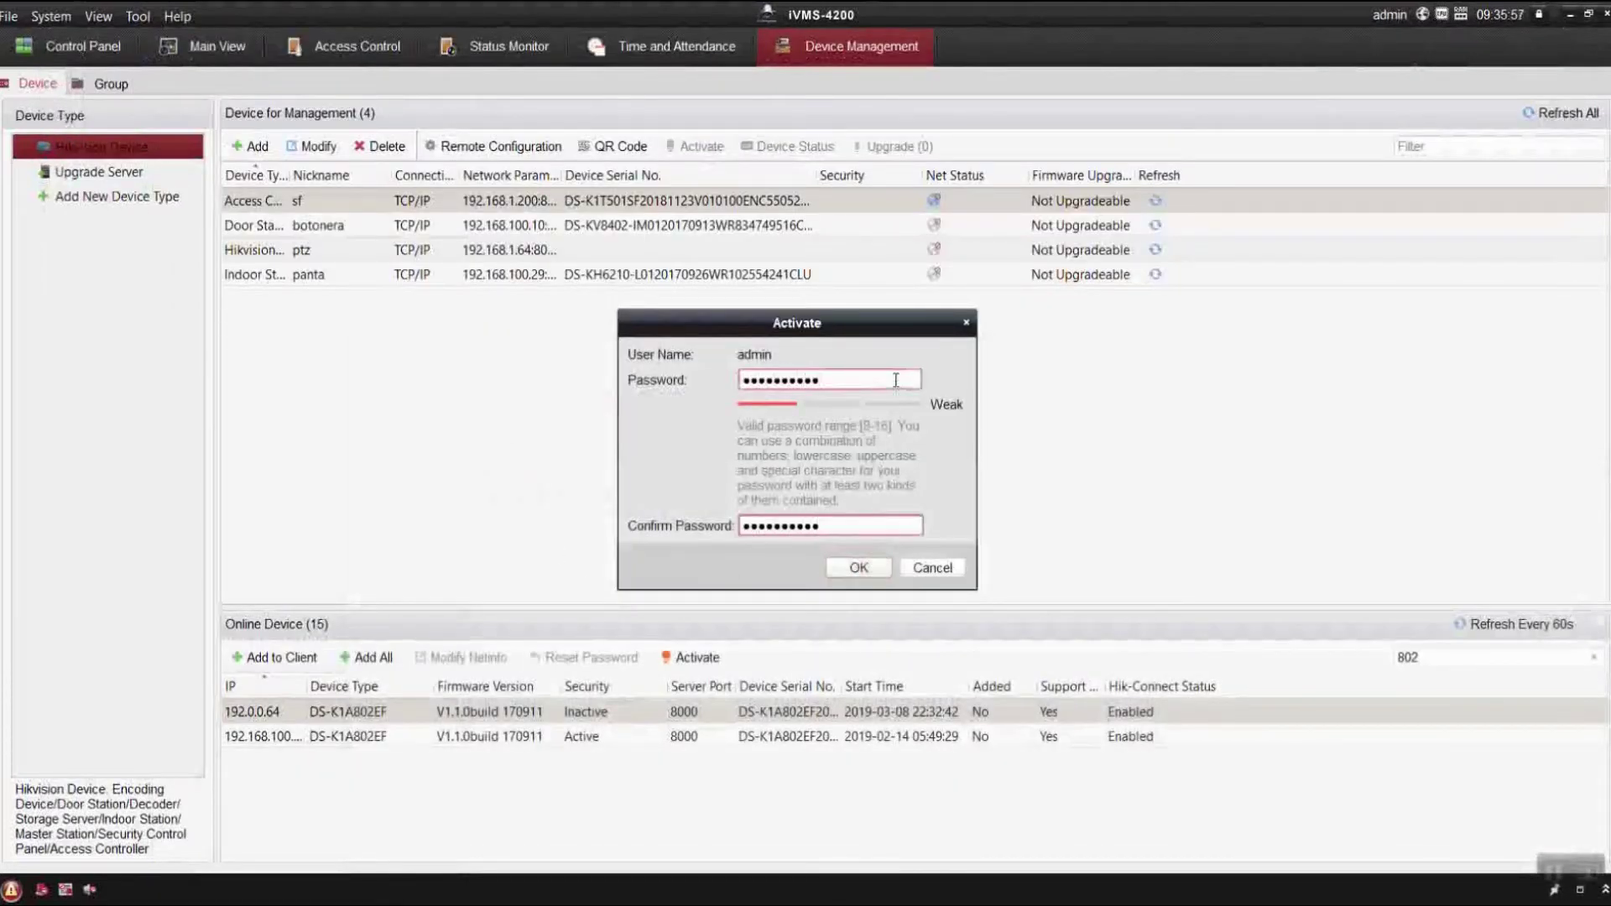
{"action": "type", "text": "aaaaaa"}
{"action": "left_click", "coordinate": [859, 567]}
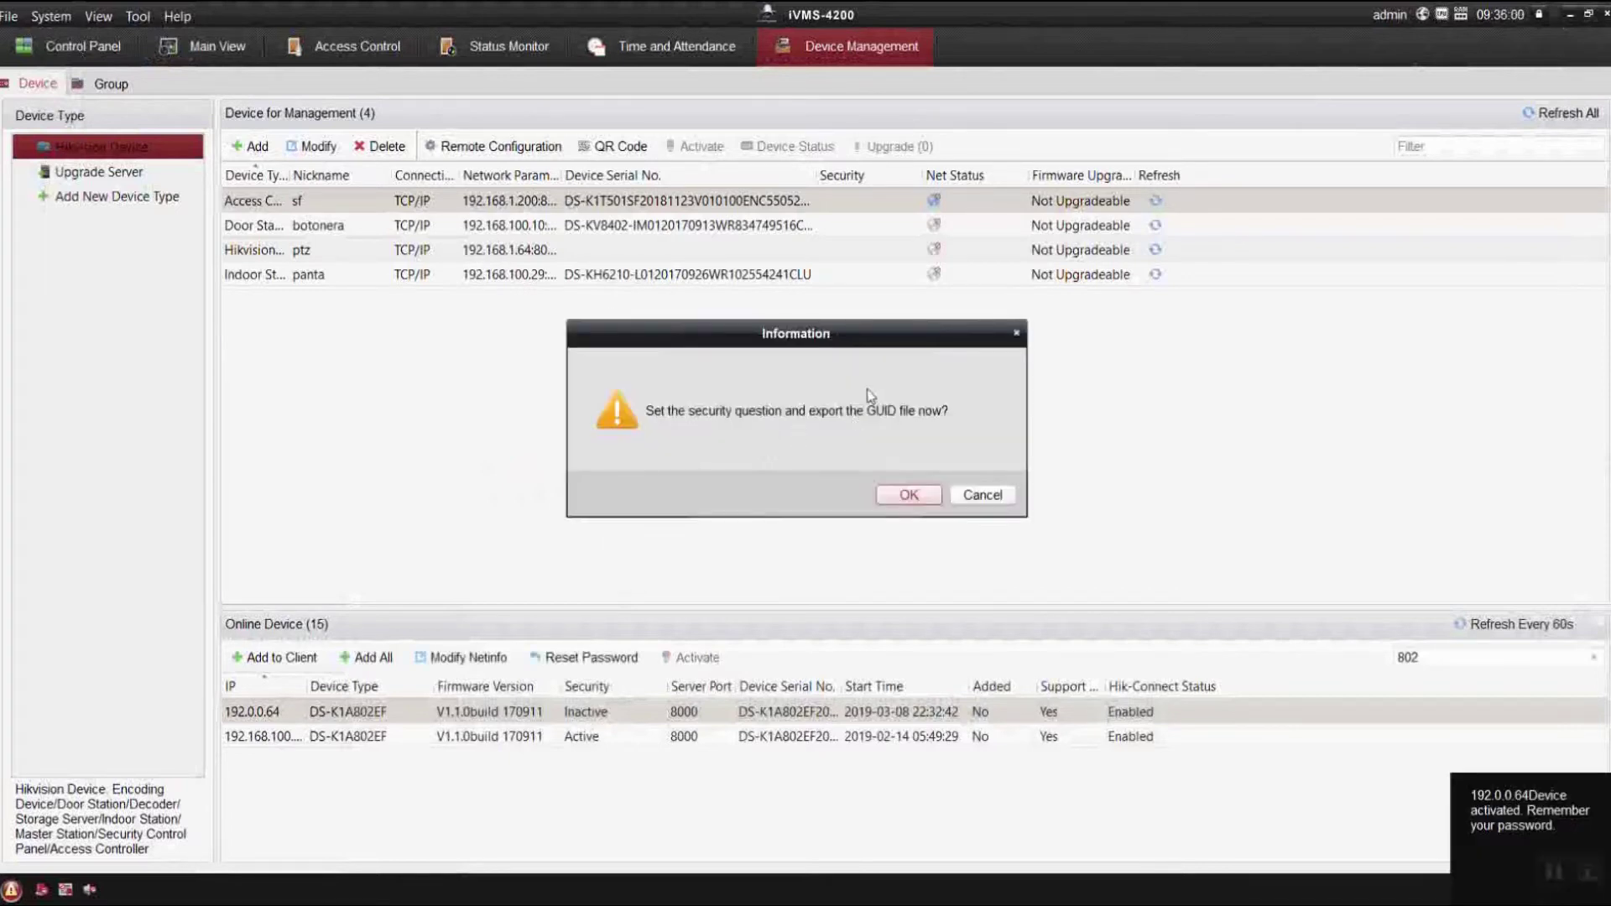
{"action": "left_click", "coordinate": [964, 495]}
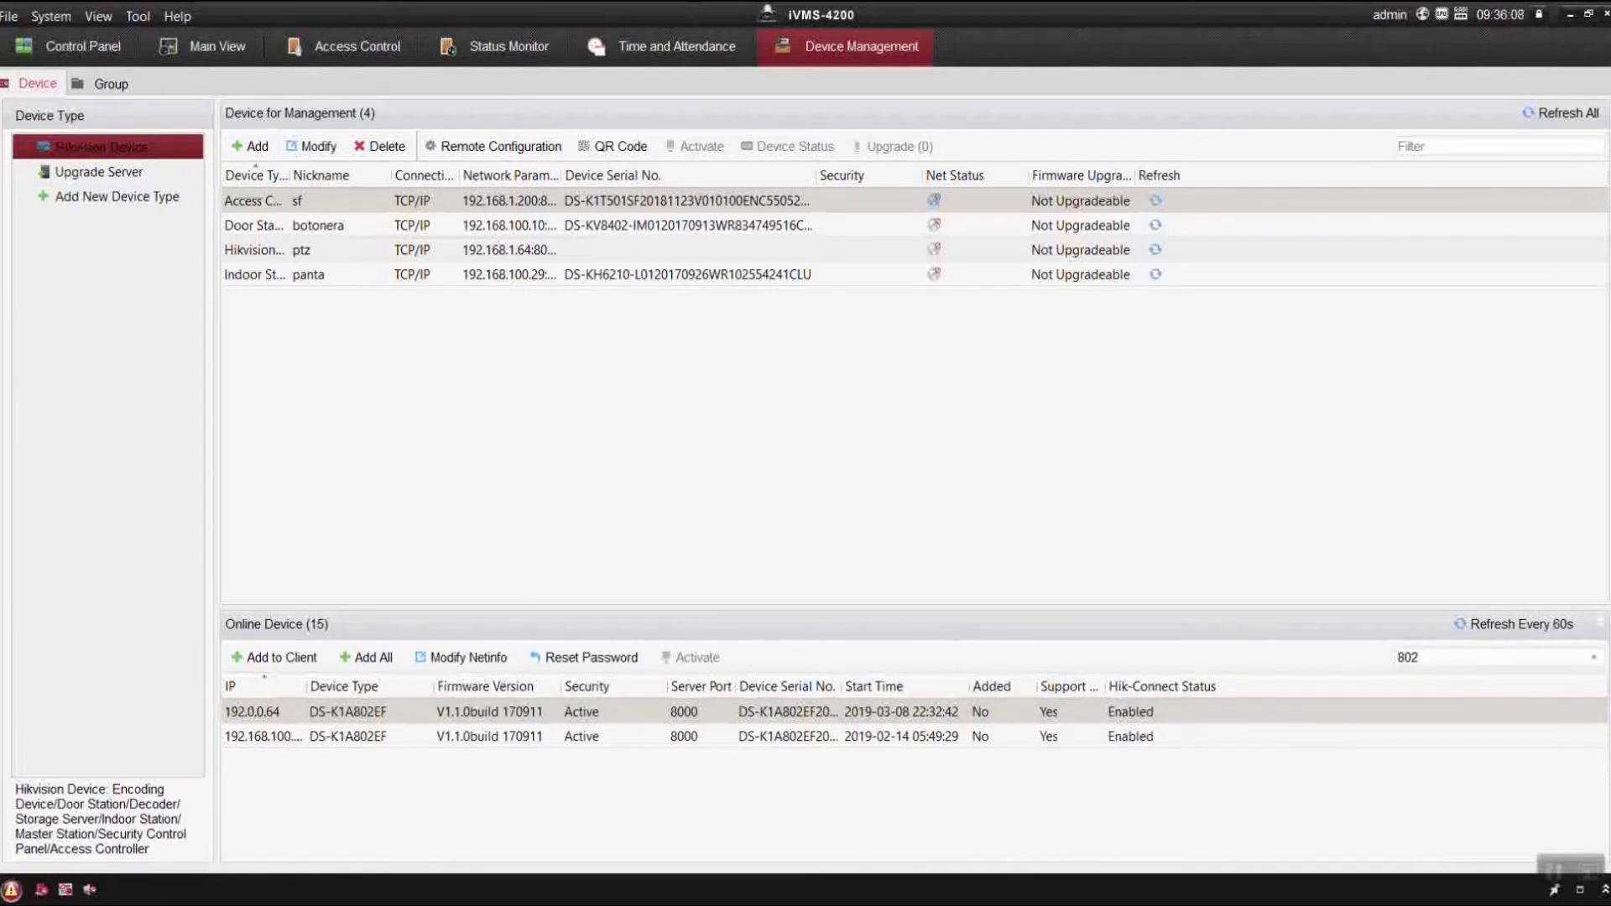
{"action": "key", "text": "alt+Tab"}
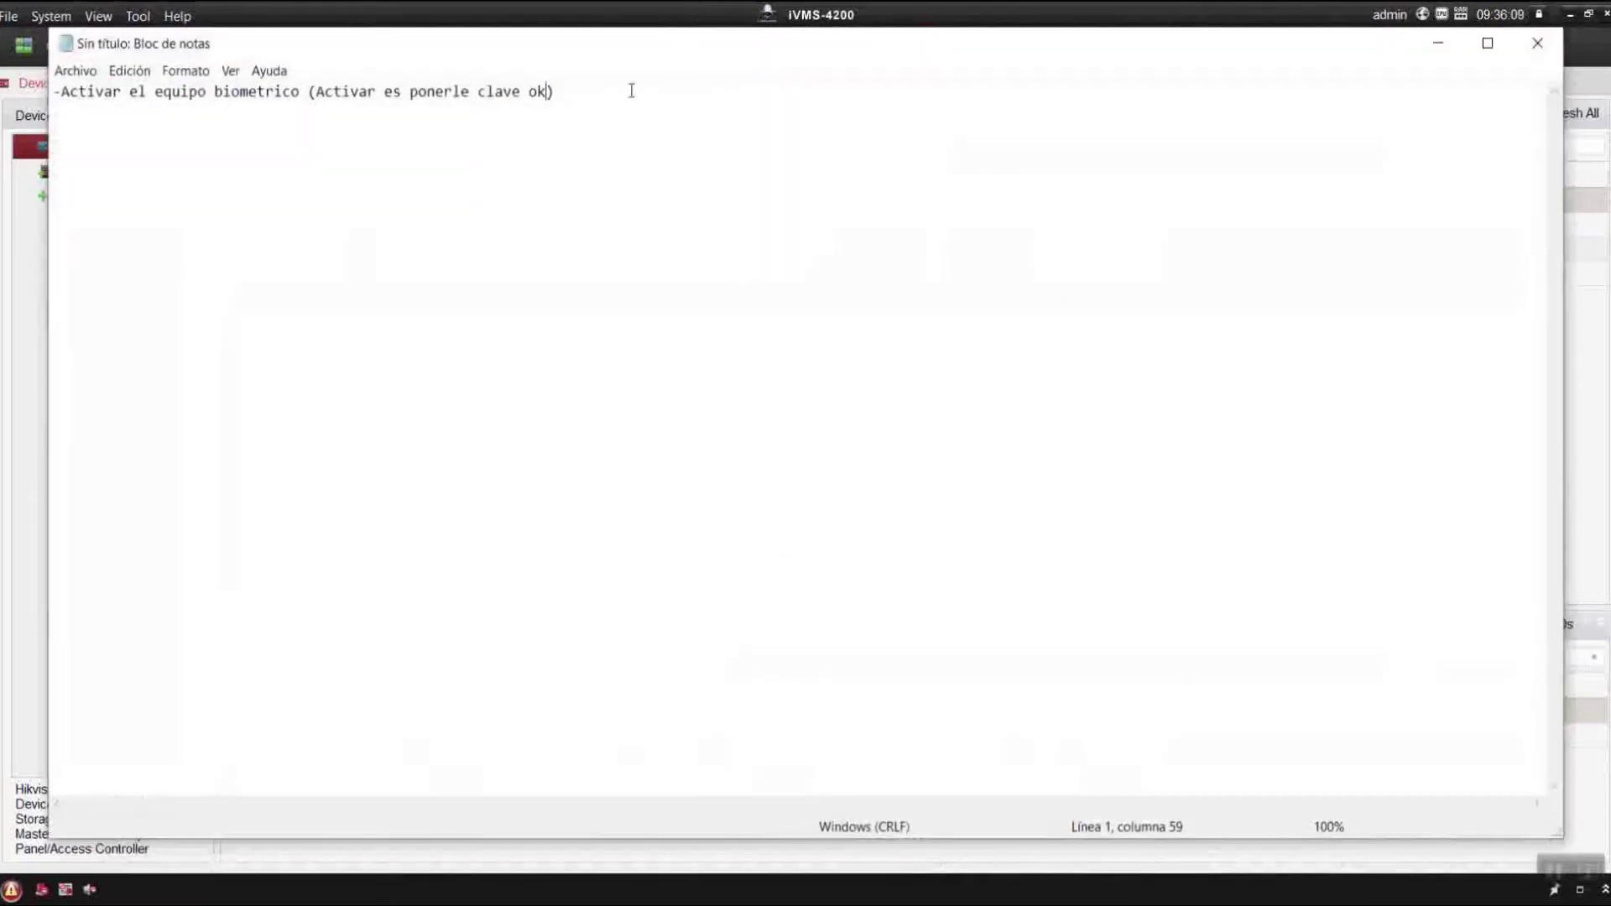
Add a second note line: change the IP into range via ivms4200 or sadptool.
{"action": "left_click", "coordinate": [631, 91]}
{"action": "key", "text": "Return"}
{"action": "type", "text": "-cambiamos la "}
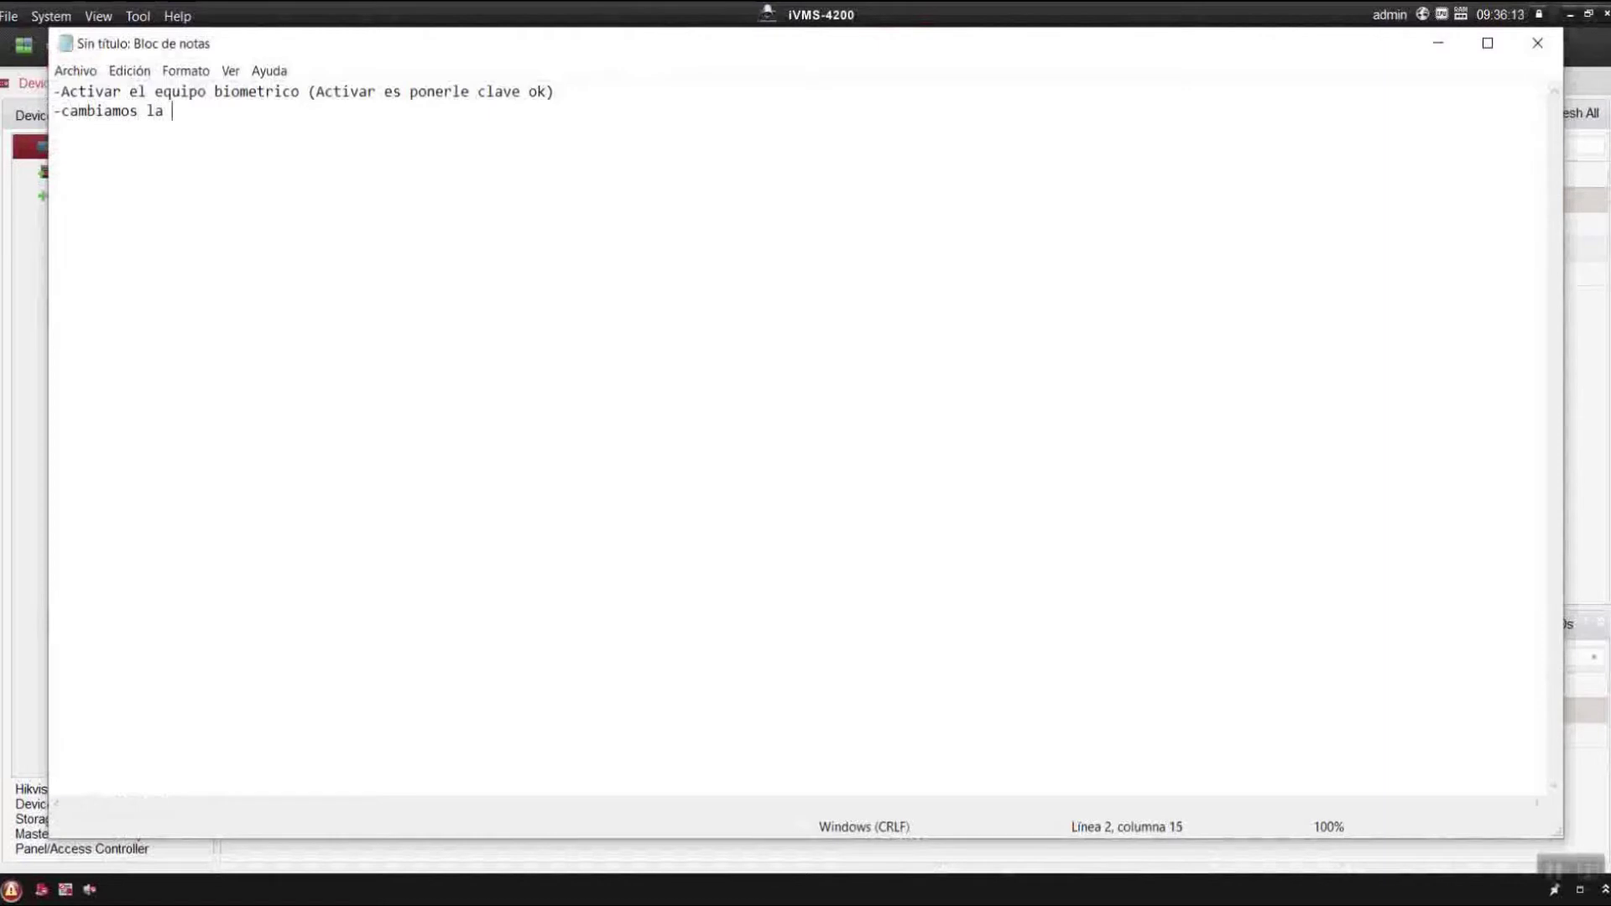
{"action": "type", "text": "ip a una dentro"}
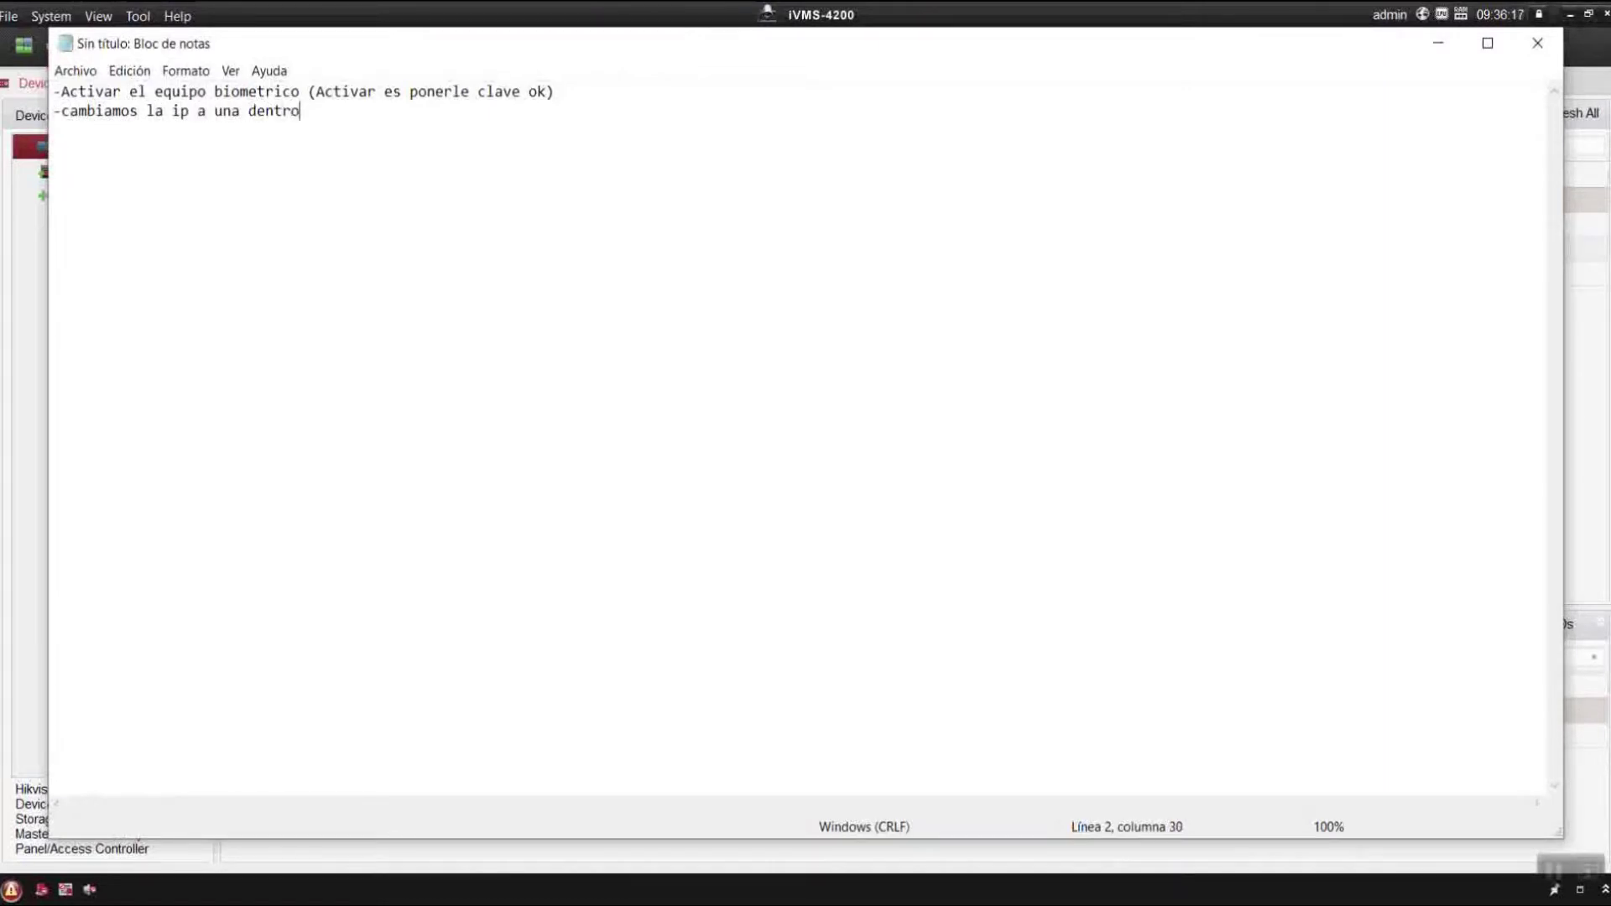
{"action": "type", "text": " de mi rango eso p"}
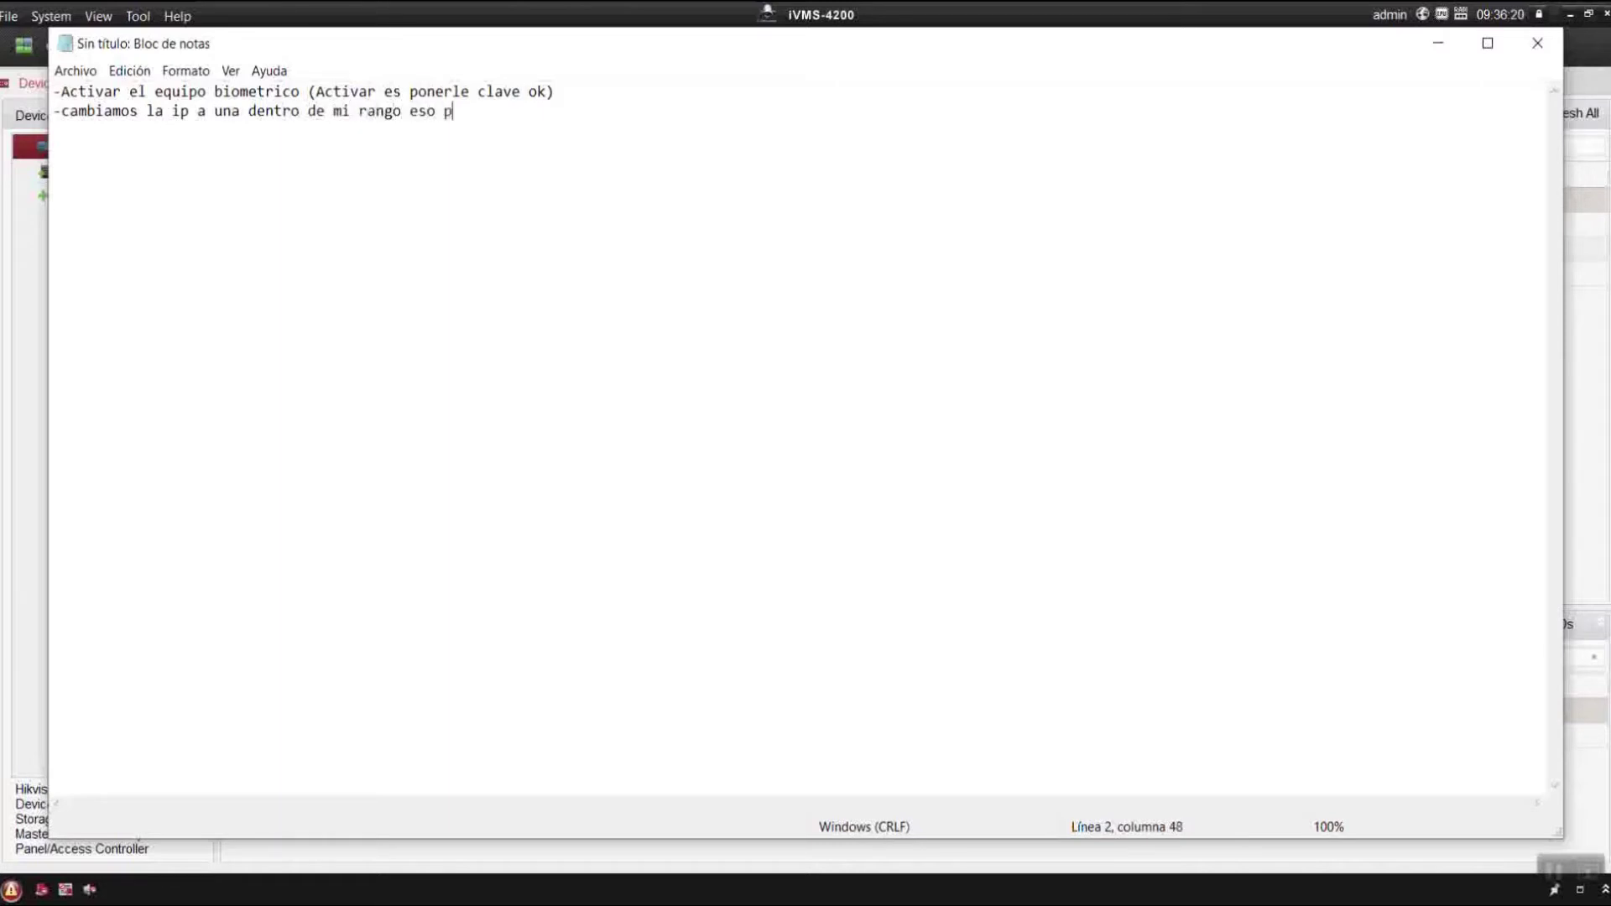
{"action": "type", "text": "ueden hacerl"}
{"action": "type", "text": "i"}
{"action": "key", "text": "BackSpace"}
{"action": "key", "text": "BackSpace"}
{"action": "type", "text": "lo desde el "}
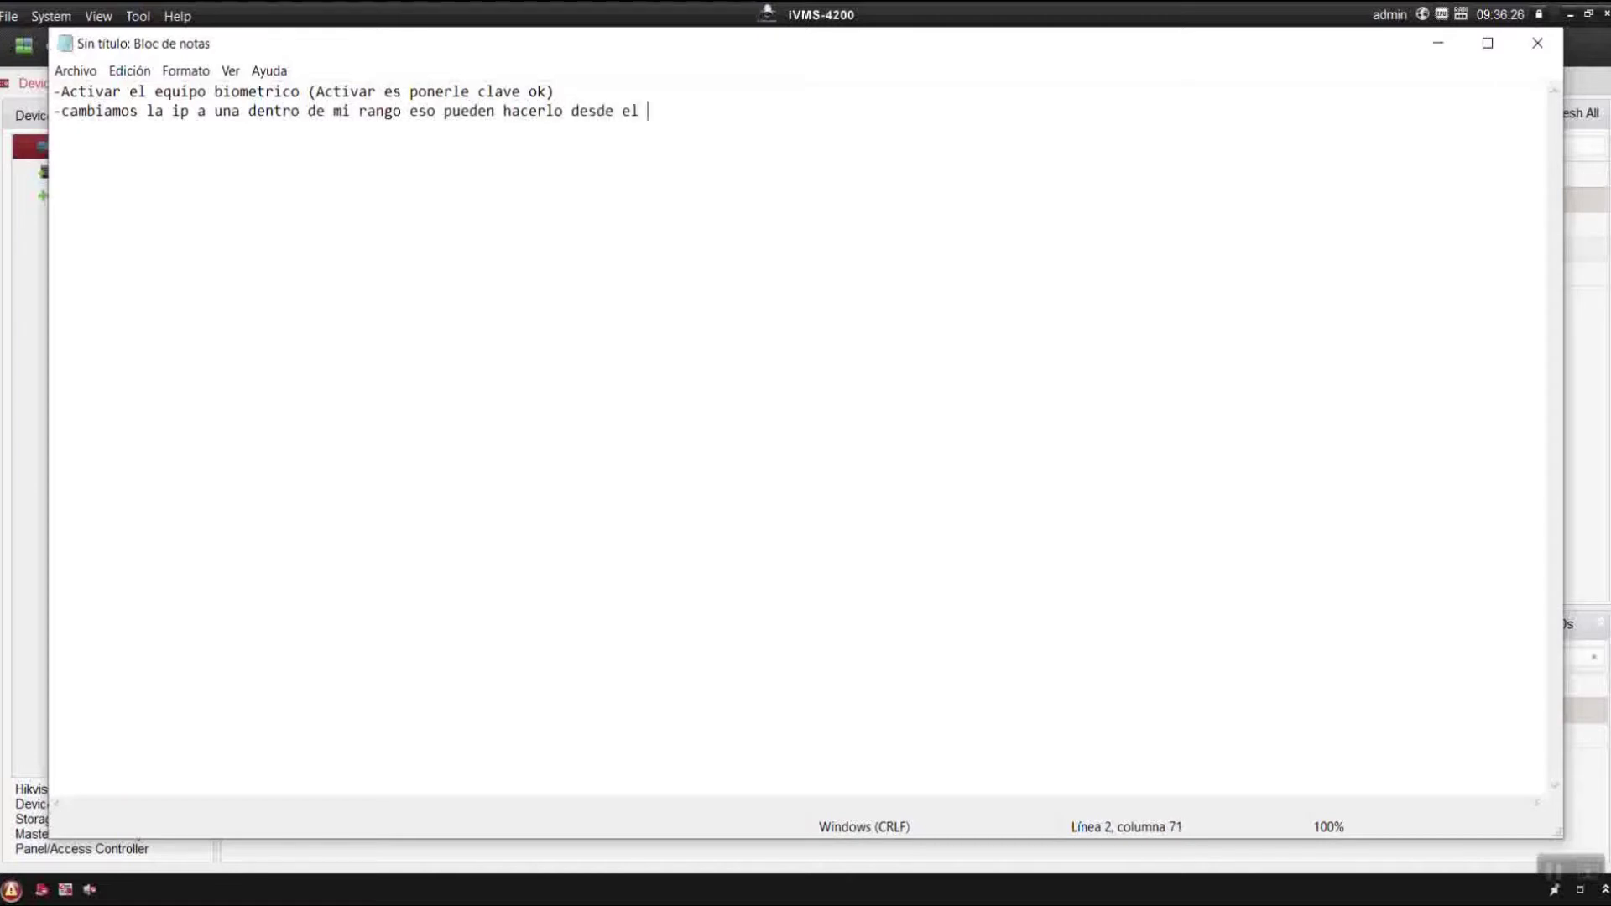
{"action": "type", "text": "ivms4200 o desde el sadp"}
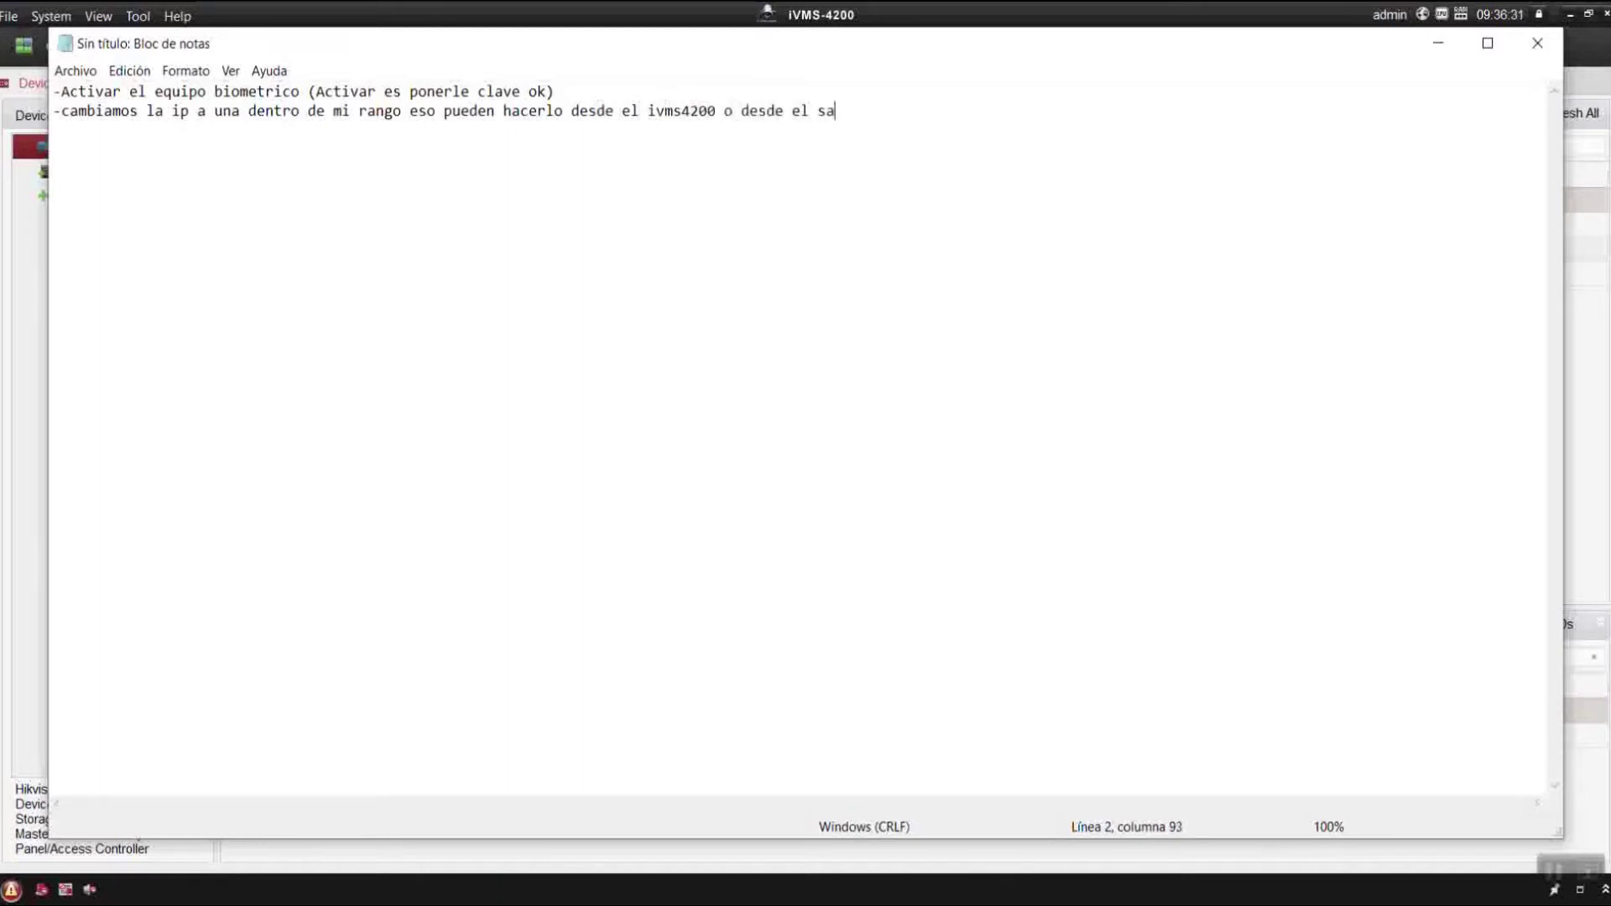
{"action": "type", "text": "tool"}
Check the ping window for the chosen IP, then move it aside and hide it.
{"action": "left_click", "coordinate": [1440, 44]}
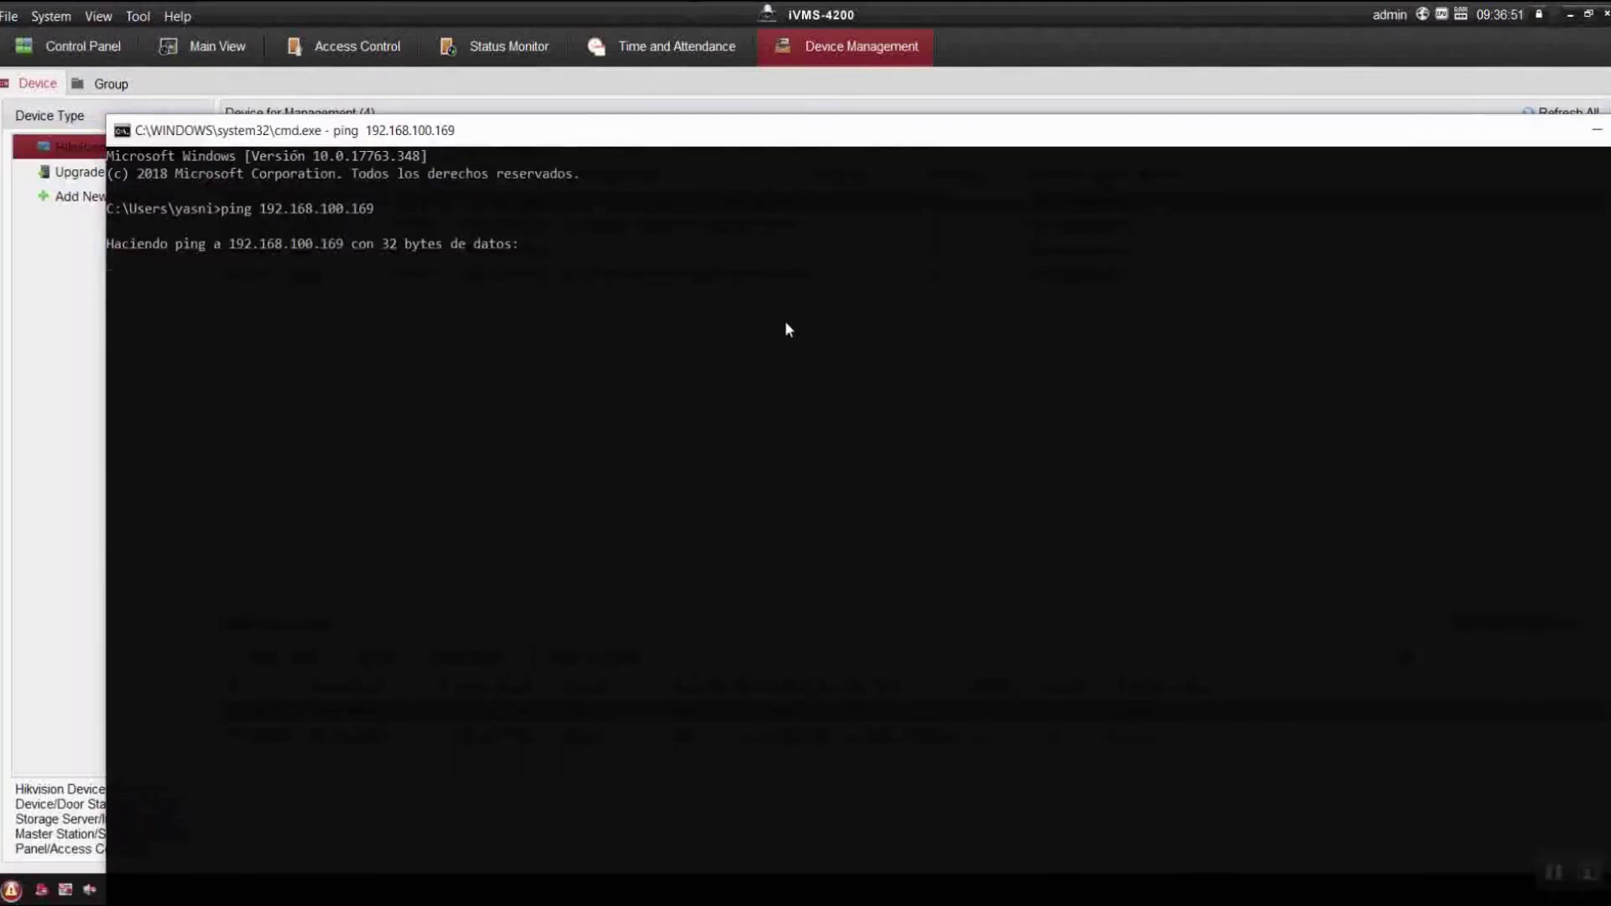
{"action": "left_click_drag", "start_coordinate": [1454, 144], "coordinate": [1188, 153]}
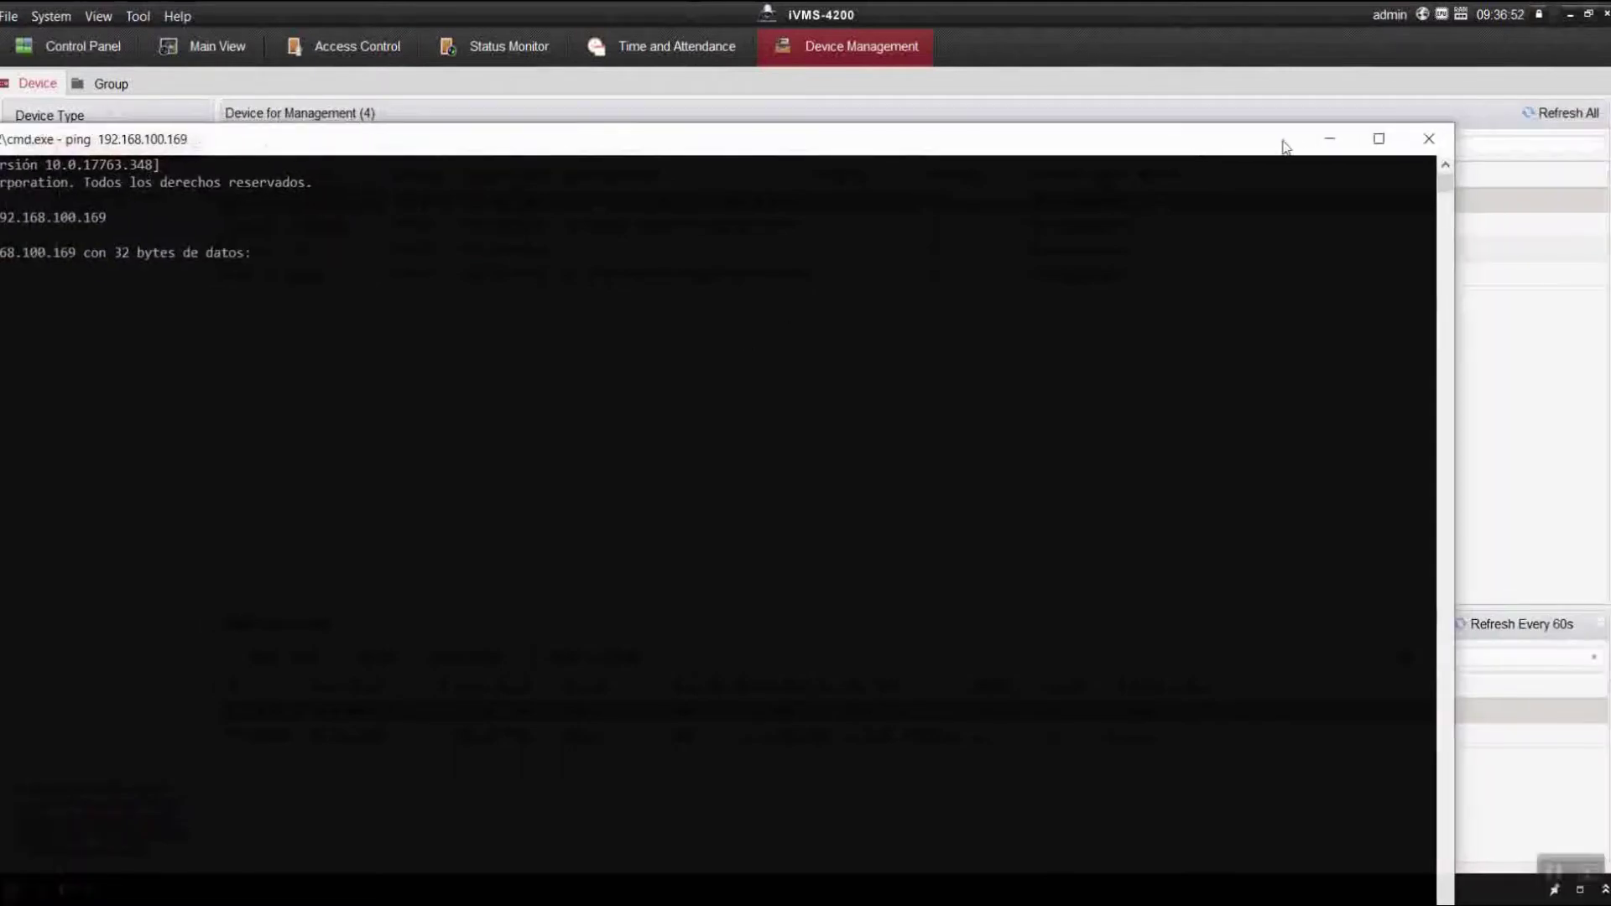
{"action": "left_click", "coordinate": [1327, 140]}
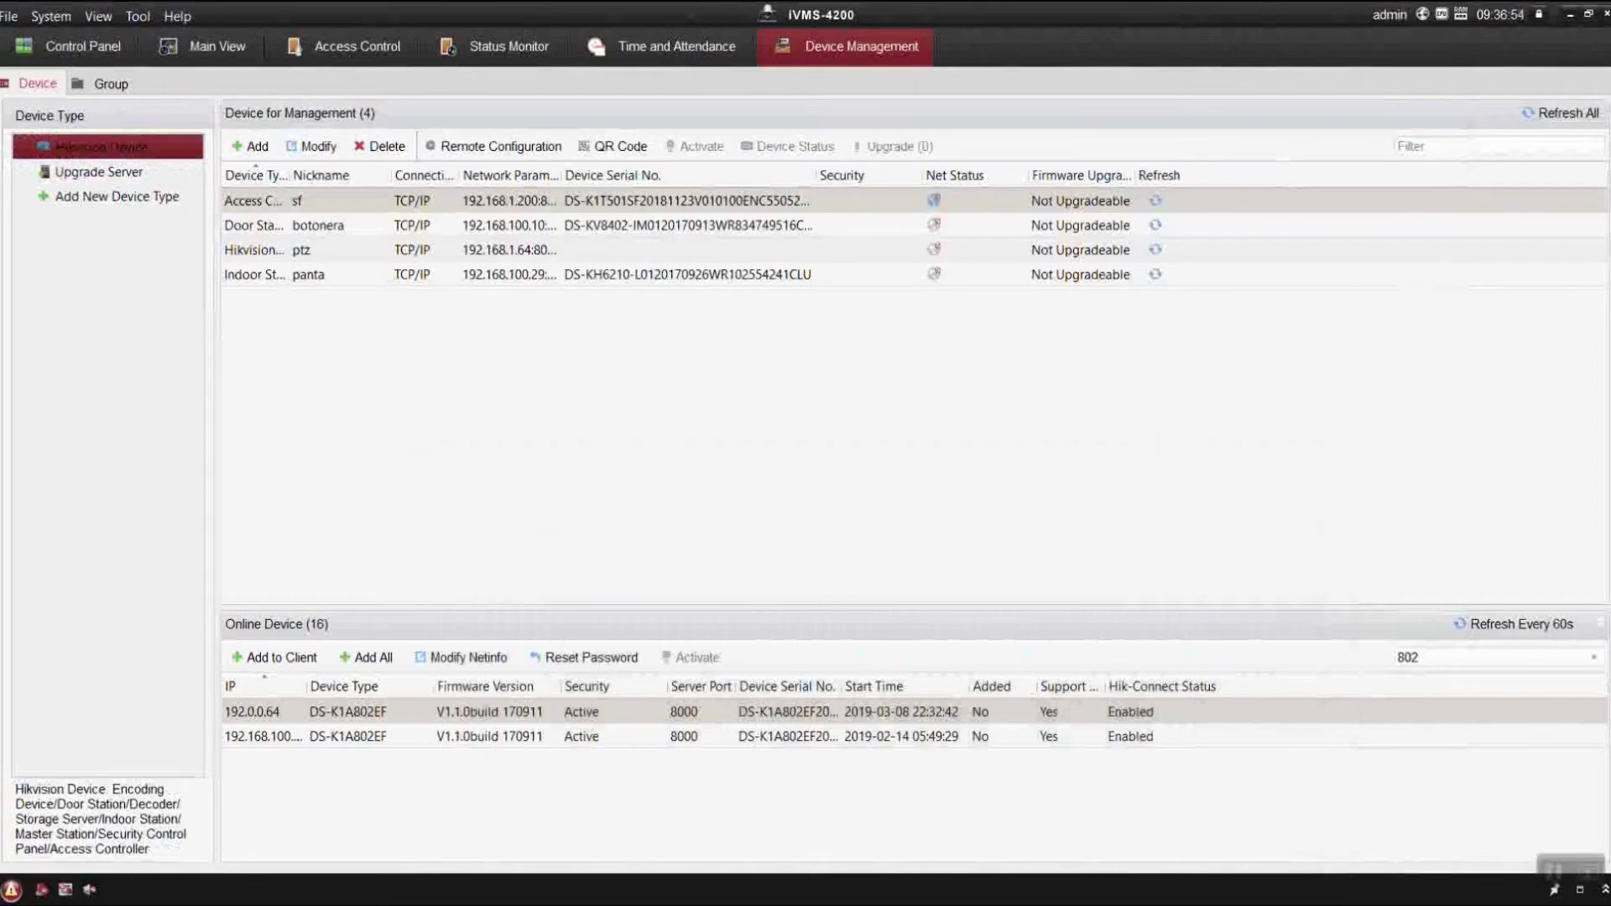
{"action": "key", "text": "alt+Tab"}
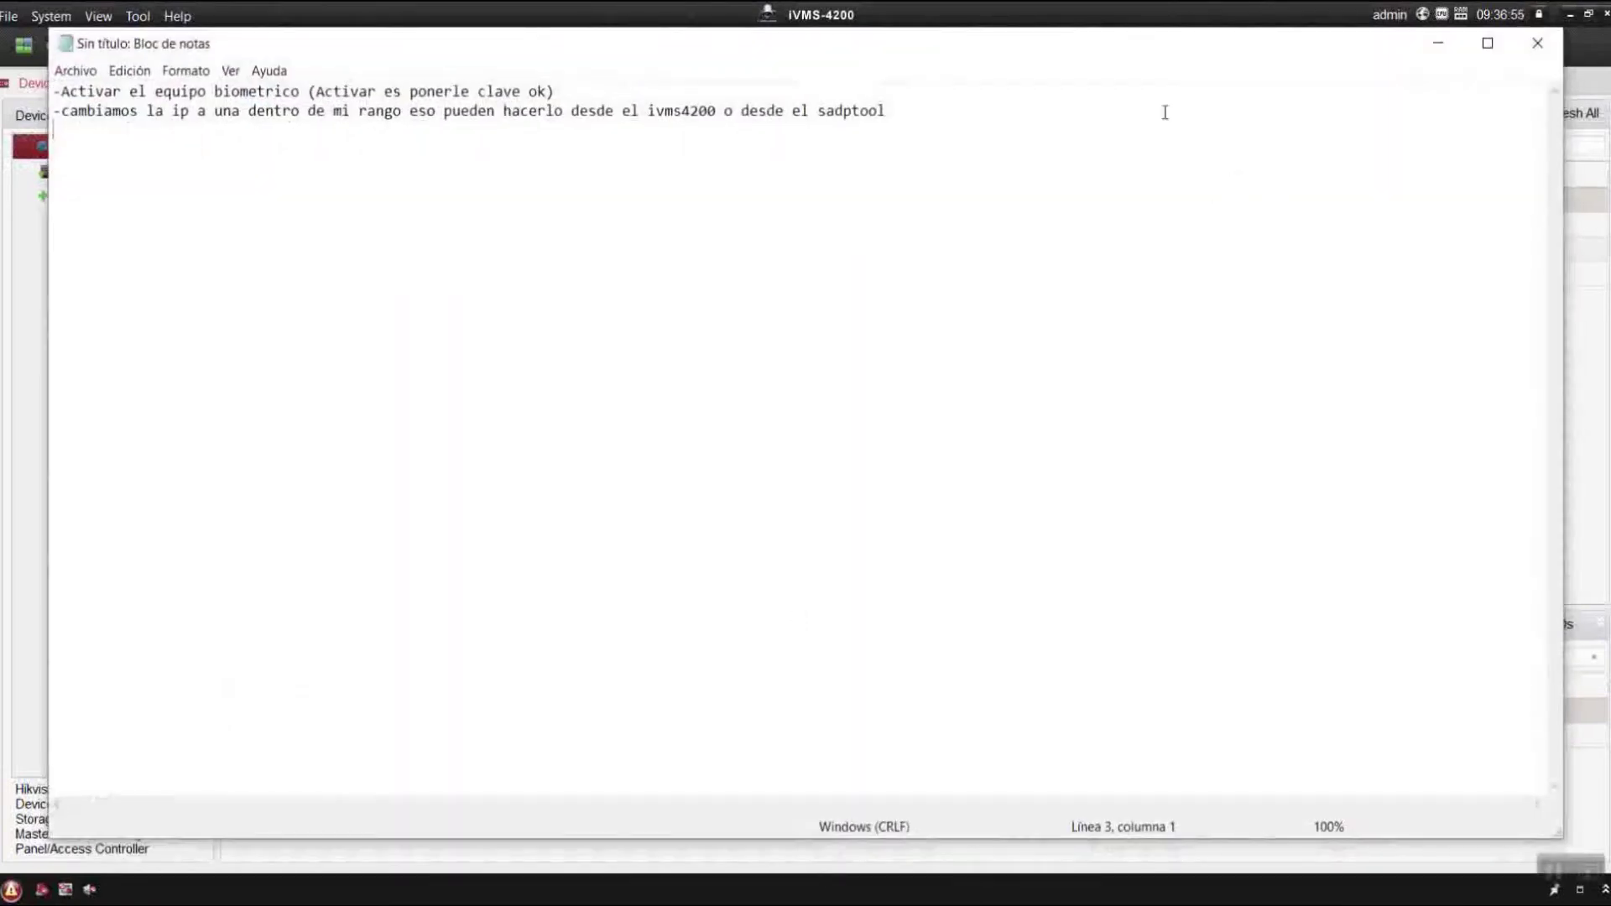
Append '(Esa ip esta libre la usare)' to the second note line and minimize Notepad.
{"action": "type", "text": "()"}
{"action": "key", "text": "Left"}
{"action": "type", "text": "Esa ip "}
{"action": "type", "text": "esta libre la i"}
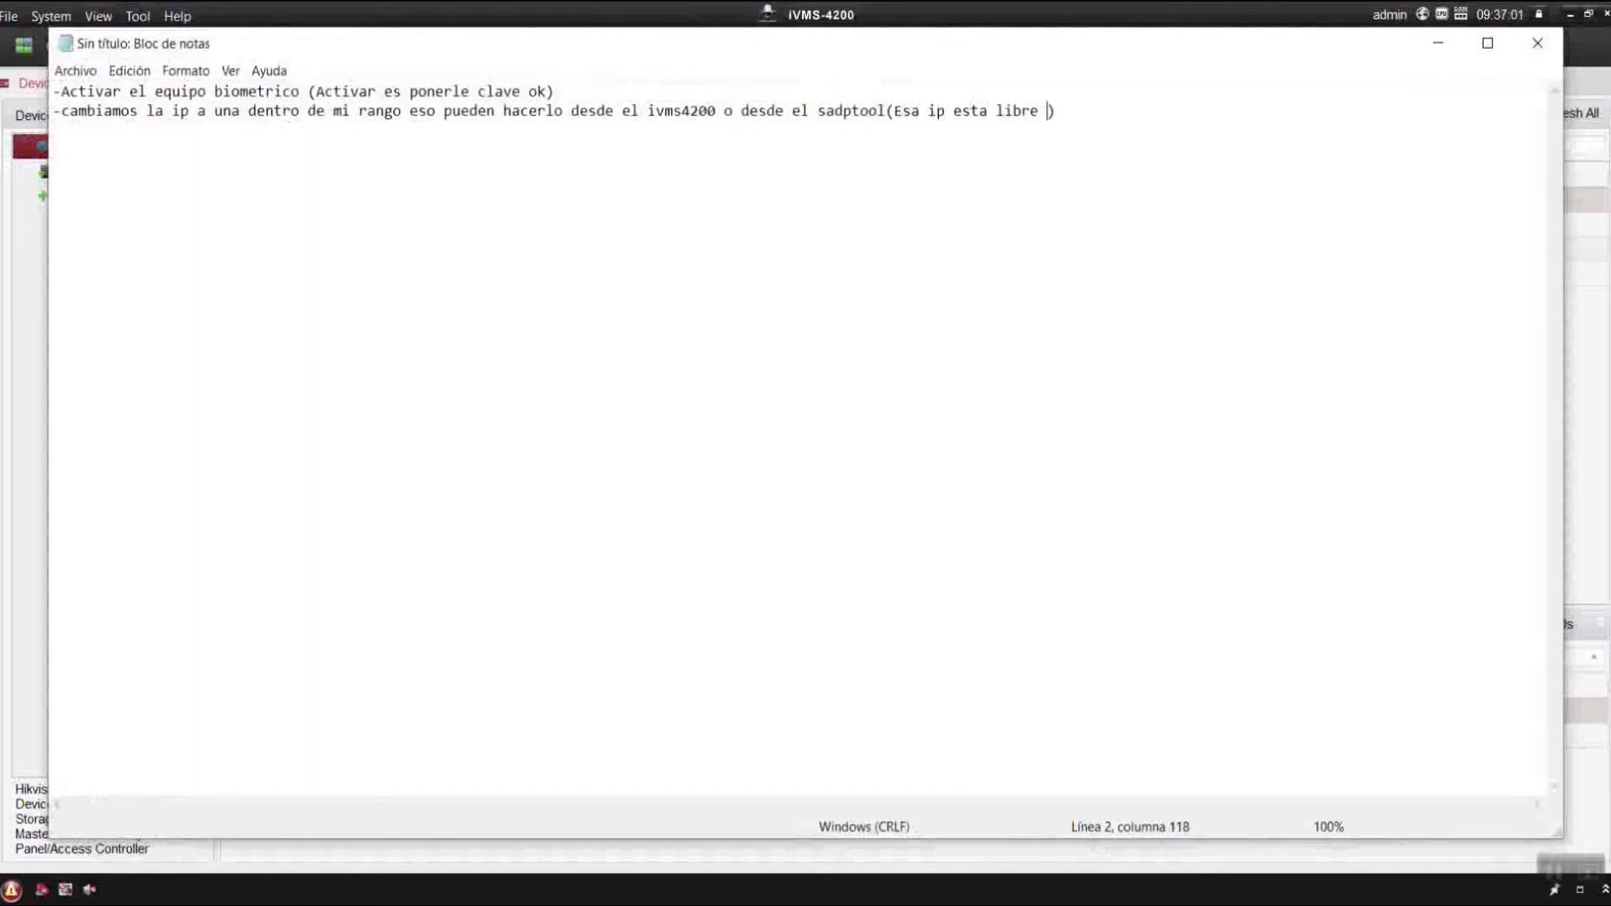
{"action": "type", "text": "s"}
{"action": "key", "text": "BackSpace"}
{"action": "key", "text": "BackSpace"}
{"action": "type", "text": "s"}
{"action": "key", "text": "BackSpace"}
{"action": "type", "text": "uso"}
{"action": "key", "text": "BackSpace"}
{"action": "type", "text": "are"}
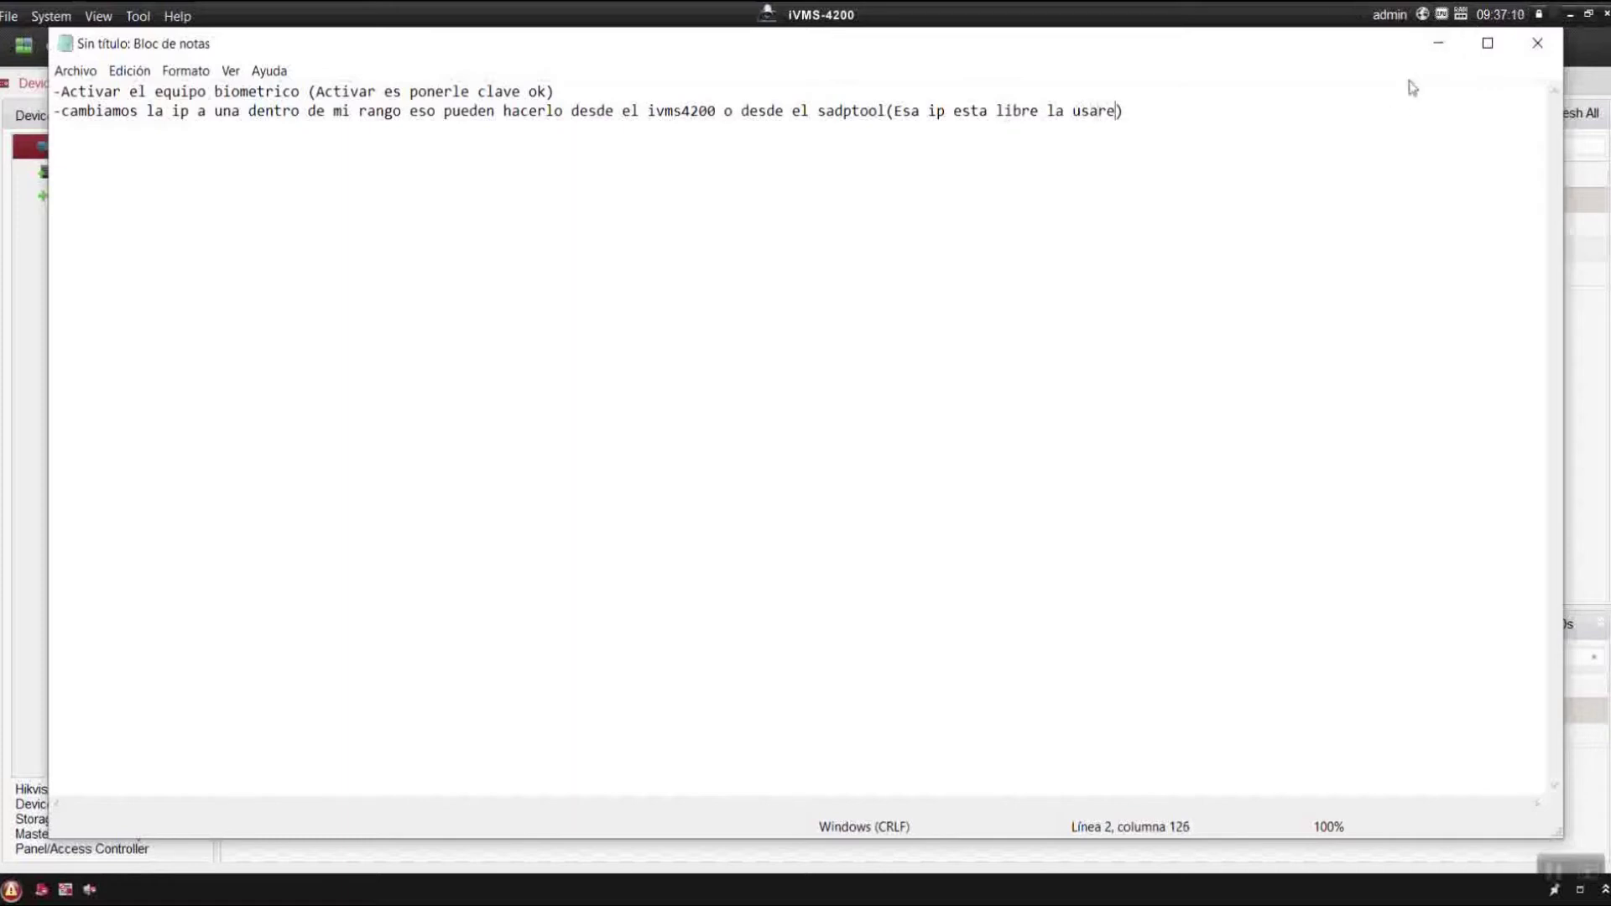
{"action": "left_click", "coordinate": [1438, 43]}
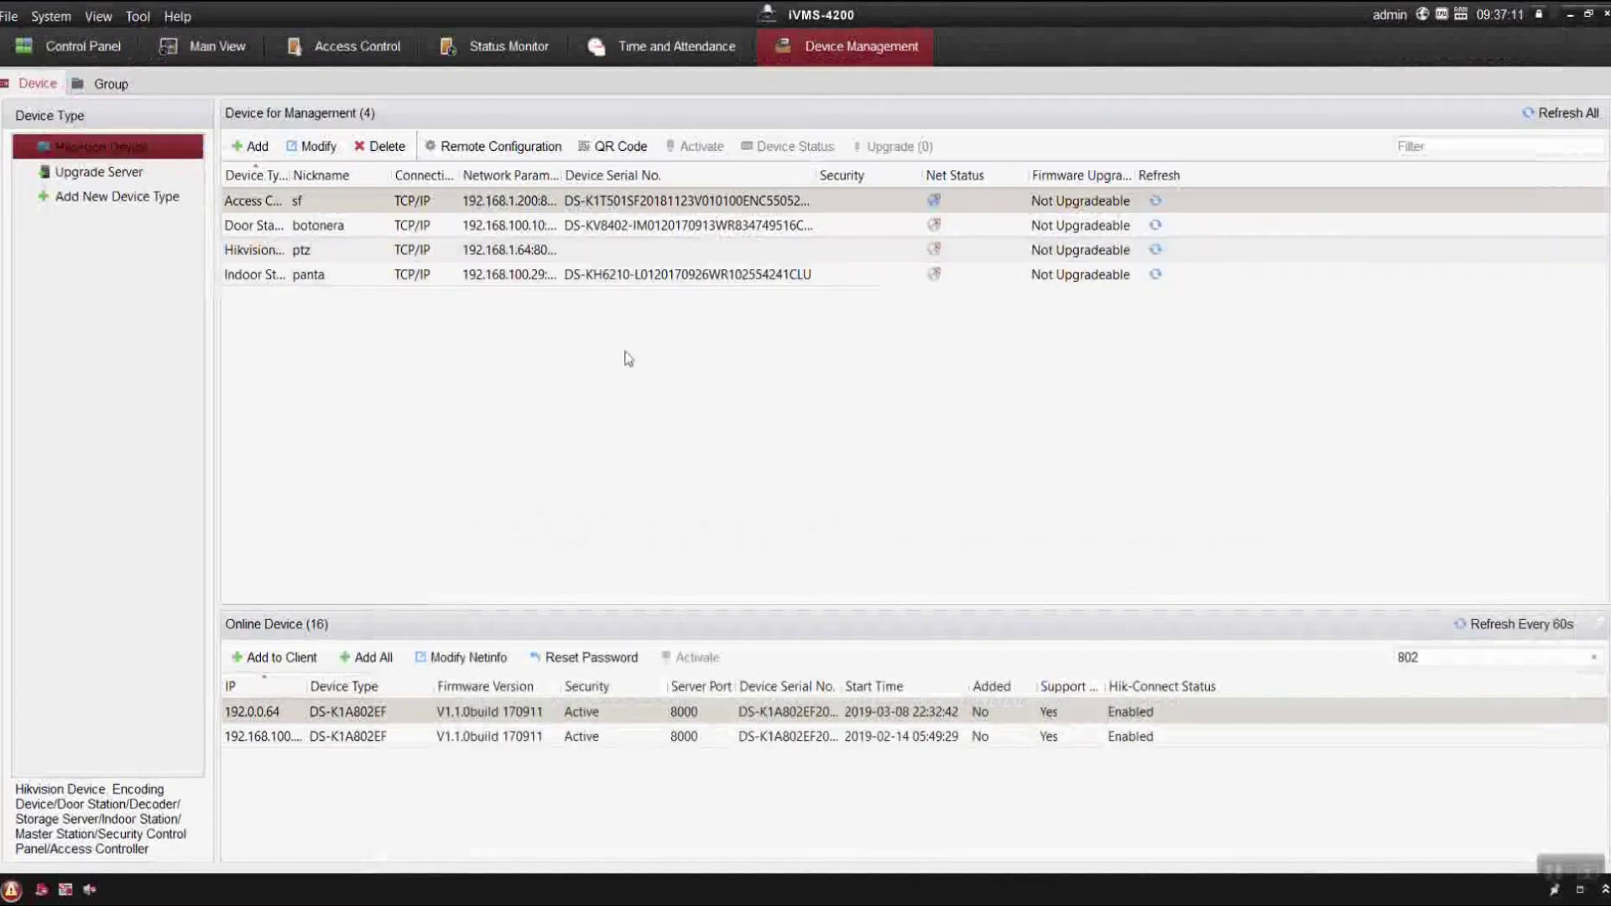
In the network settings, set IP 192.168.100.169 and gateway 192.168.100.1.
{"action": "left_click", "coordinate": [459, 657]}
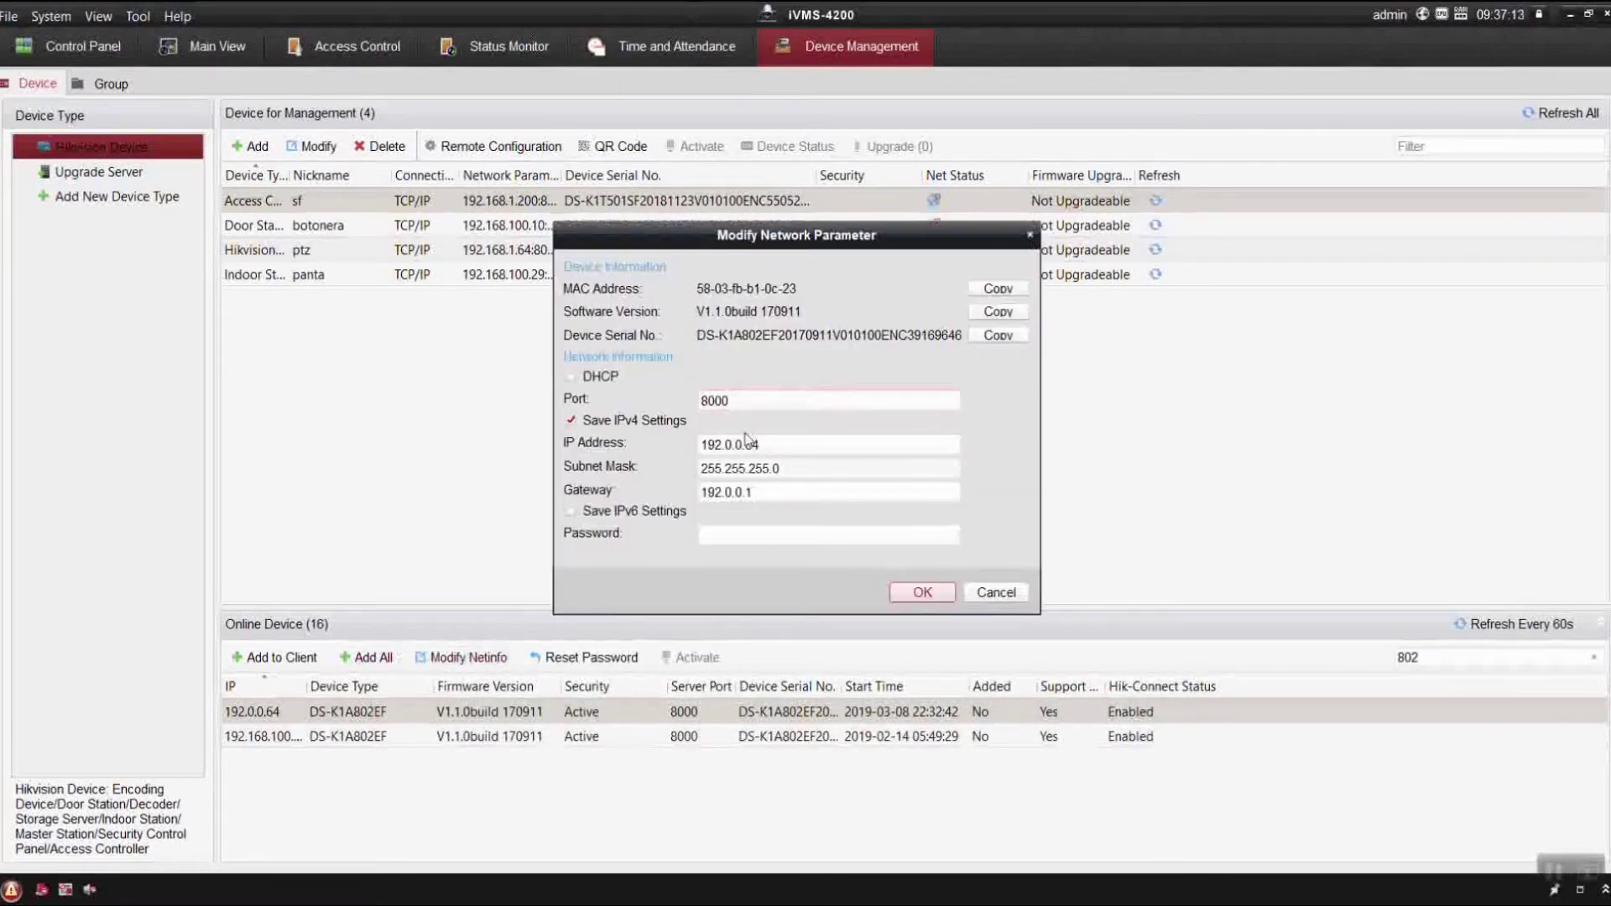
{"action": "left_click", "coordinate": [801, 449]}
{"action": "double_click", "coordinate": [801, 444]}
{"action": "type", "text": "192"}
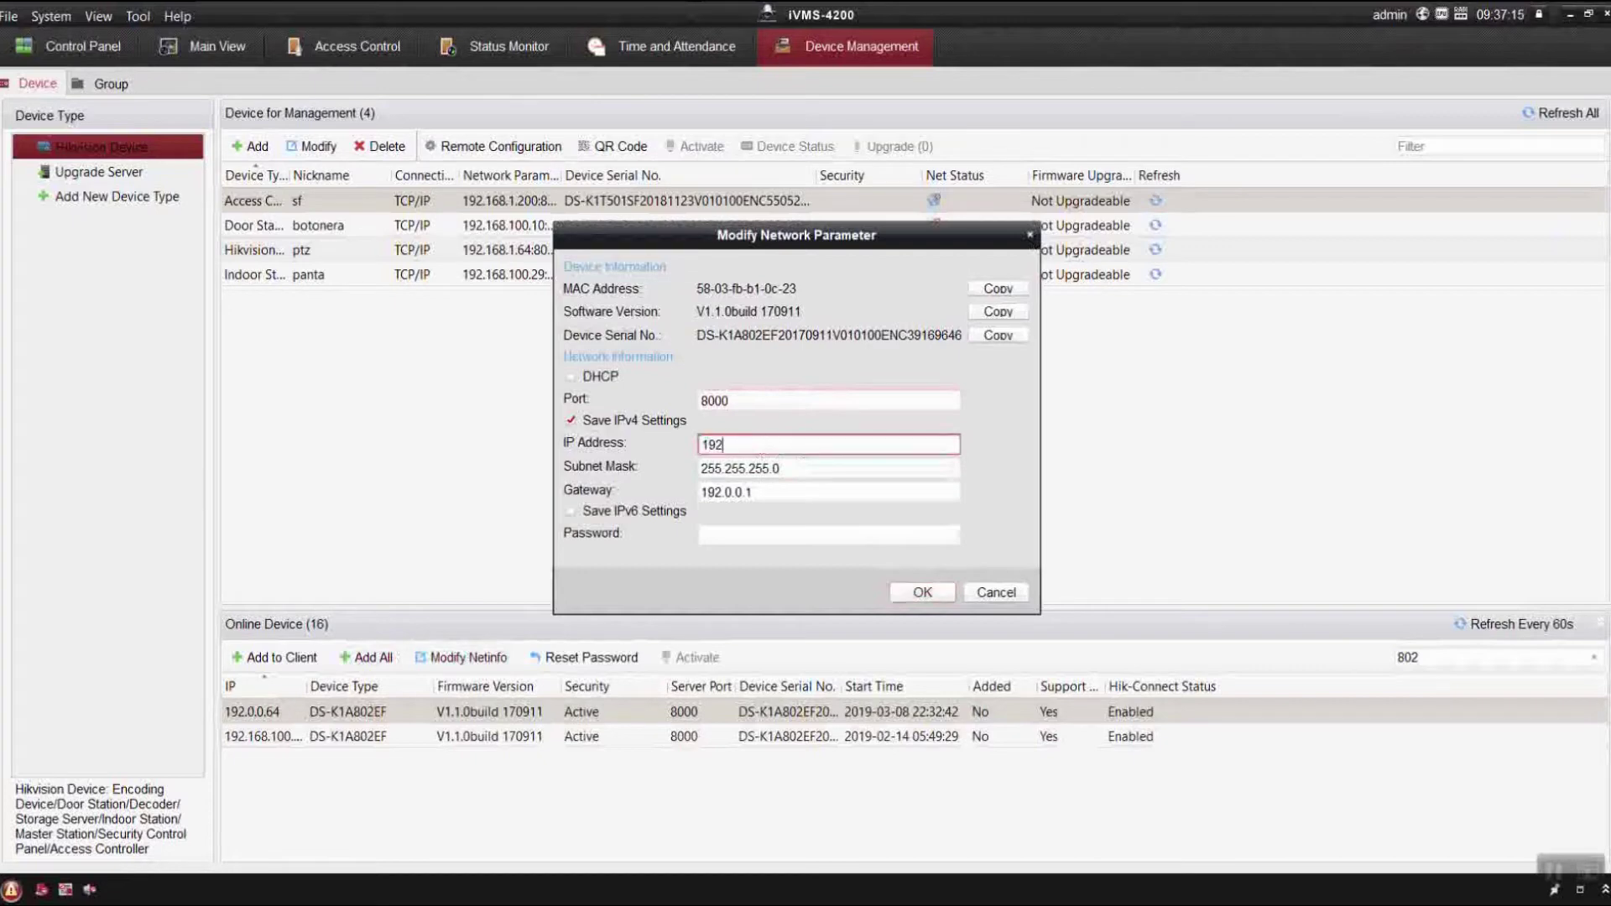
{"action": "type", "text": ".168.100.169"}
{"action": "key", "text": "Tab"}
{"action": "type", "text": "192.168.100"}
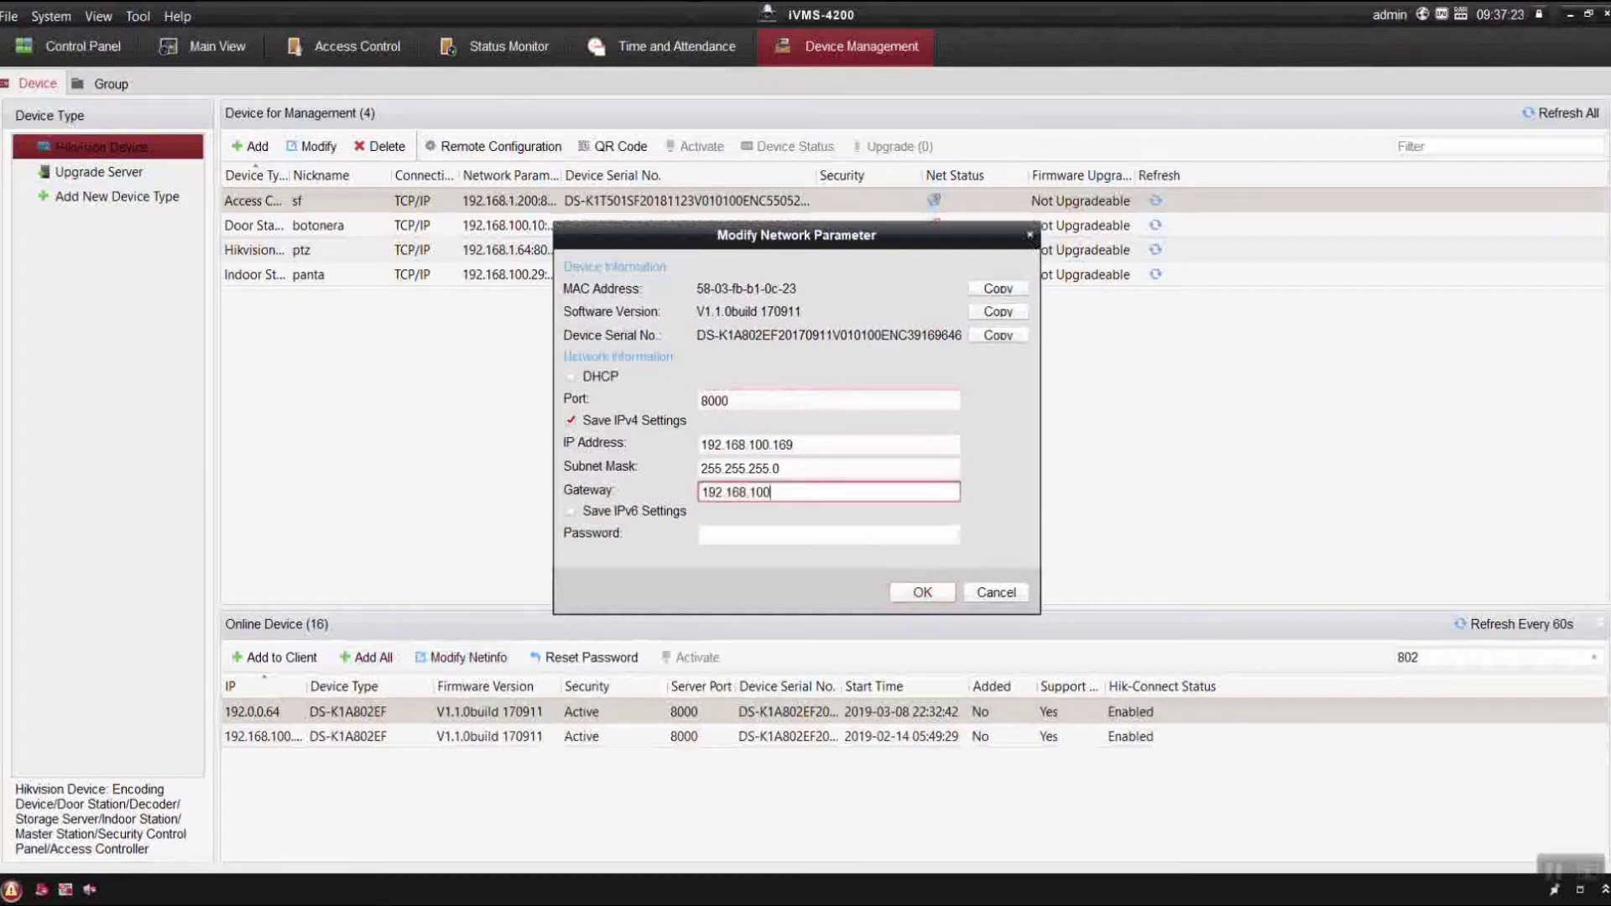
{"action": "type", "text": ".1"}
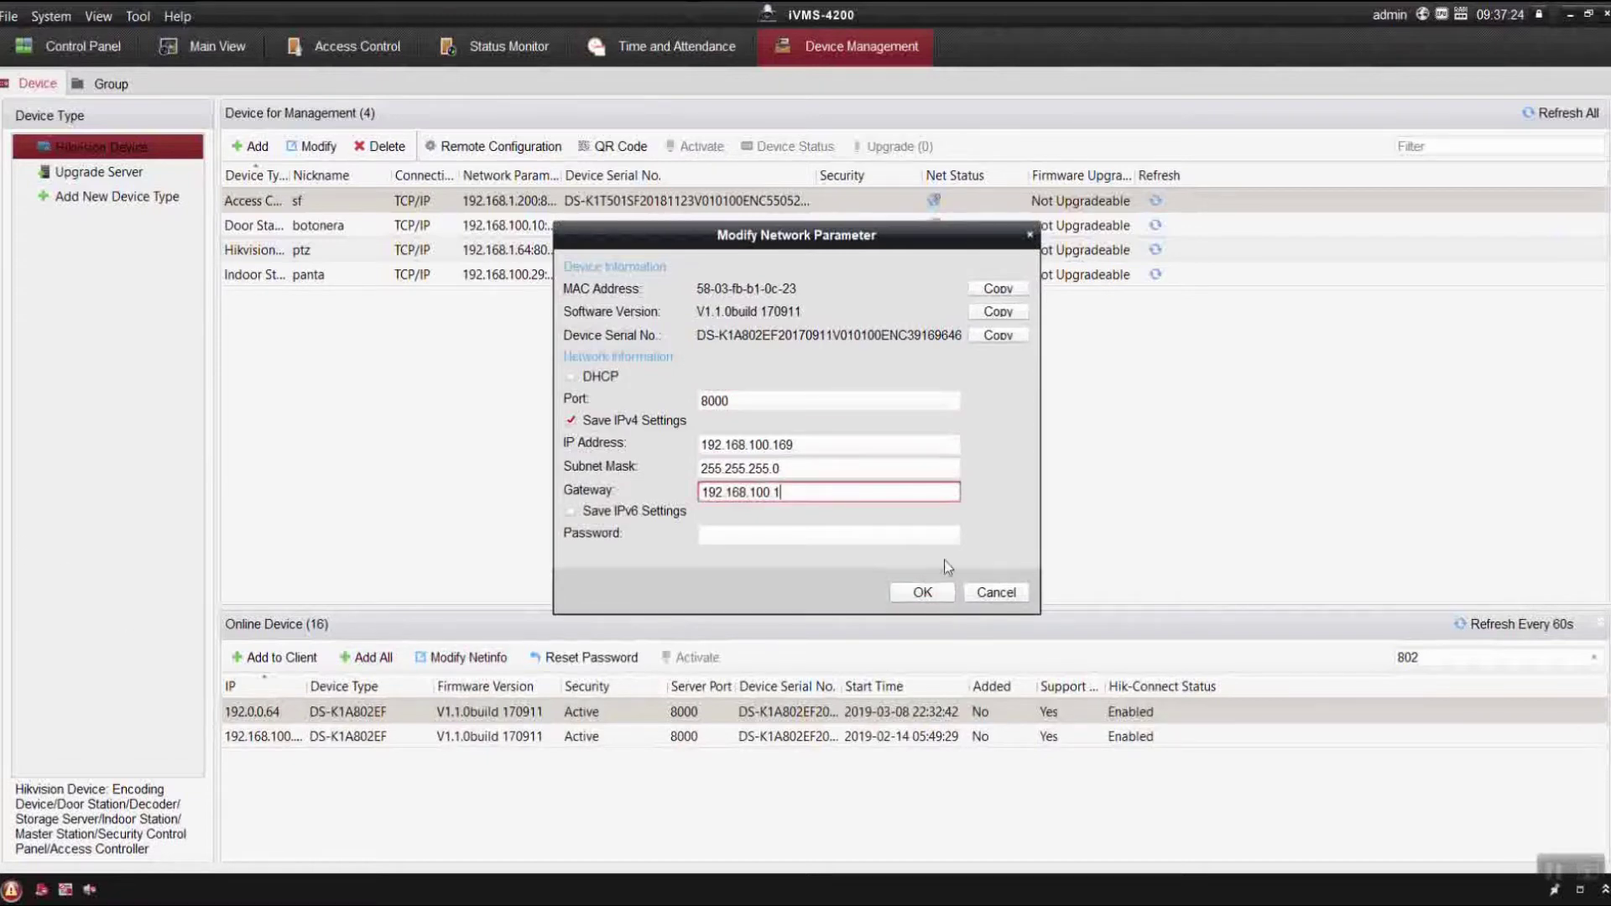
{"action": "left_click", "coordinate": [885, 535]}
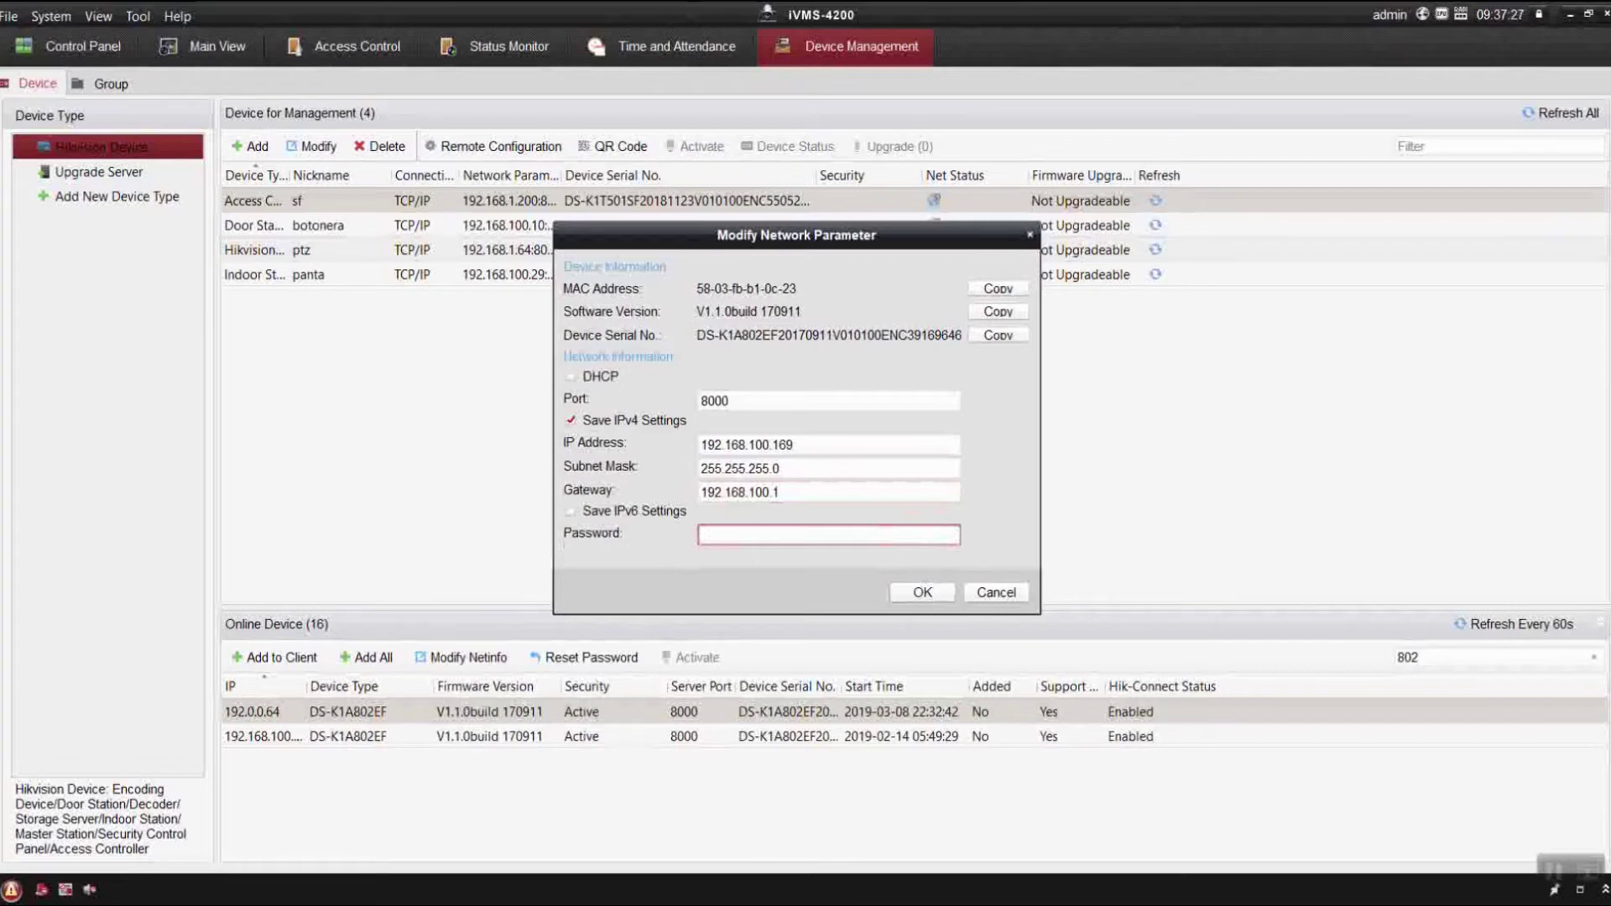
Note that the password is 'la misma clave con la que active', the one set on the device.
{"action": "key", "text": "alt+Tab"}
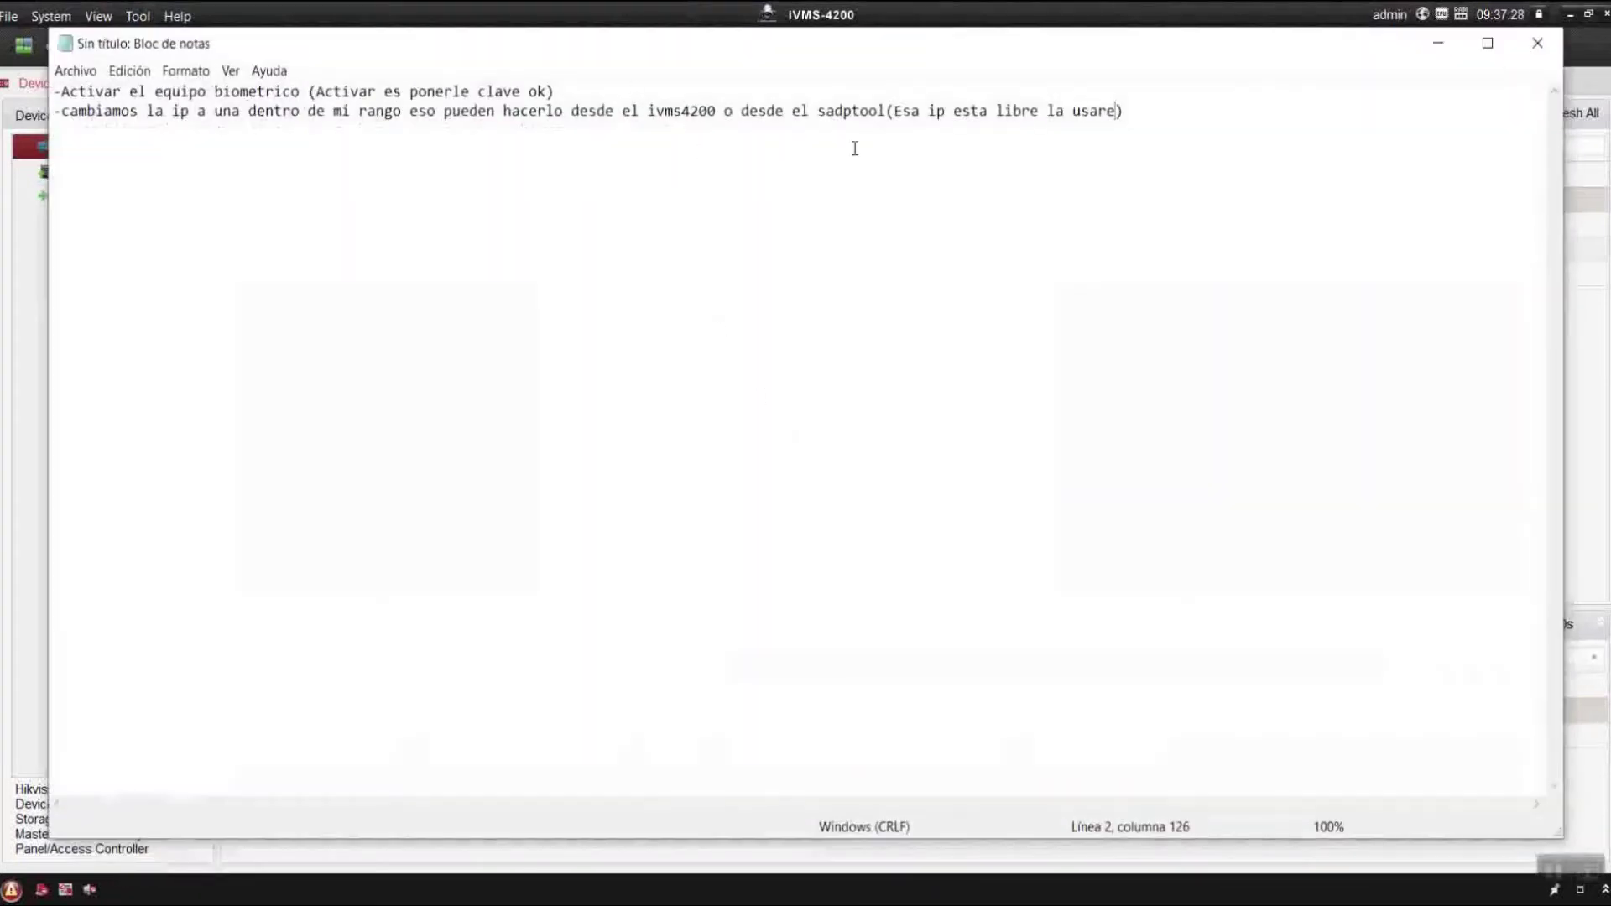
{"action": "type", "text": "la mims"}
{"action": "key", "text": "BackSpace"}
{"action": "key", "text": "BackSpace"}
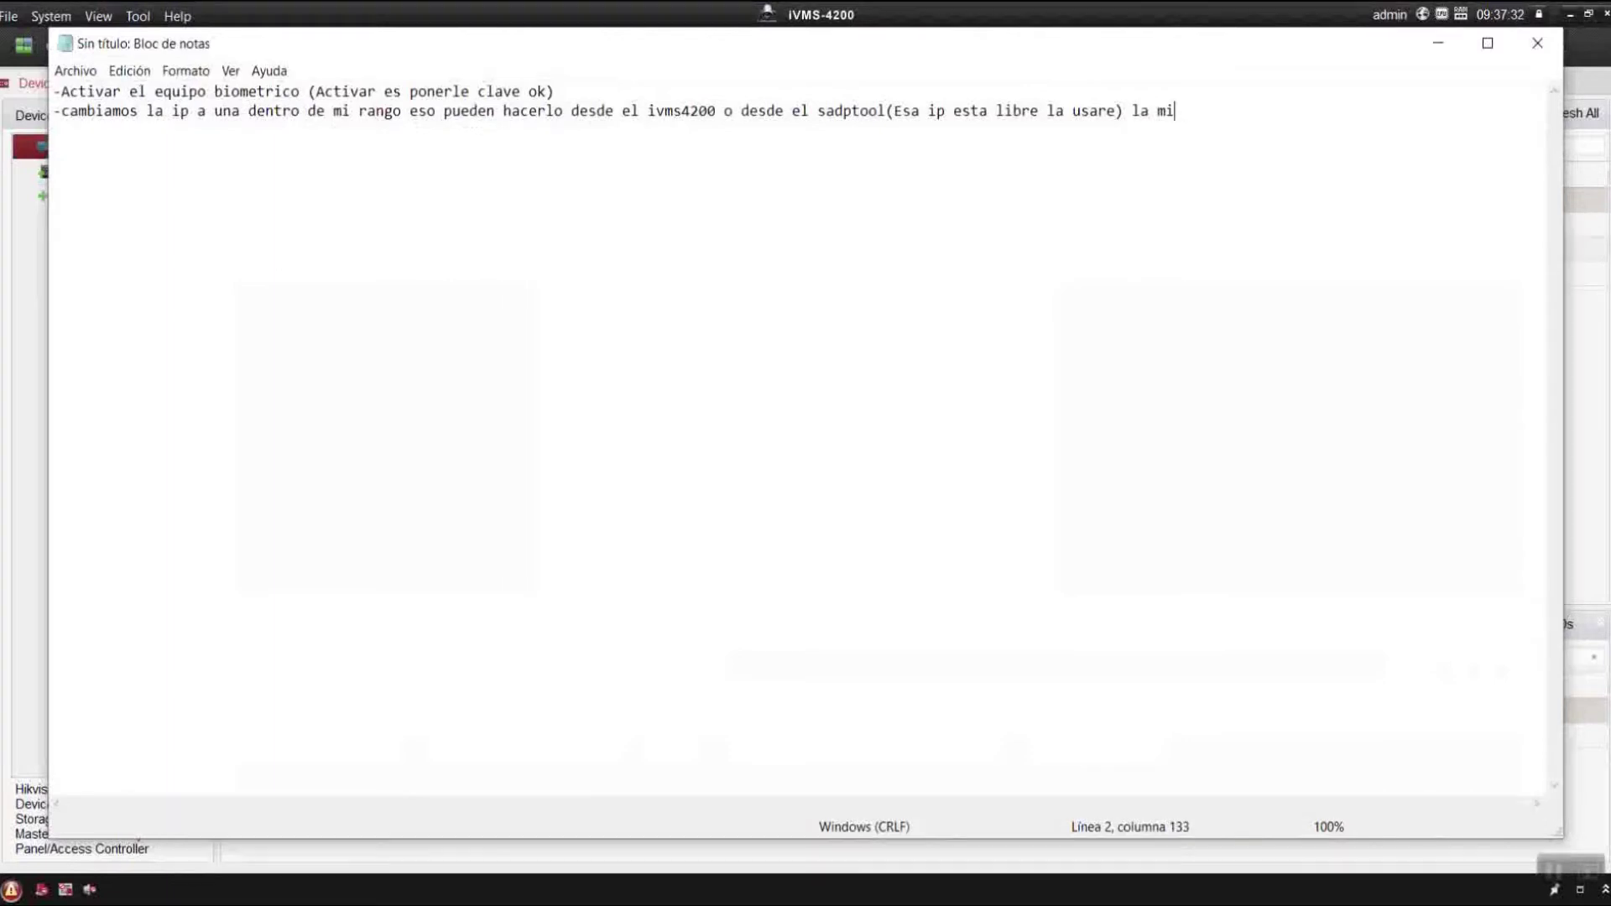
{"action": "type", "text": "sma clave con la que active"}
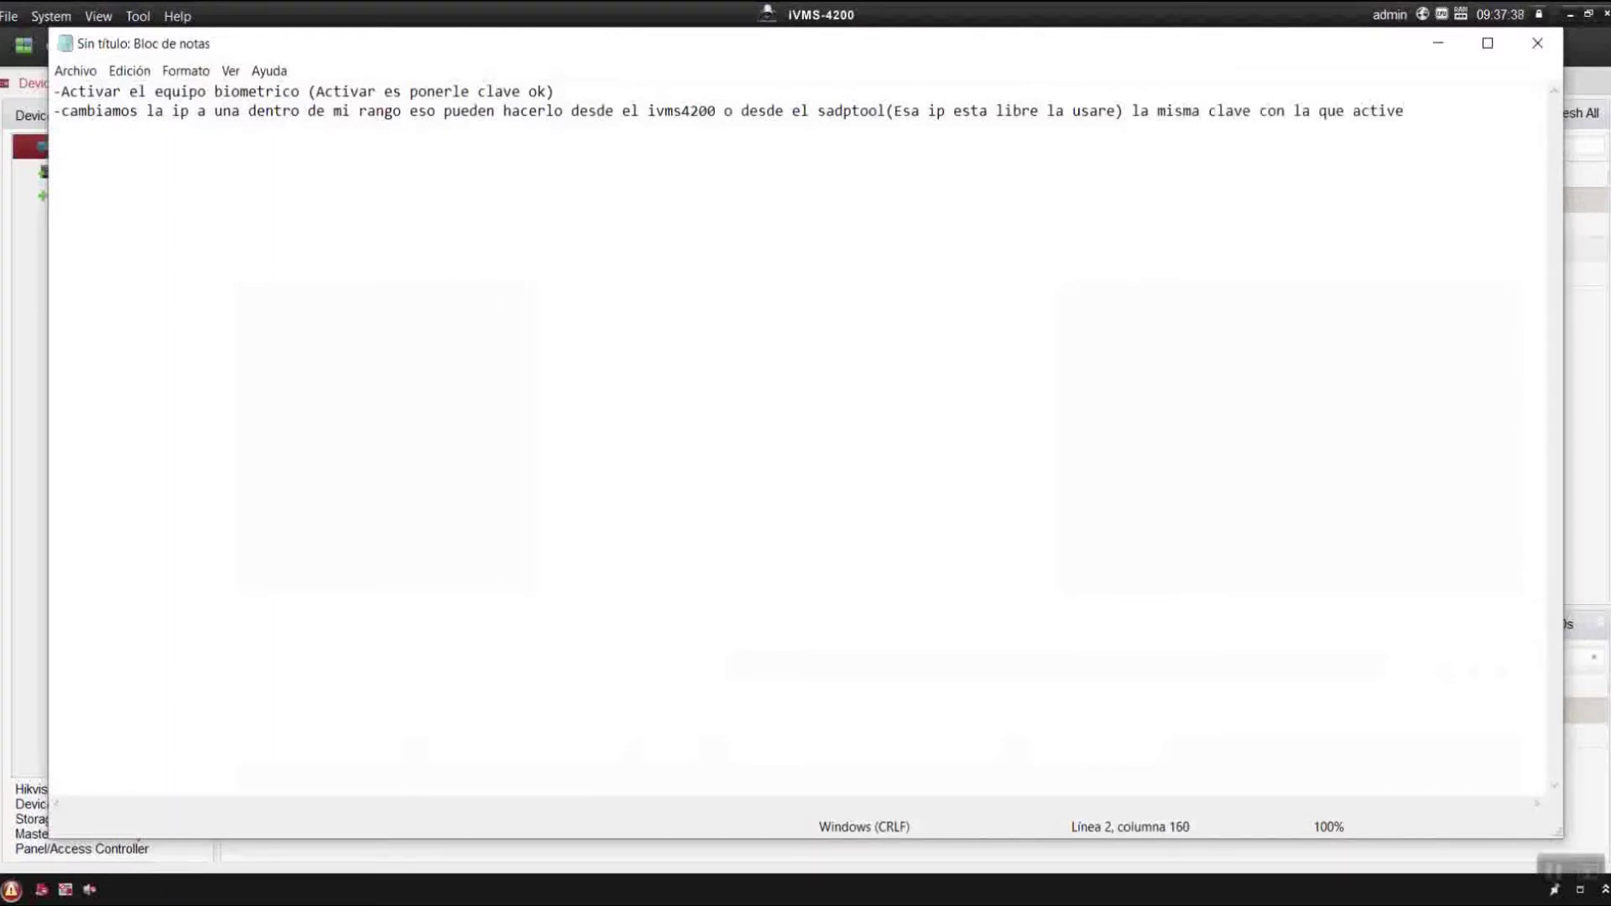
{"action": "key", "text": "Return"}
{"action": "type", "text": "o sea la que le puse al "}
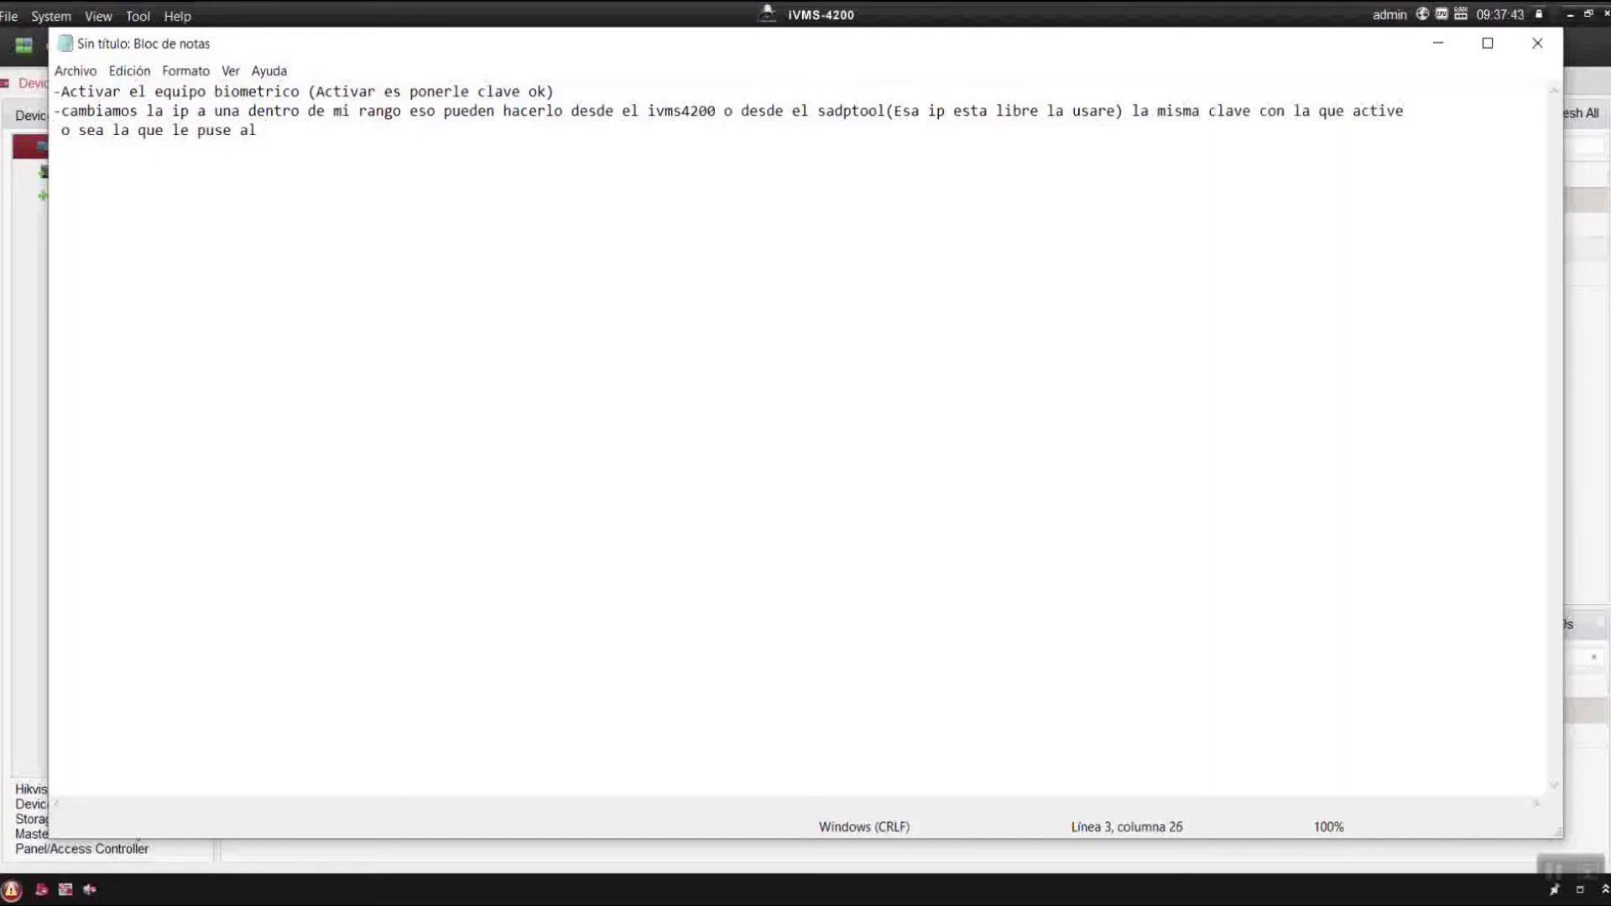
{"action": "type", "text": "equipo"}
{"action": "left_click", "coordinate": [1437, 43]}
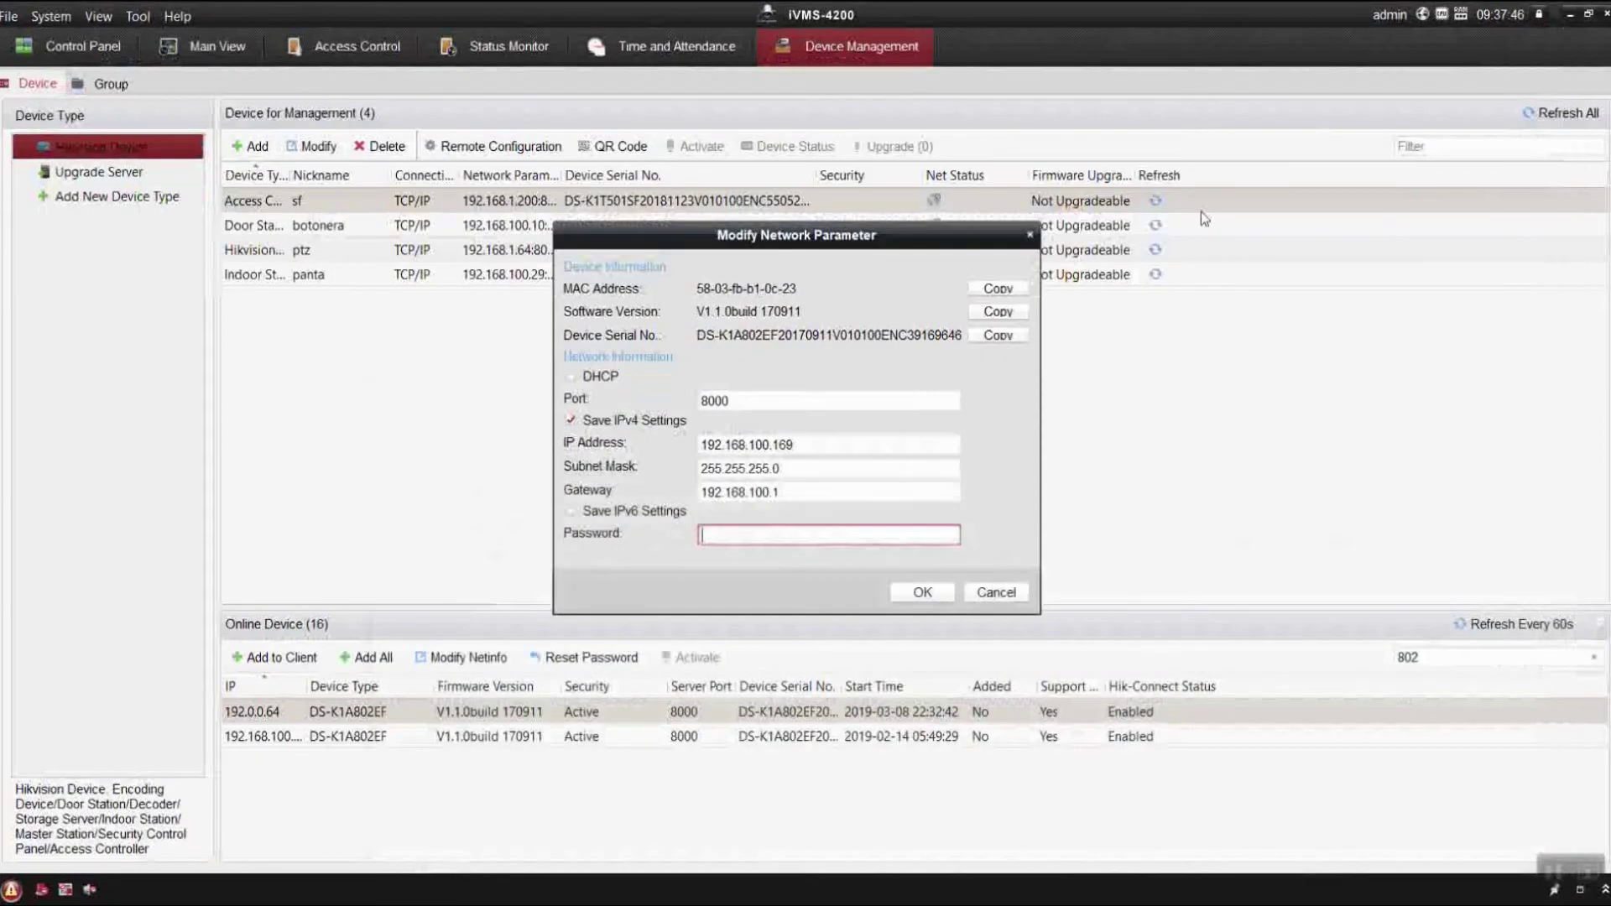
Enter the device password to save the network change, and widen the IP column.
{"action": "left_click", "coordinate": [773, 534]}
{"action": "type", "text": "********"}
{"action": "key", "text": "Return"}
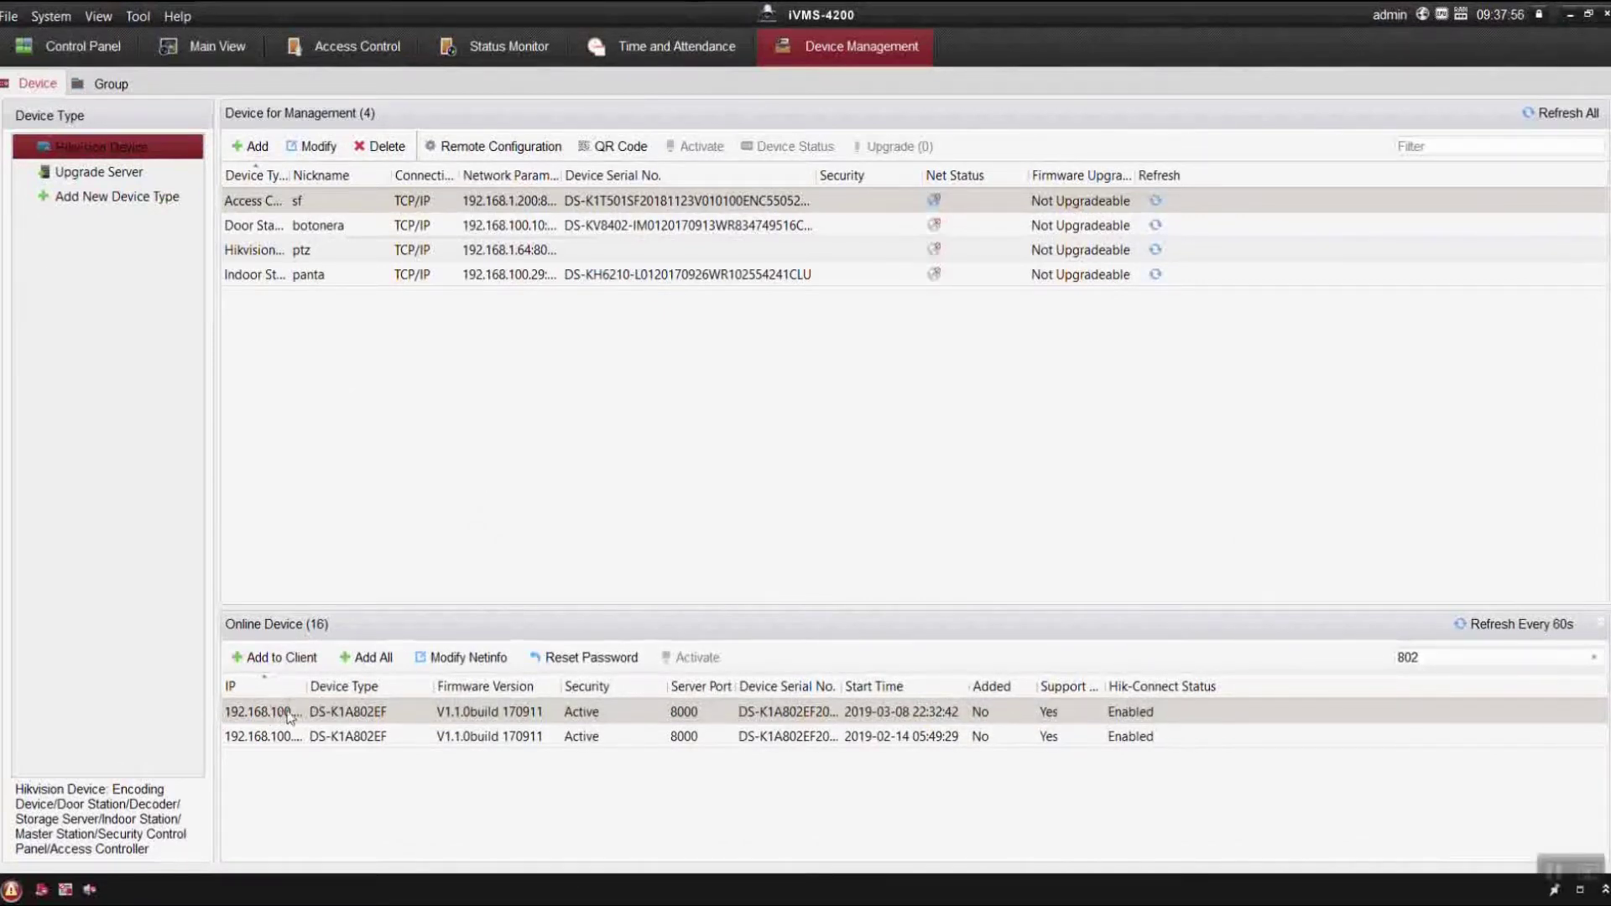
{"action": "left_click_drag", "start_coordinate": [306, 687], "coordinate": [374, 688]}
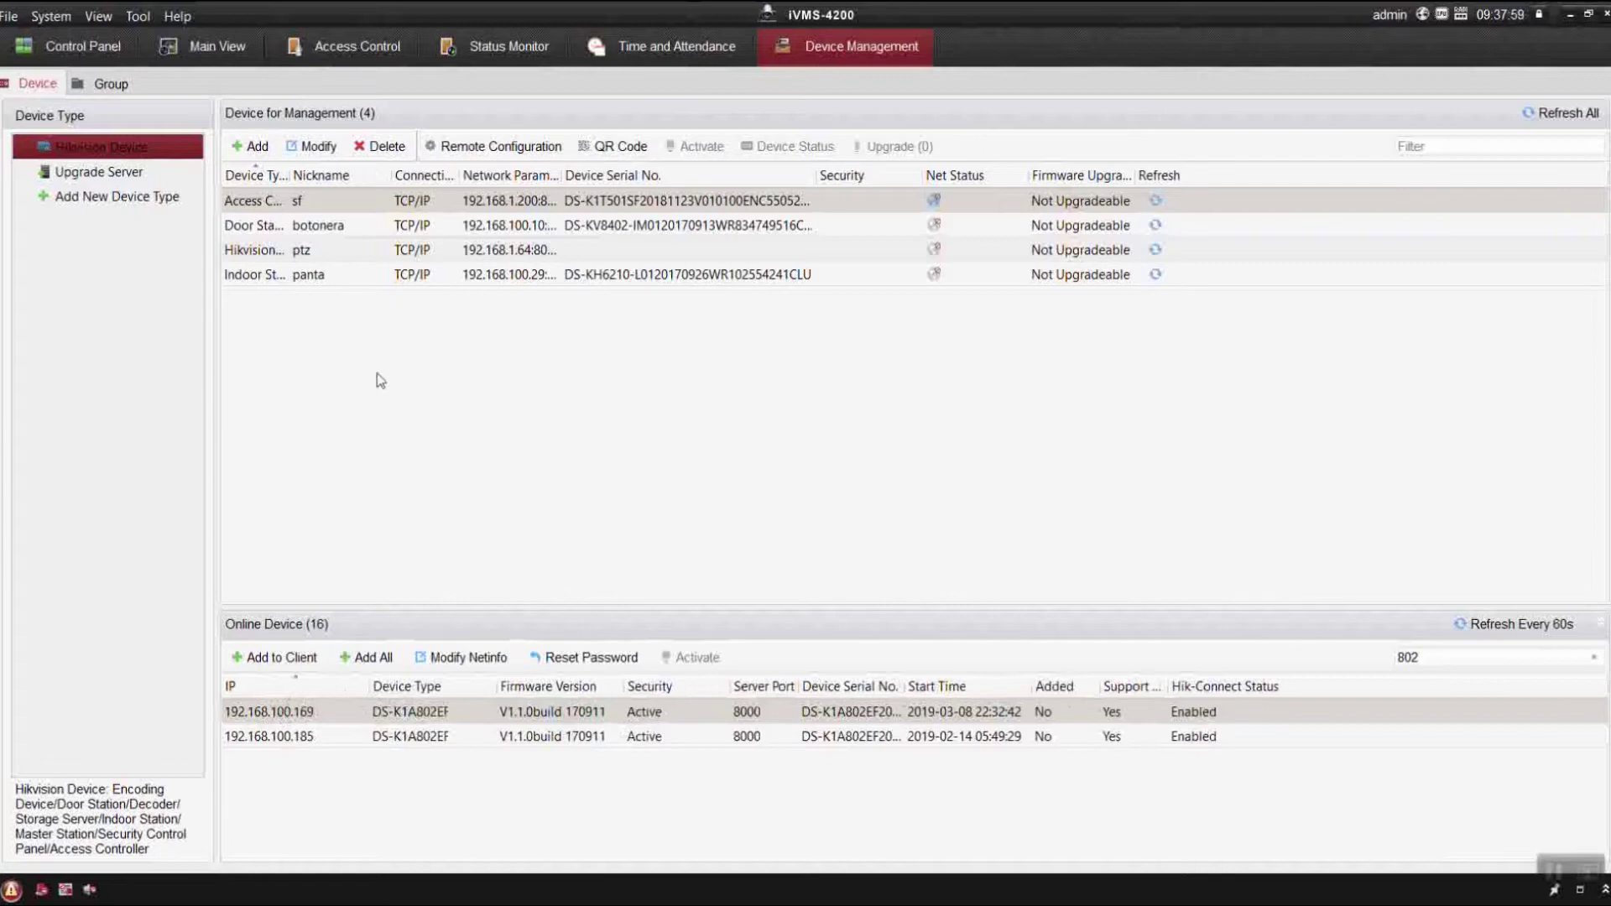
{"action": "key", "text": "ctrl+a"}
Delete all four managed devices, then try three ways of opening the Add dialog, cancelling each.
{"action": "left_click", "coordinate": [381, 146]}
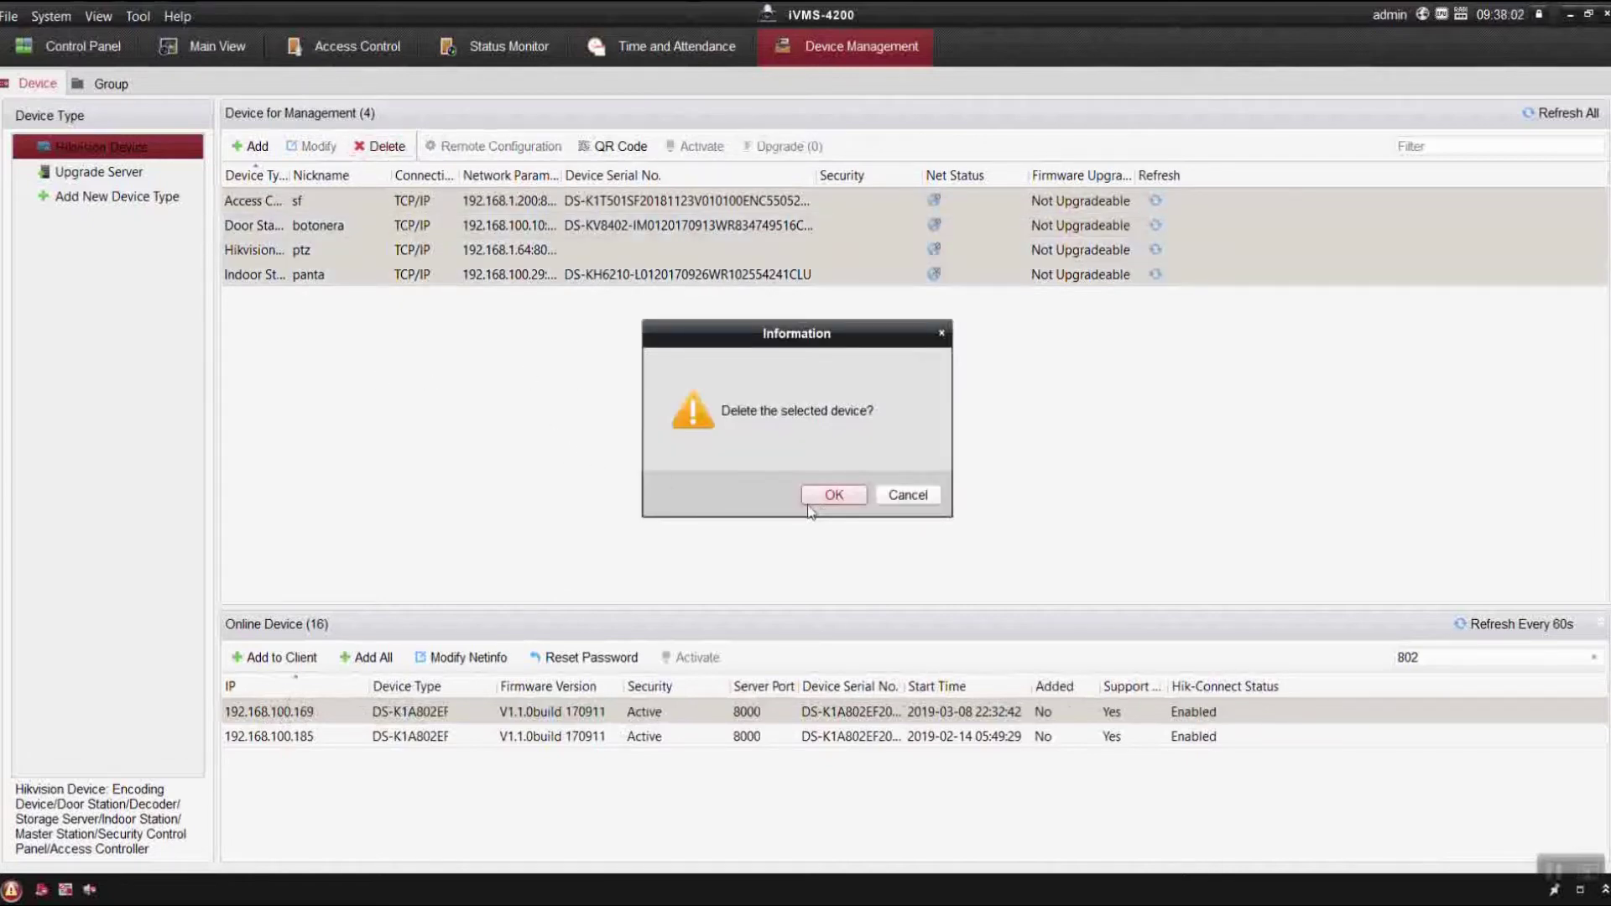
{"action": "left_click", "coordinate": [827, 503]}
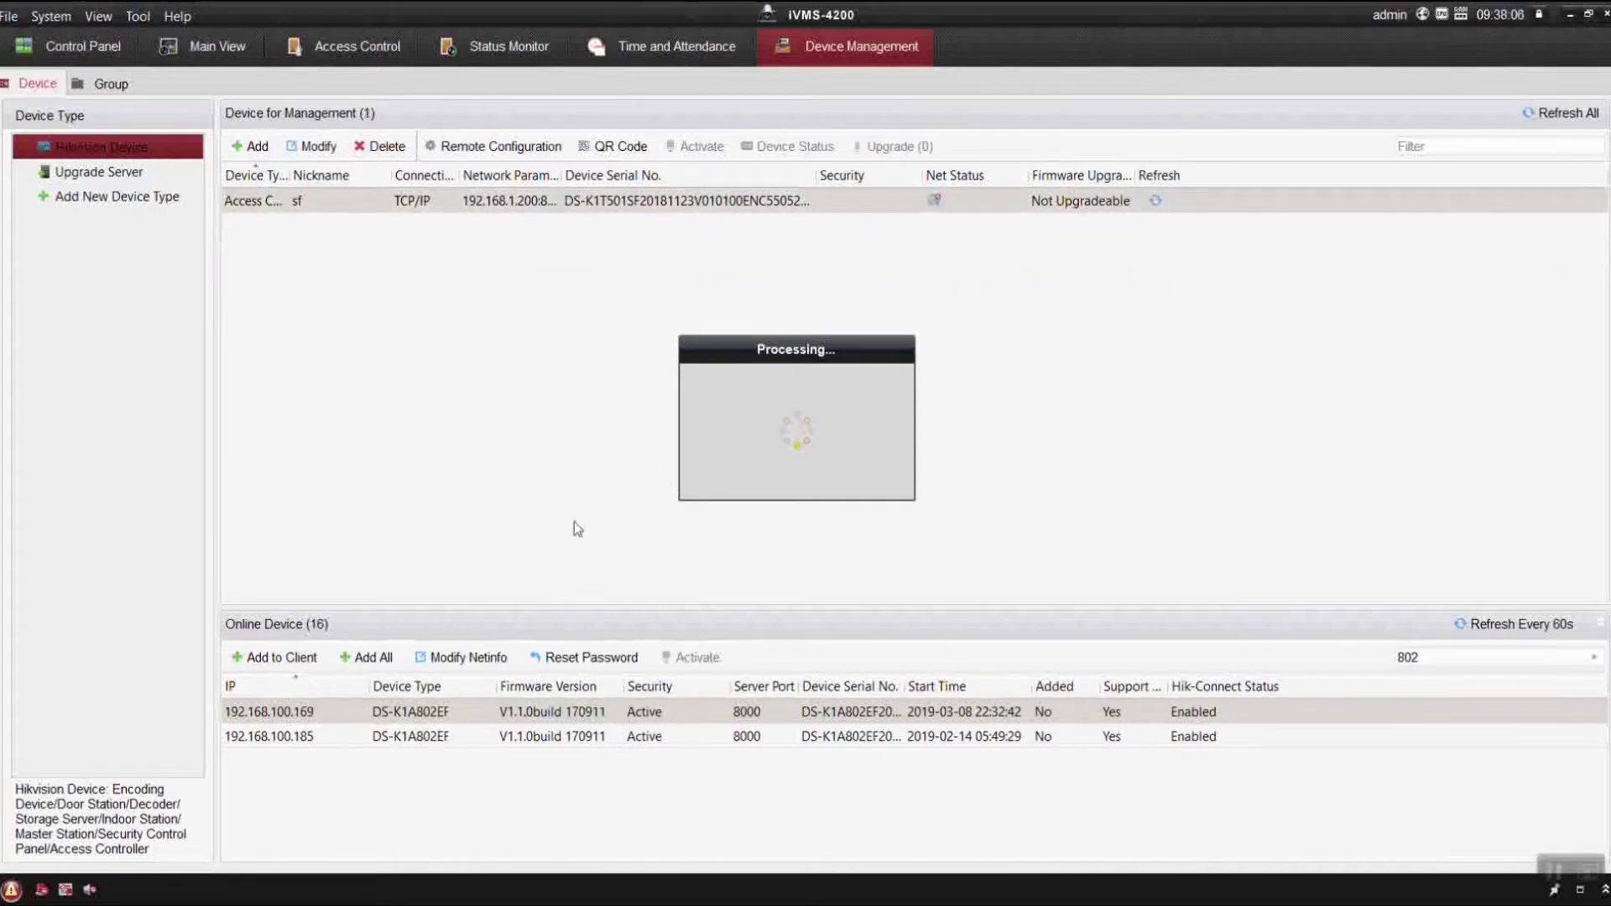
{"action": "double_click", "coordinate": [321, 702]}
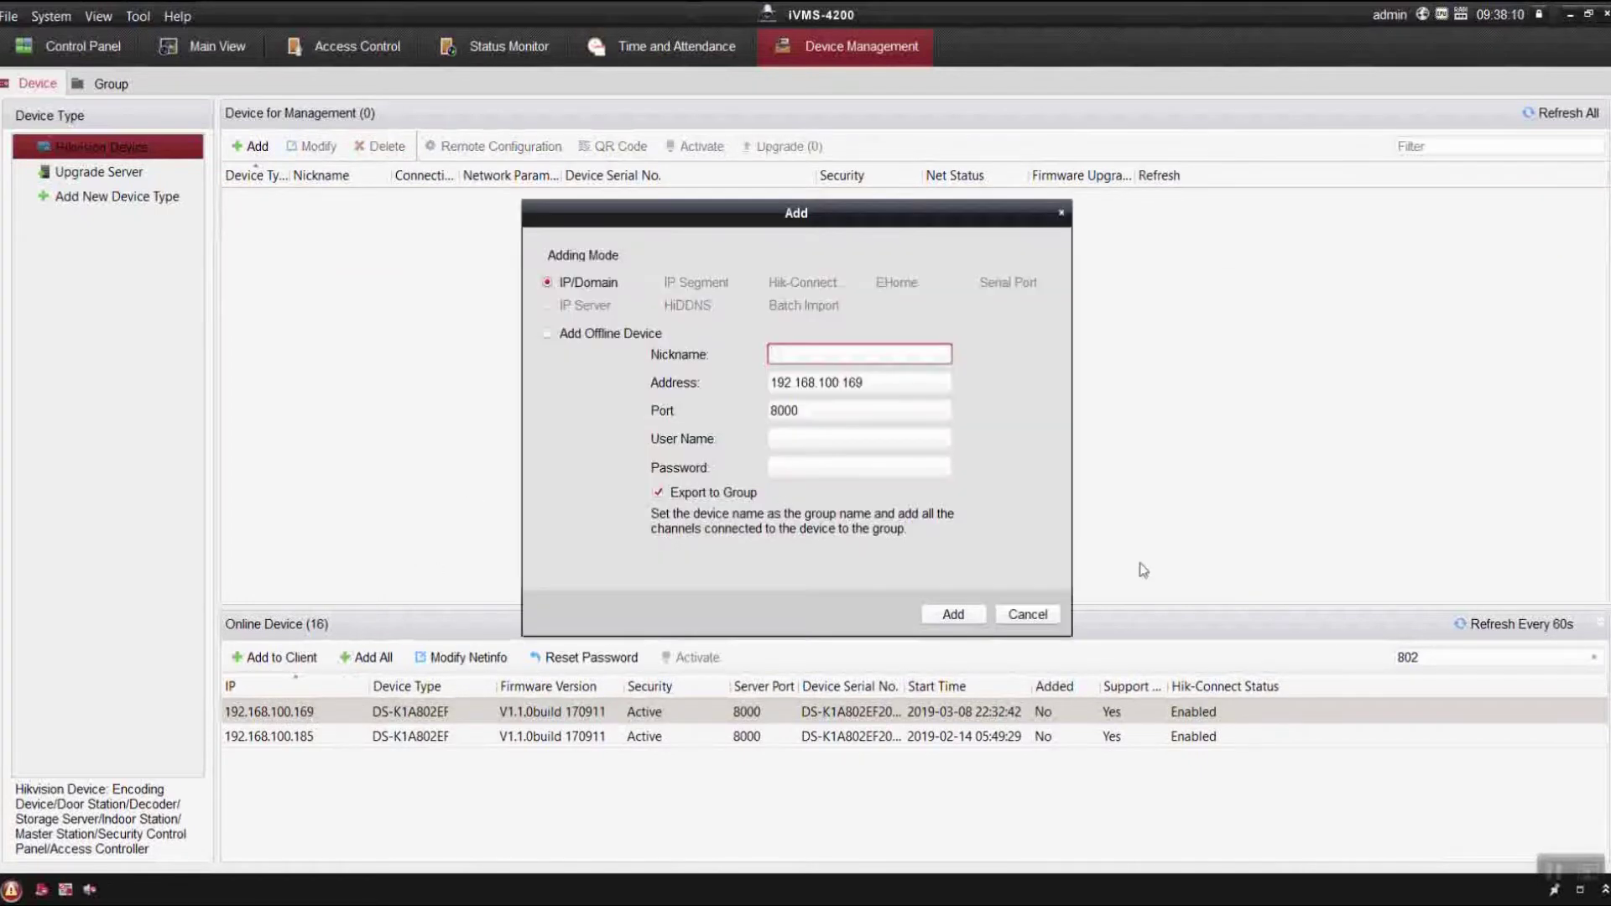
{"action": "left_click", "coordinate": [1013, 617]}
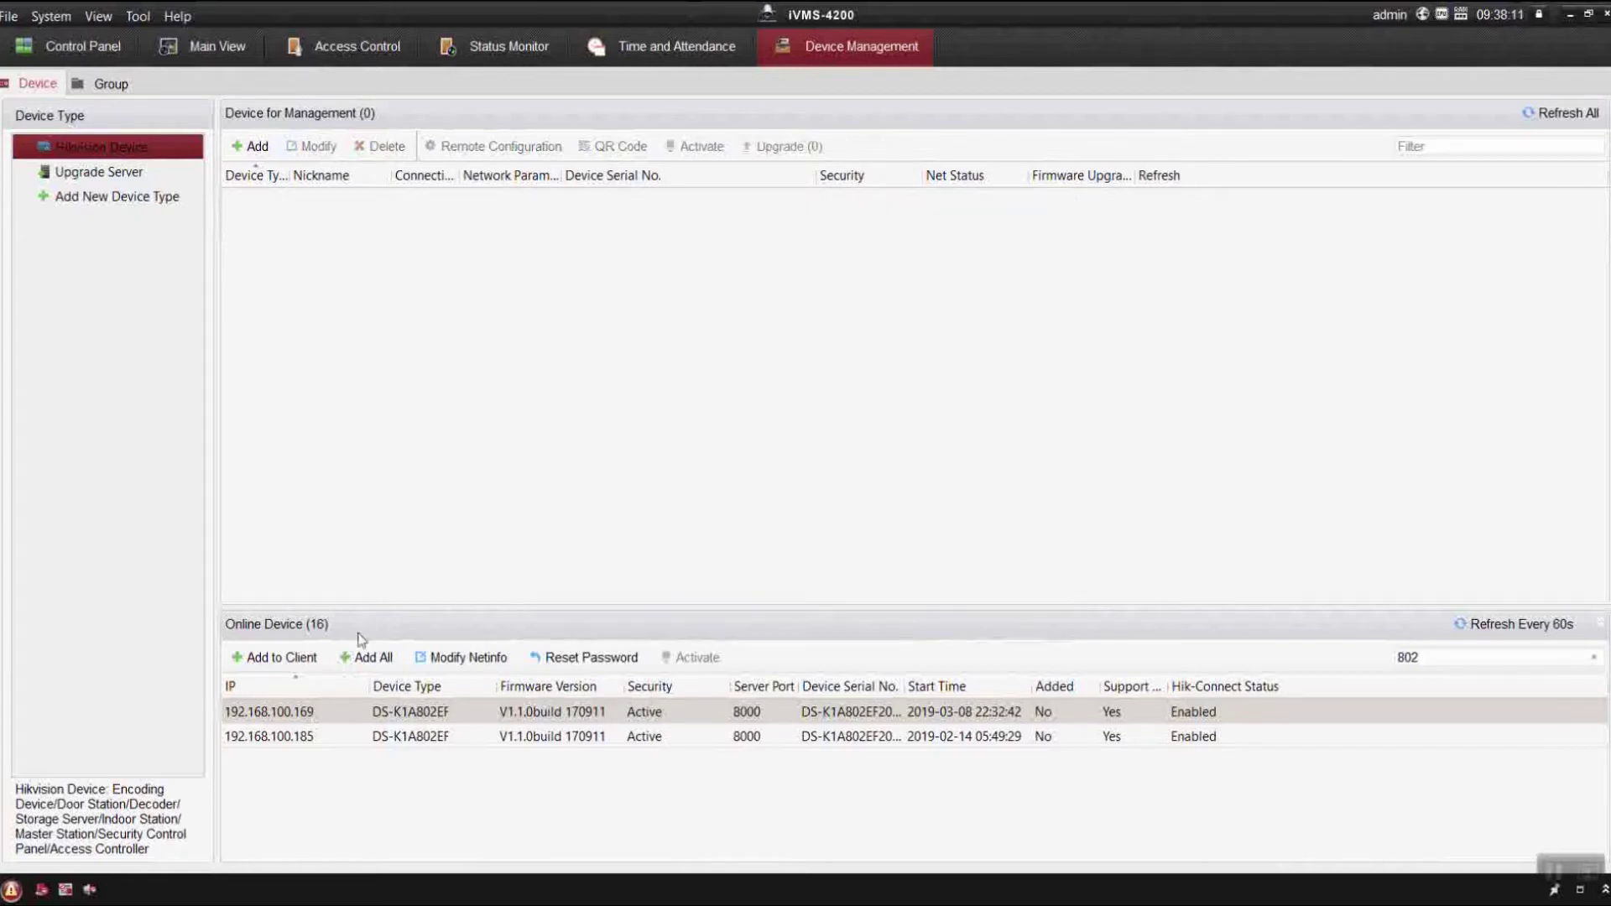
{"action": "left_click", "coordinate": [295, 662]}
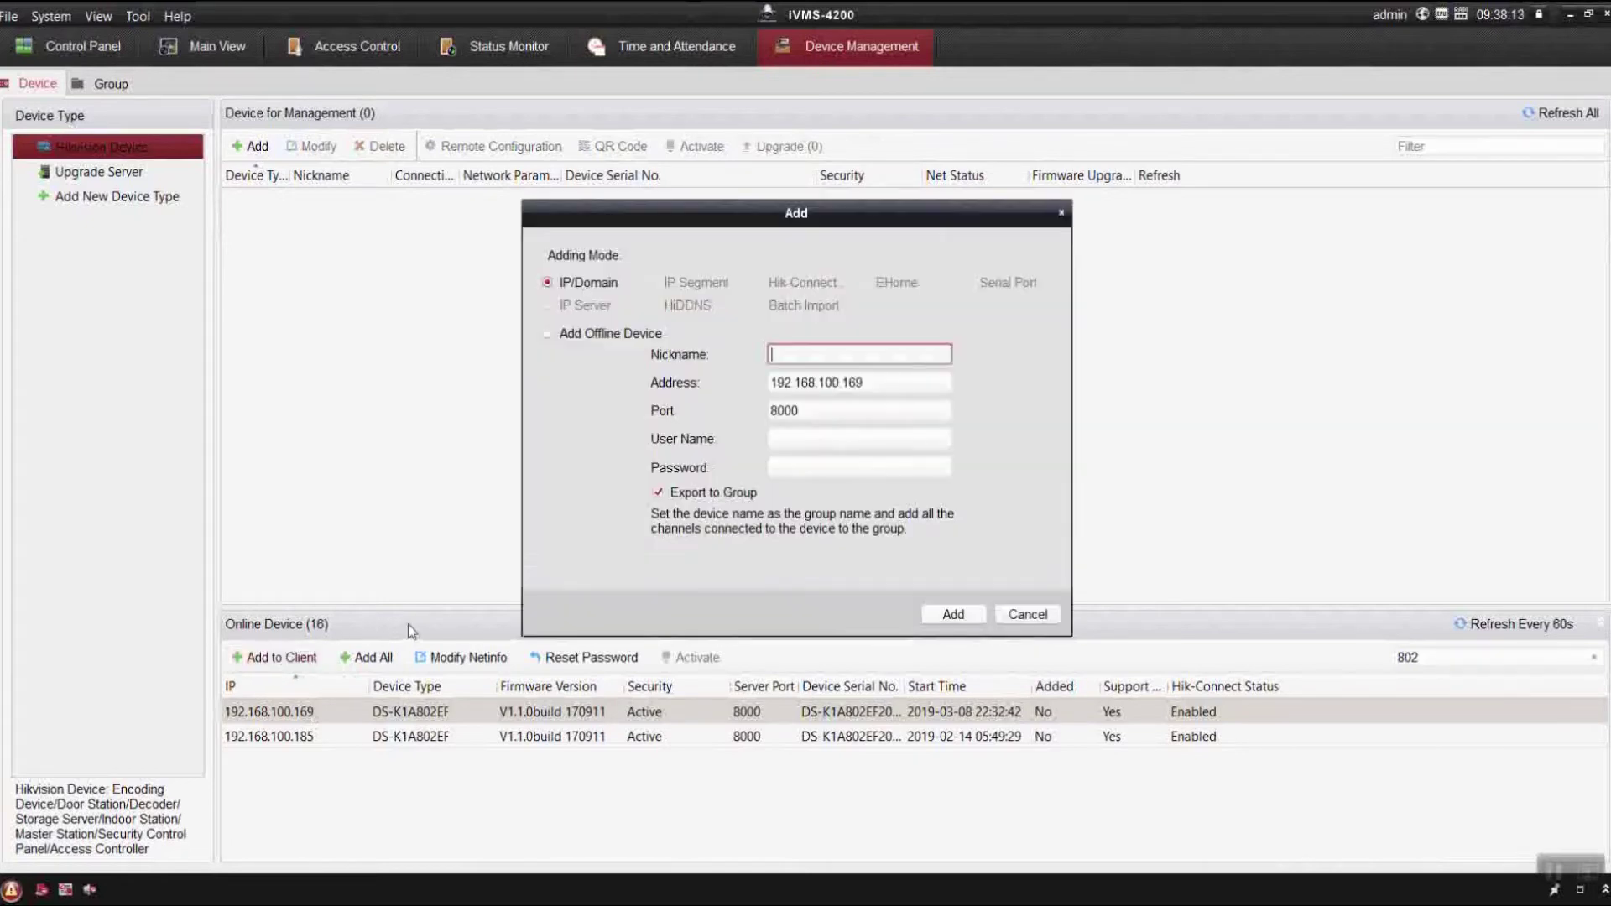
{"action": "left_click", "coordinate": [1027, 615]}
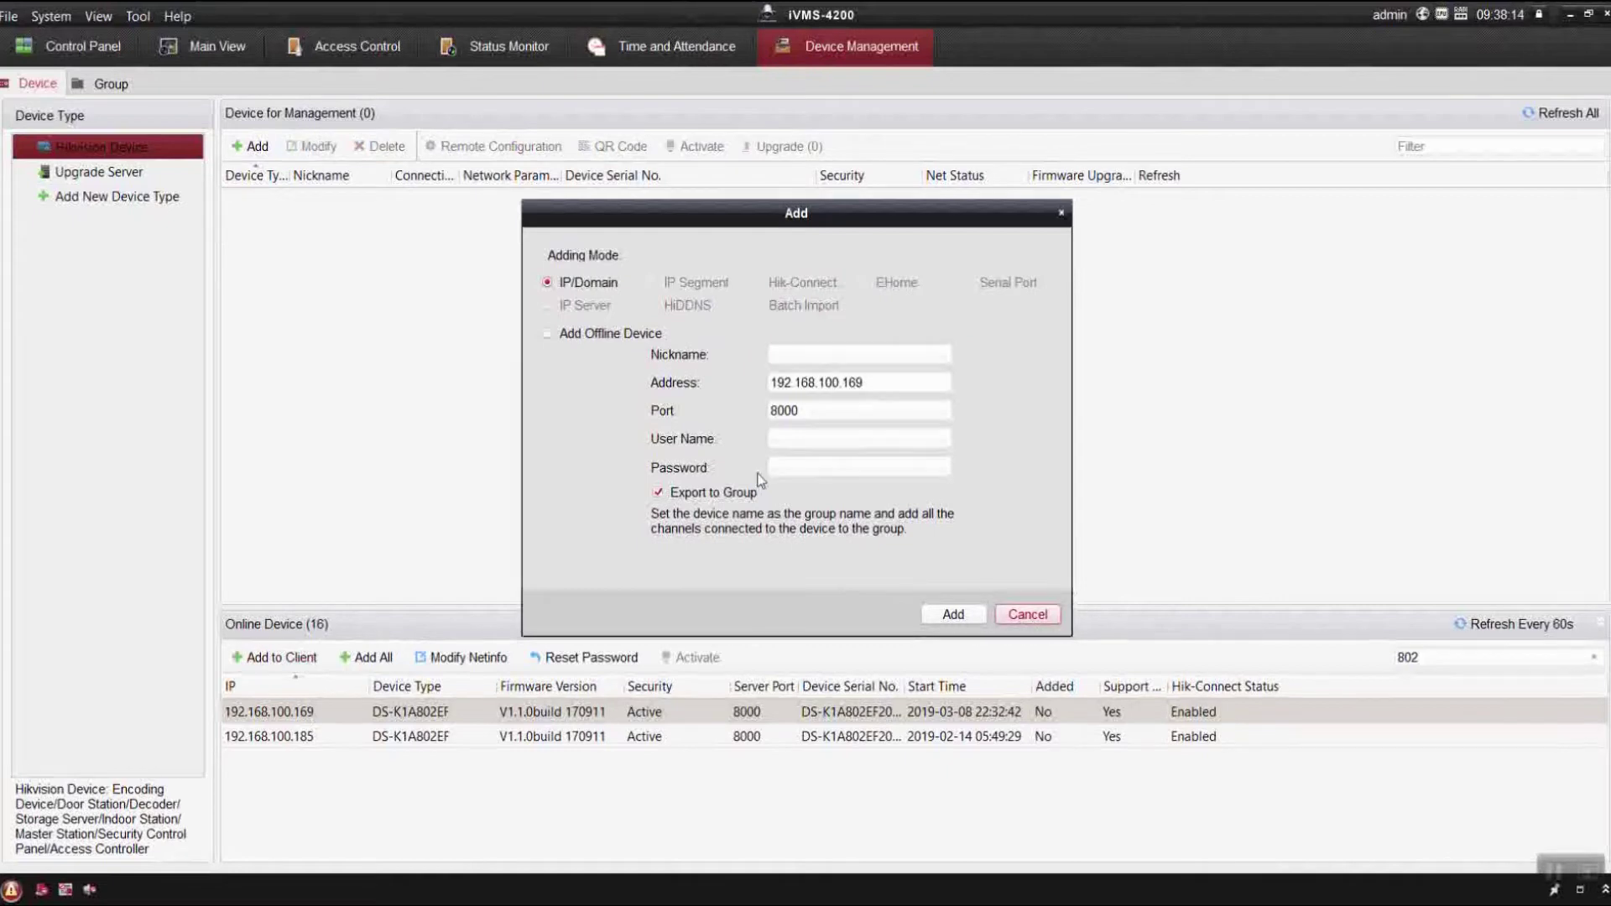
{"action": "left_click", "coordinate": [262, 148]}
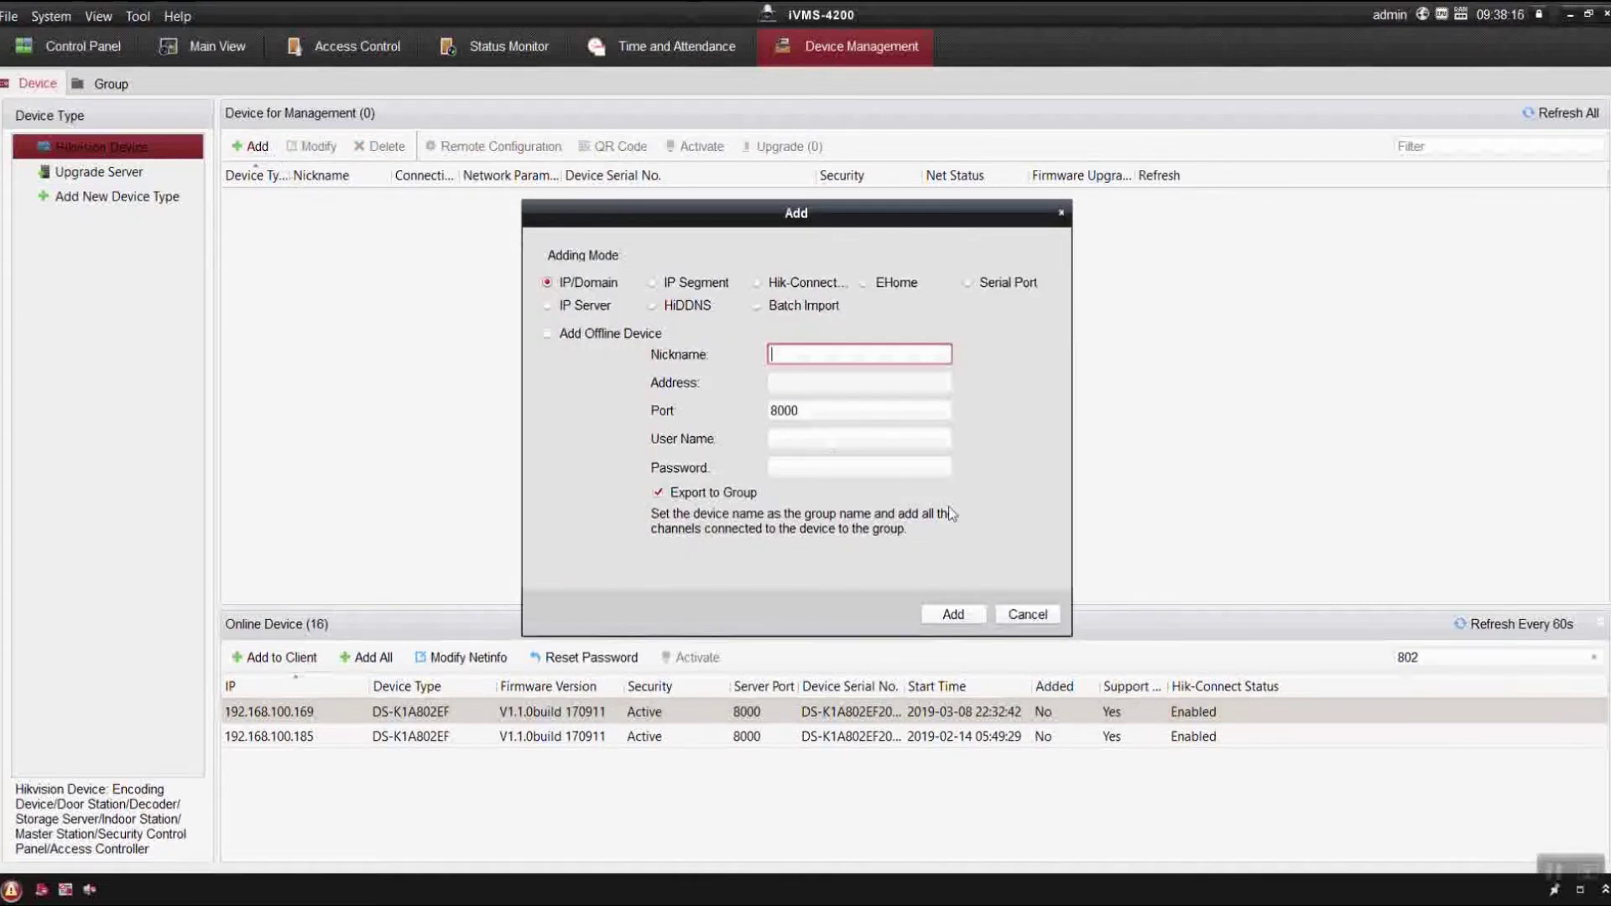
{"action": "left_click", "coordinate": [1025, 615]}
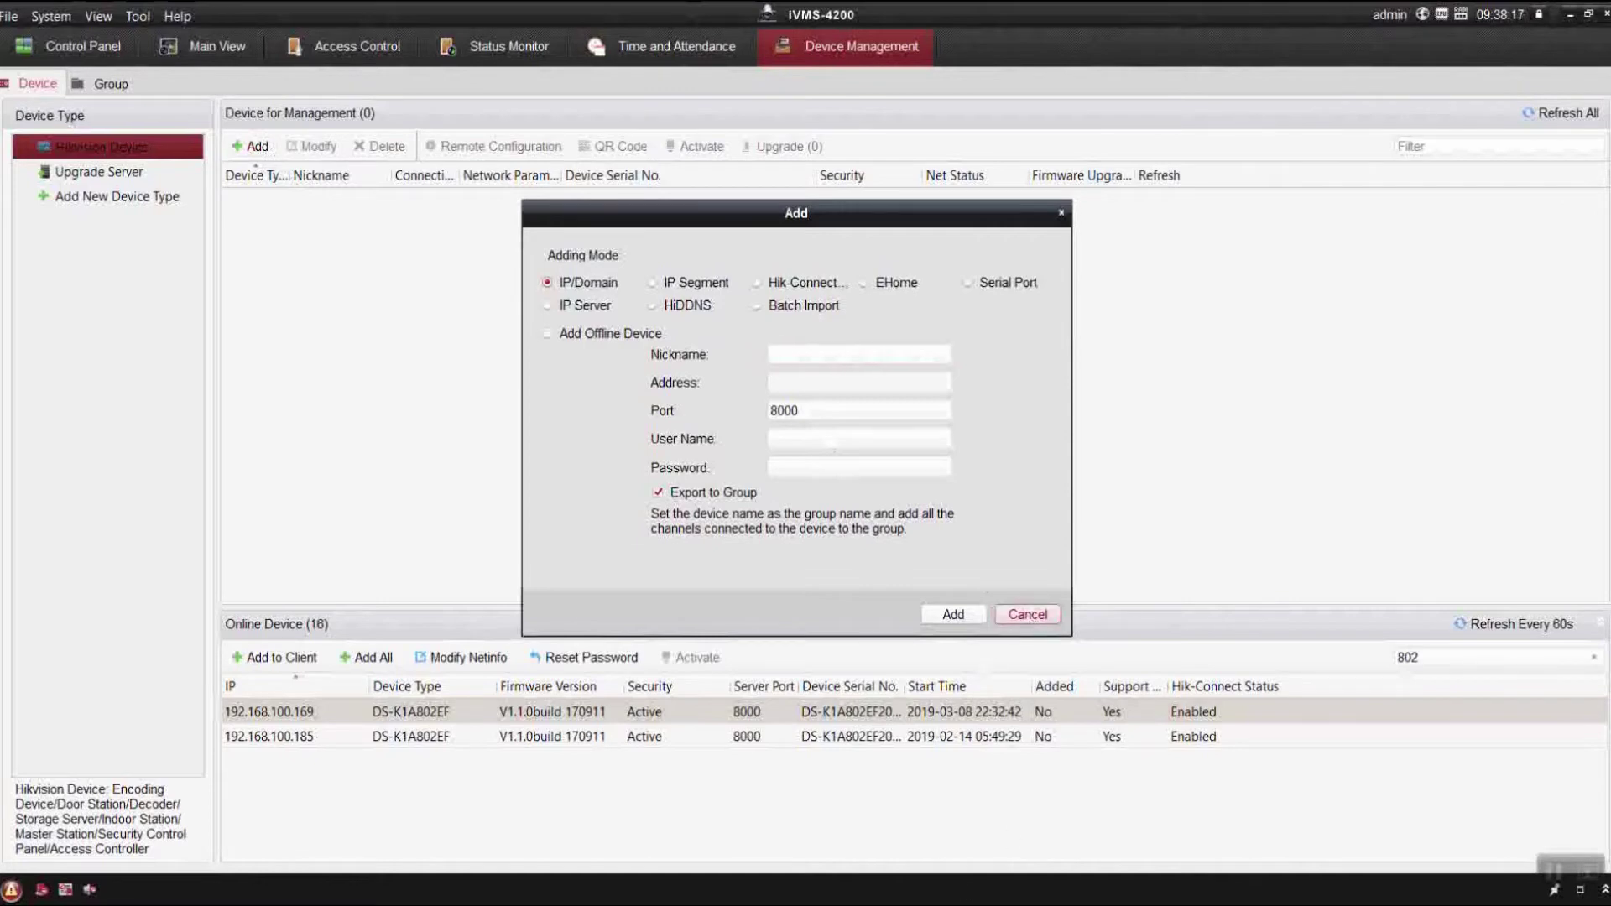
{"action": "key", "text": "alt+Tab"}
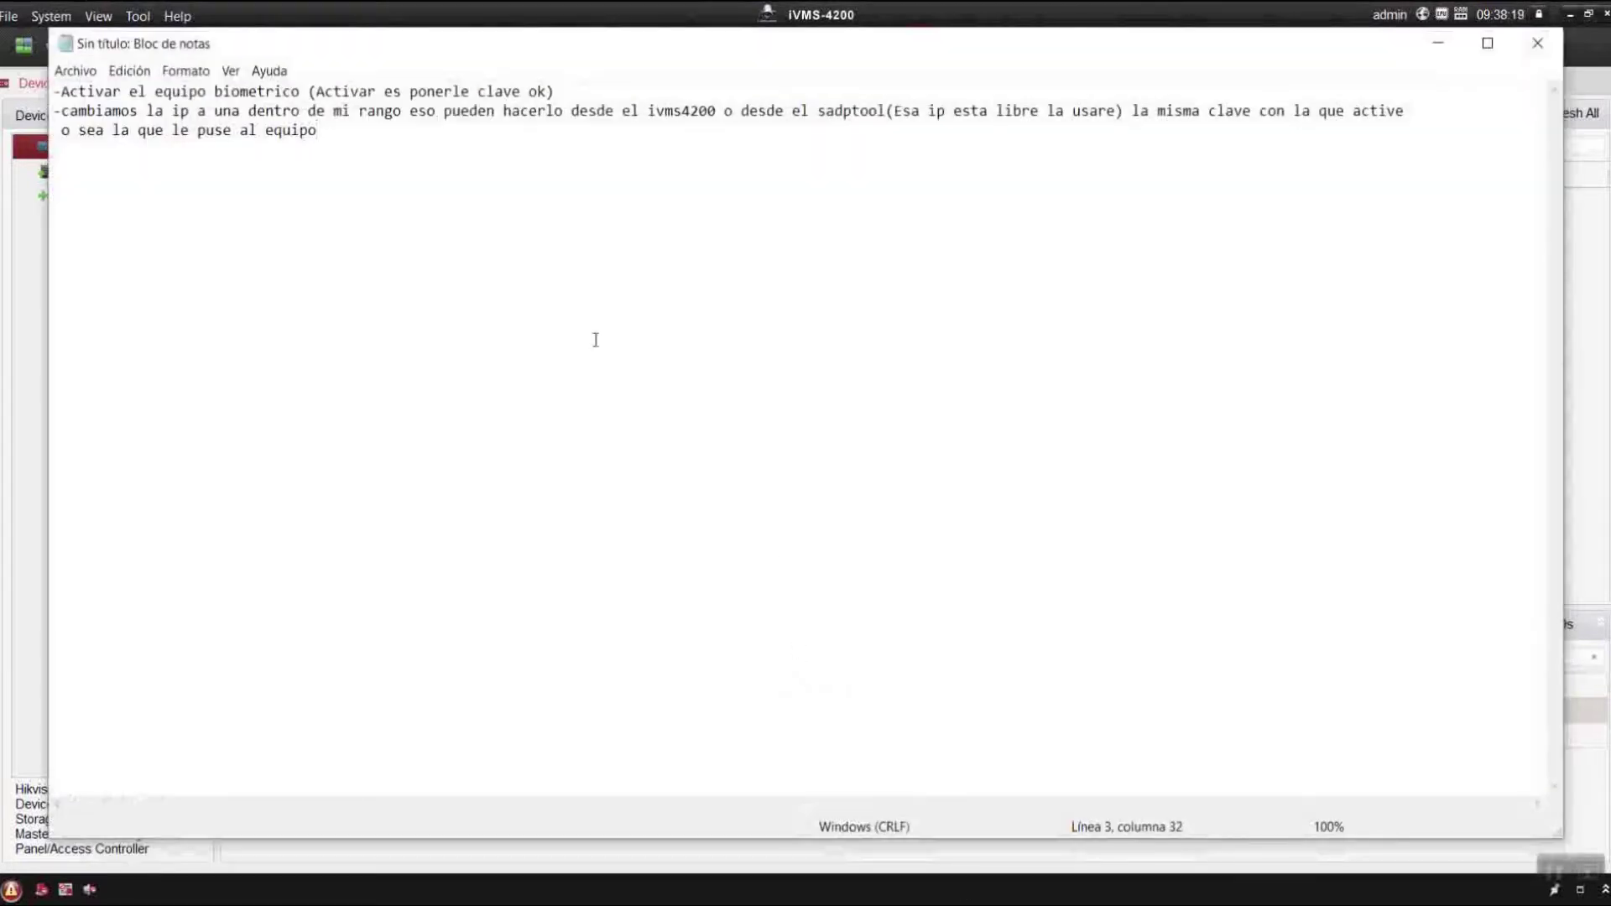
Append '- de todas esas formas pueden agregarlo' to the end of the note's third line.
{"action": "key", "text": "Return"}
{"action": "key", "text": "Return"}
{"action": "type", "text": "de todas e"}
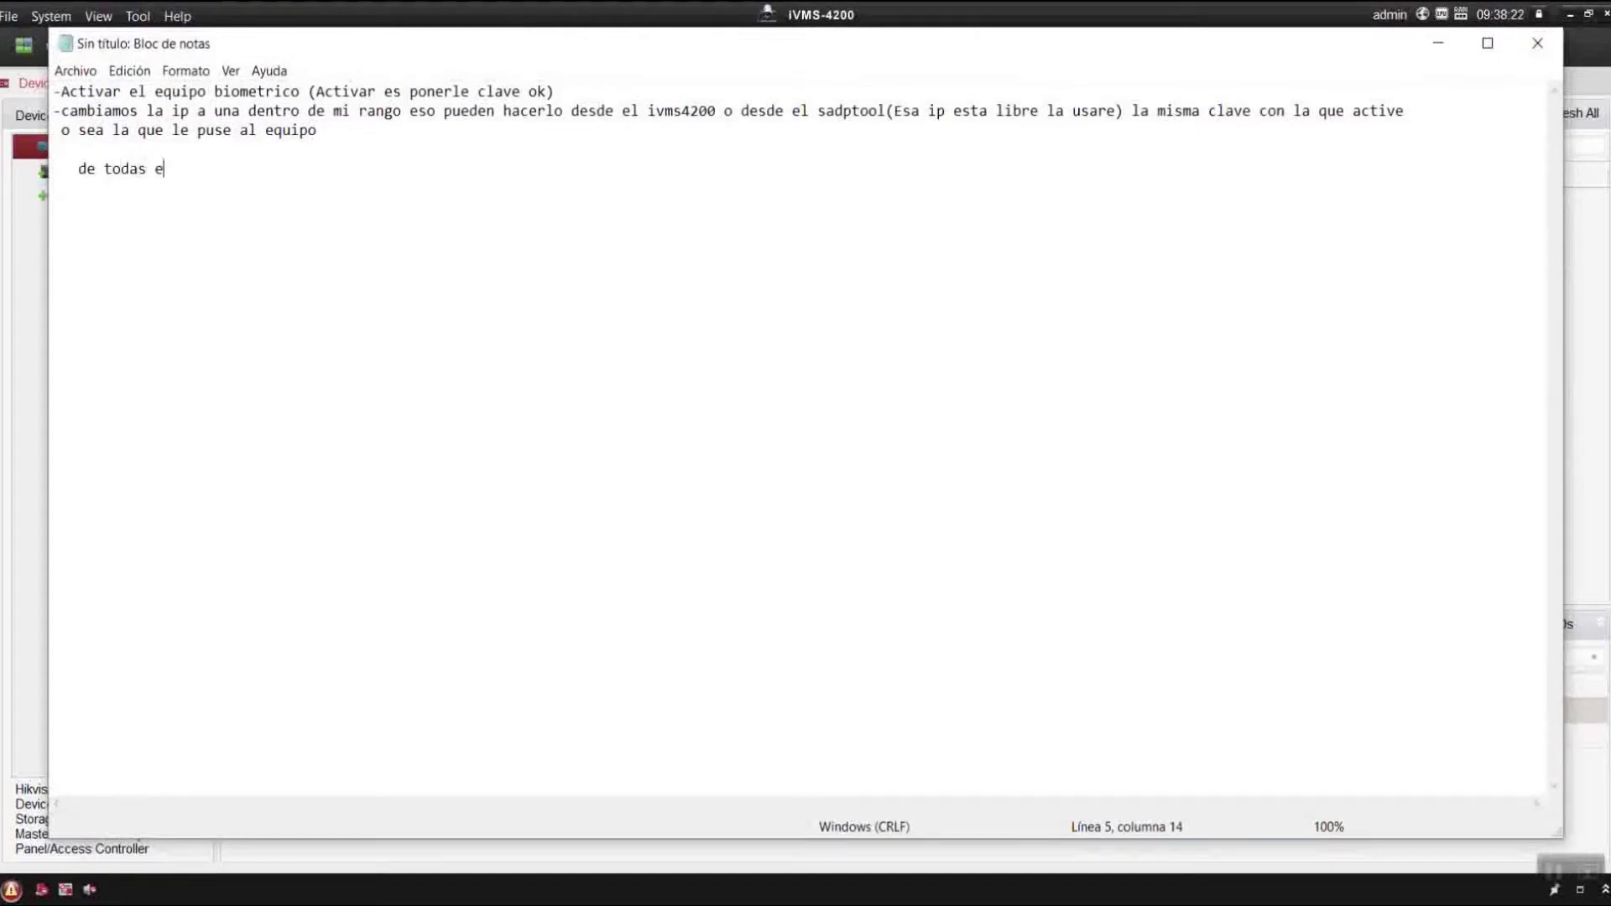
{"action": "type", "text": "sas formas pued"}
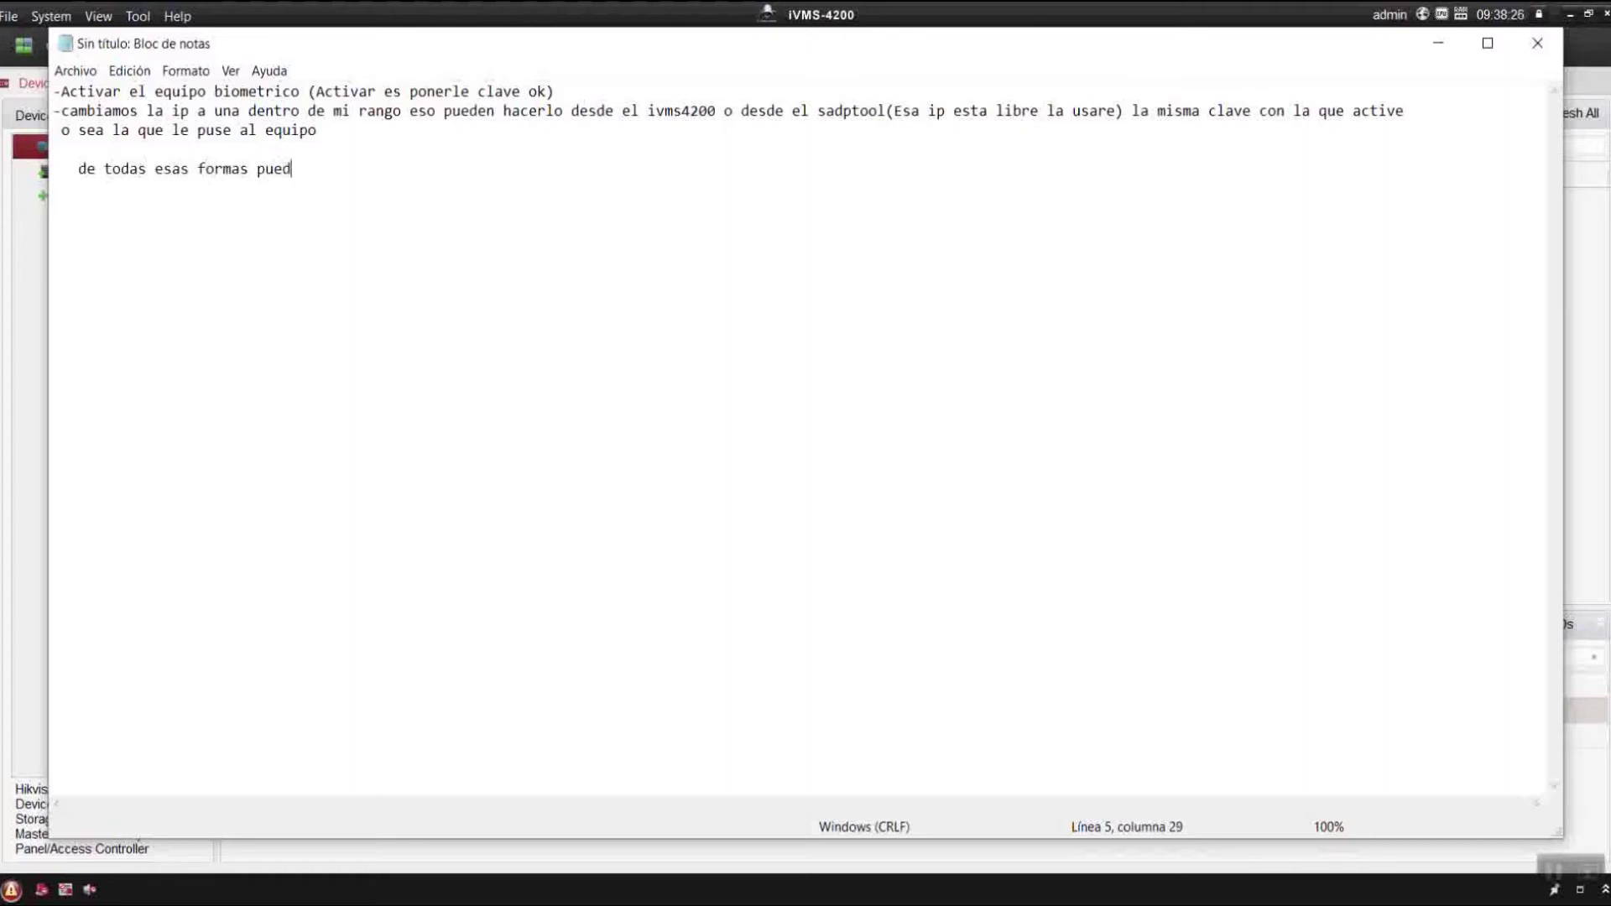
{"action": "type", "text": "en agregarlo"}
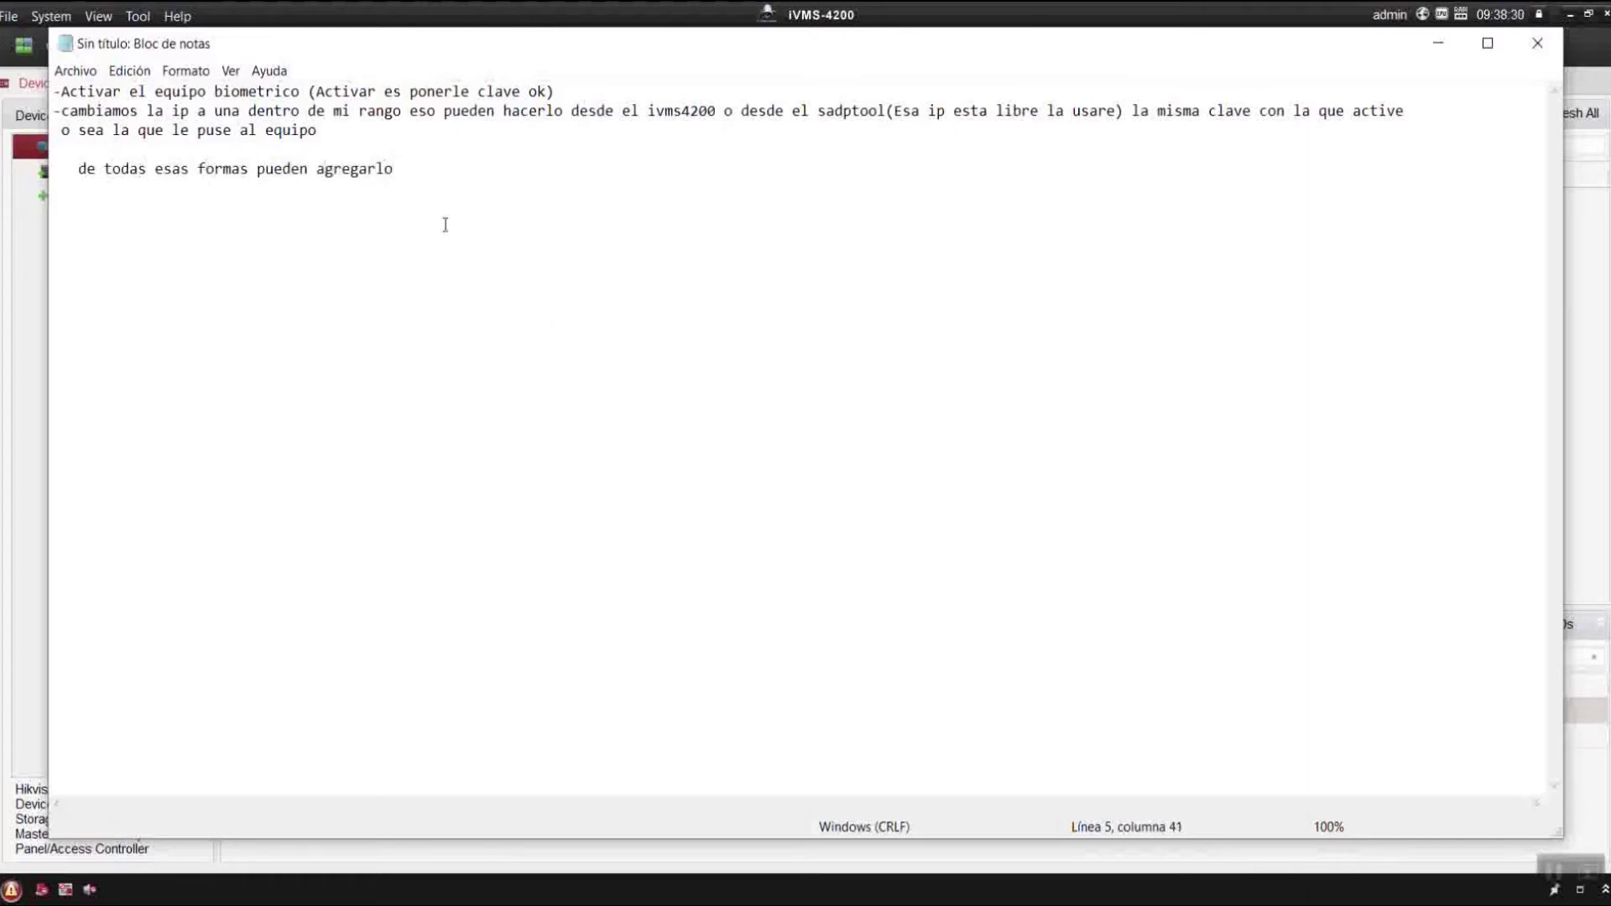
{"action": "left_click_drag", "start_coordinate": [450, 180], "coordinate": [52, 147]}
{"action": "key", "text": "ctrl+c"}
{"action": "key", "text": "BackSpace"}
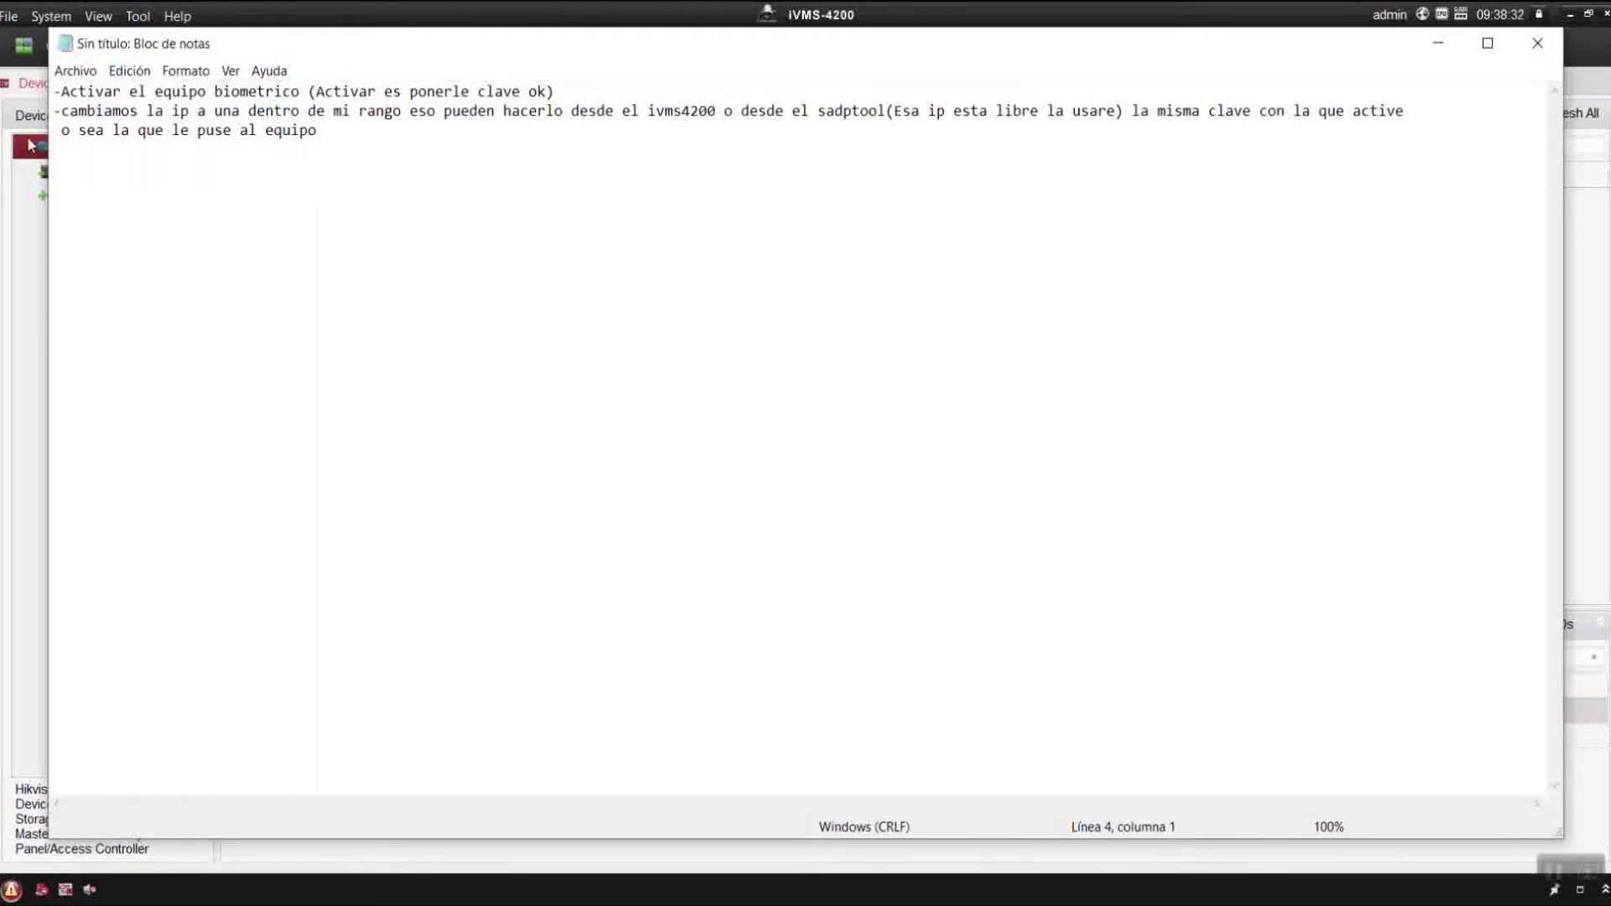
{"action": "left_click", "coordinate": [325, 132]}
{"action": "type", "text": "-"}
{"action": "key", "text": "Return"}
{"action": "key", "text": "ctrl+v"}
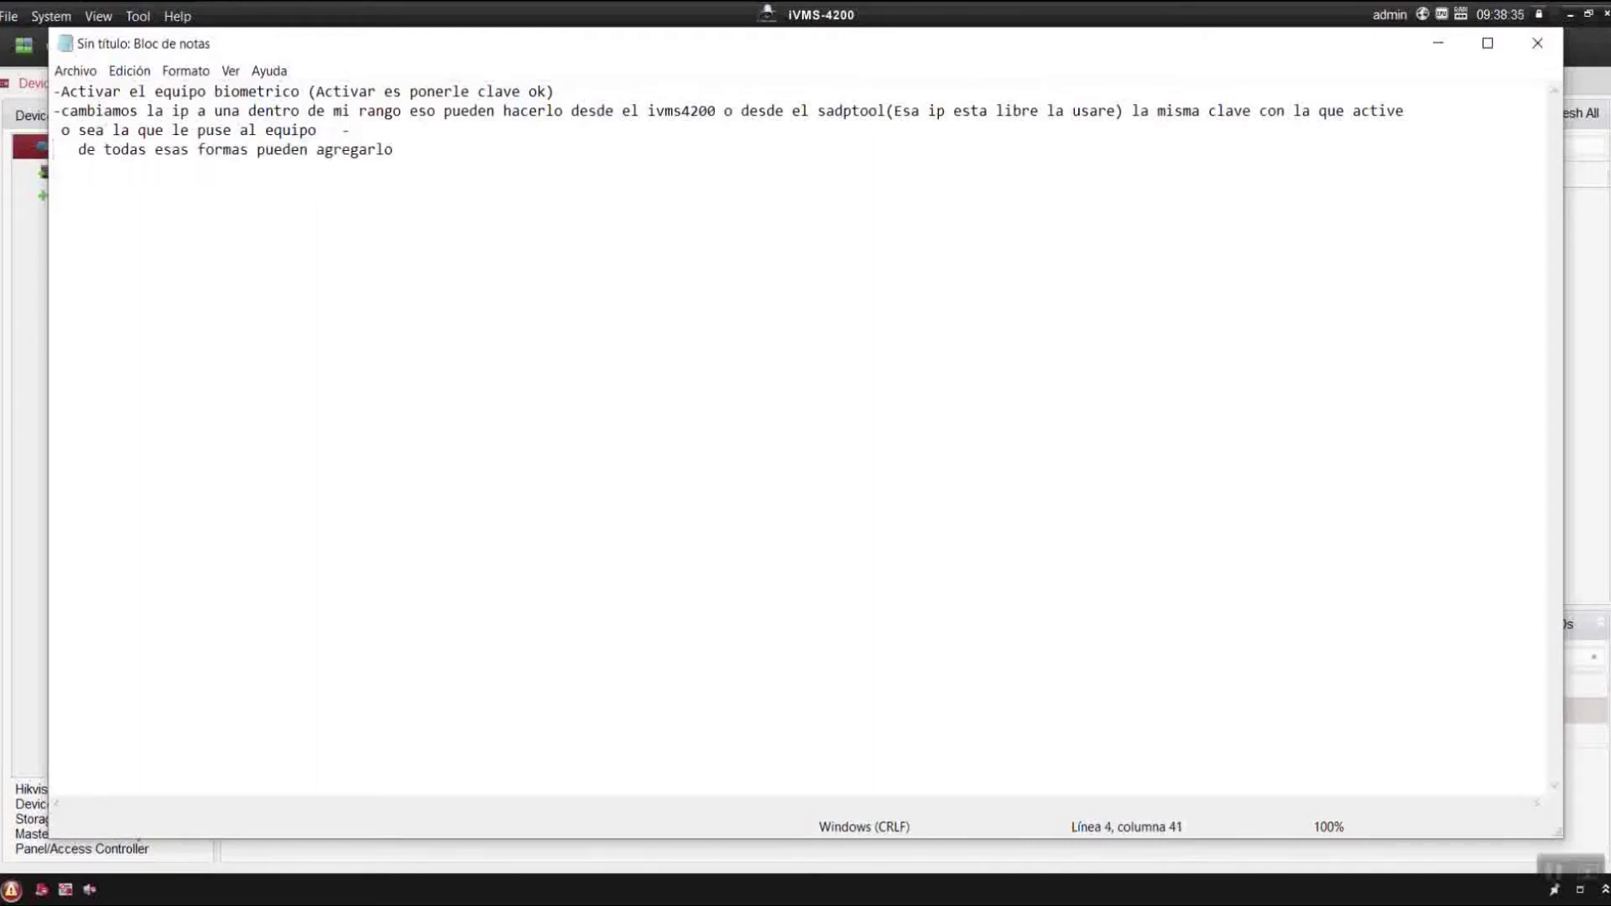
{"action": "key", "text": "Home"}
{"action": "key", "text": "BackSpace"}
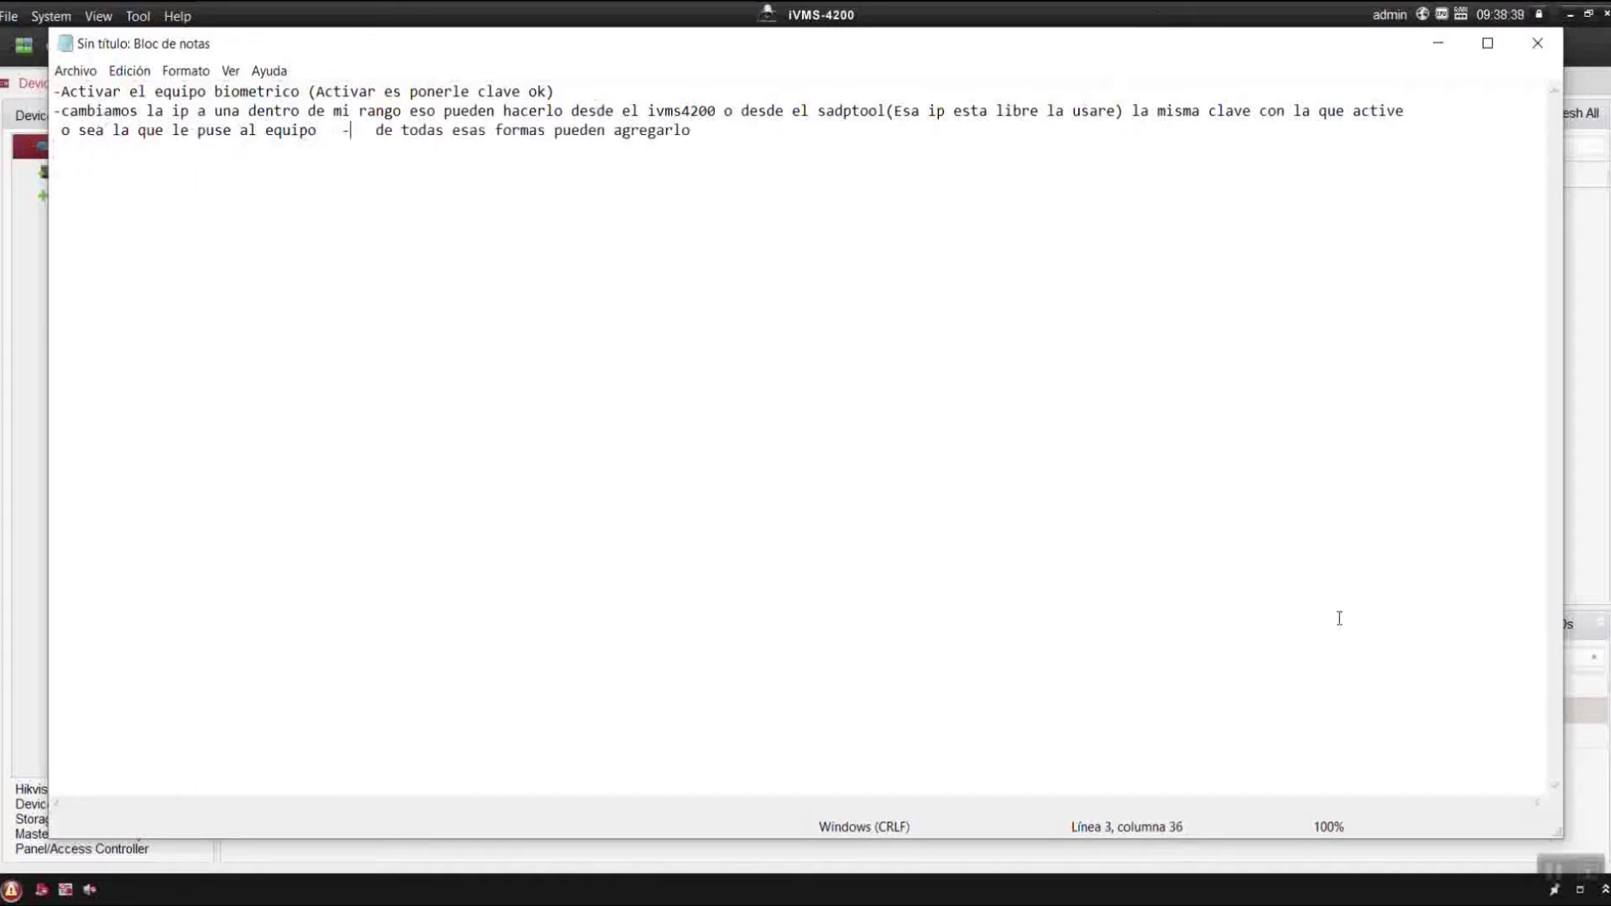
{"action": "left_click", "coordinate": [1438, 43]}
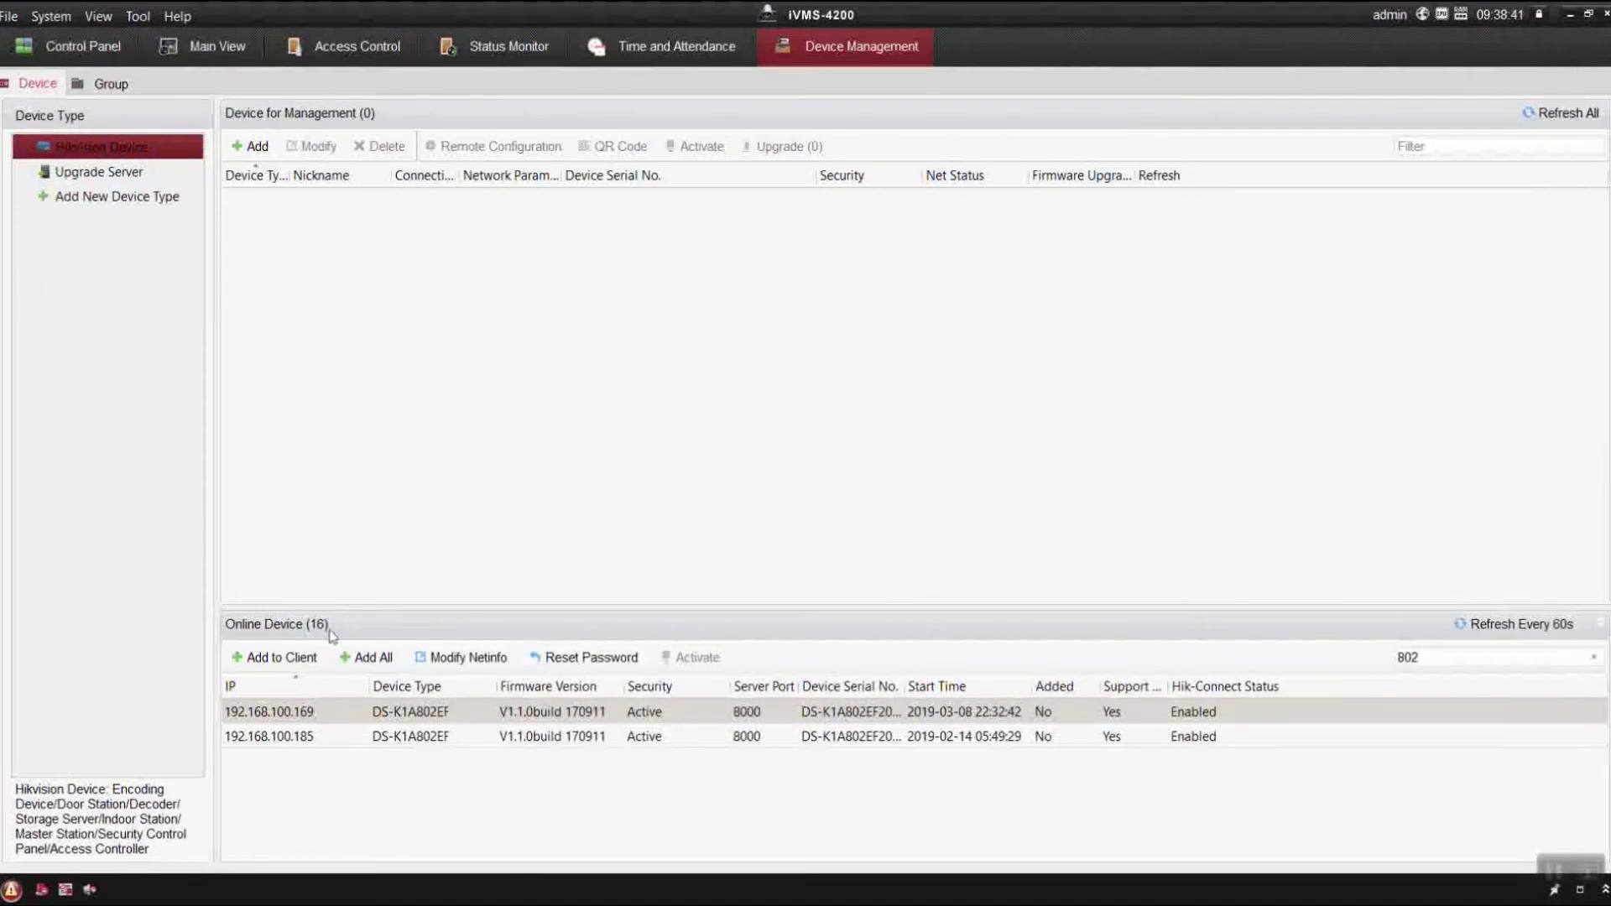
Add the 192.168.100.169 terminal as 'Biometrico Hikvision' with user admin and its password.
{"action": "left_click_drag", "start_coordinate": [339, 710], "coordinate": [507, 465]}
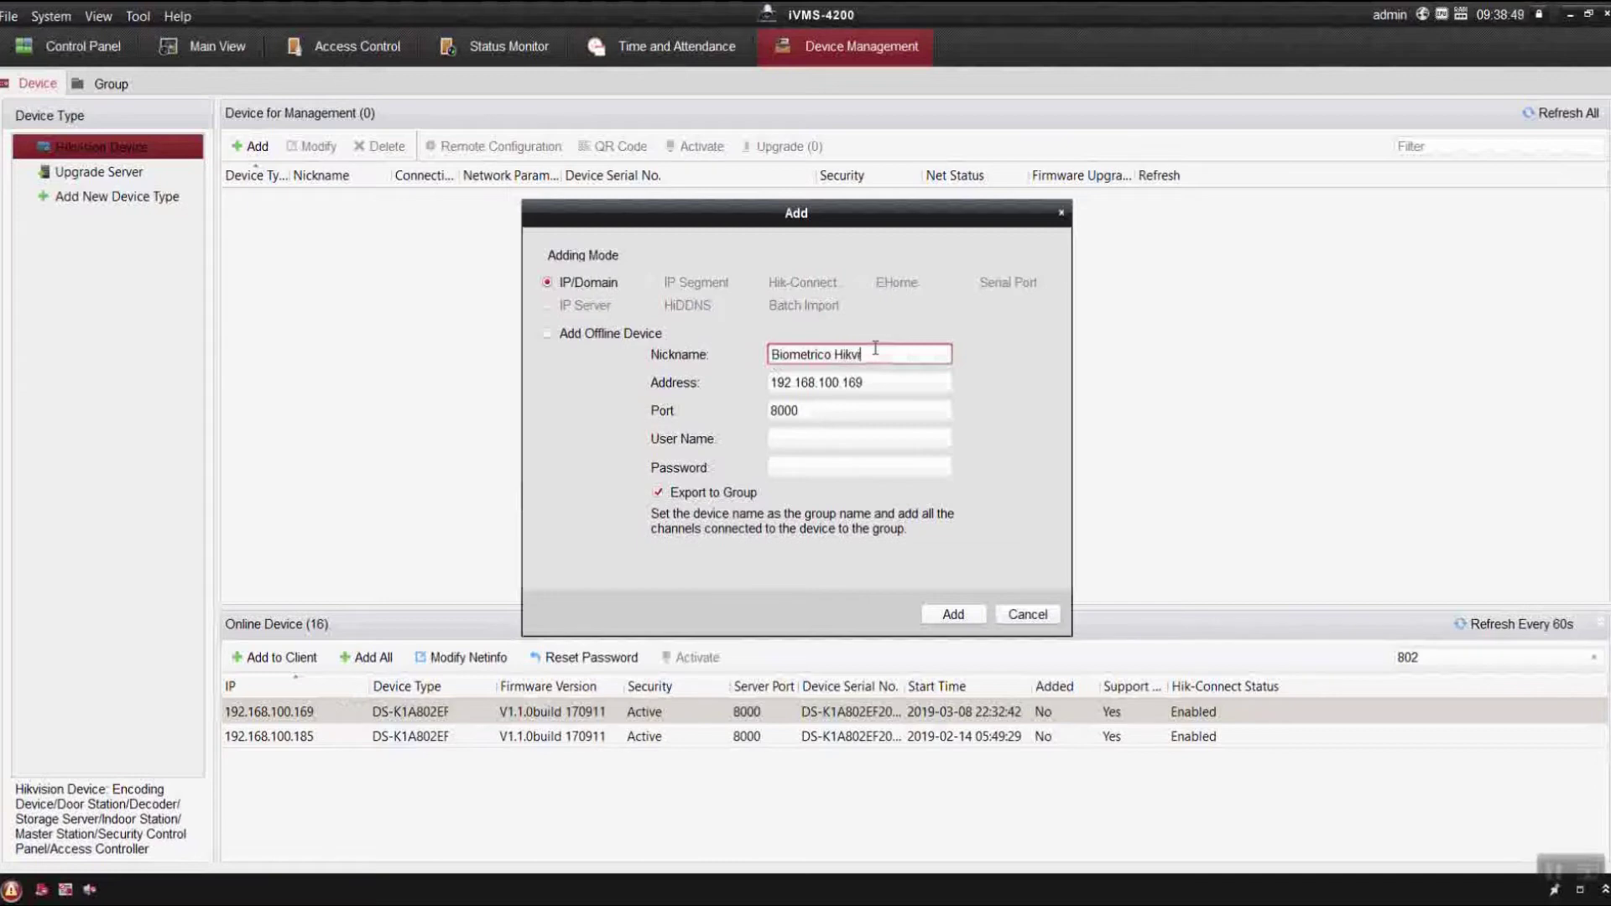
{"action": "left_click", "coordinate": [890, 439]}
{"action": "type", "text": "admin"}
{"action": "key", "text": "Tab"}
{"action": "type", "text": "admin12345"}
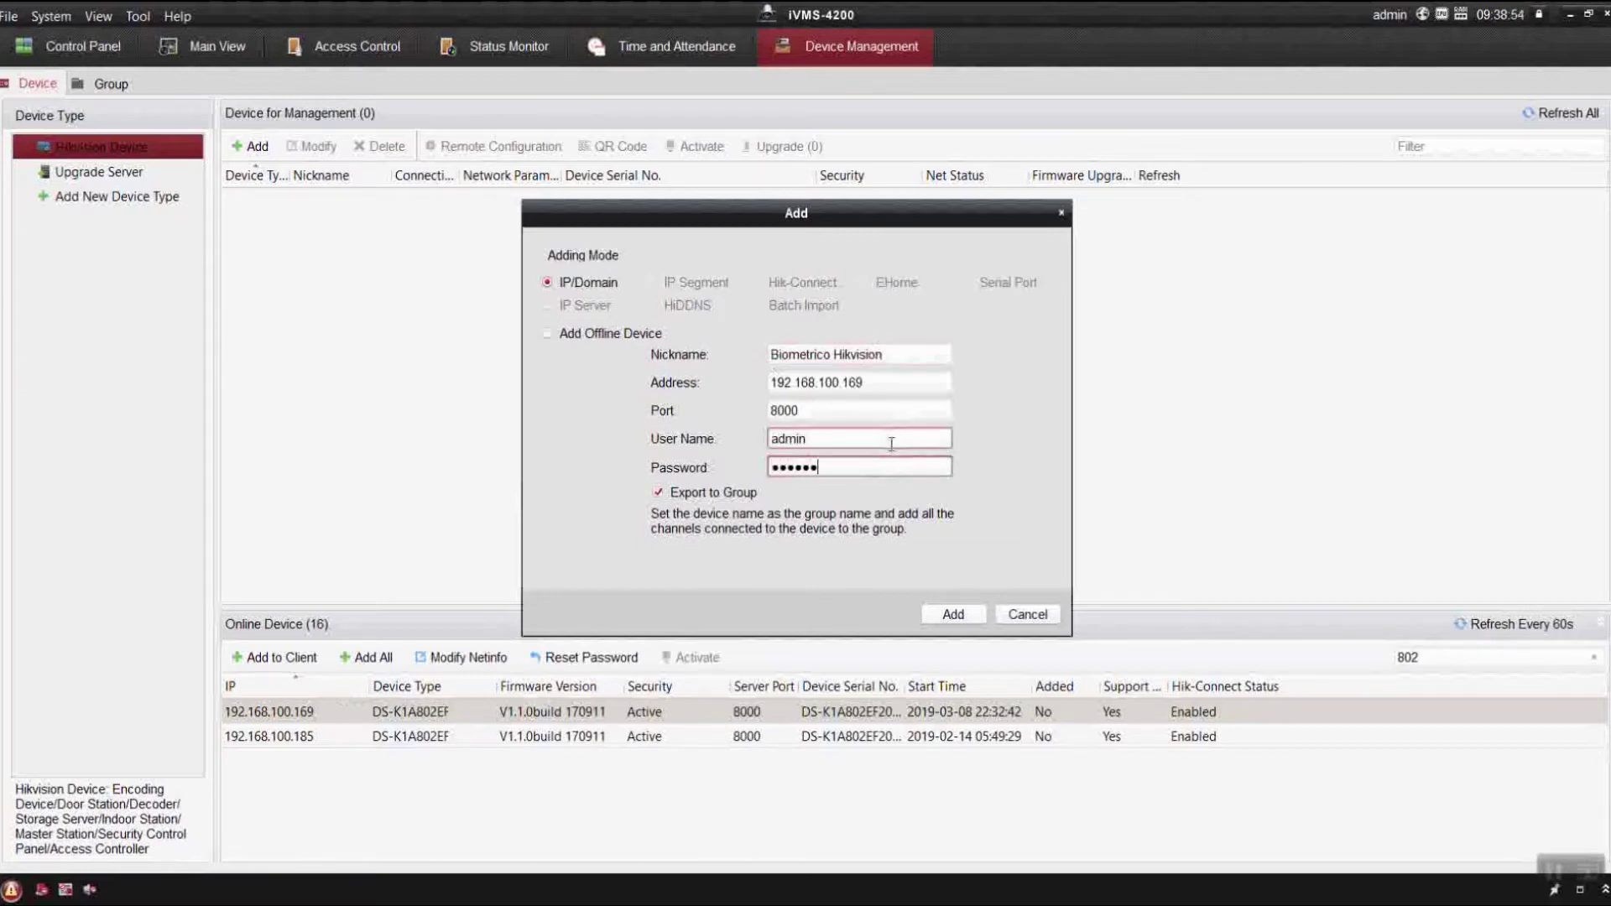
{"action": "key", "text": "Return"}
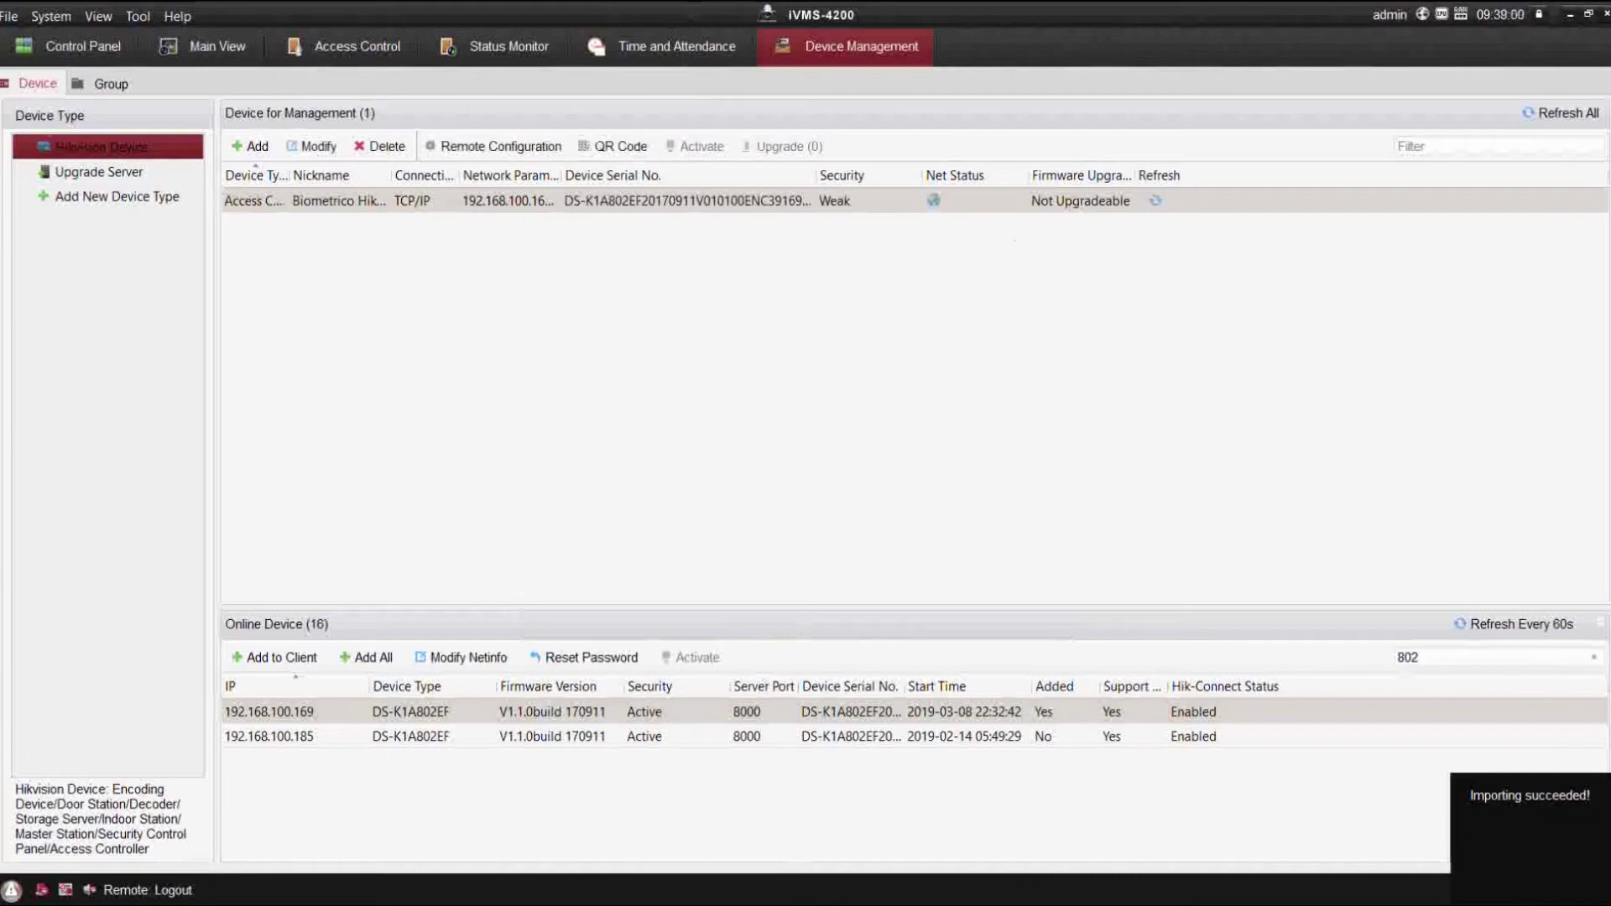
{"action": "key", "text": "alt+Tab"}
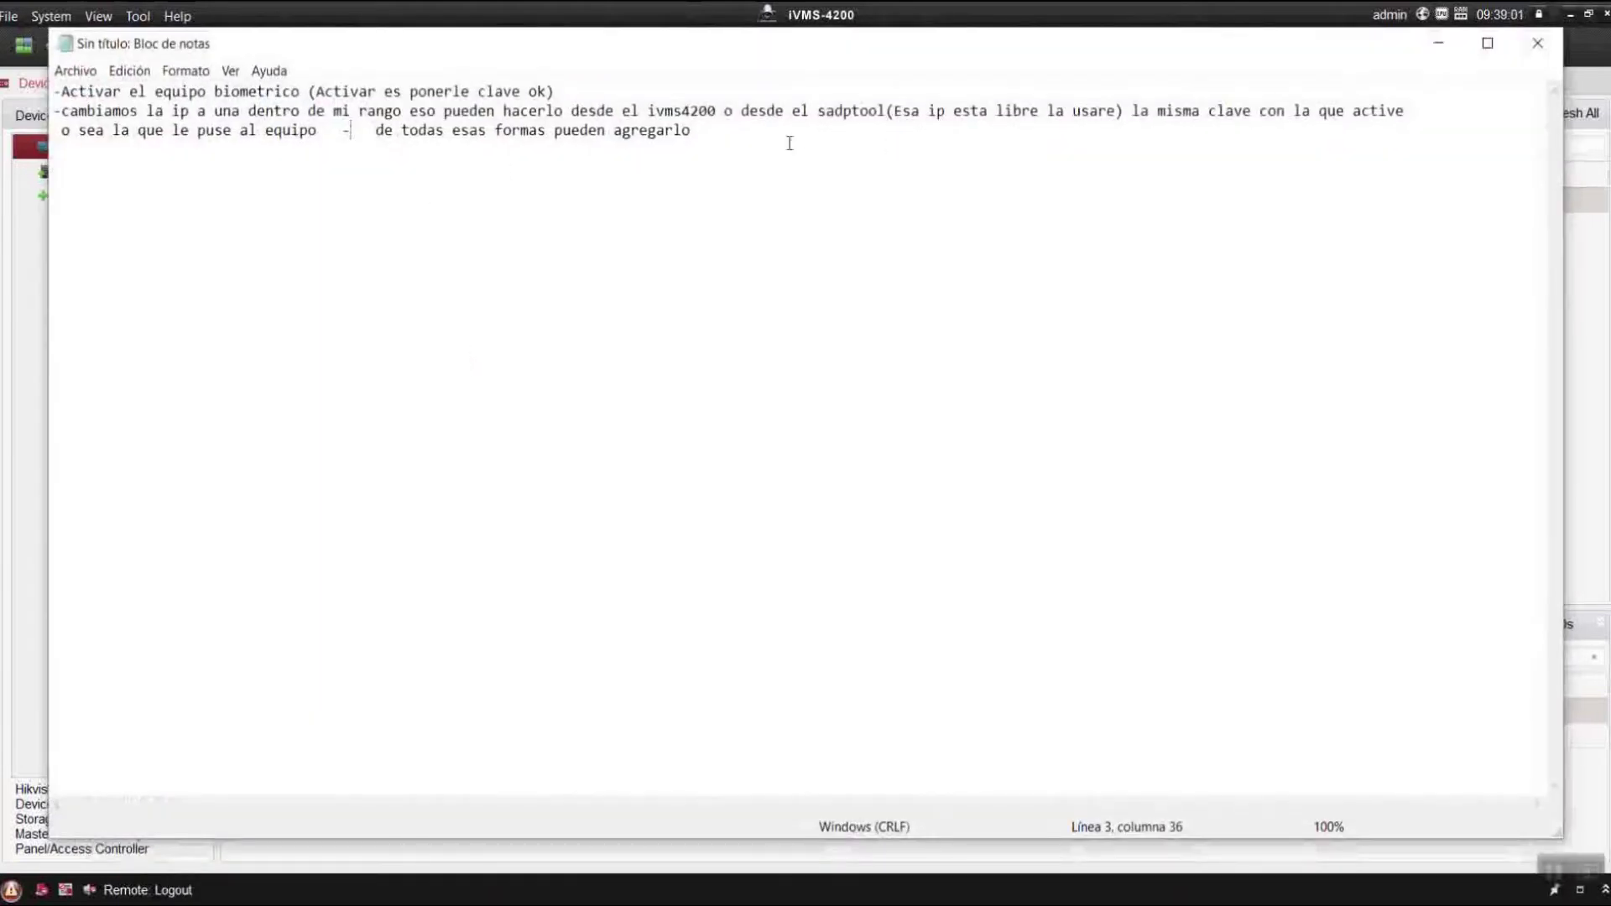
Start a fourth note line and set Notepad's font size to 16.
{"action": "left_click", "coordinate": [742, 132]}
{"action": "key", "text": "Return"}
{"action": "type", "text": "-"}
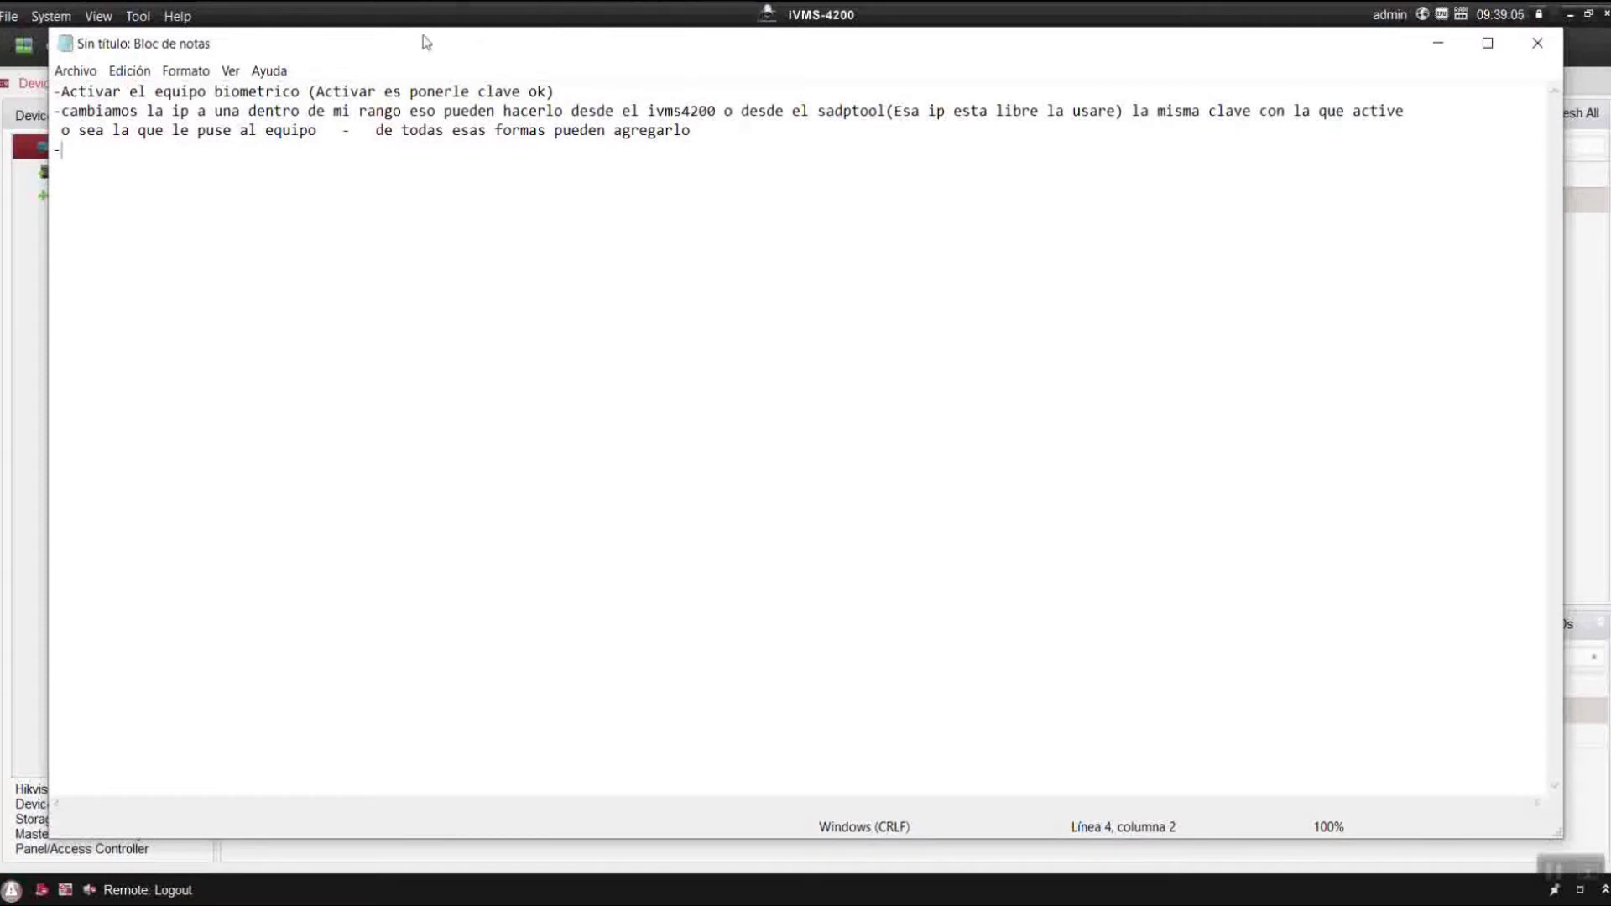
{"action": "left_click", "coordinate": [130, 72]}
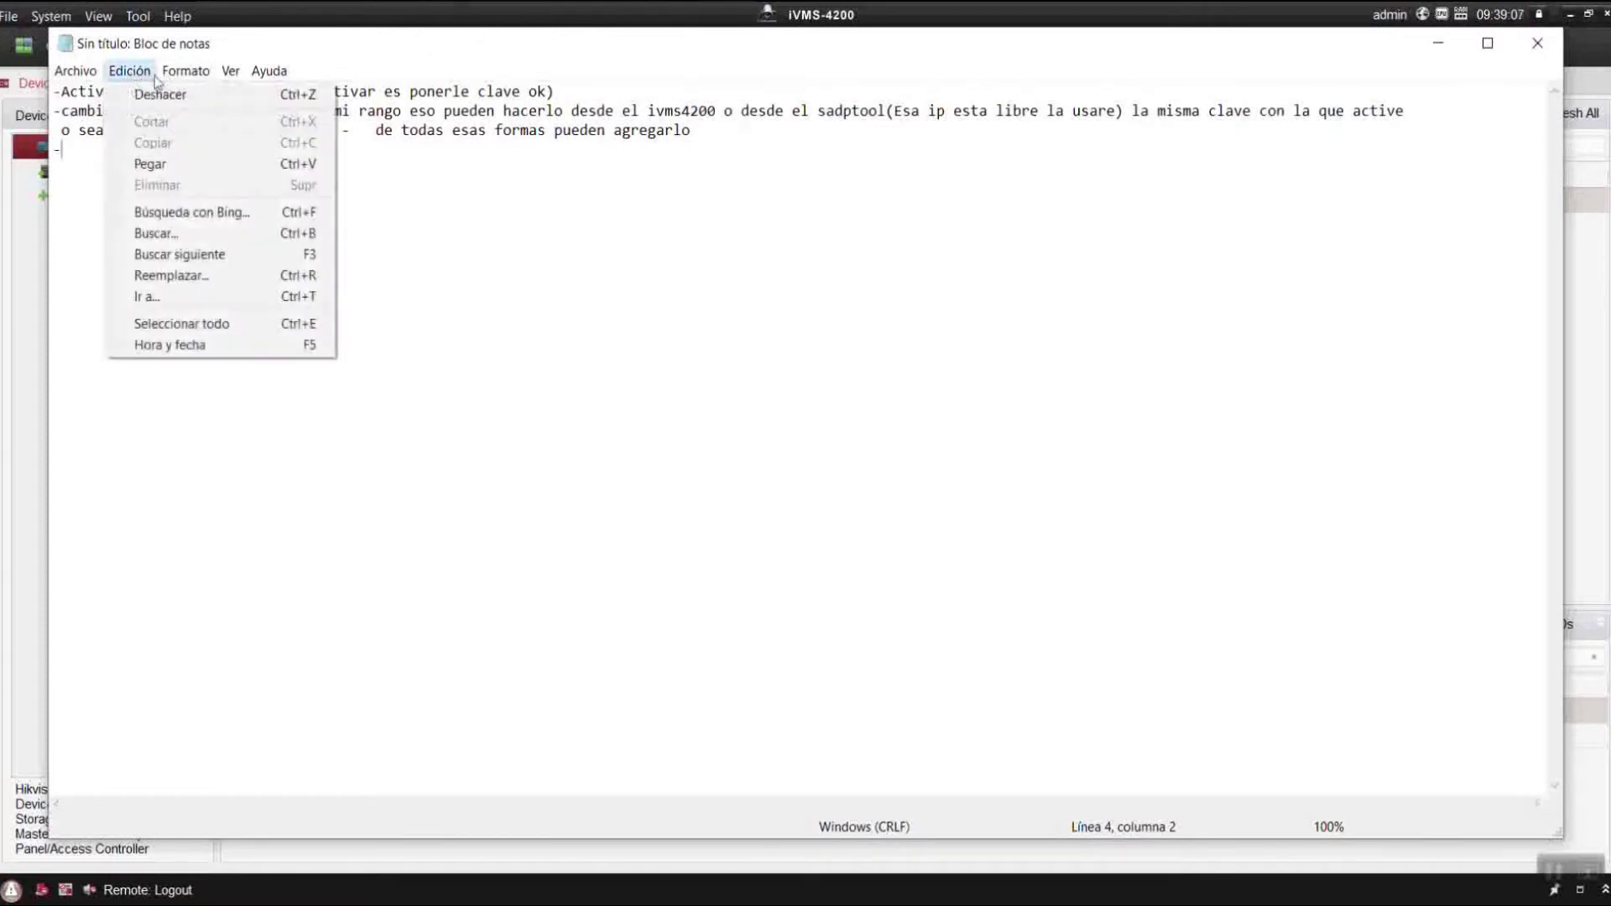
{"action": "mouse_move", "coordinate": [186, 77]}
{"action": "left_click", "coordinate": [197, 114]}
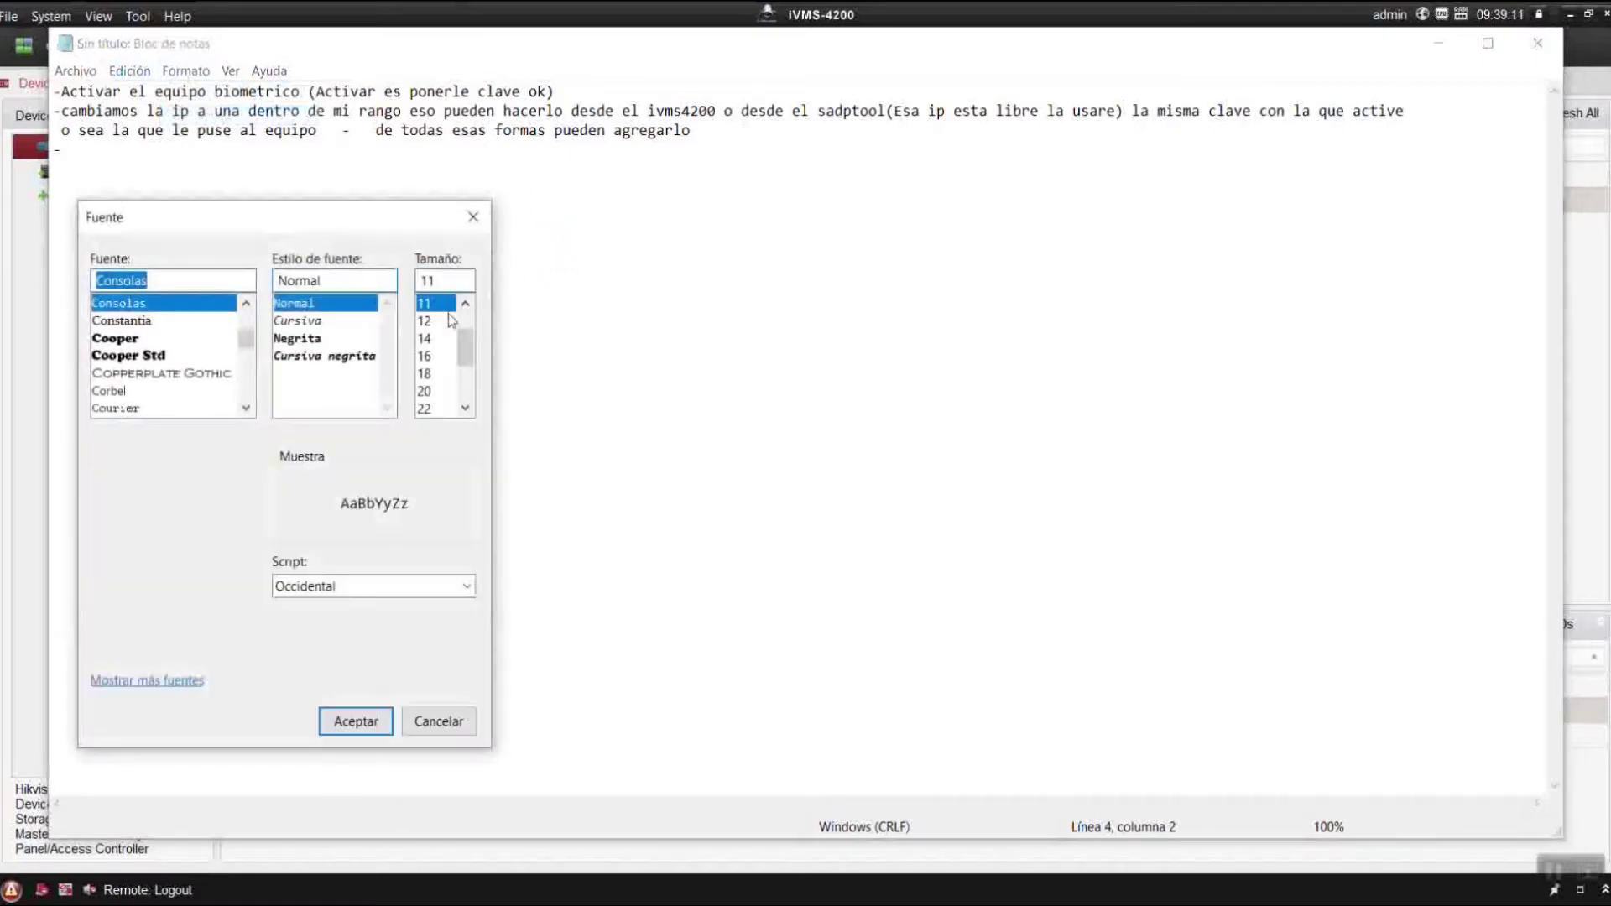
{"action": "left_click", "coordinate": [429, 358]}
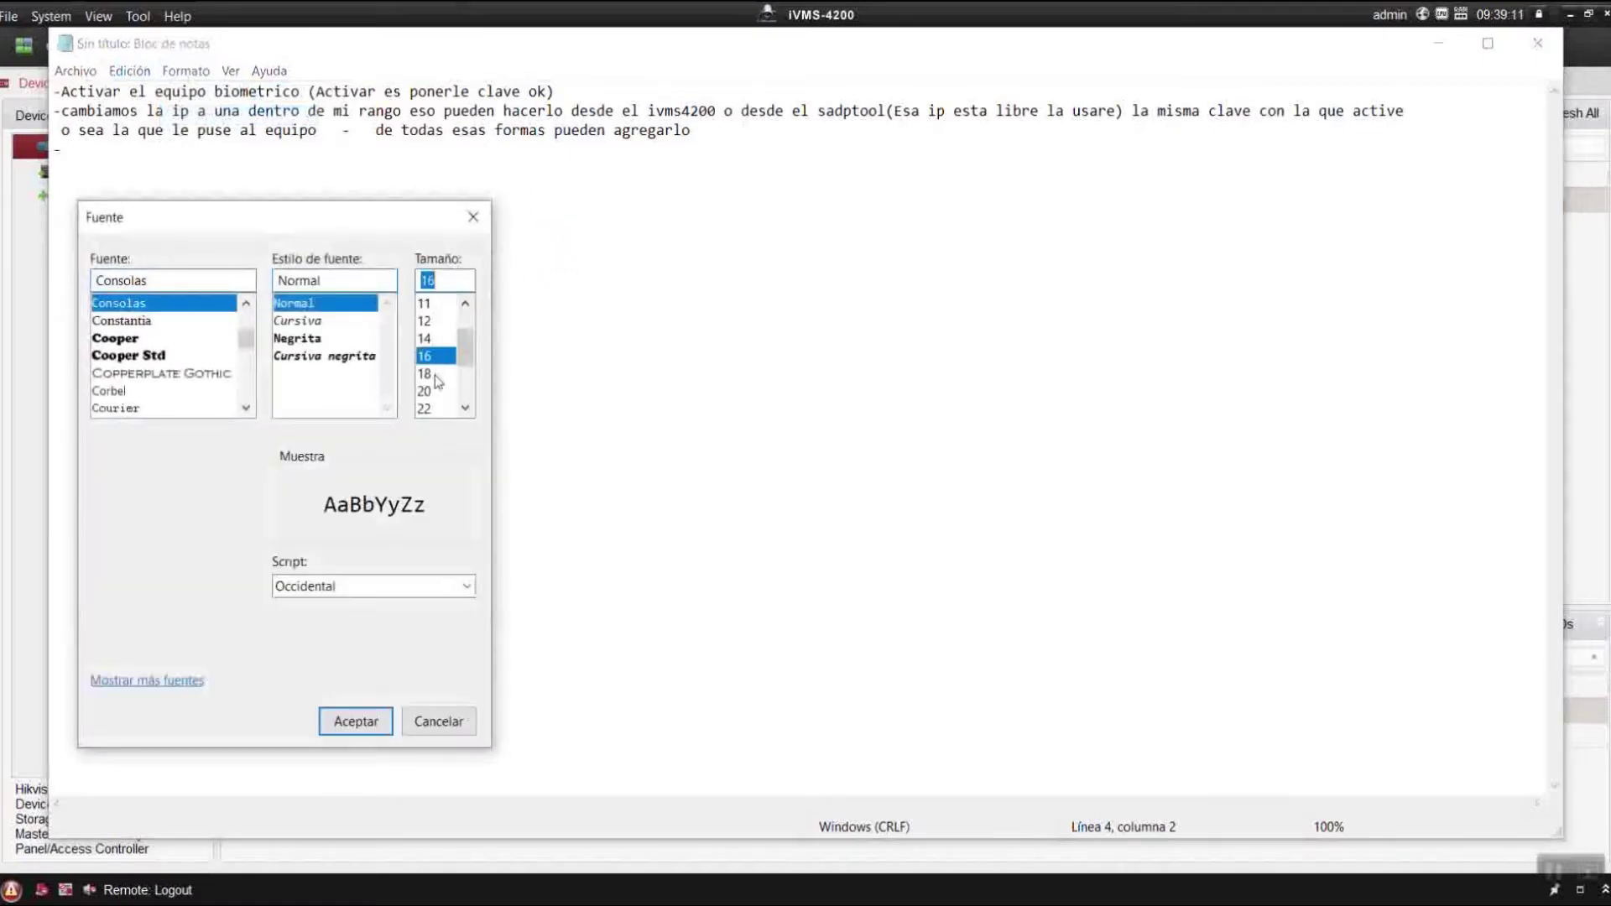
{"action": "left_click", "coordinate": [348, 720]}
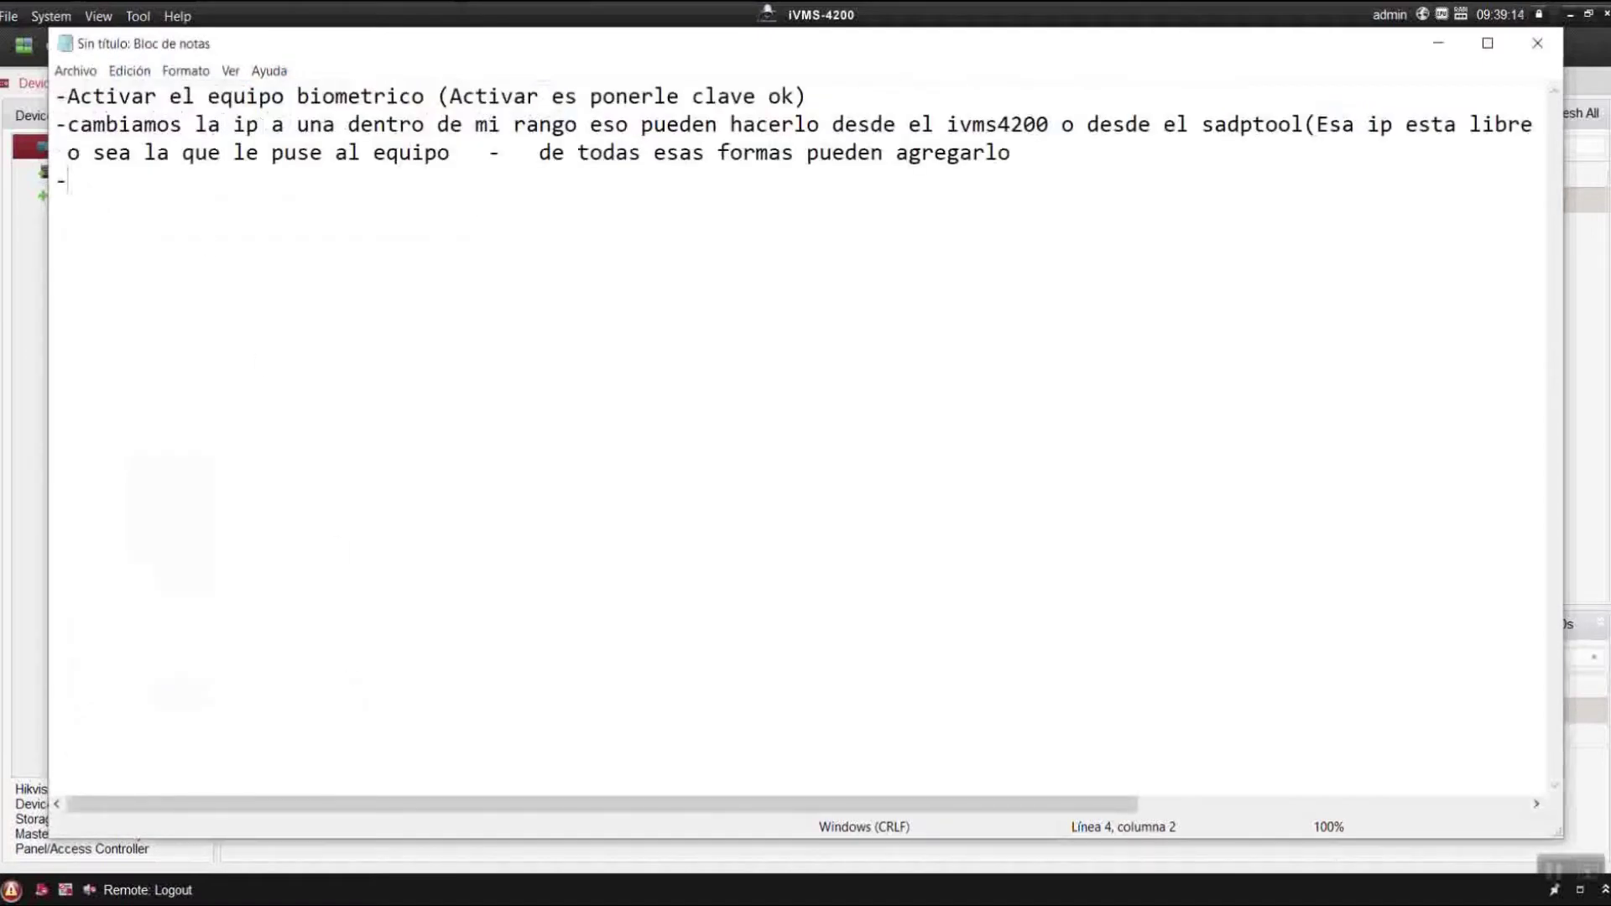
Type 'Ahora vamos a agregar una institucion , un departamento y un usuario' and minimize Notepad.
{"action": "type", "text": "Ahora vamos a "}
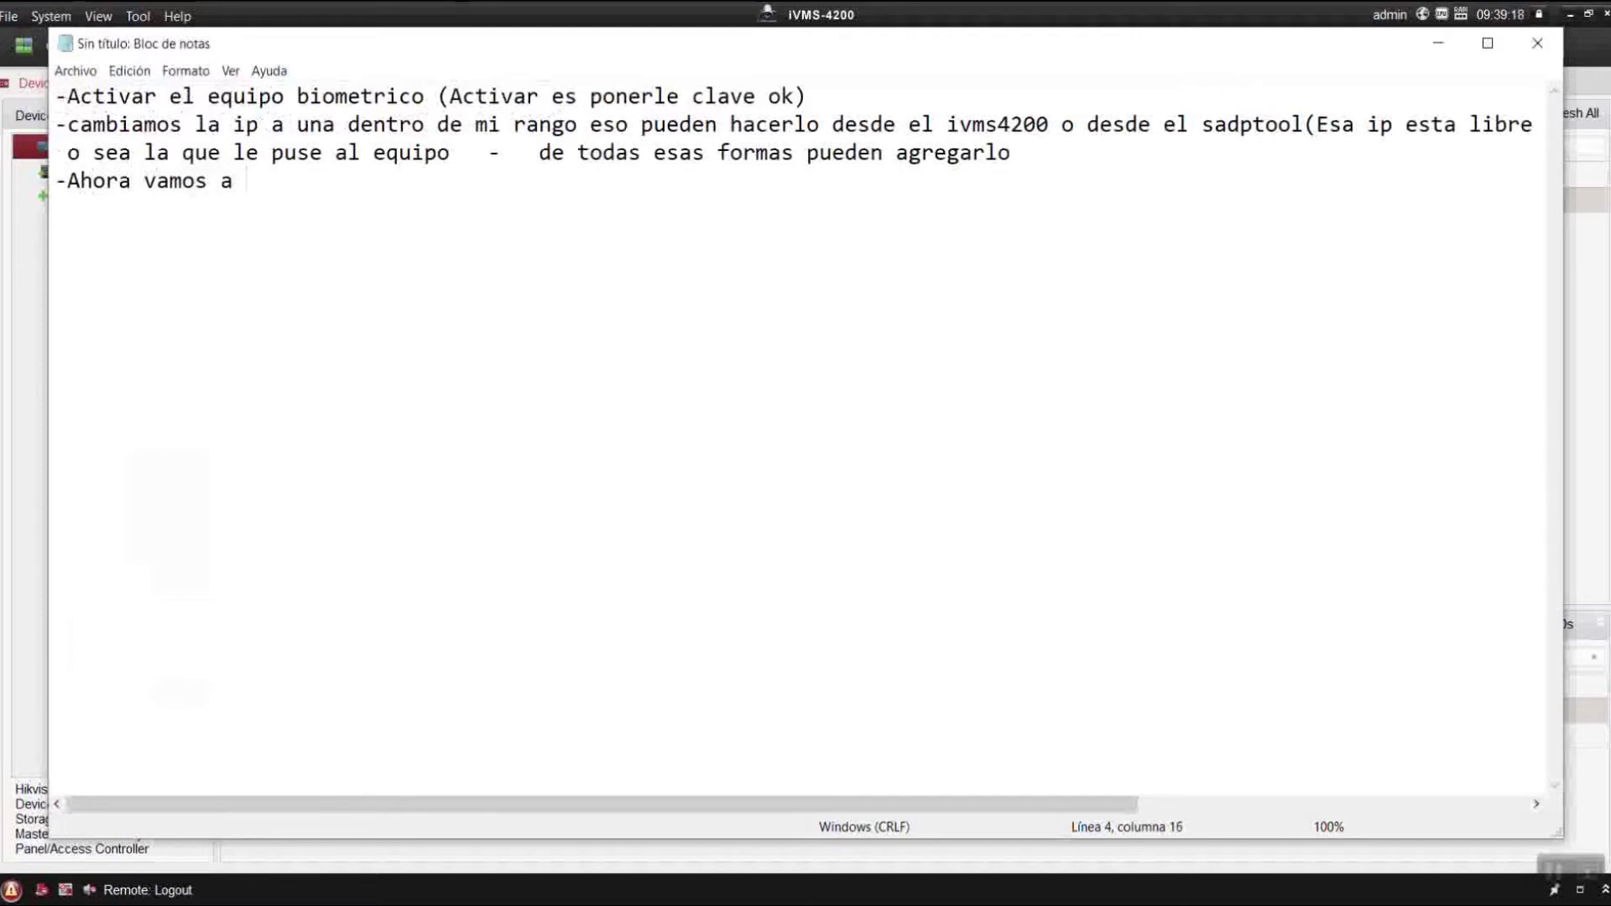
{"action": "type", "text": "agregar un"}
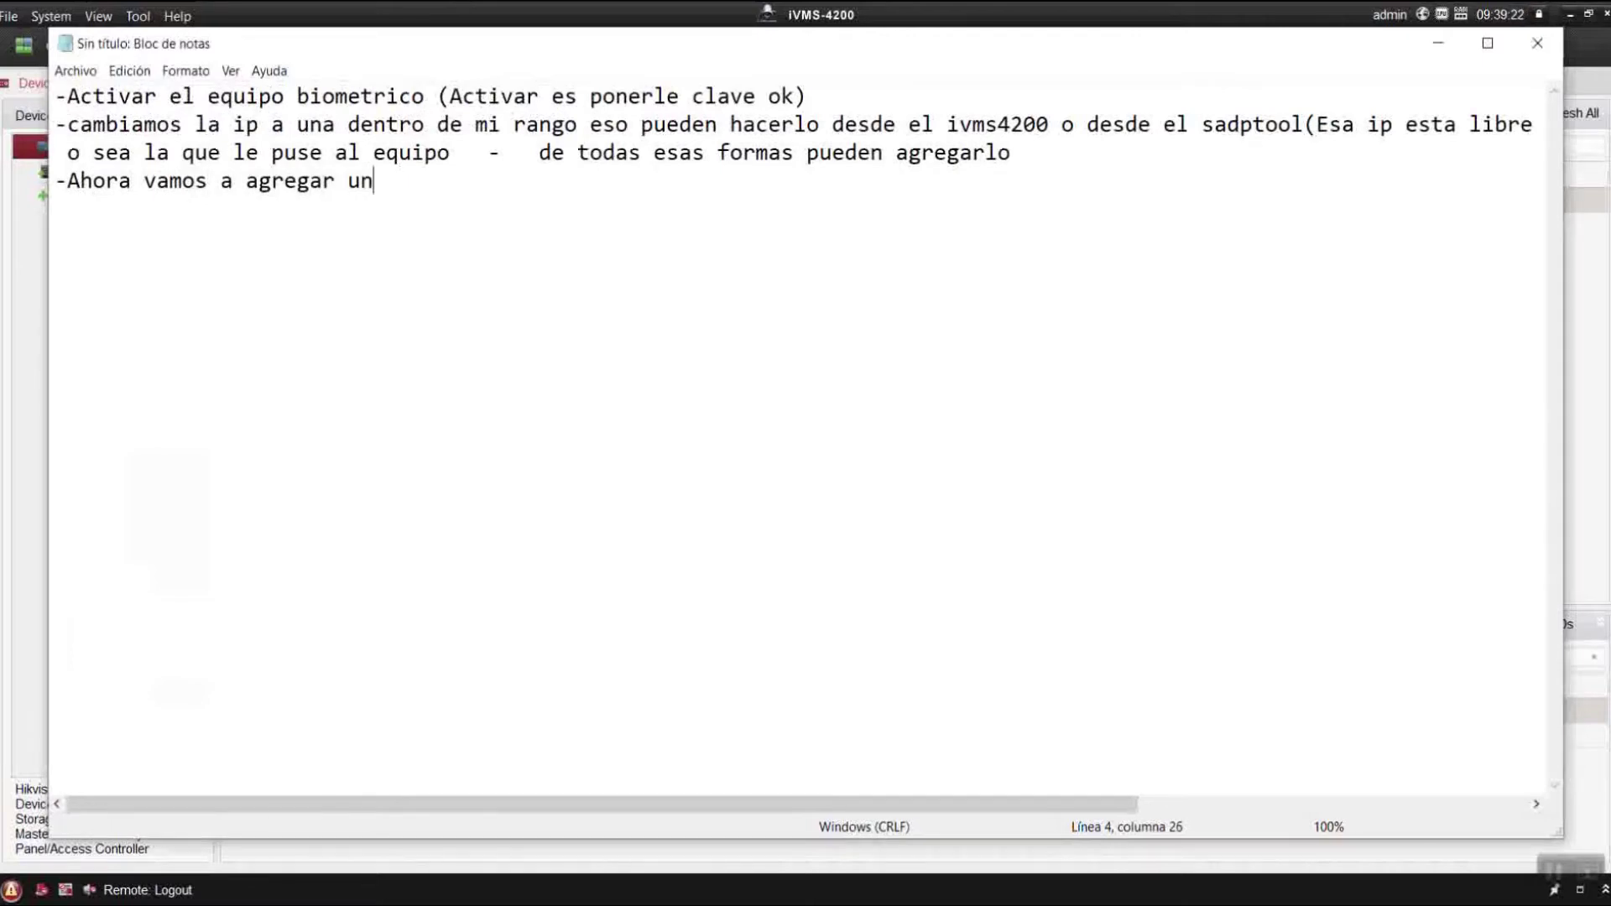
{"action": "type", "text": "a institucion "}
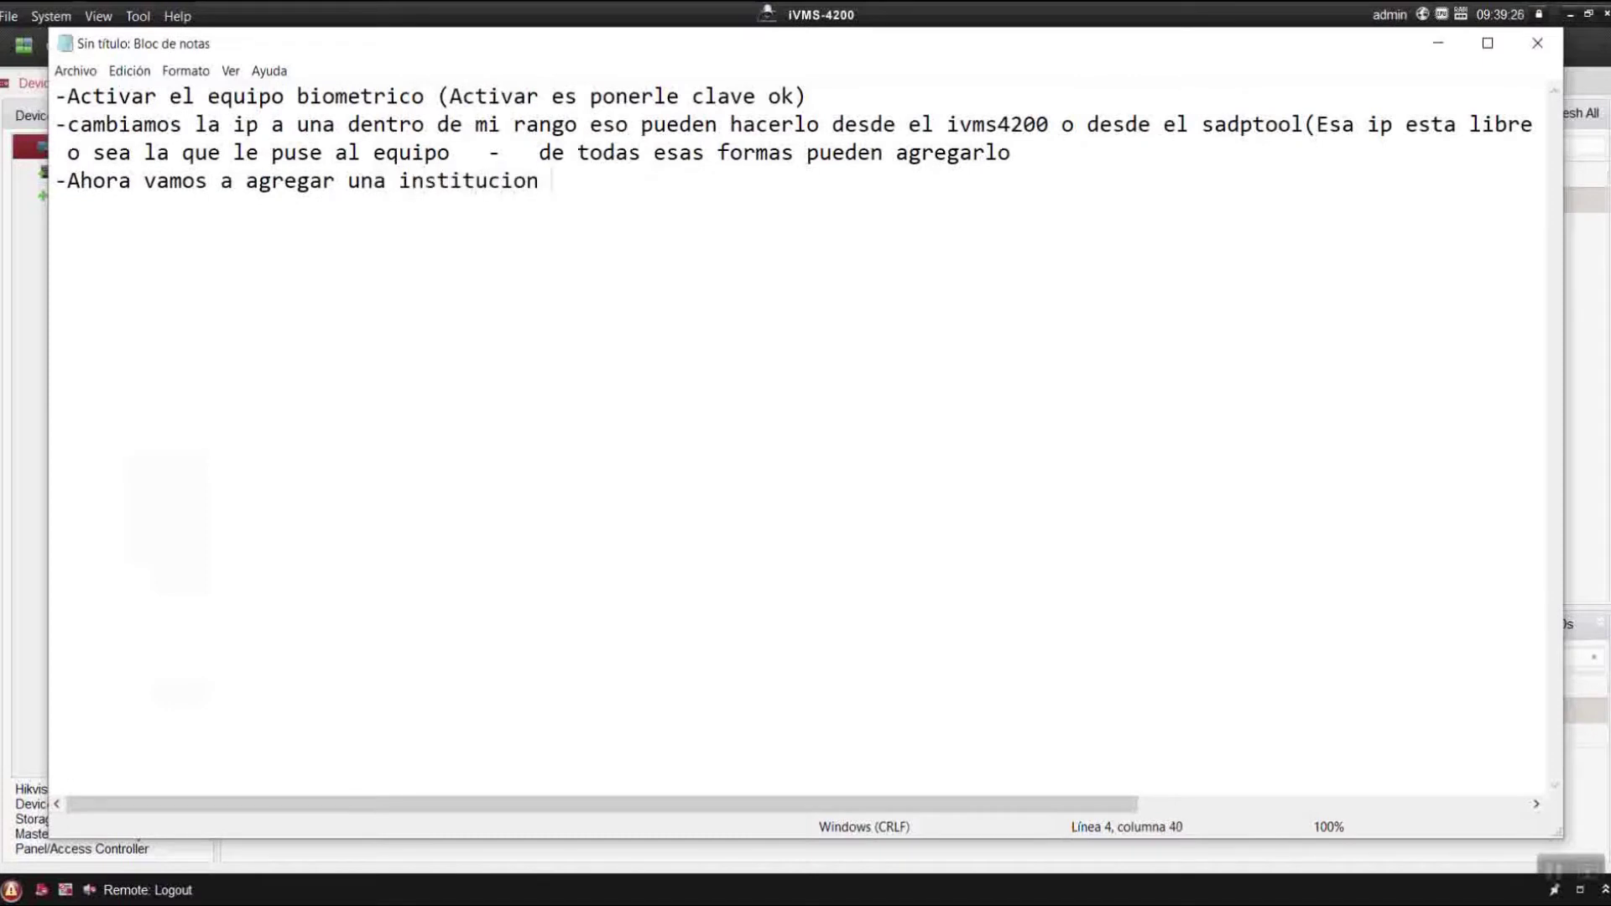
{"action": "type", "text": ", un departament"}
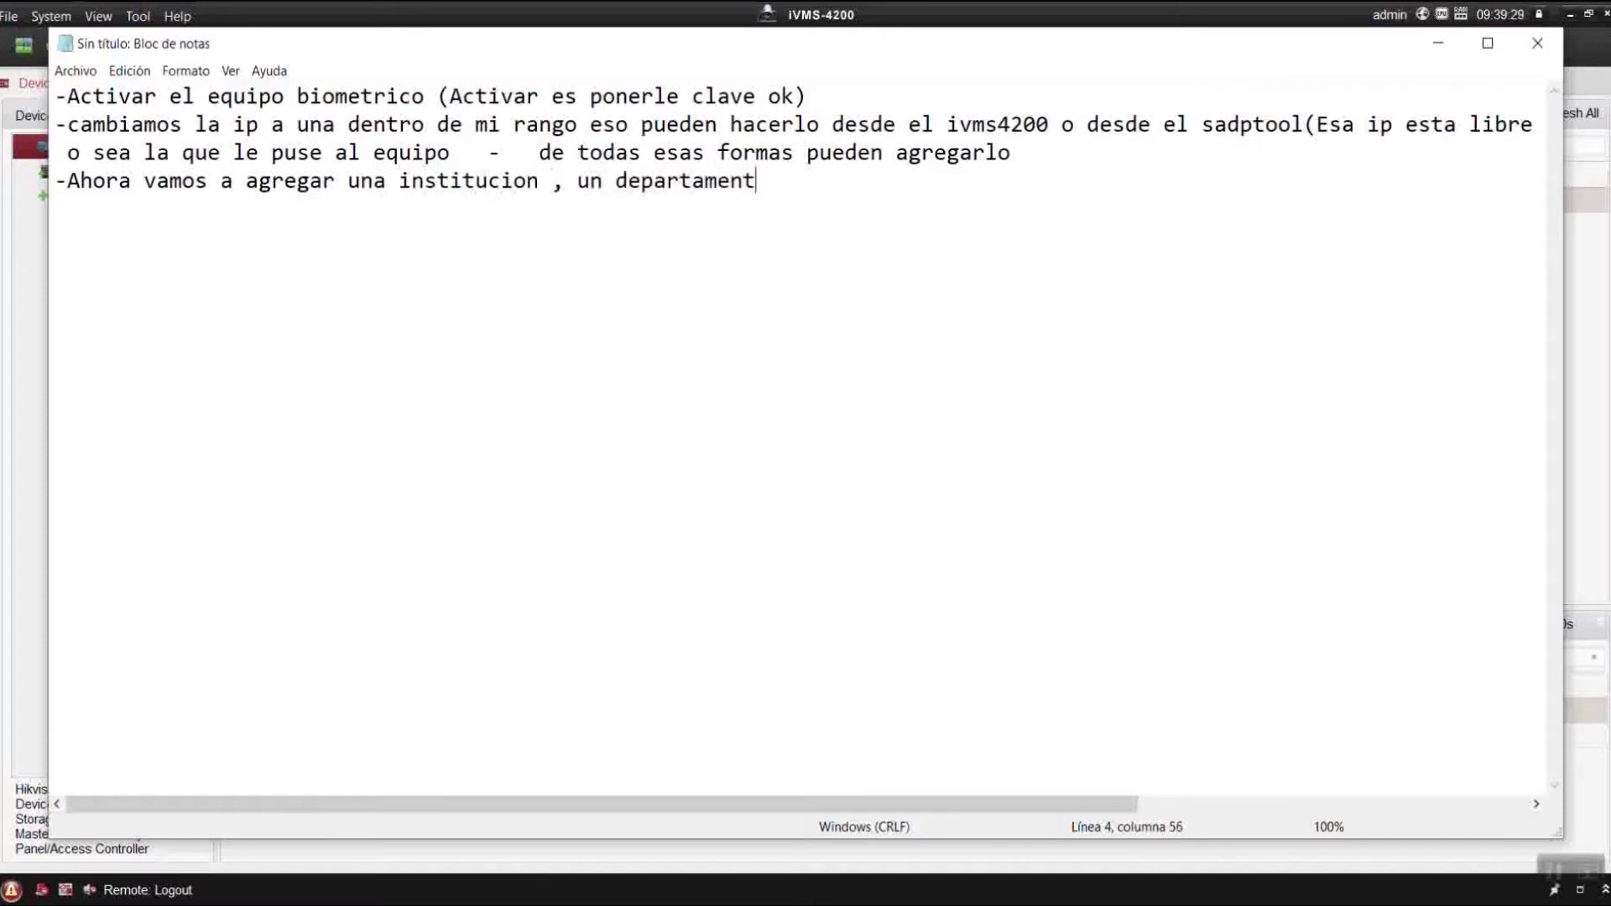
{"action": "type", "text": "o y un usuario"}
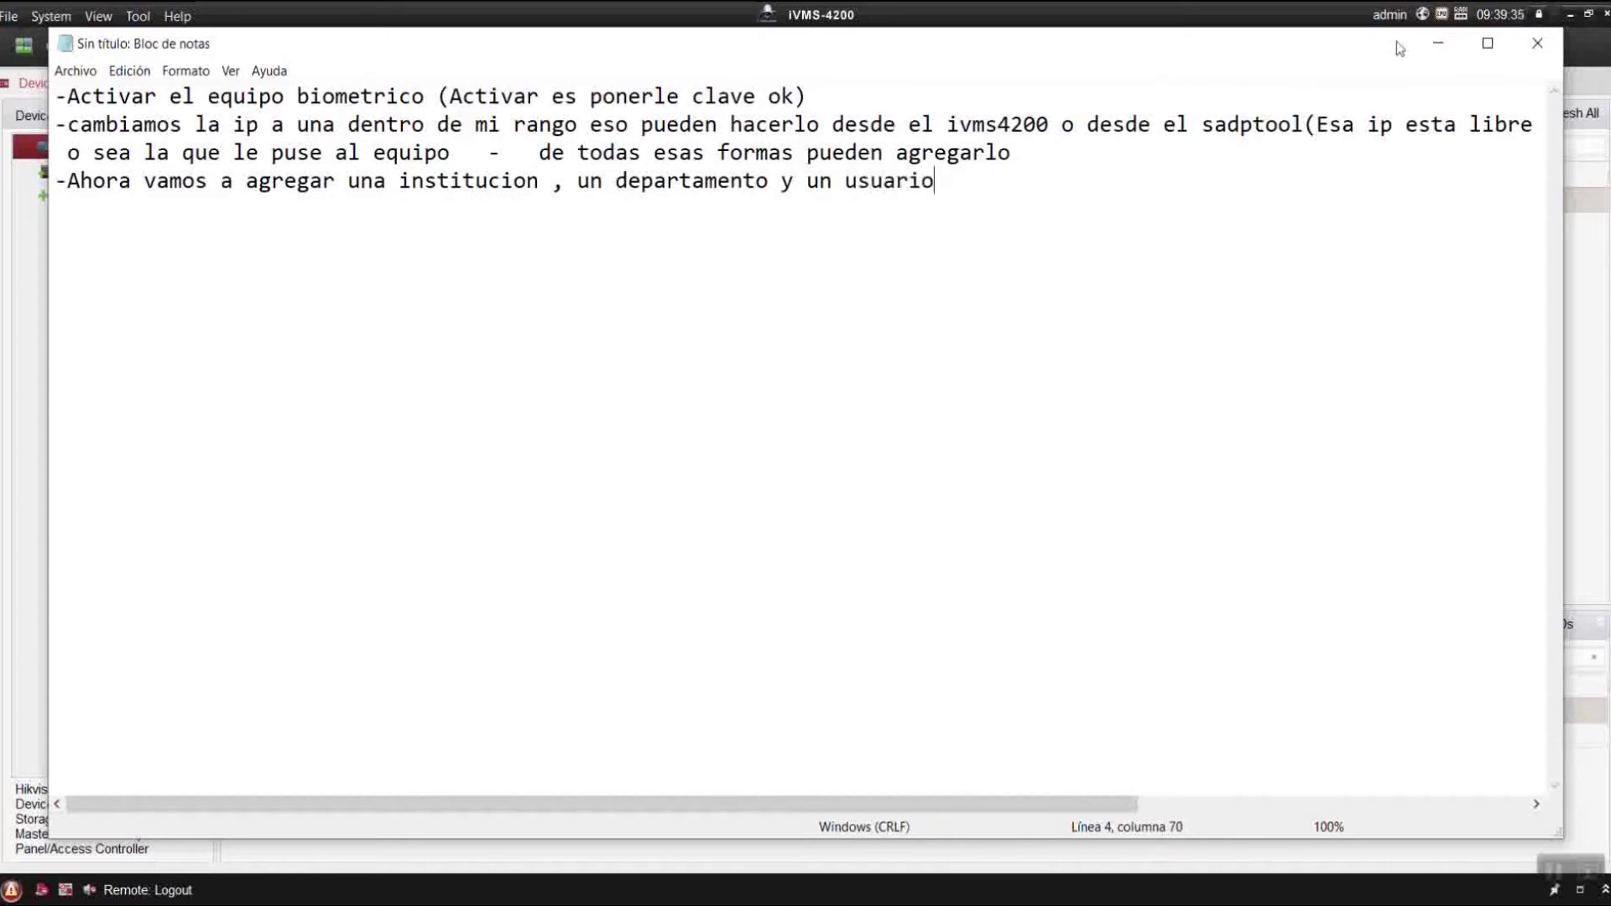
{"action": "left_click", "coordinate": [1438, 43]}
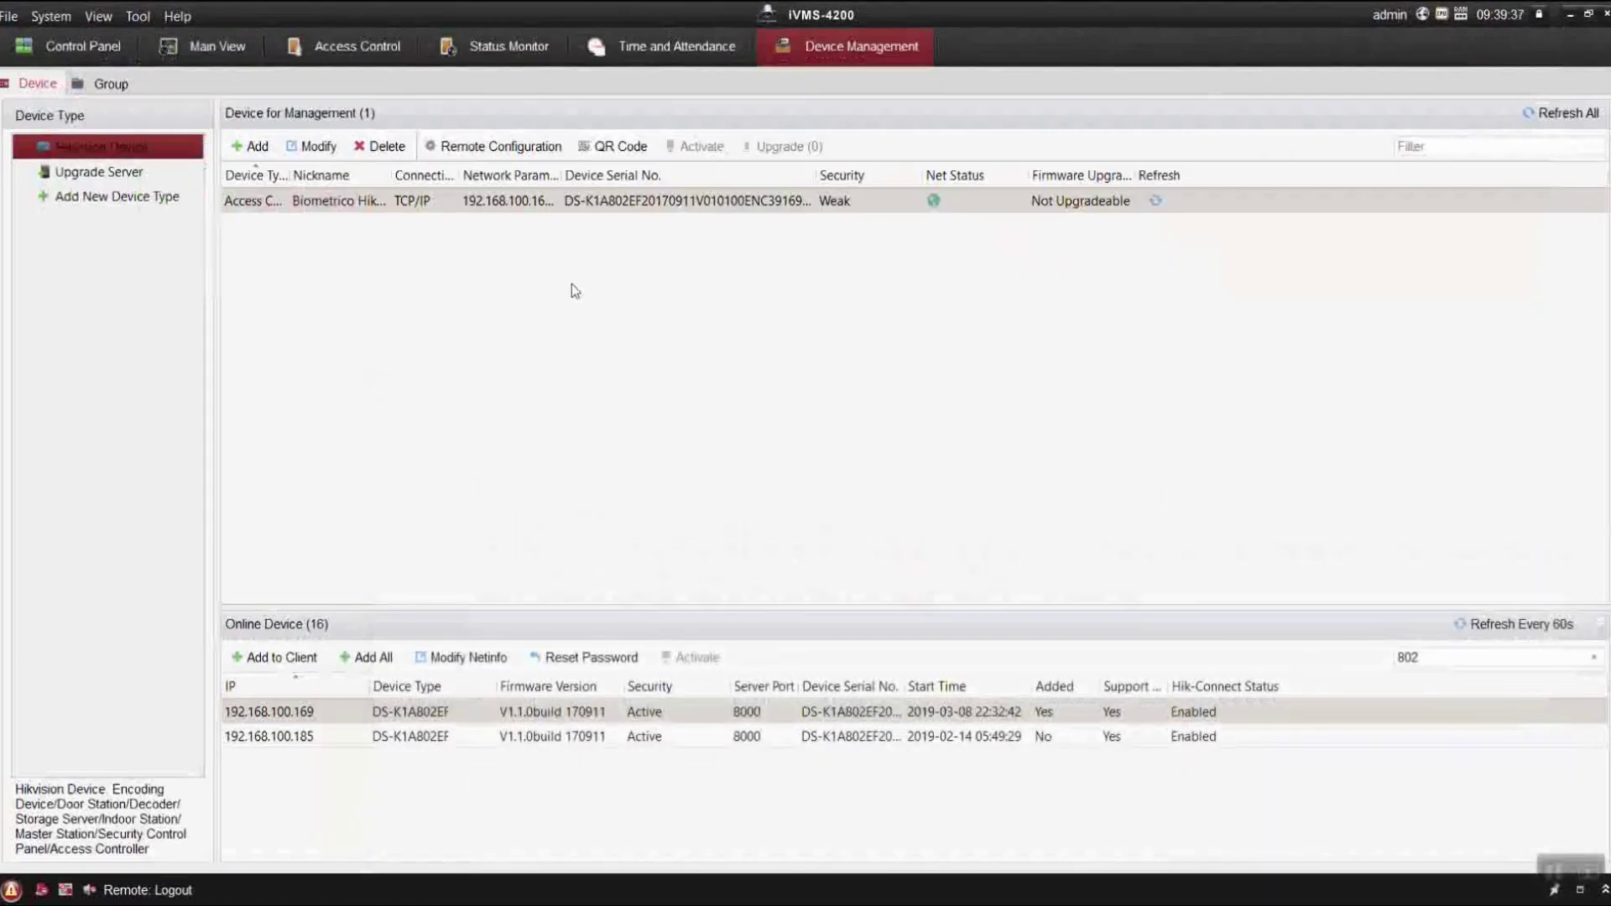
In the Control Panel, toggle the Access Control module off and back on, then return to page 1.
{"action": "left_click", "coordinate": [82, 40]}
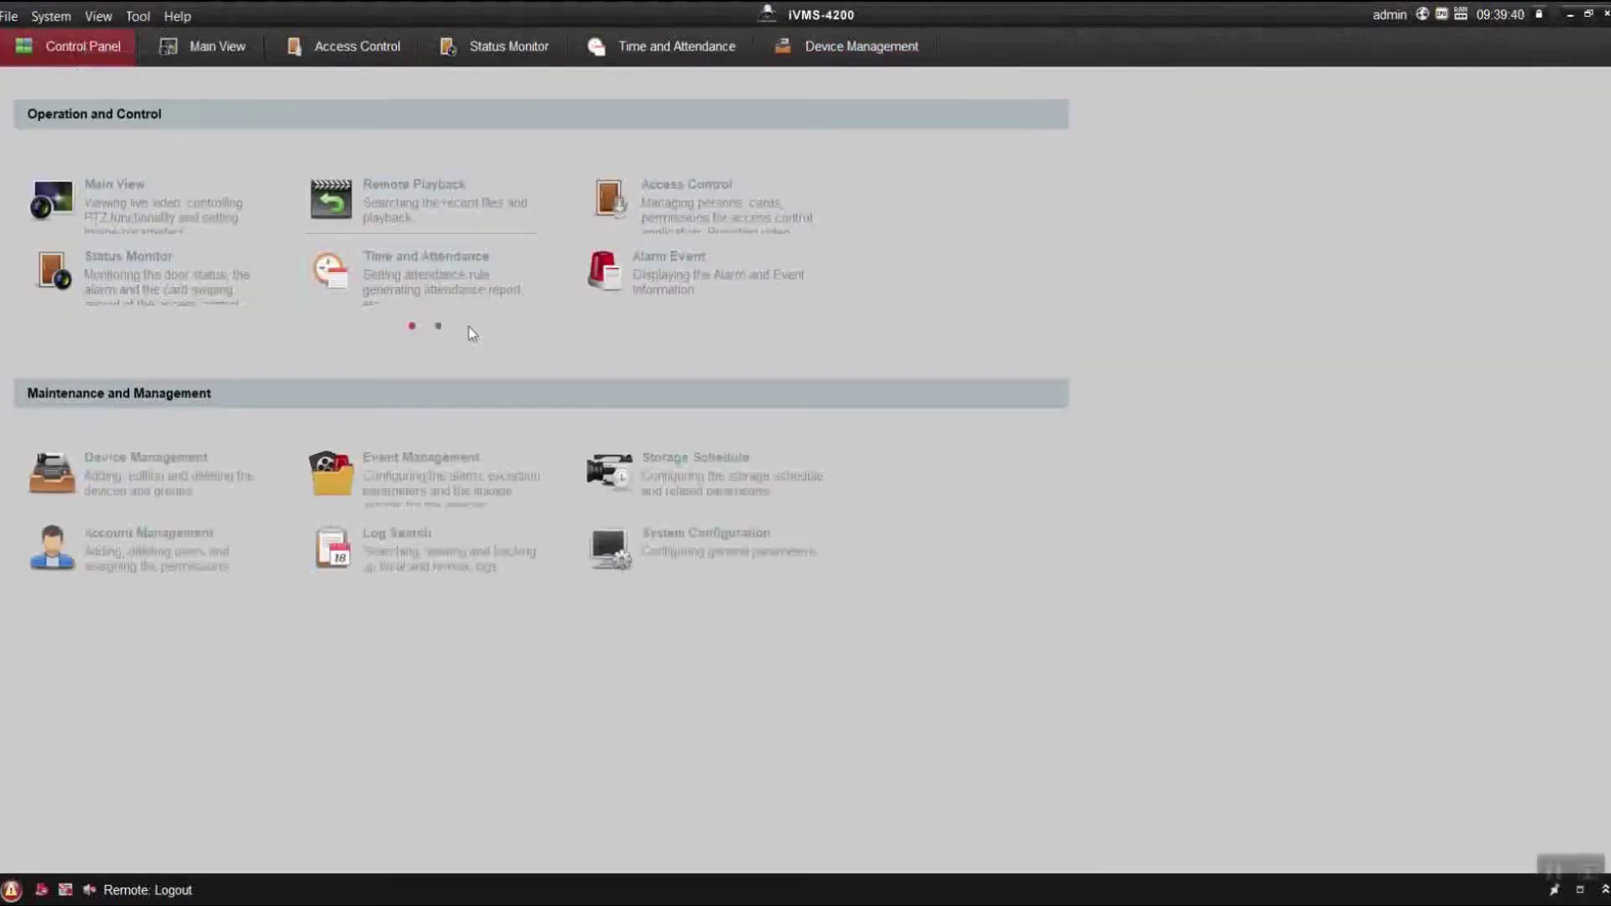
{"action": "left_click", "coordinate": [438, 326]}
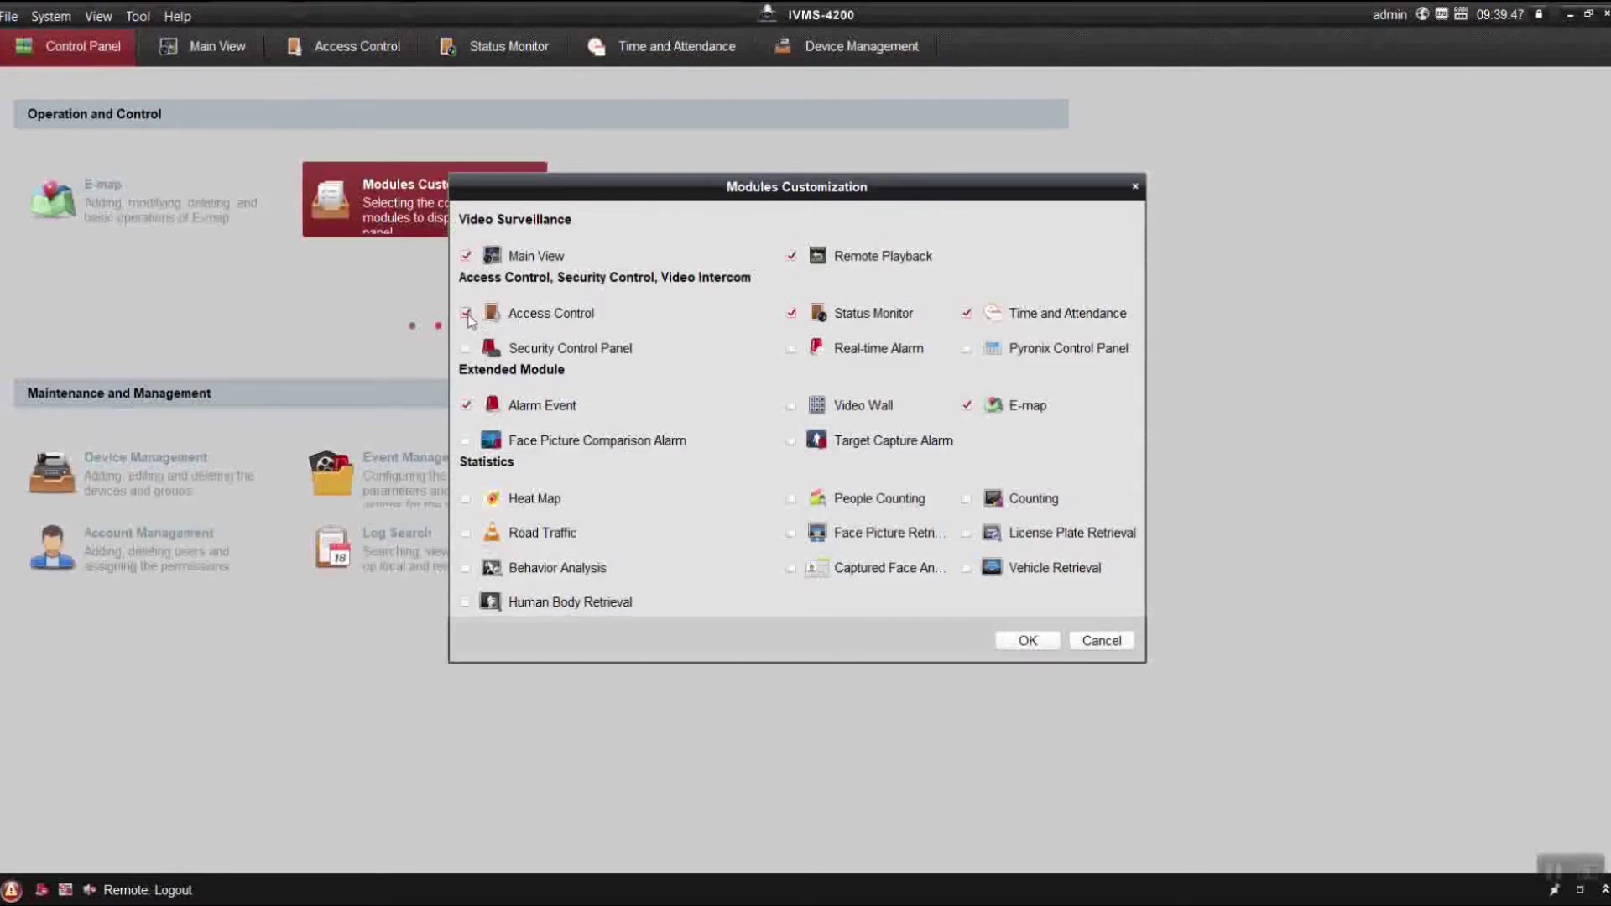
{"action": "left_click", "coordinate": [466, 313]}
{"action": "left_click", "coordinate": [466, 312]}
{"action": "key", "text": "Return"}
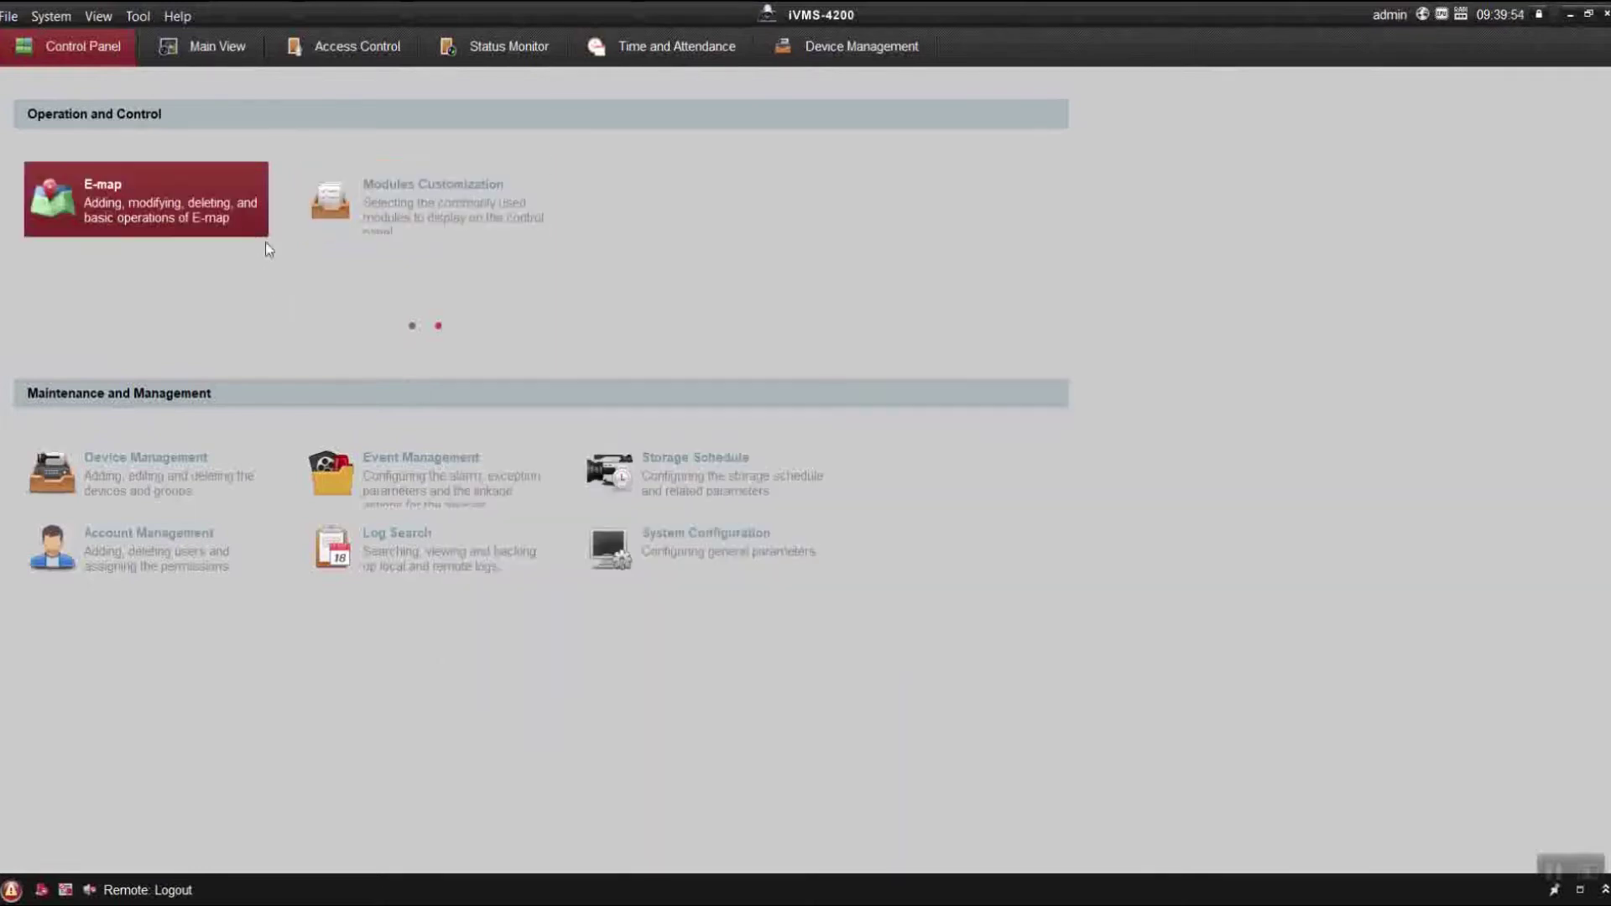
{"action": "left_click", "coordinate": [414, 326]}
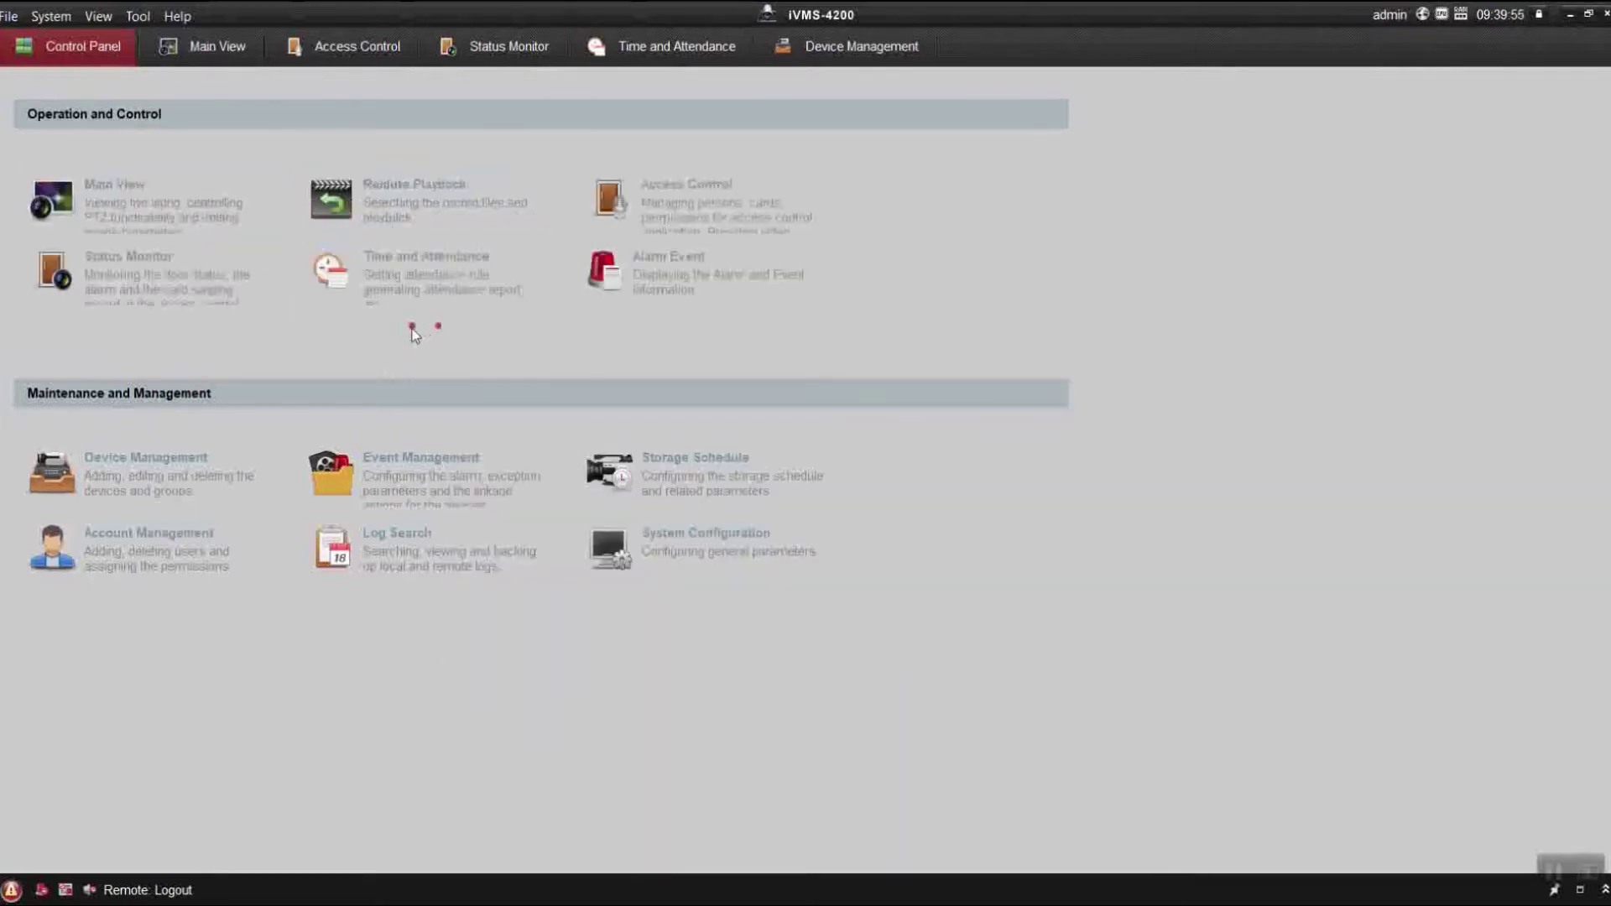
In Access Control, delete all four existing persons and choose Apply Later for device syncing.
{"action": "left_click", "coordinate": [709, 203]}
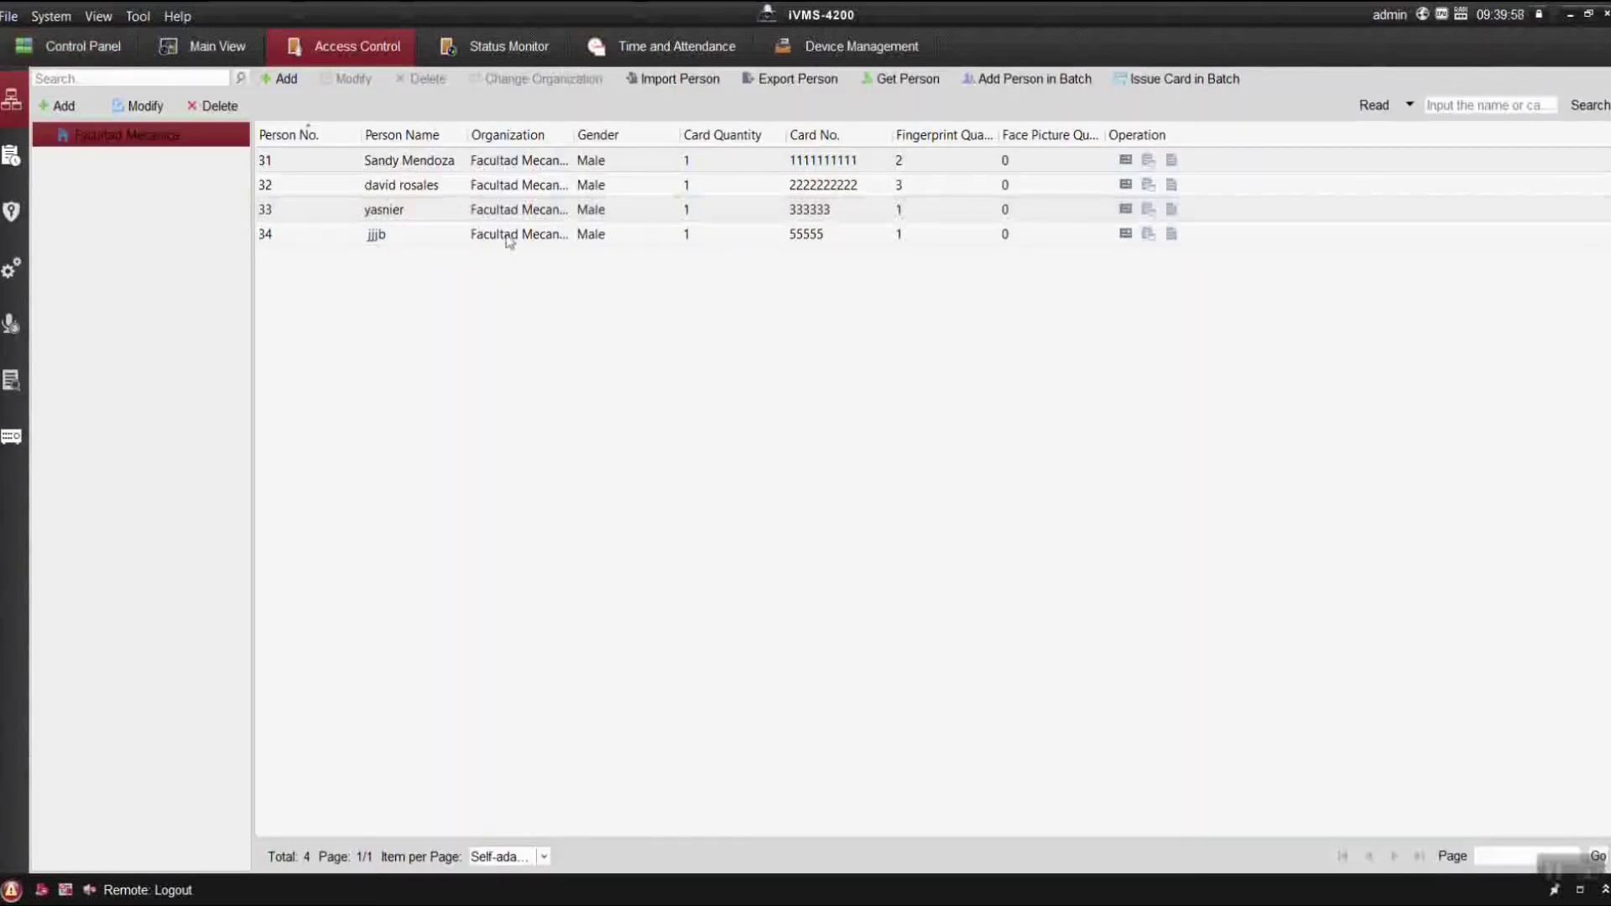
{"action": "left_click_drag", "start_coordinate": [506, 239], "coordinate": [391, 143]}
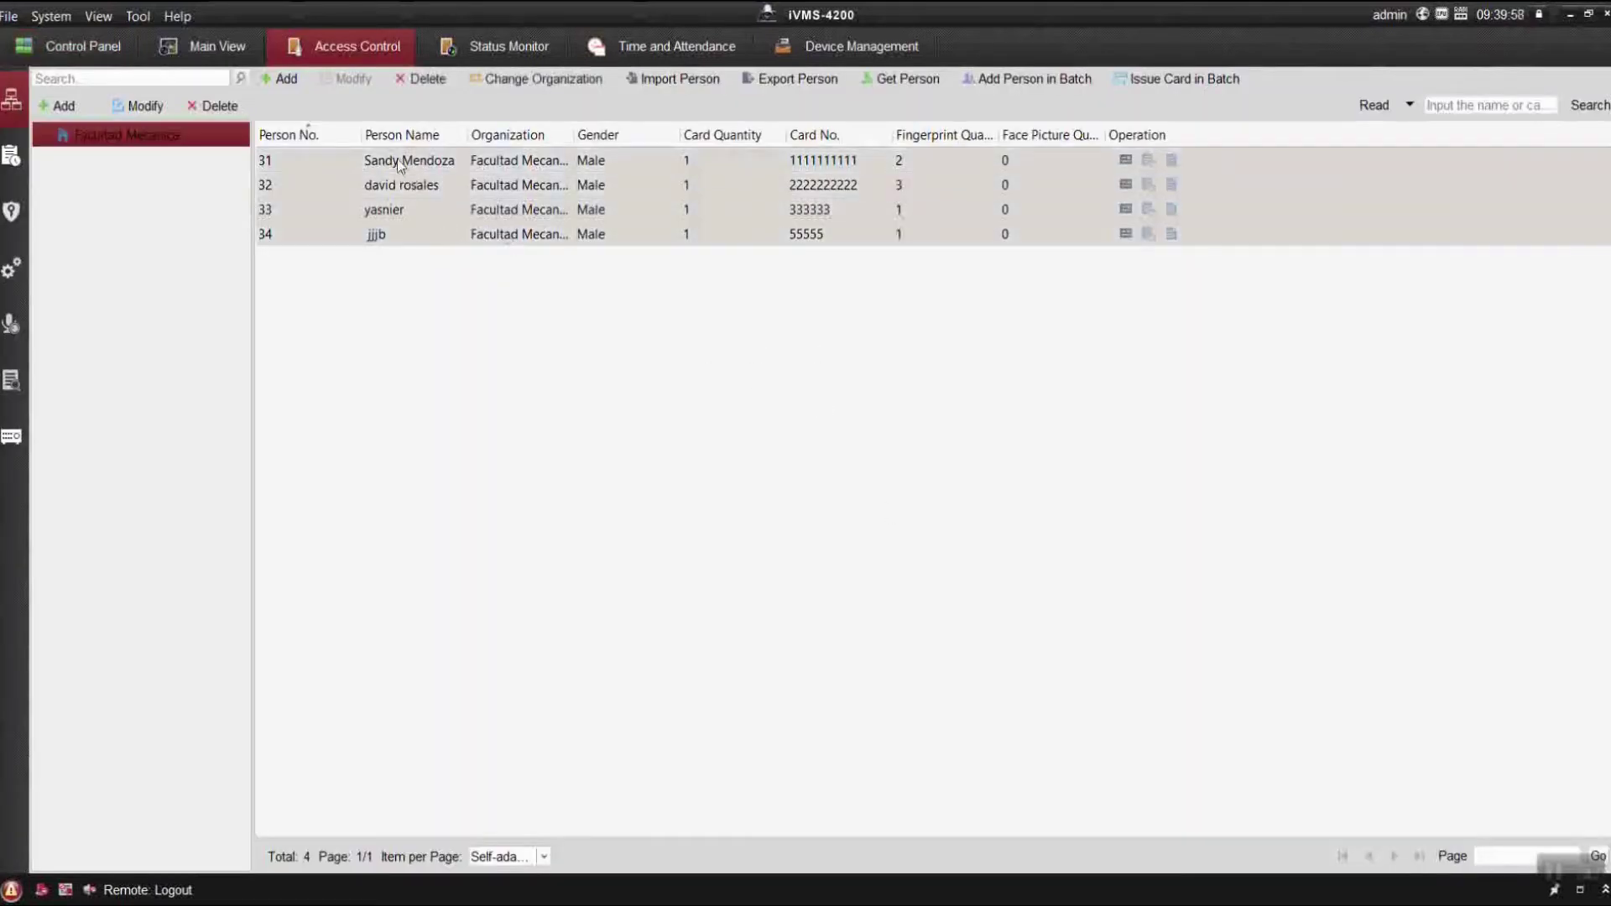
{"action": "left_click", "coordinate": [421, 78]}
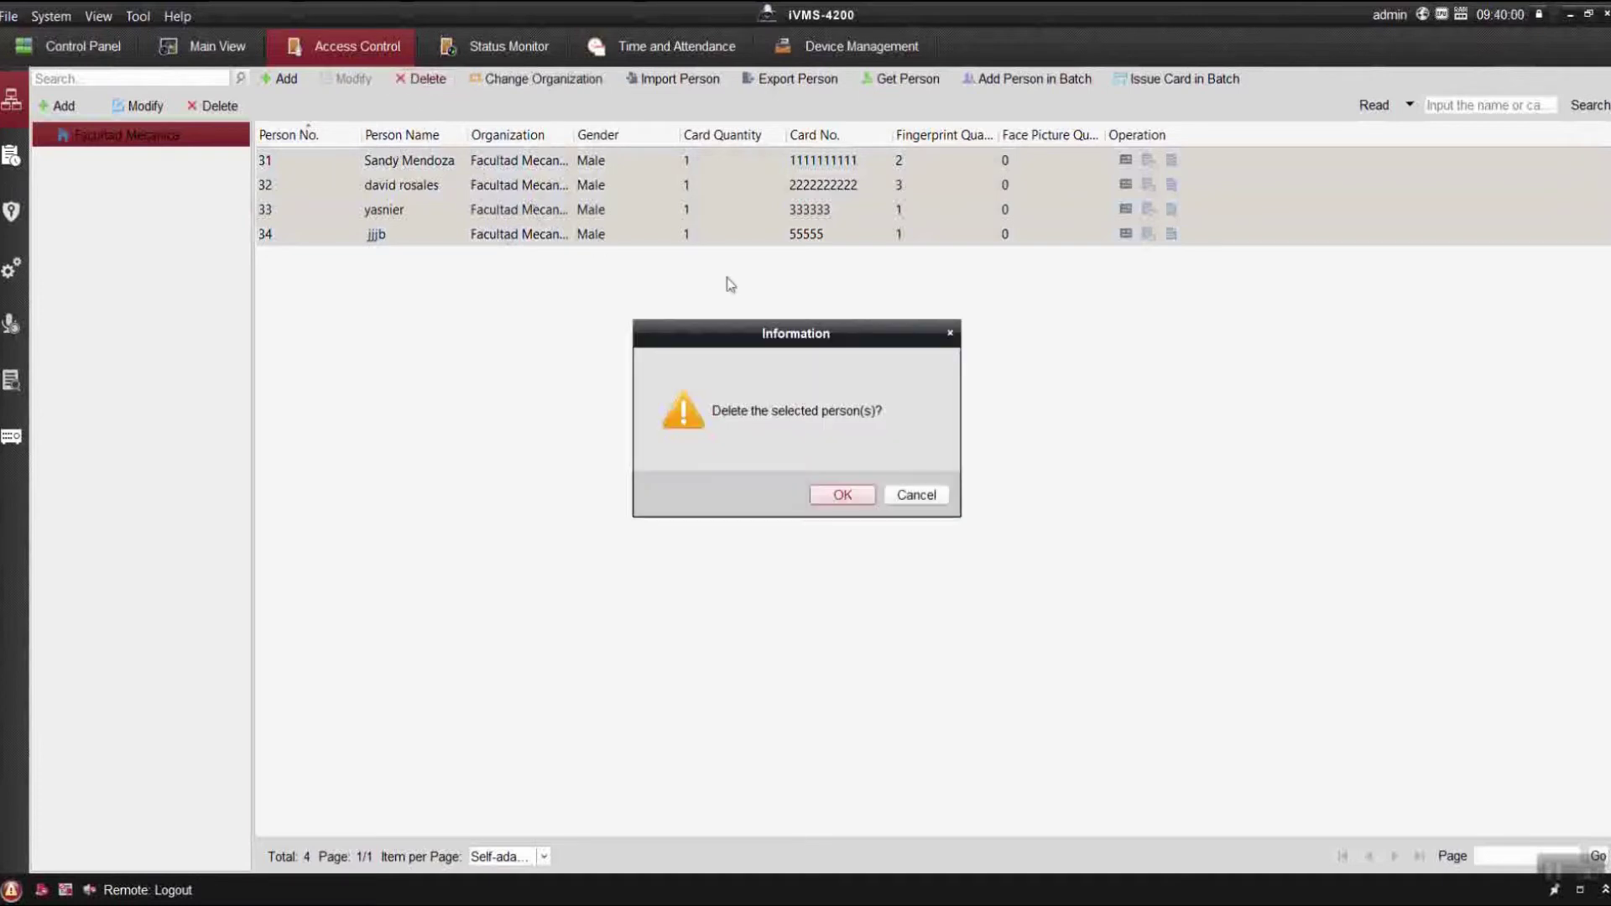
{"action": "left_click", "coordinate": [841, 495]}
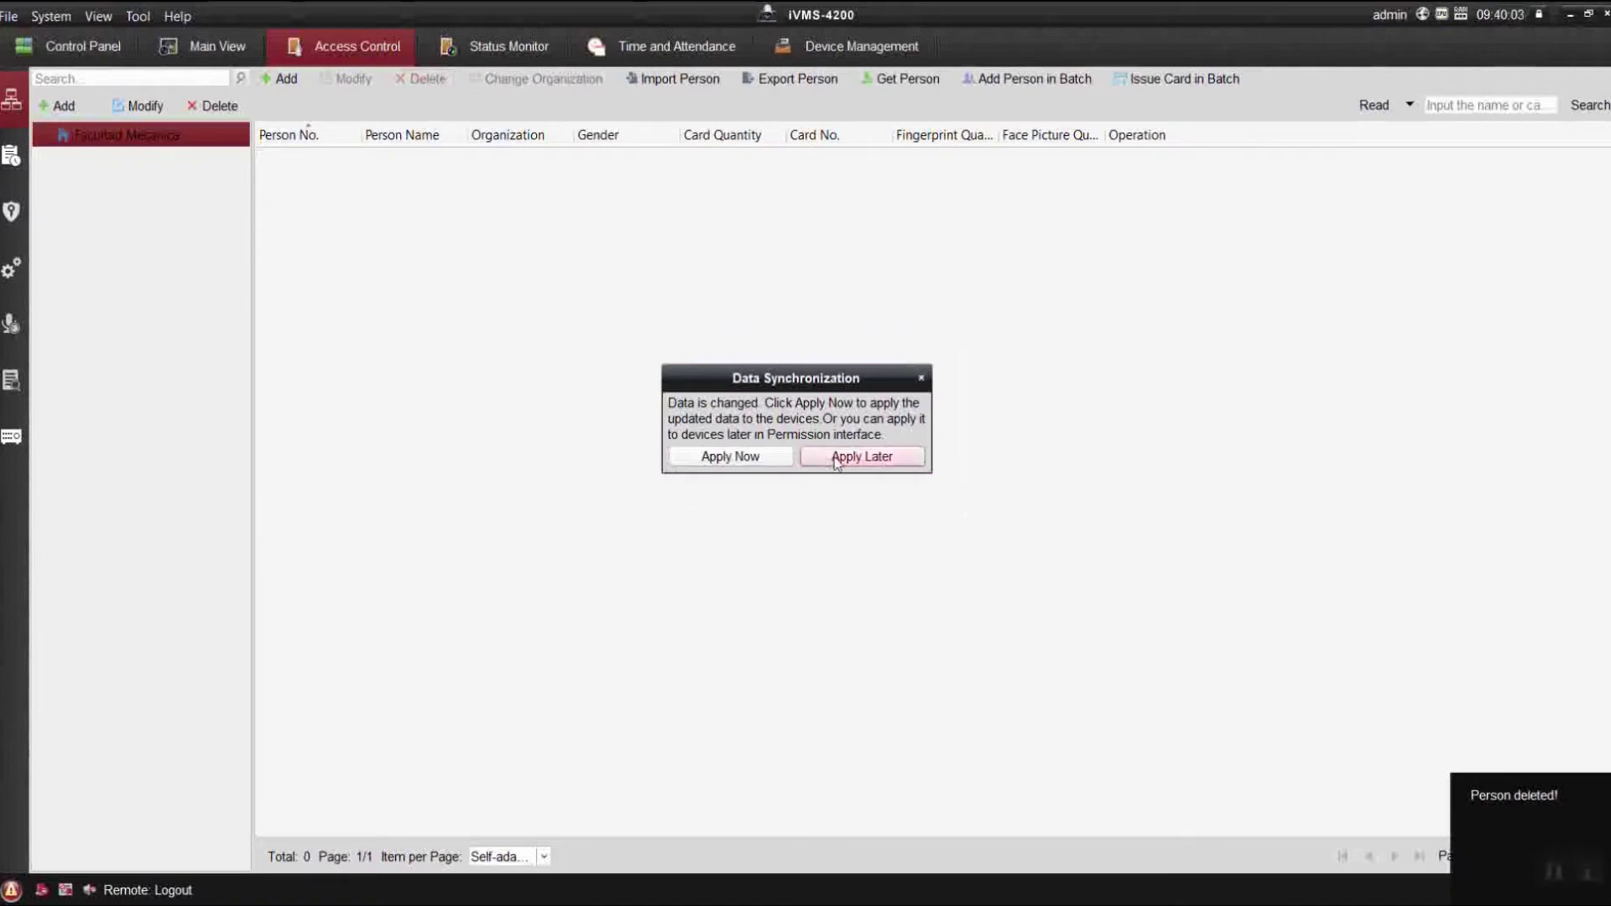
{"action": "left_click", "coordinate": [857, 456]}
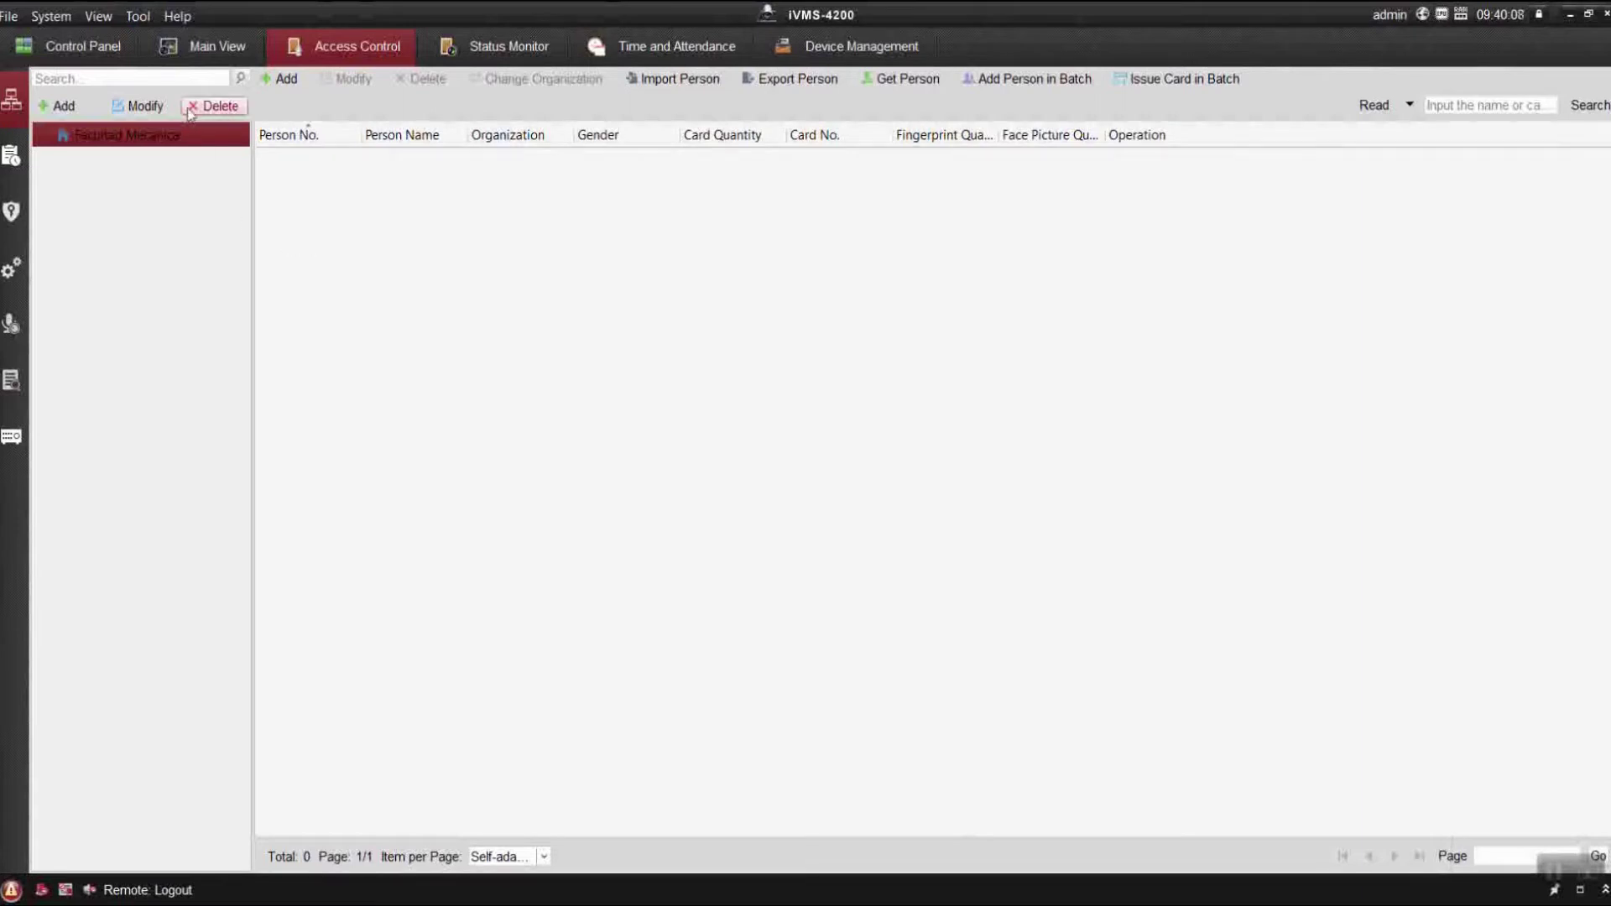
Delete the Facultad Mecanica organization and both existing access permissions.
{"action": "left_click", "coordinate": [199, 123]}
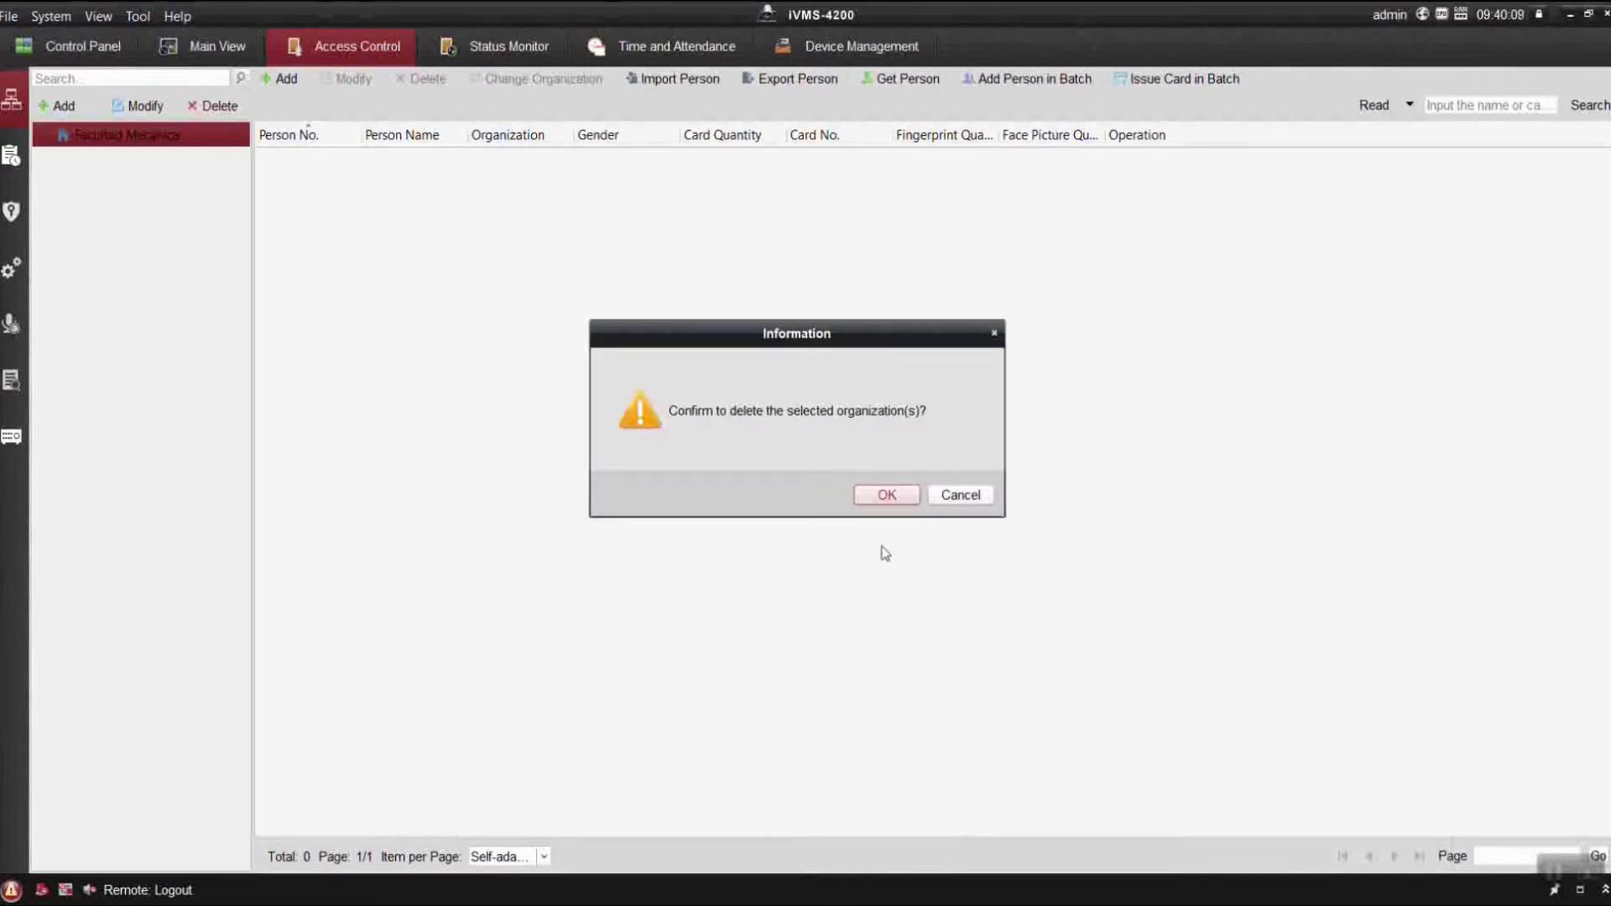
{"action": "left_click", "coordinate": [889, 497]}
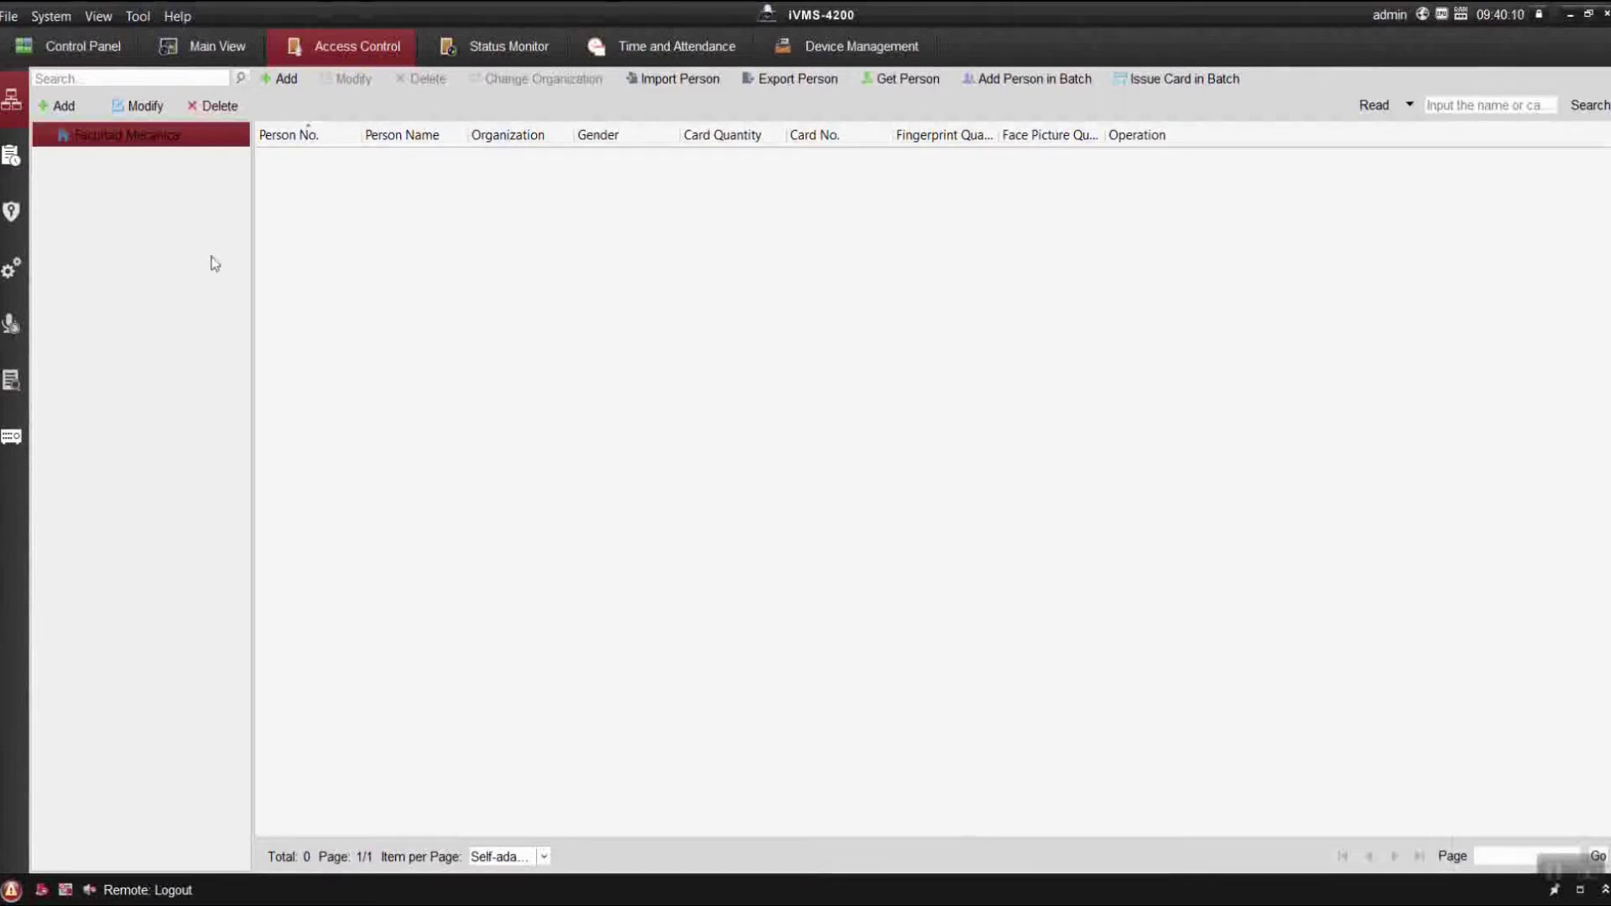
{"action": "left_click", "coordinate": [21, 213]}
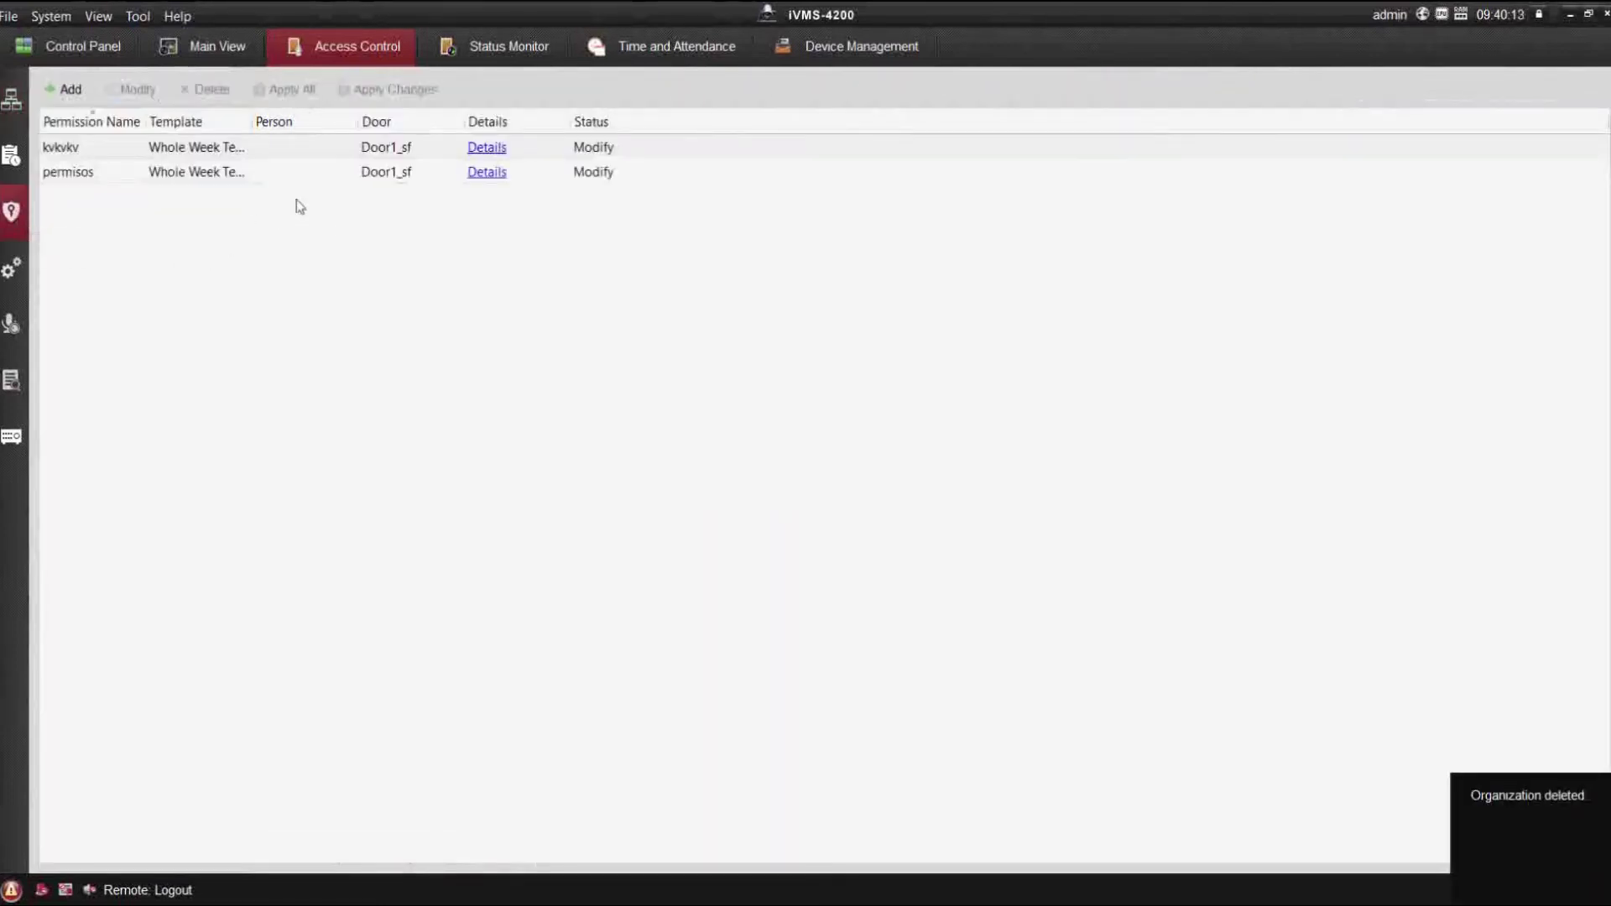
{"action": "left_click_drag", "start_coordinate": [298, 204], "coordinate": [212, 144]}
{"action": "left_click", "coordinate": [206, 89]}
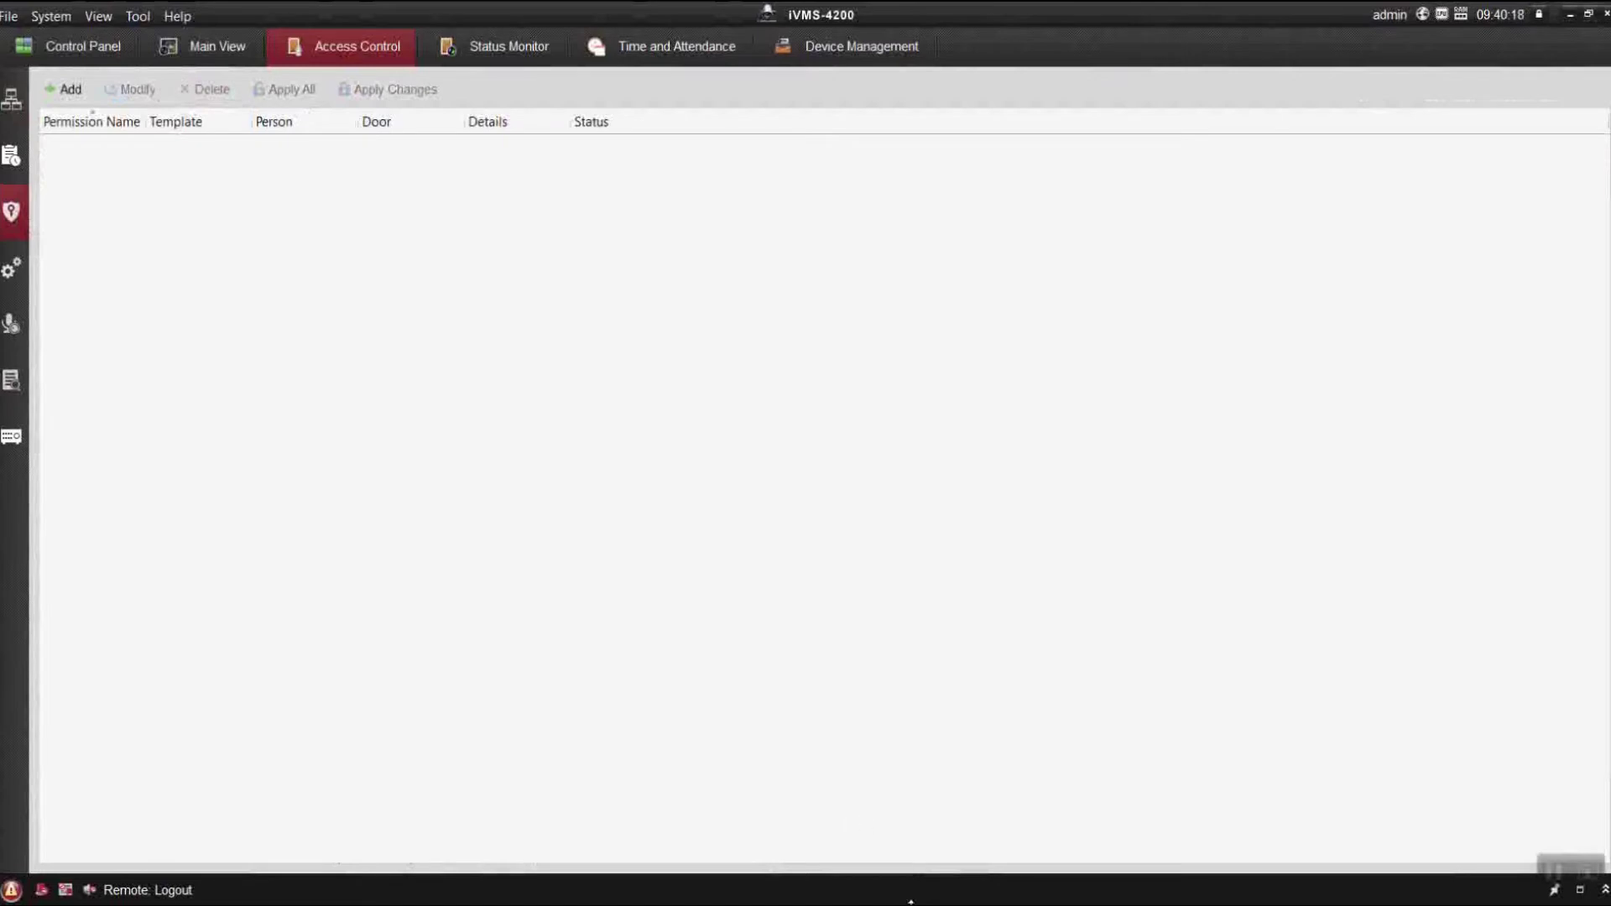
{"action": "key", "text": "alt+Tab"}
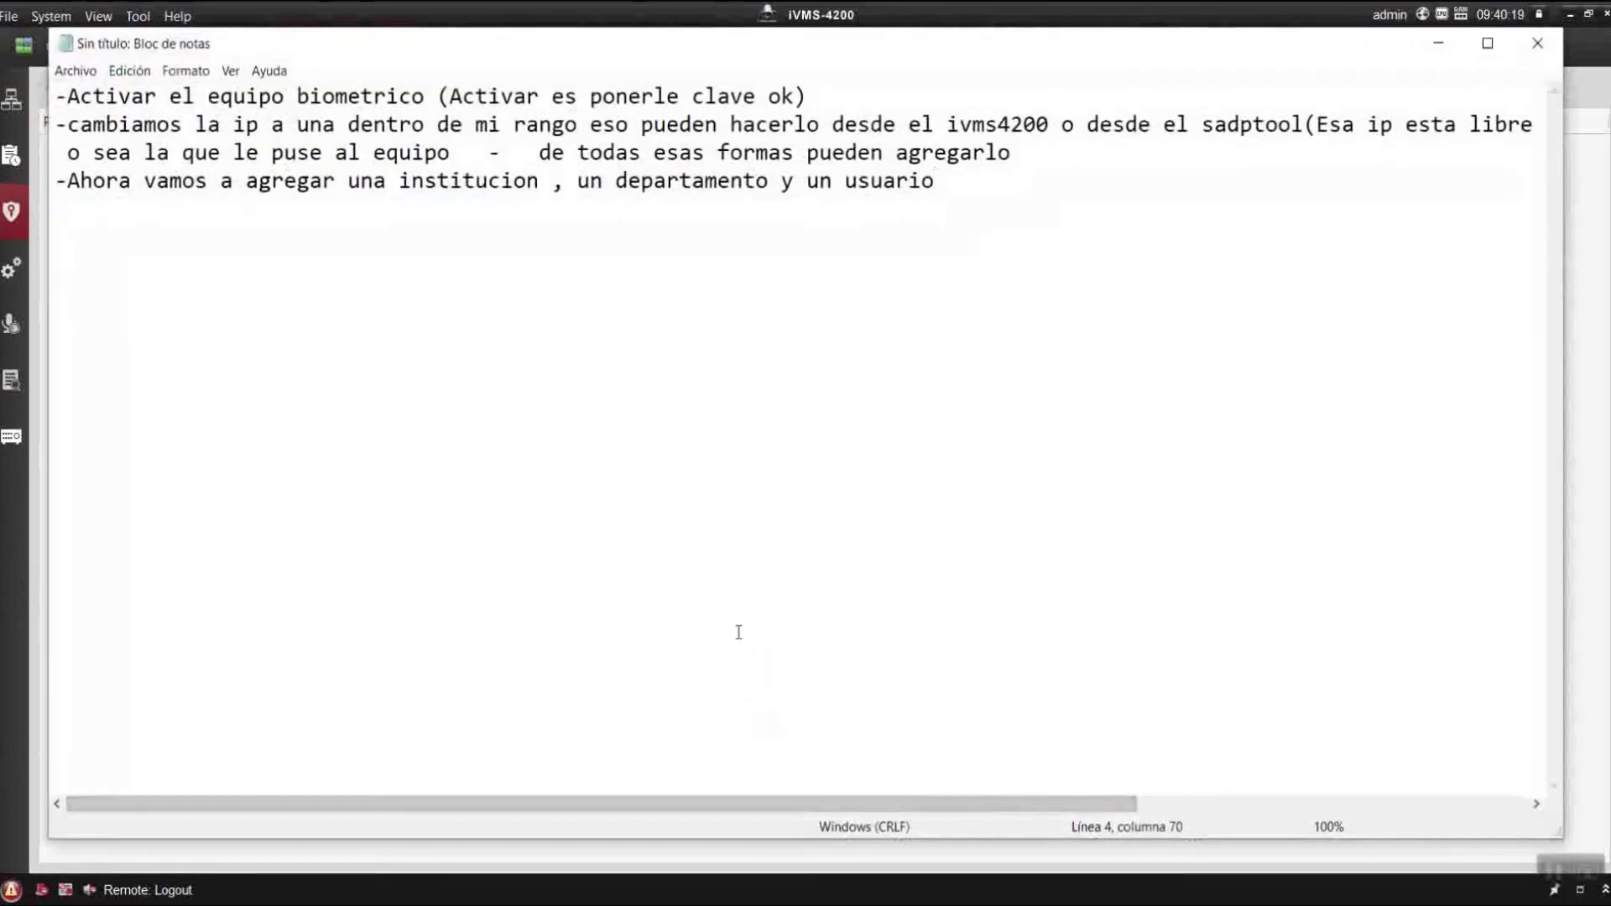
Append '. Ahora si estaba borrando datos viejos' to the fourth line of the notes.
{"action": "type", "text": "."}
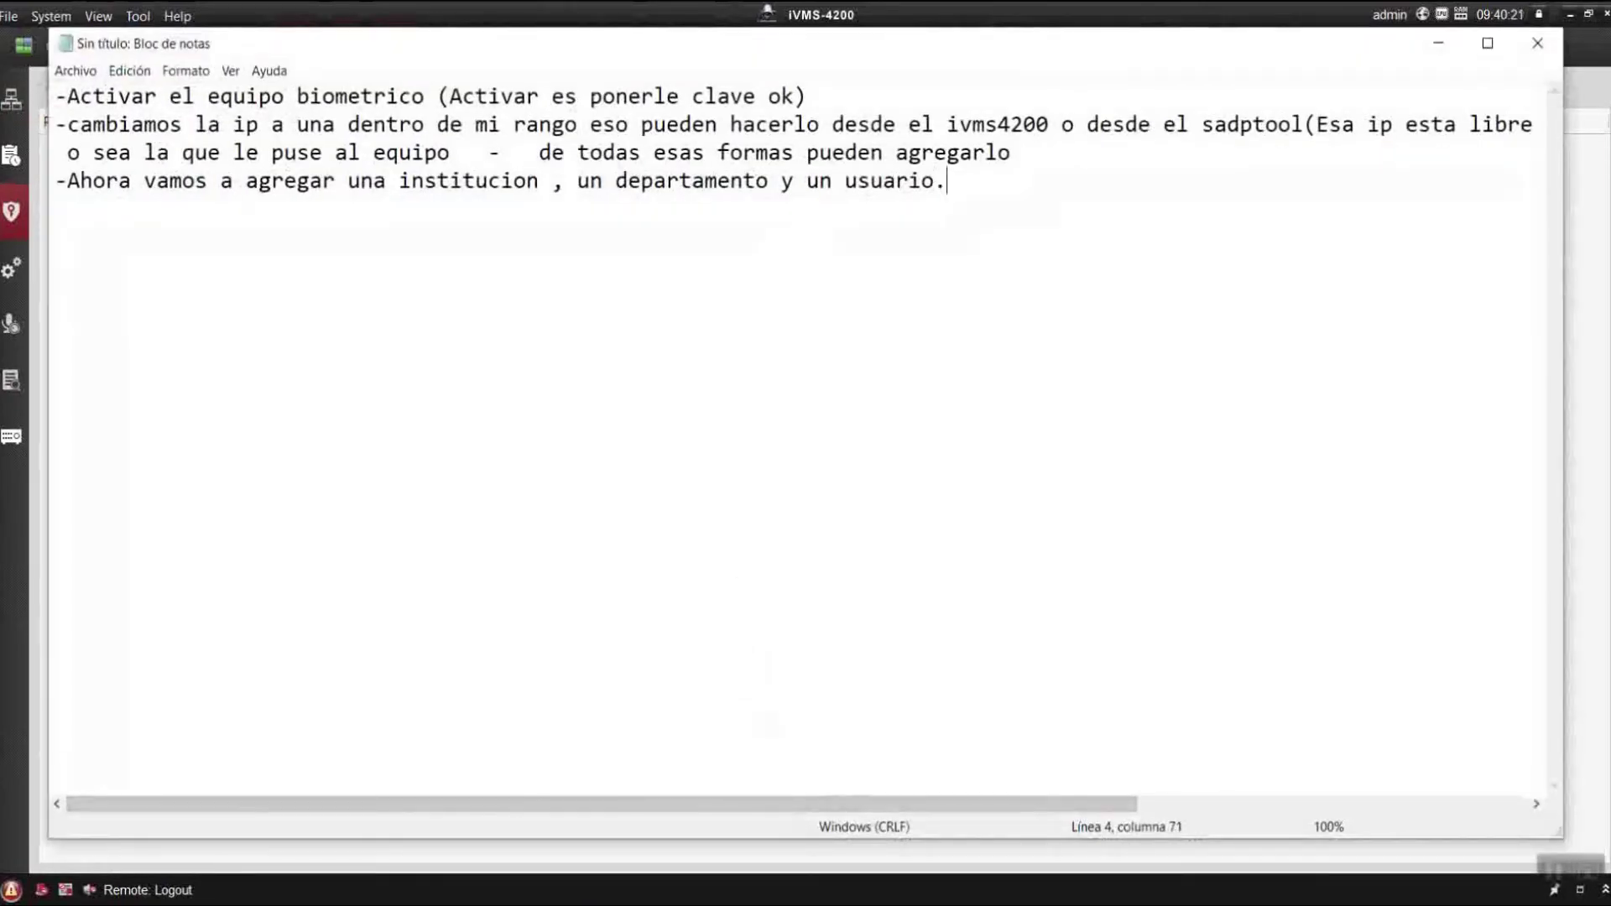
{"action": "type", "text": "   Ahora si estaba"}
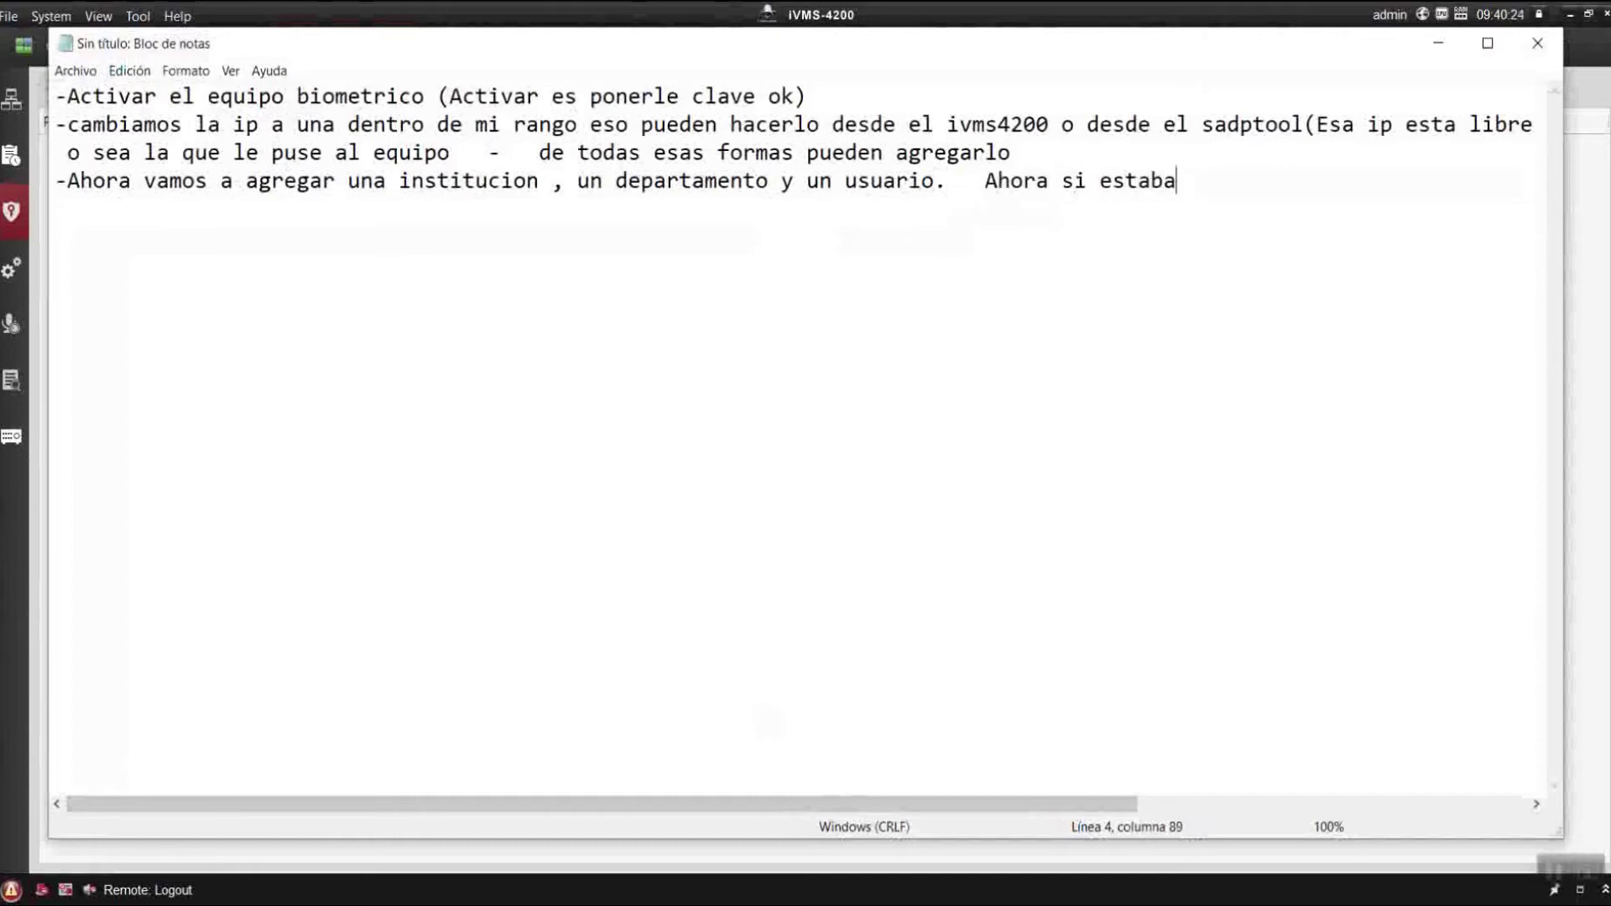
{"action": "type", "text": " borrando"}
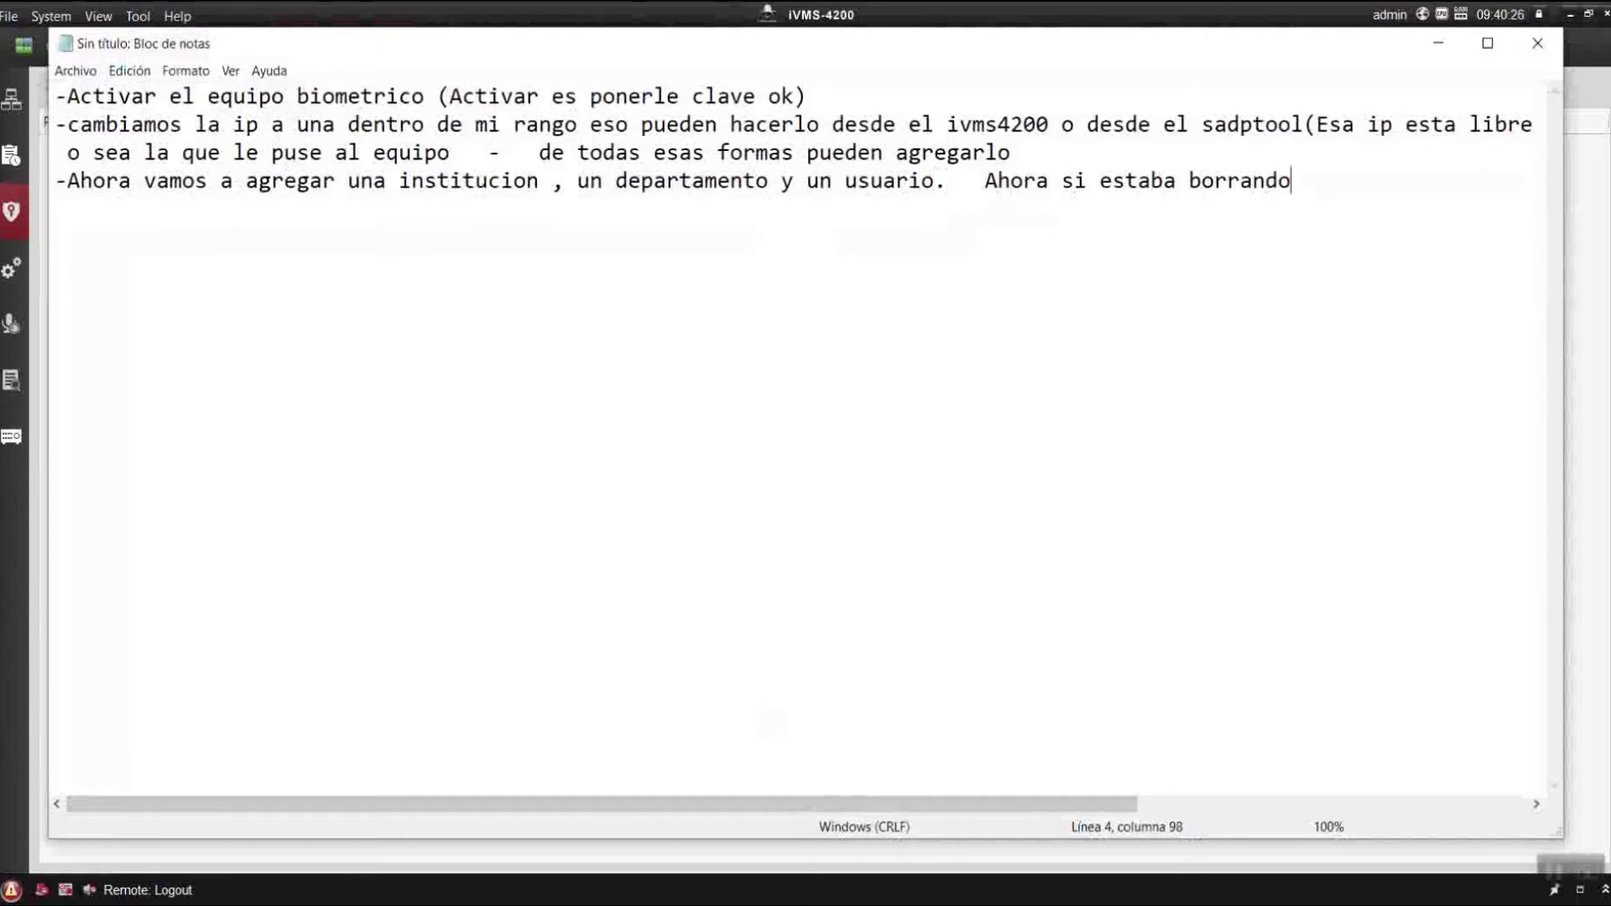
{"action": "type", "text": " datos "}
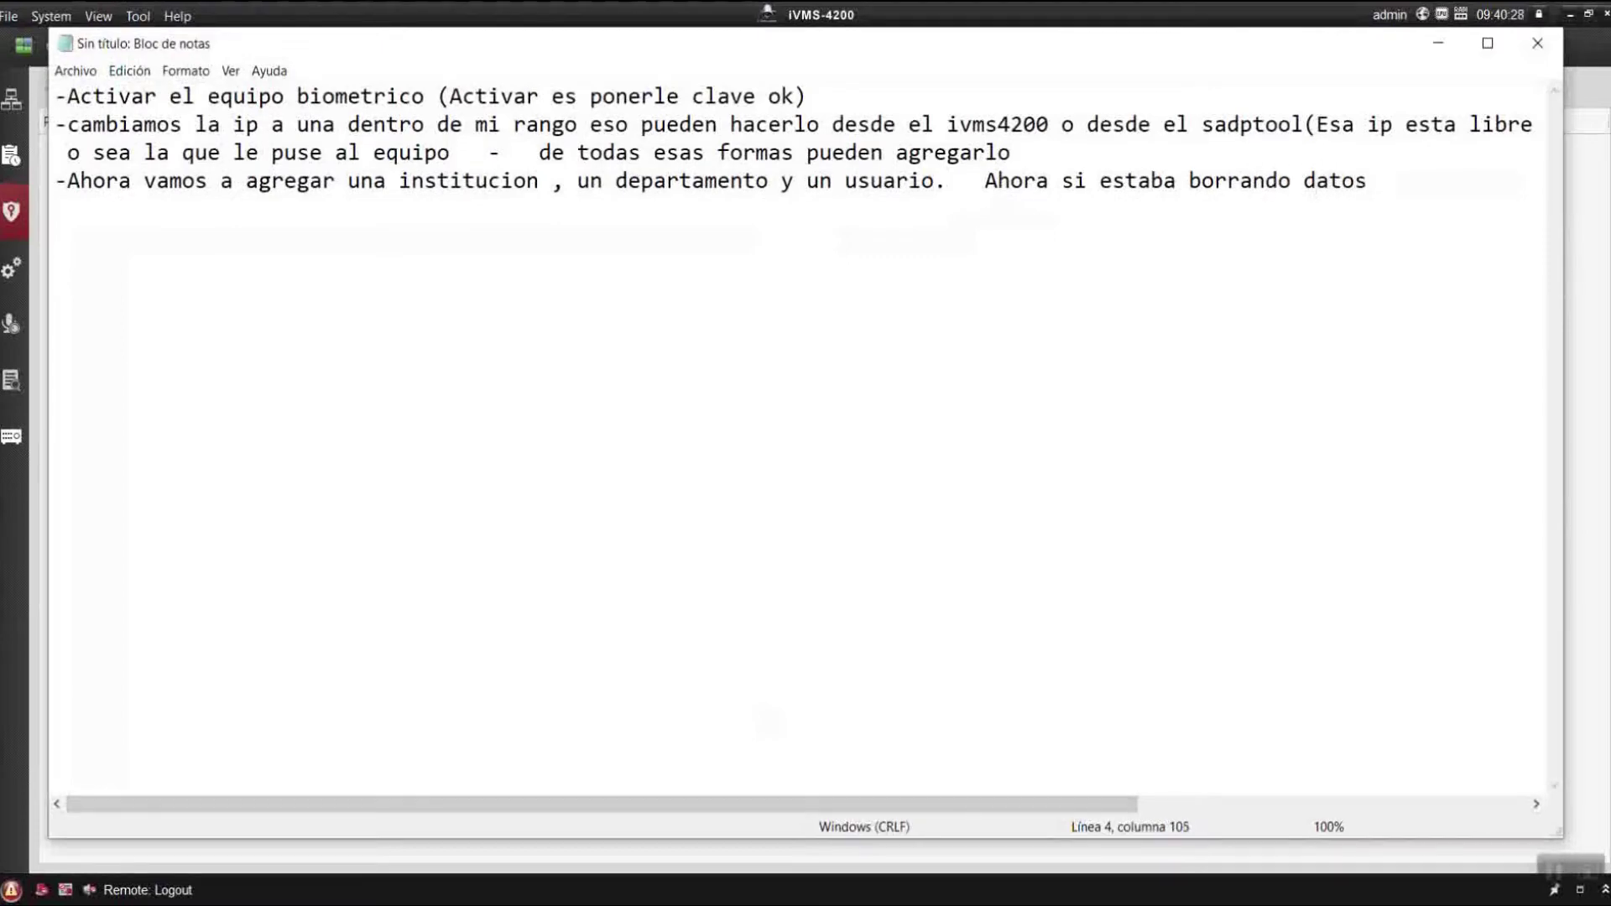
{"action": "type", "text": "viejos"}
Back in iVMS-4200's person list, confirm adding the new organization.
{"action": "left_click", "coordinate": [1436, 45]}
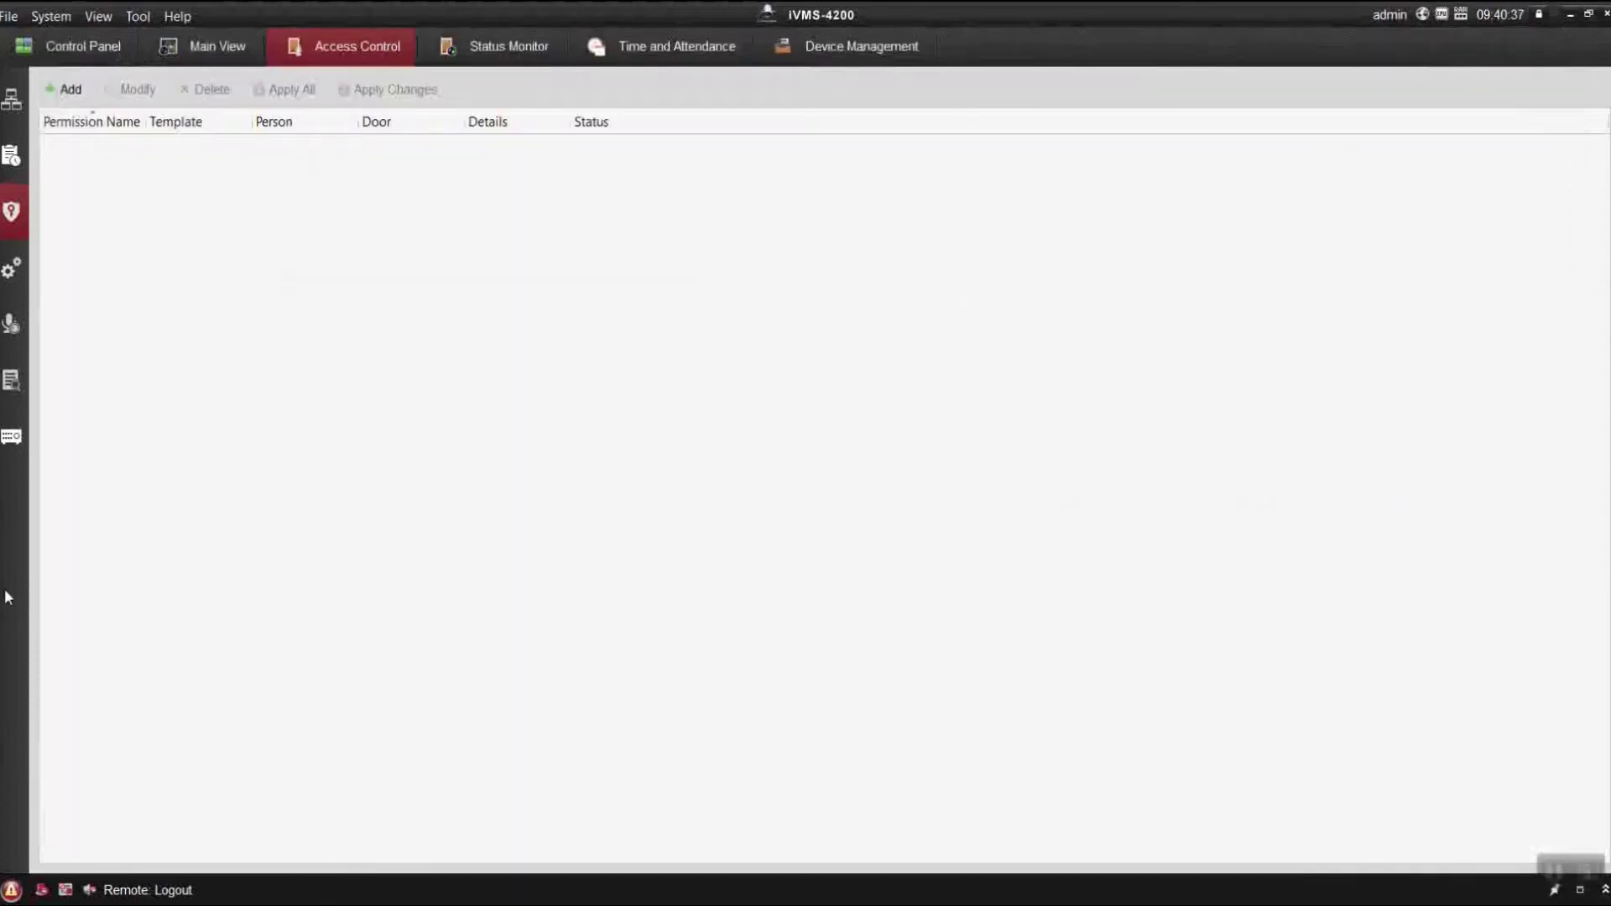
{"action": "left_click", "coordinate": [12, 101]}
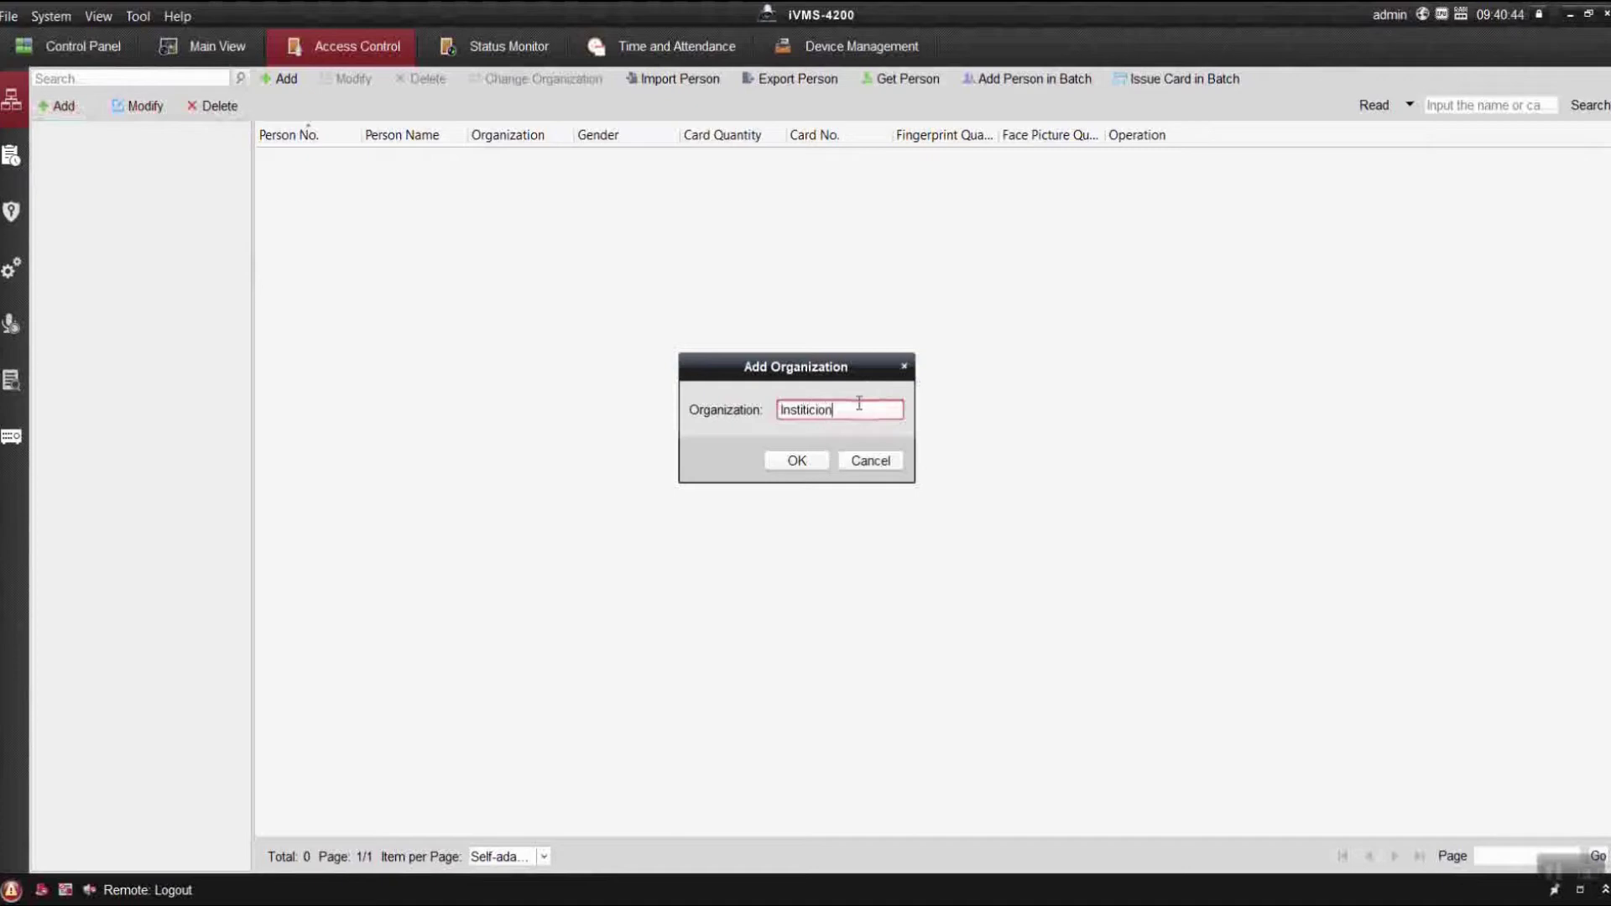
{"action": "left_click", "coordinate": [805, 461]}
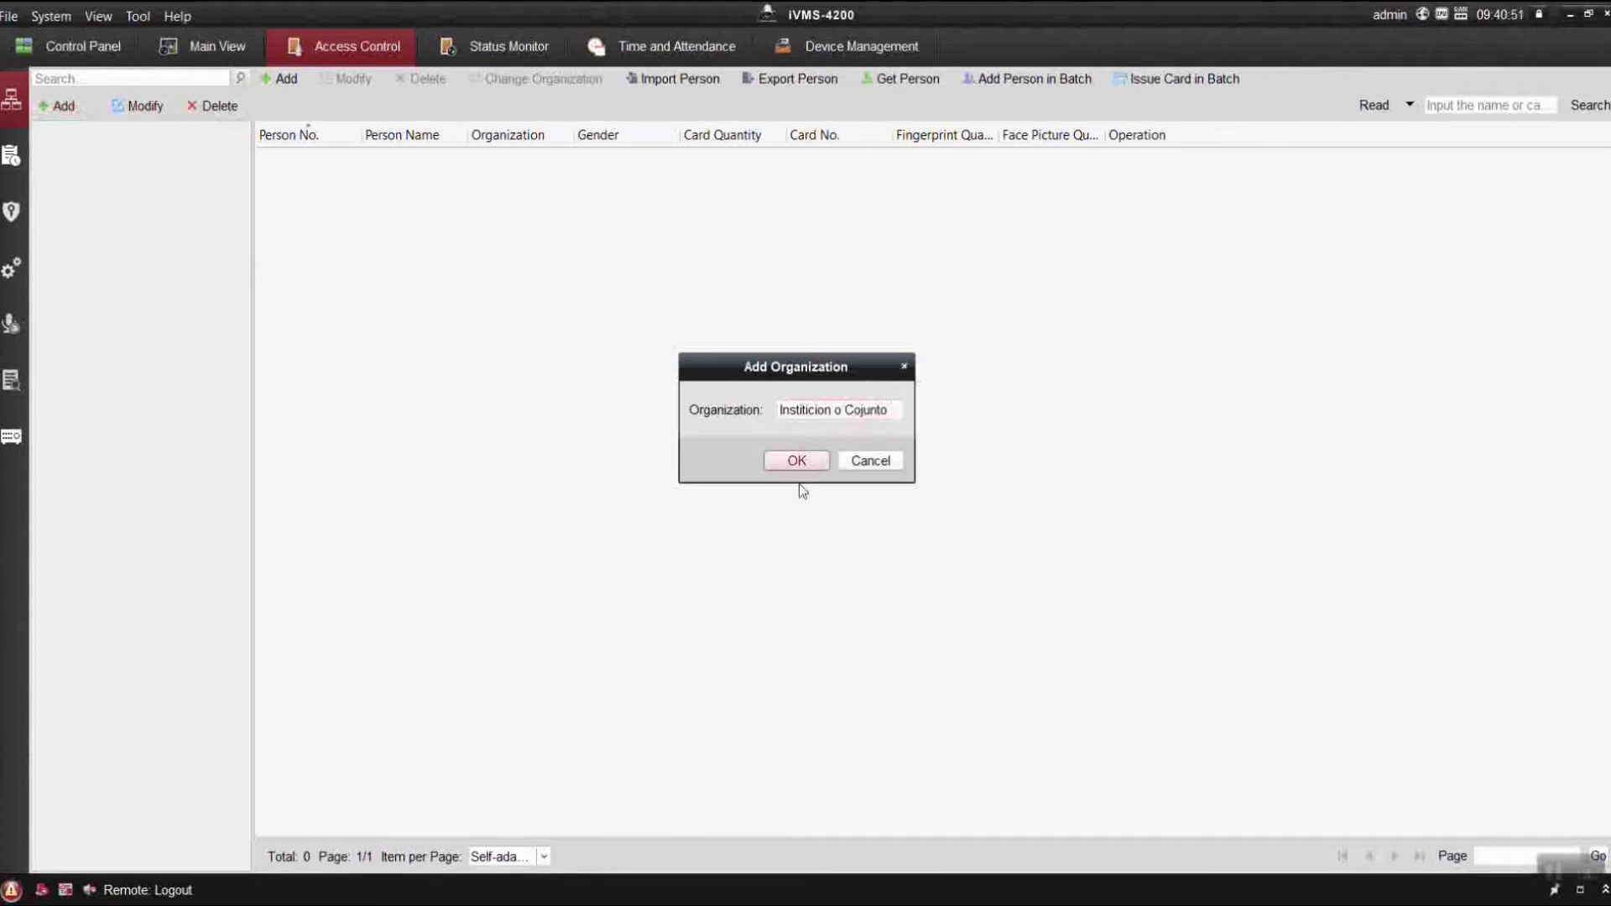
Add the department 'Departamento o casas' and select it to add a person.
{"action": "left_click", "coordinate": [75, 106]}
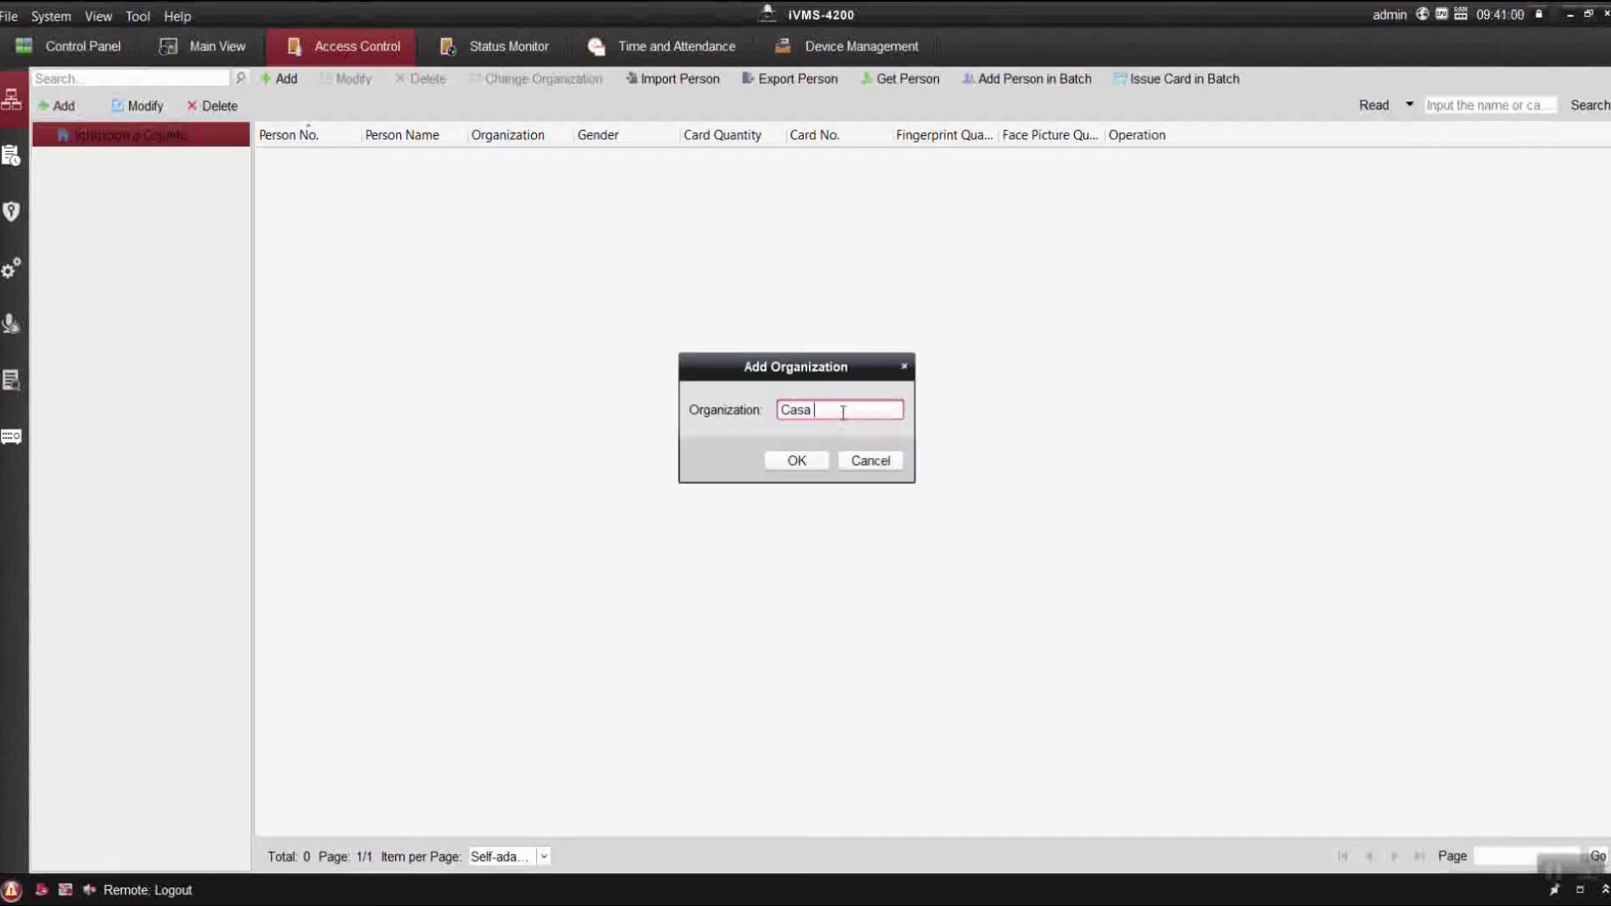
{"action": "type", "text": "Casa o"}
{"action": "key", "text": "BackSpace"}
{"action": "key", "text": "BackSpace"}
{"action": "key", "text": "BackSpace"}
{"action": "key", "text": "BackSpace"}
{"action": "key", "text": "BackSpace"}
{"action": "key", "text": "BackSpace"}
{"action": "type", "text": "Departamento o ca"}
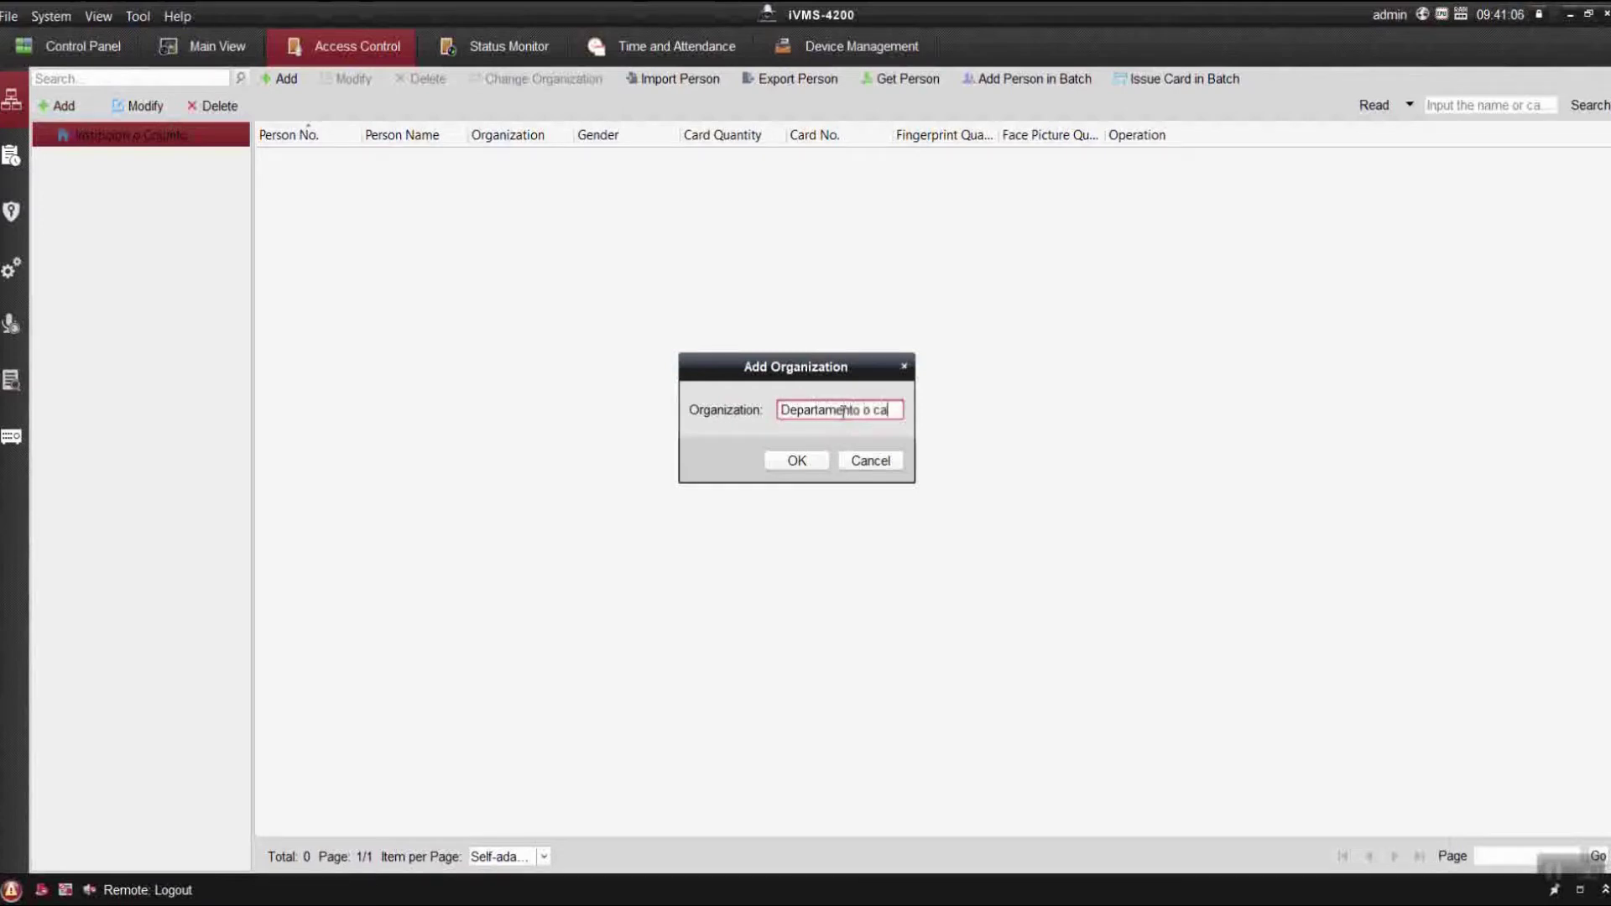
{"action": "type", "text": "sas"}
{"action": "left_click", "coordinate": [797, 461]}
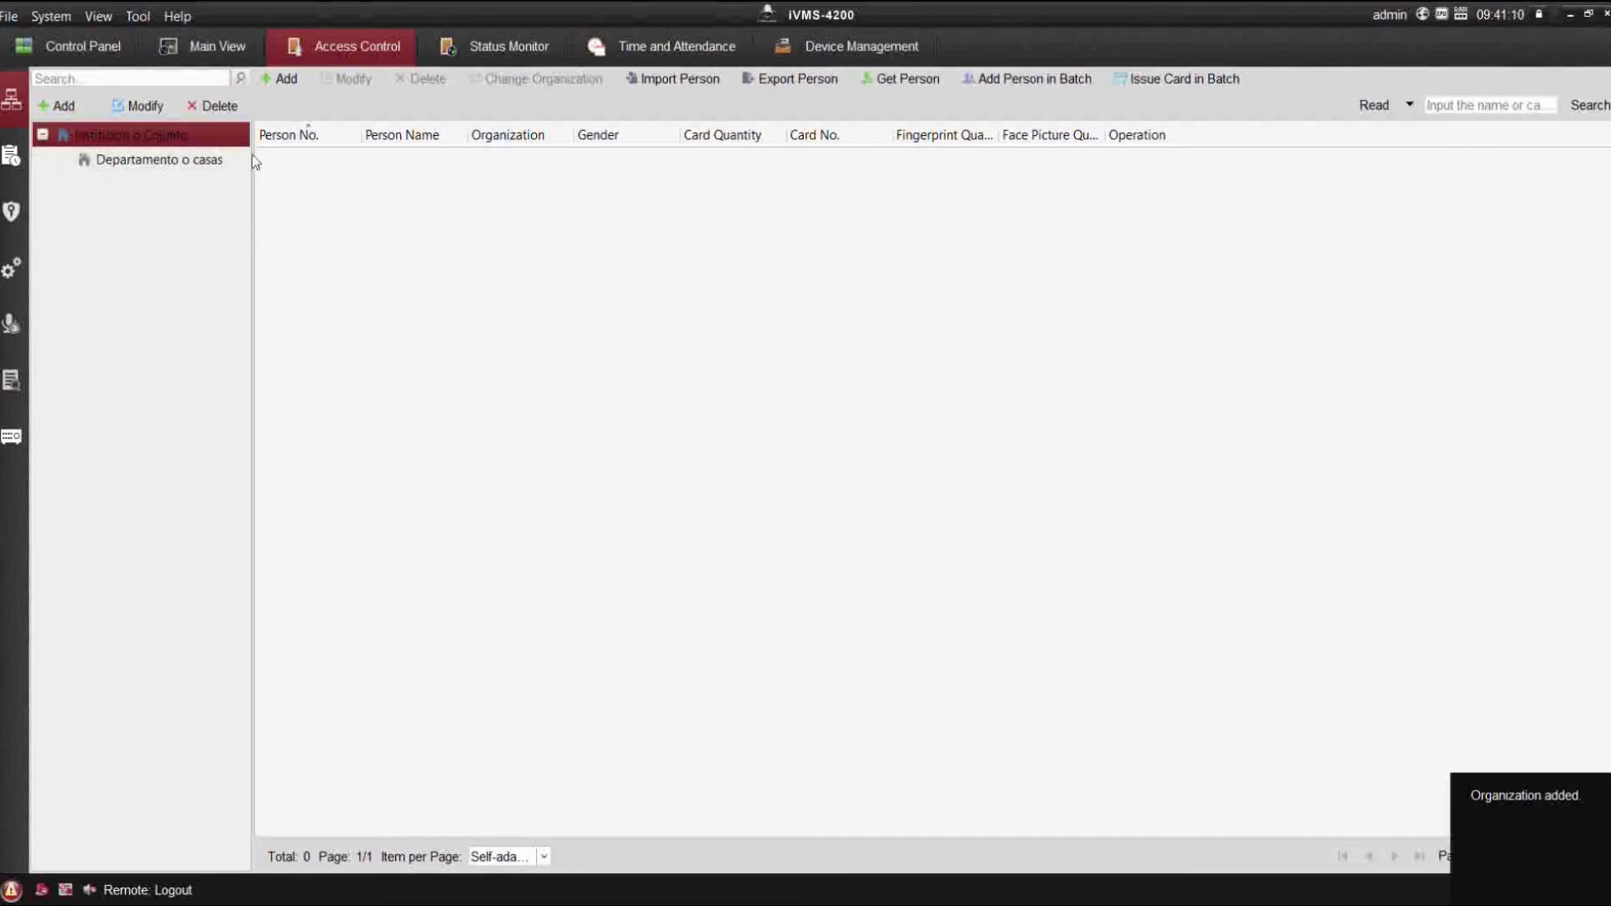
{"action": "left_click", "coordinate": [225, 164]}
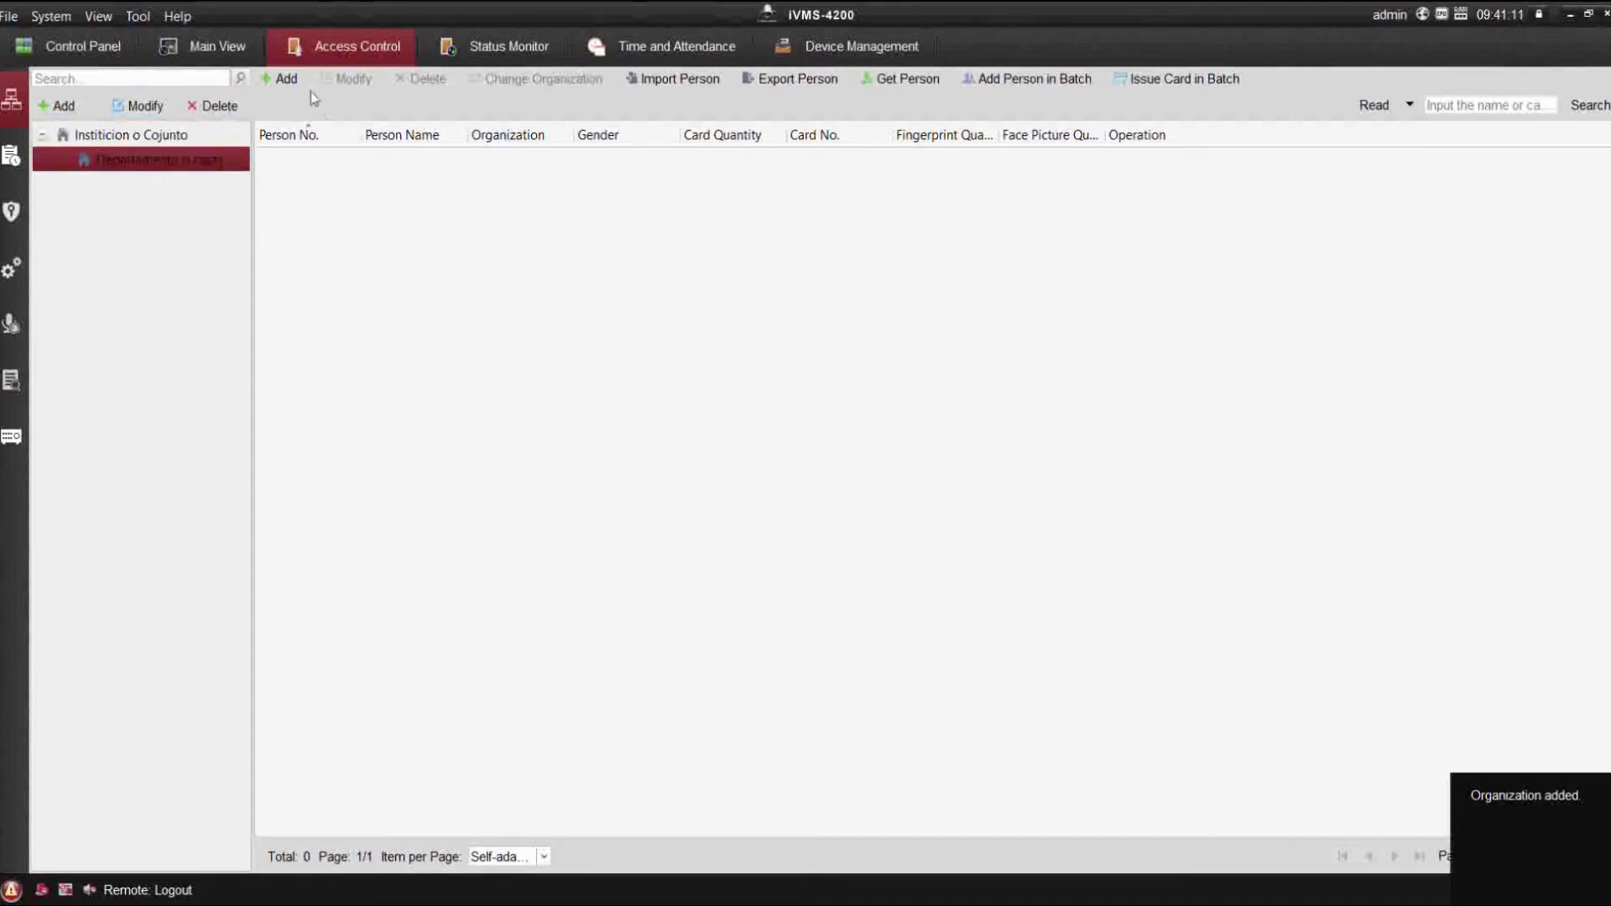
{"action": "left_click", "coordinate": [282, 79]}
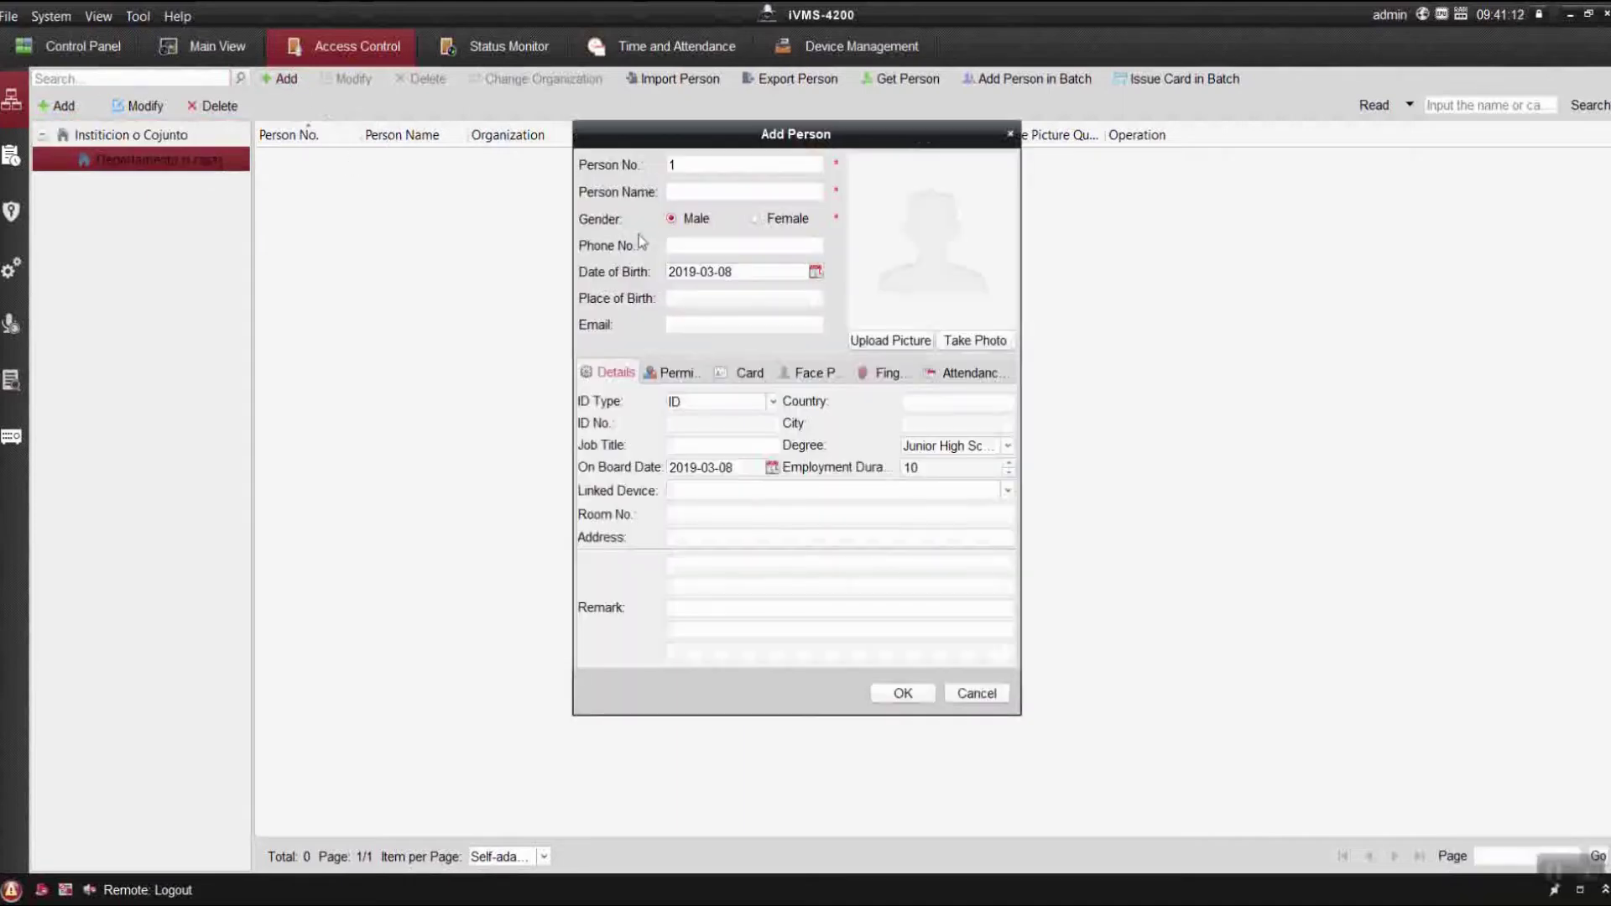
Enter 'Nombre' as the new person's name.
{"action": "left_click", "coordinate": [750, 190]}
{"action": "type", "text": "Nomb"}
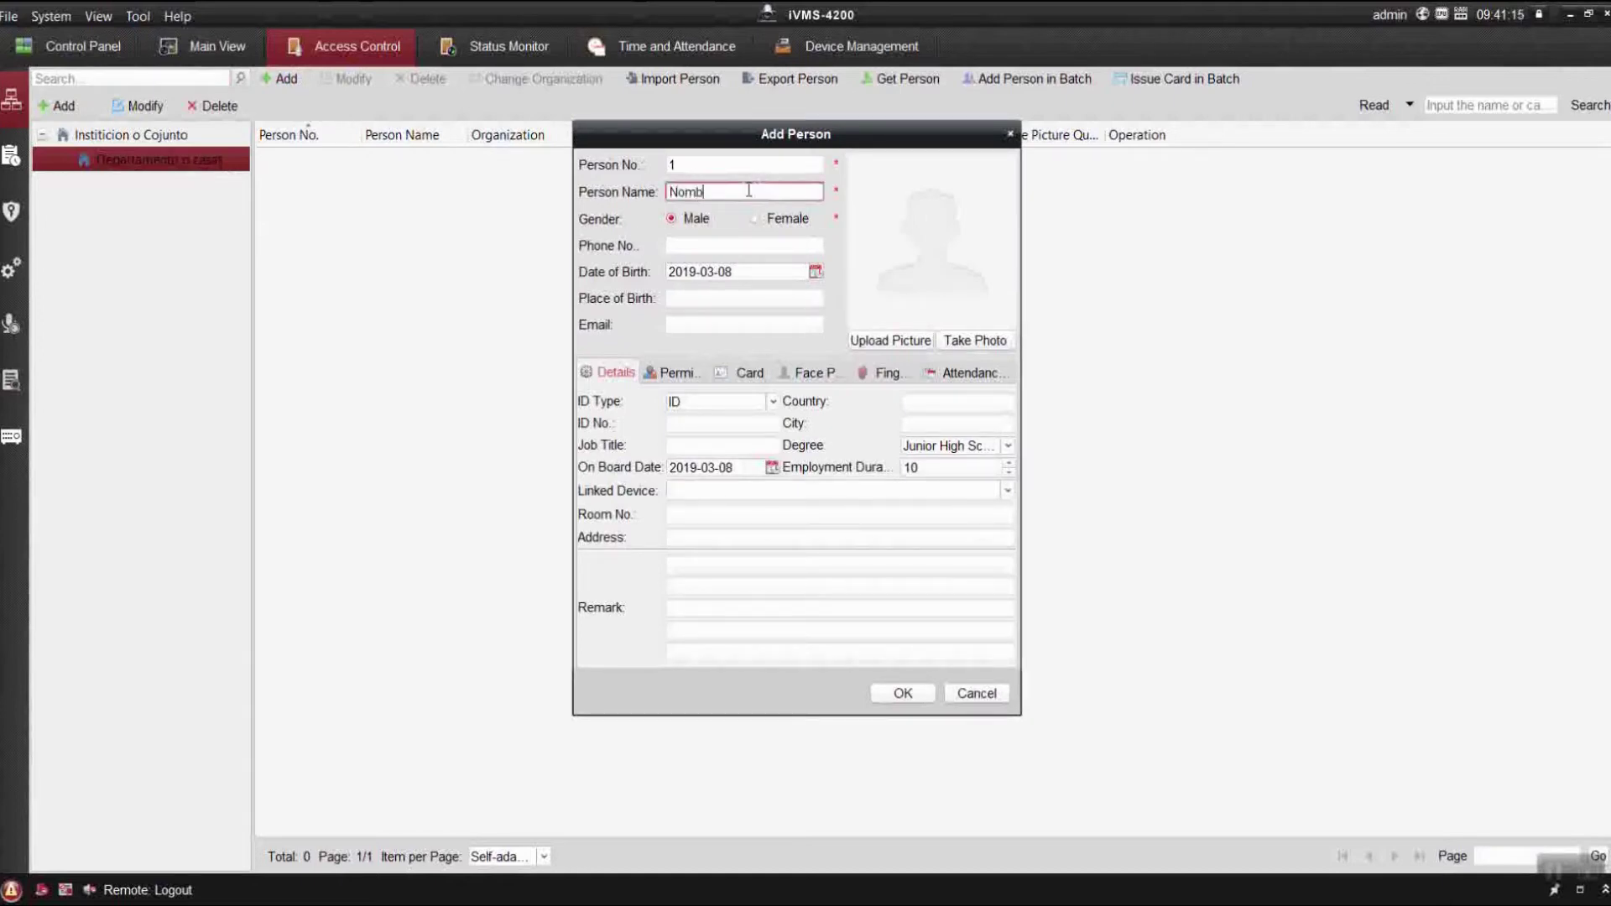
{"action": "type", "text": "re"}
{"action": "left_click", "coordinate": [739, 243]}
{"action": "left_click", "coordinate": [739, 244]}
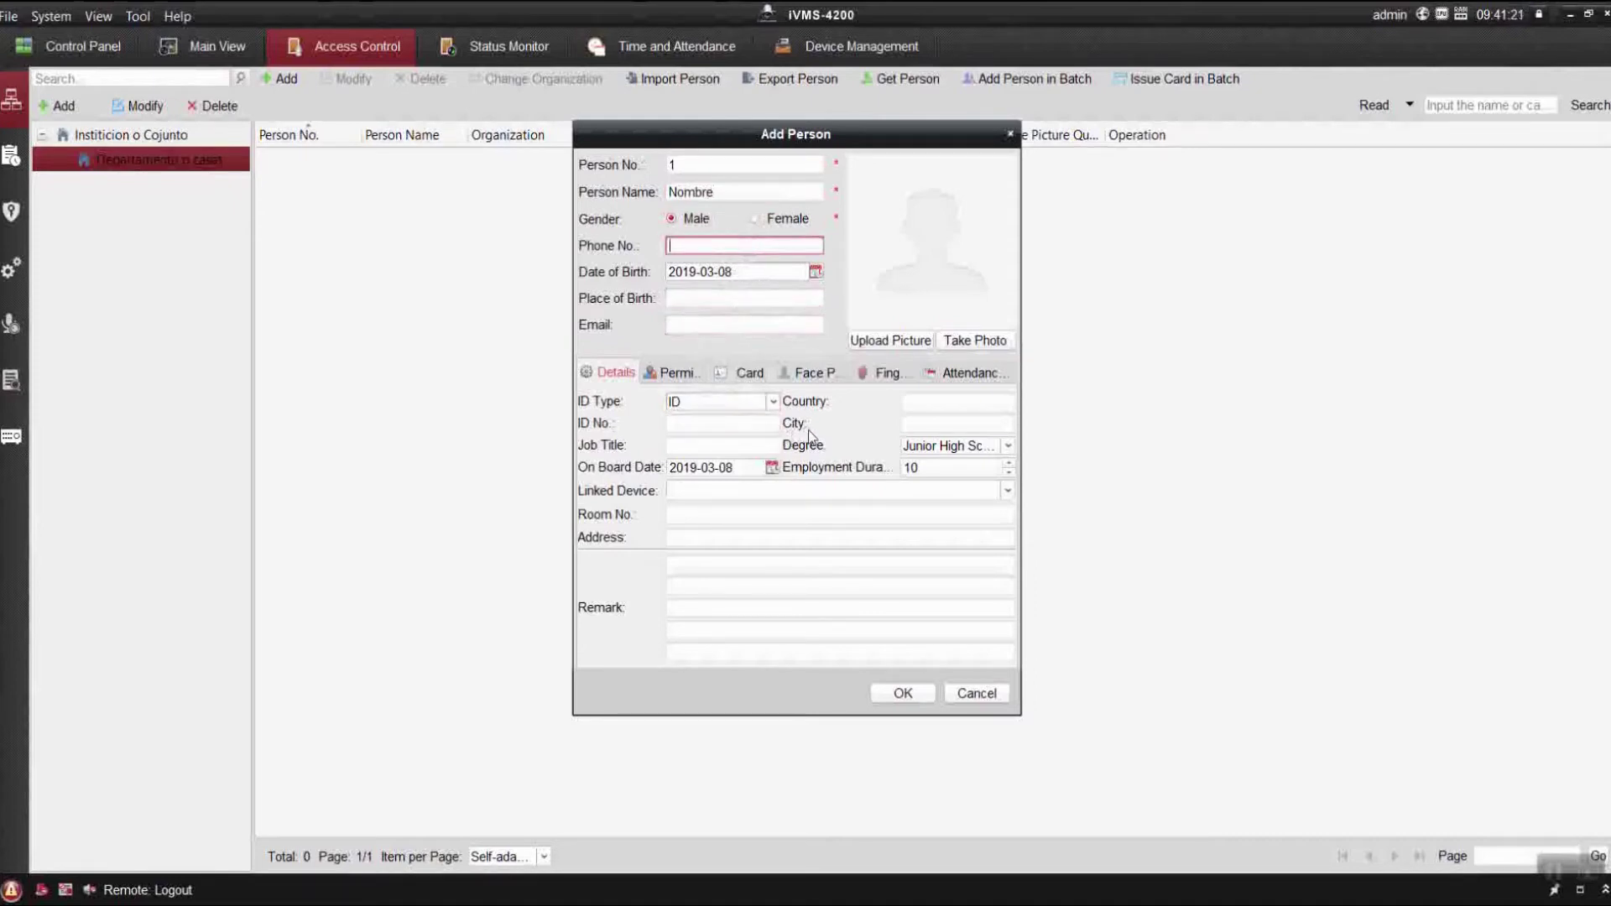
Set fingerprint to remote collection from the Biometrico terminal at 192.168.100.169.
{"action": "left_click", "coordinate": [876, 379]}
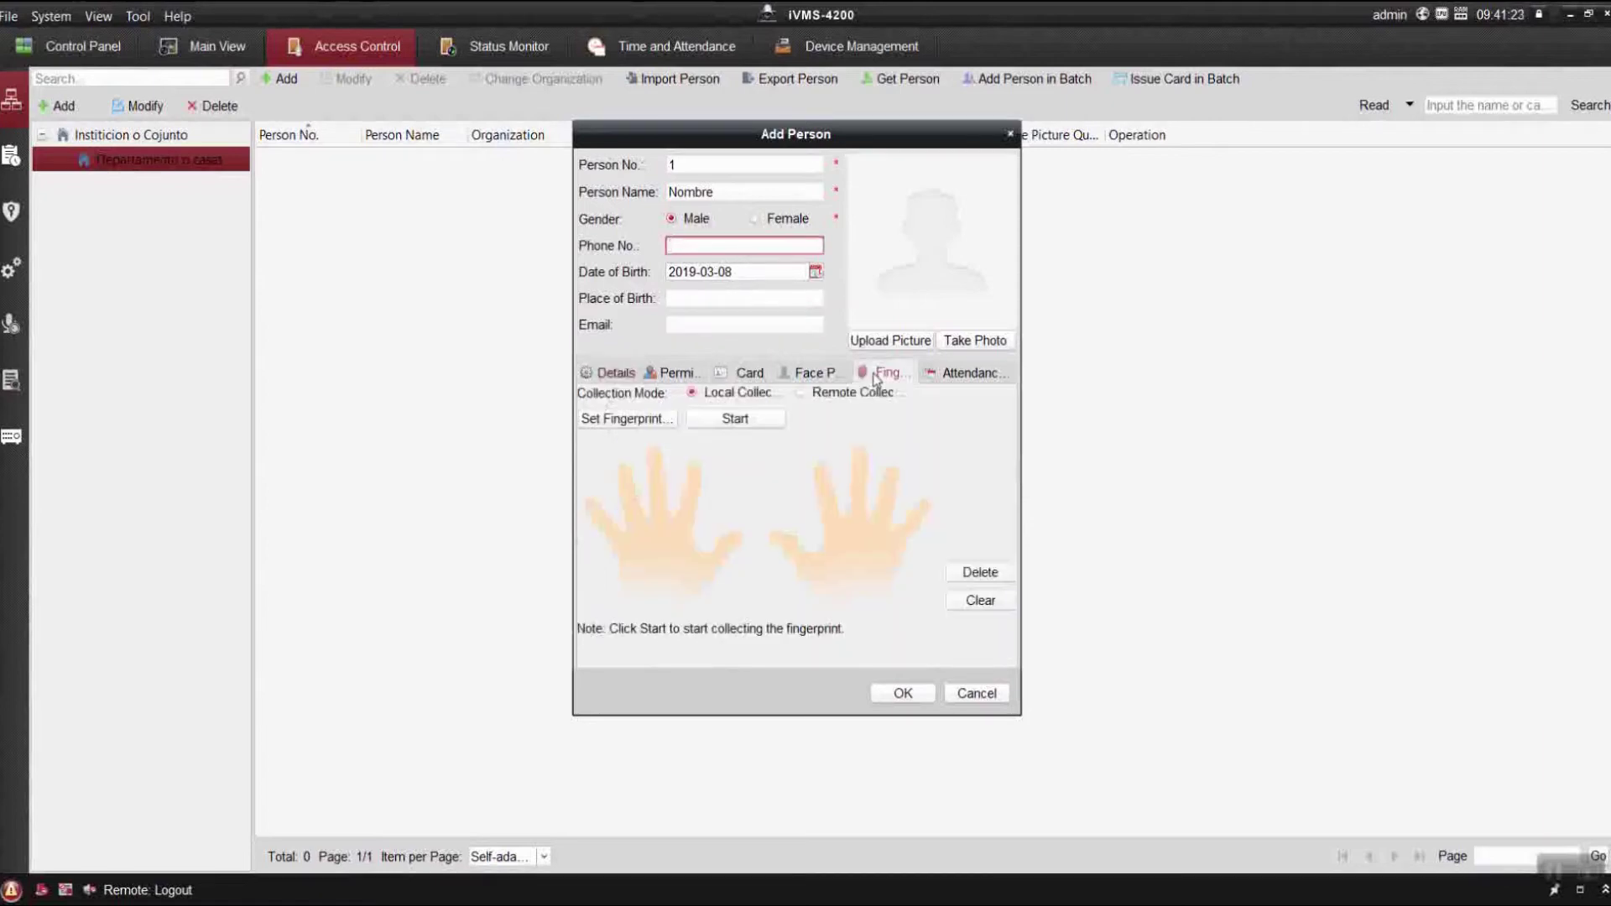
{"action": "left_click", "coordinate": [846, 395]}
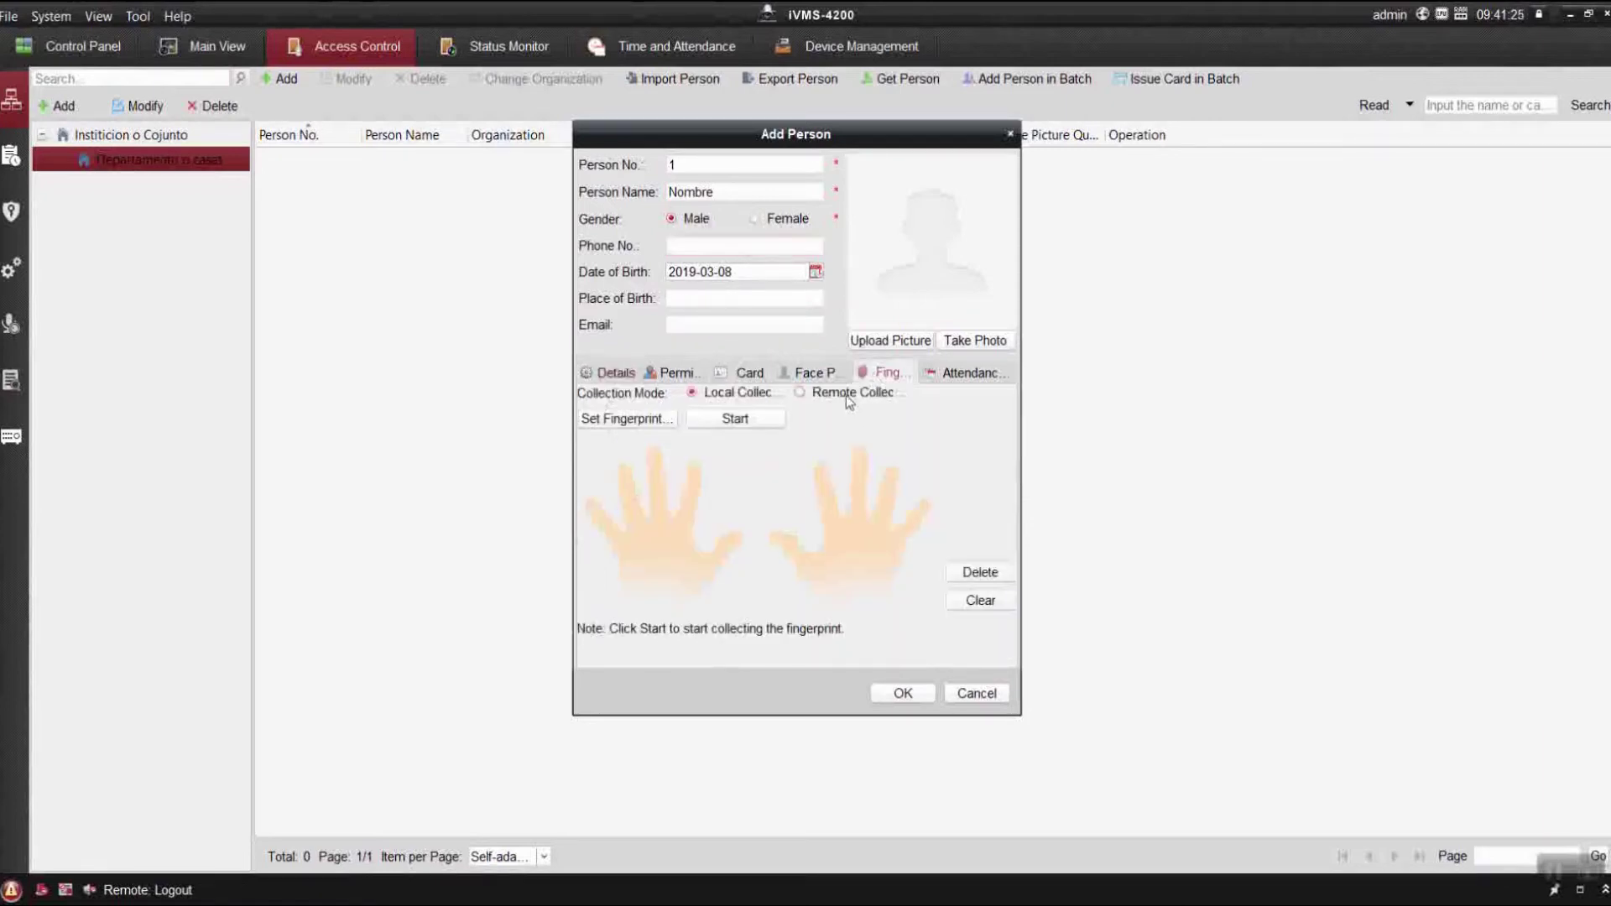
{"action": "left_click", "coordinate": [661, 419]}
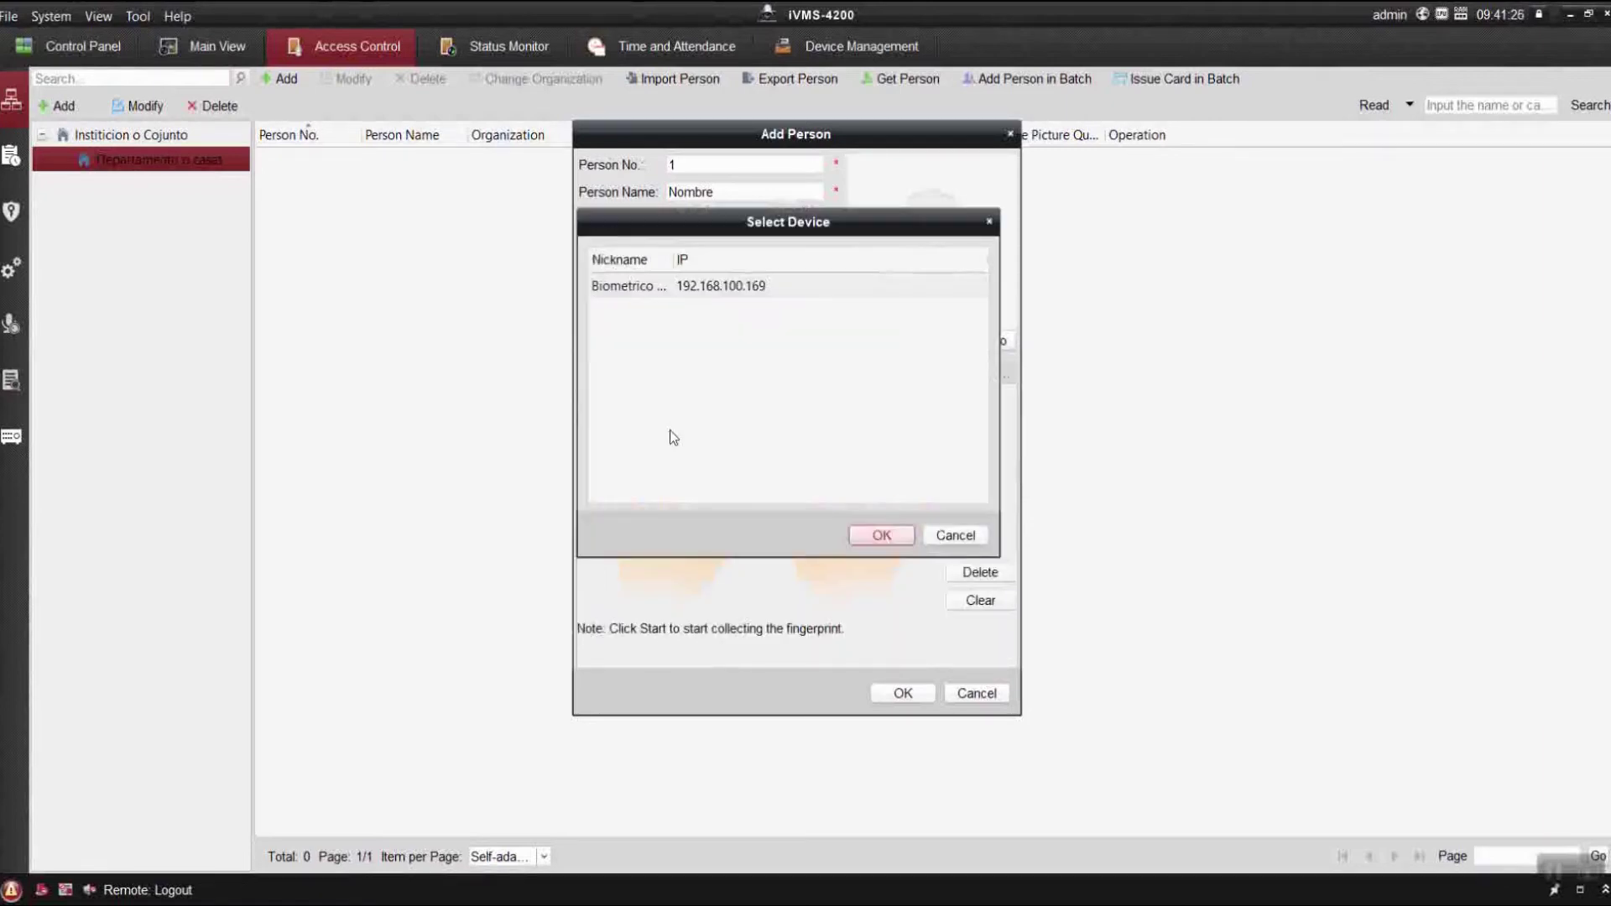
{"action": "left_click", "coordinate": [717, 291]}
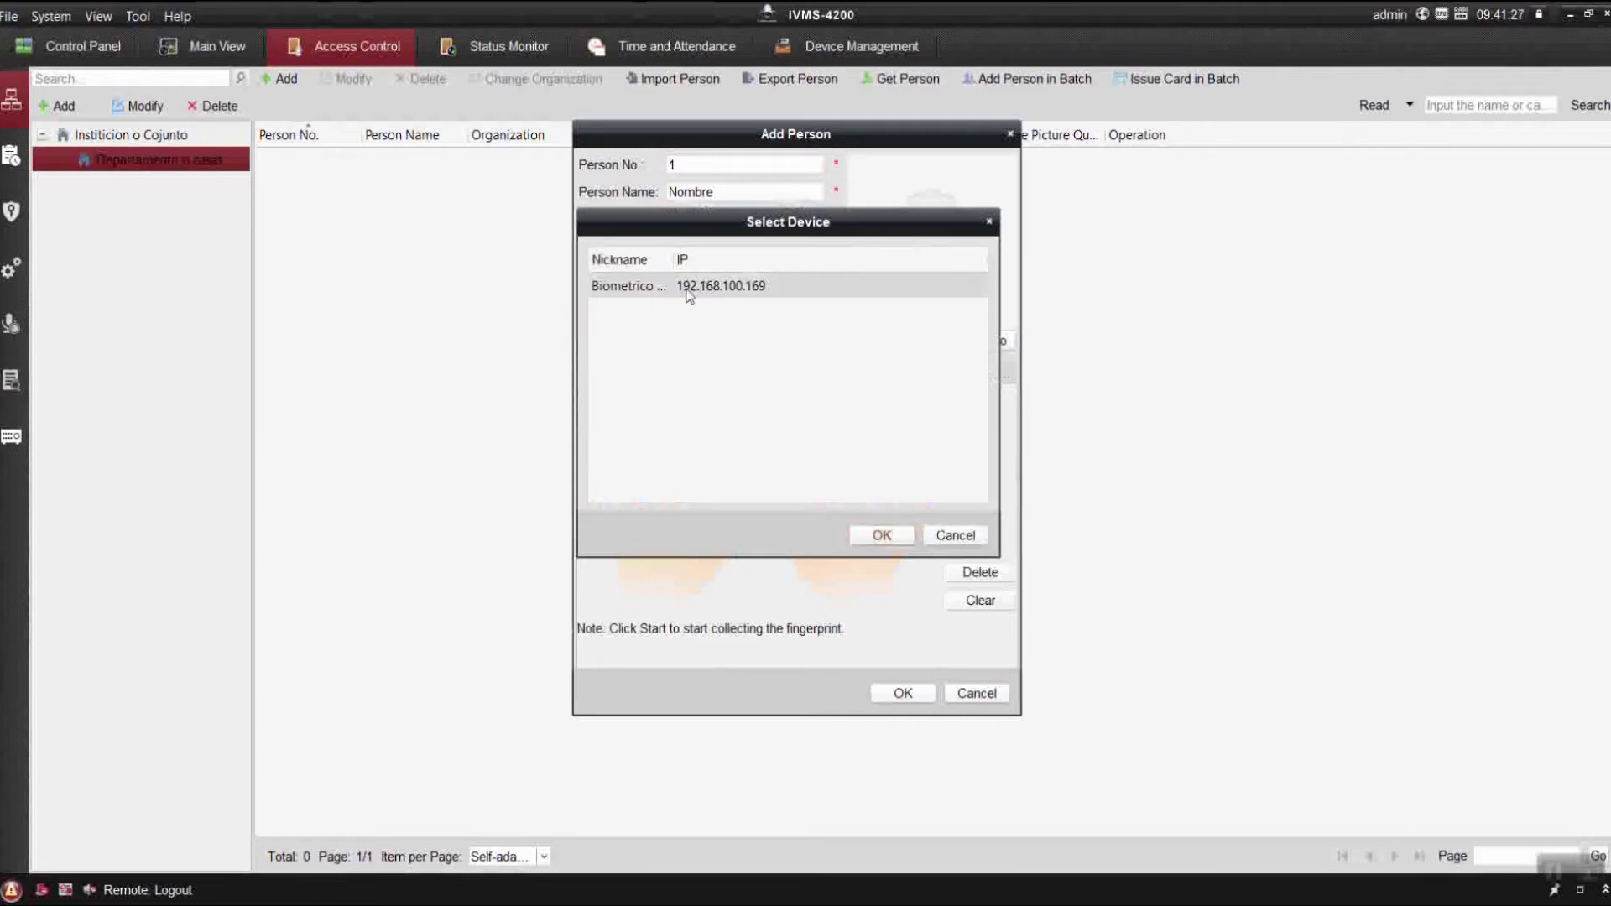
Capture a right-hand fingerprint remotely on the terminal, then stop the collection.
{"action": "left_click", "coordinate": [875, 533]}
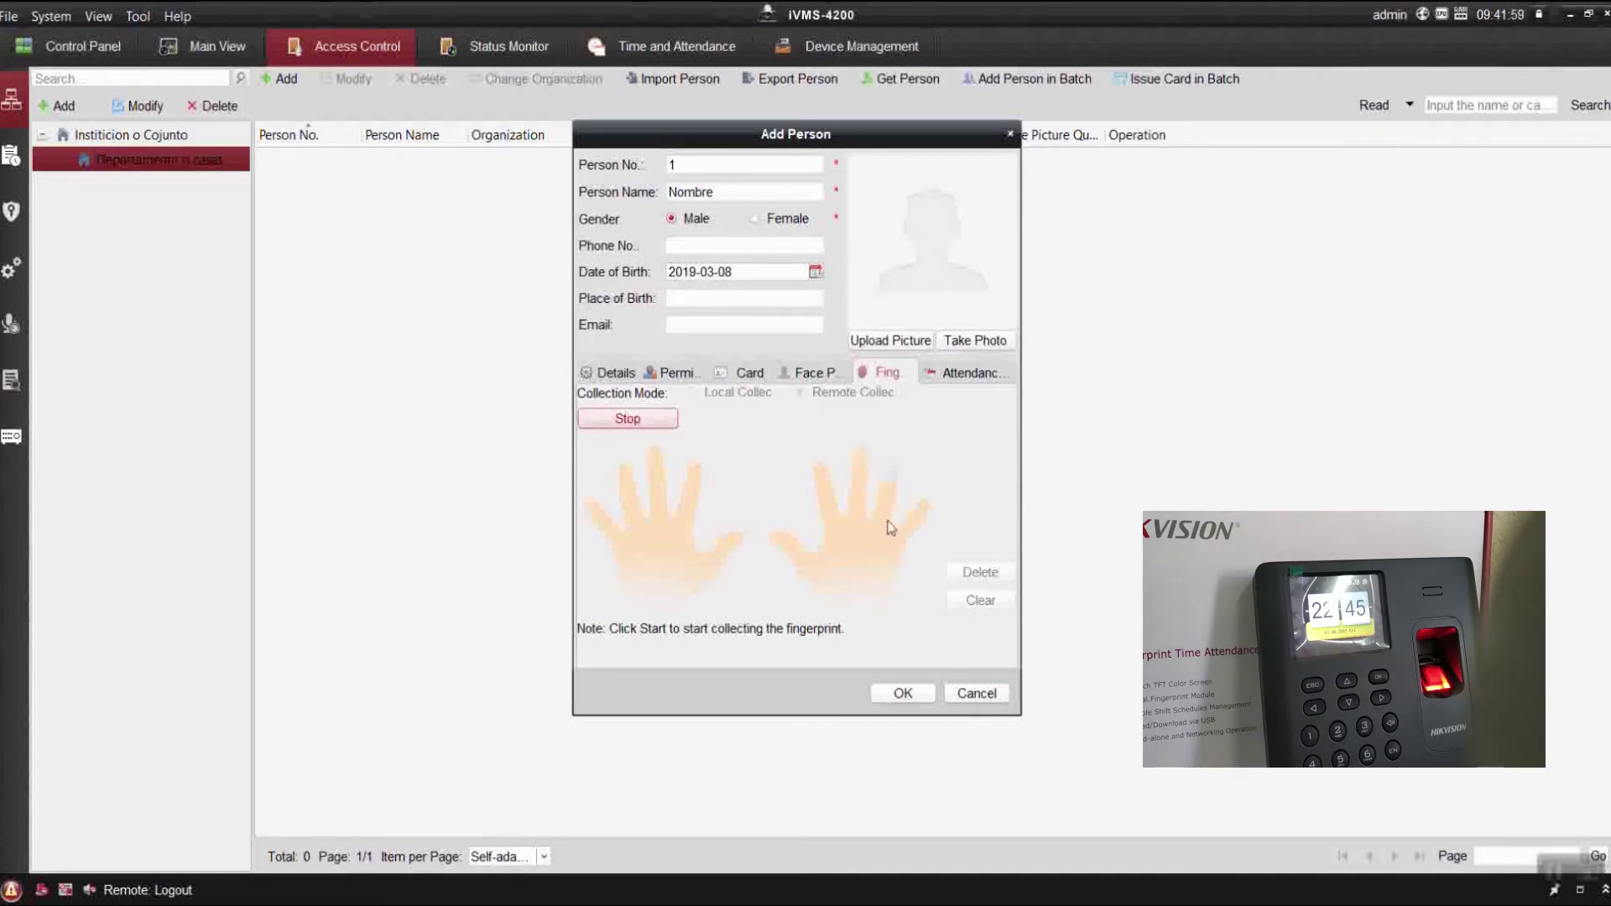
{"action": "left_click", "coordinate": [821, 481]}
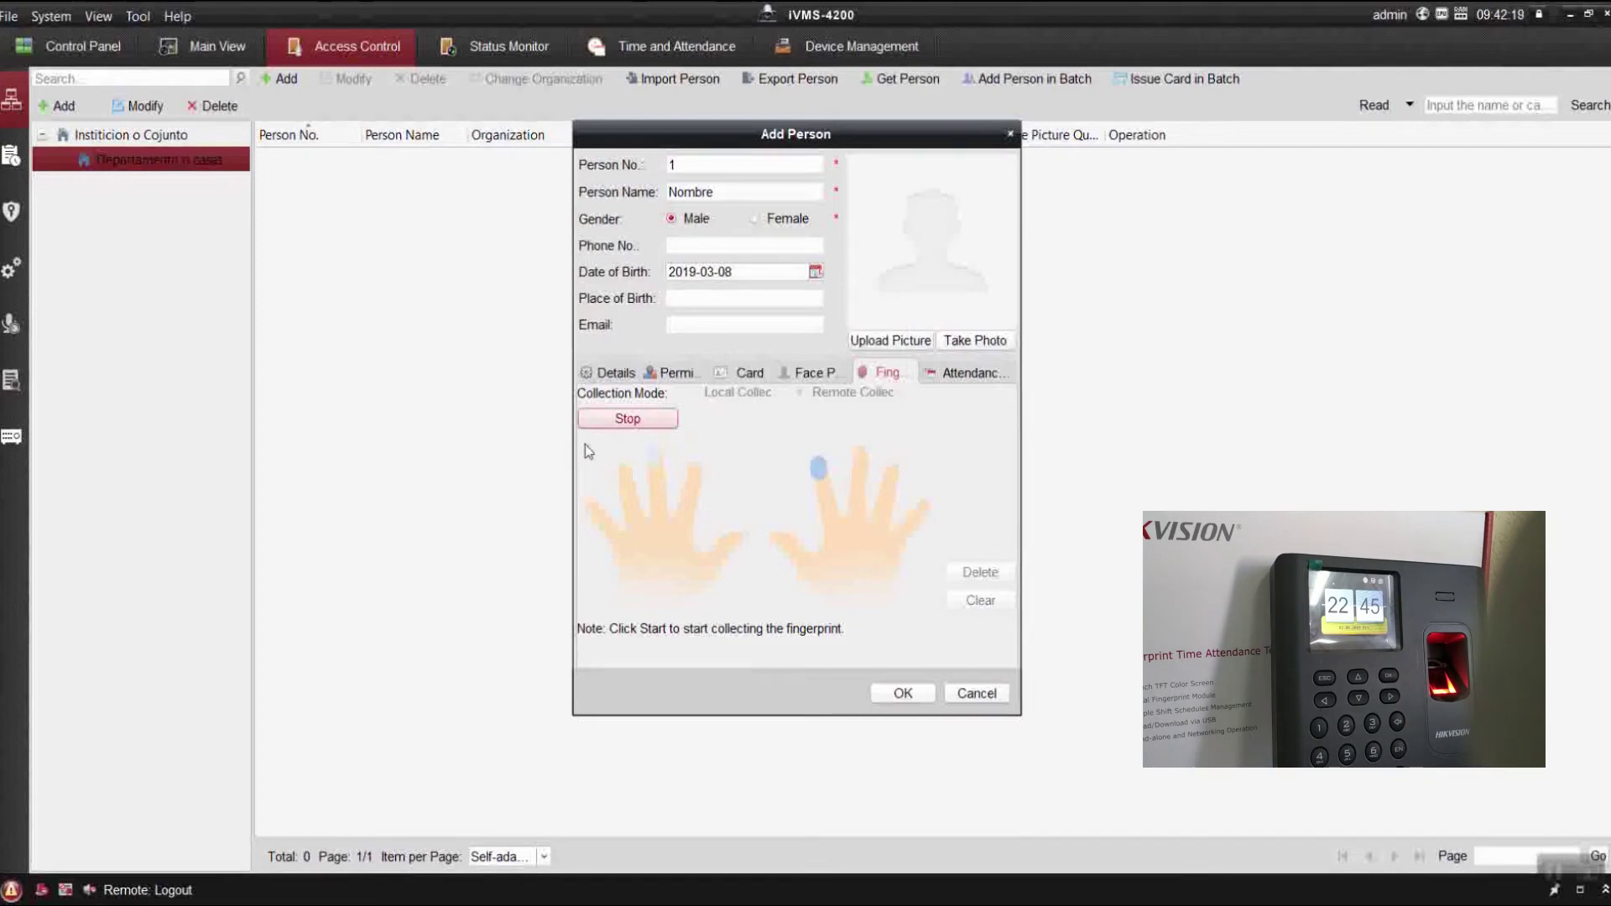
{"action": "left_click", "coordinate": [665, 424]}
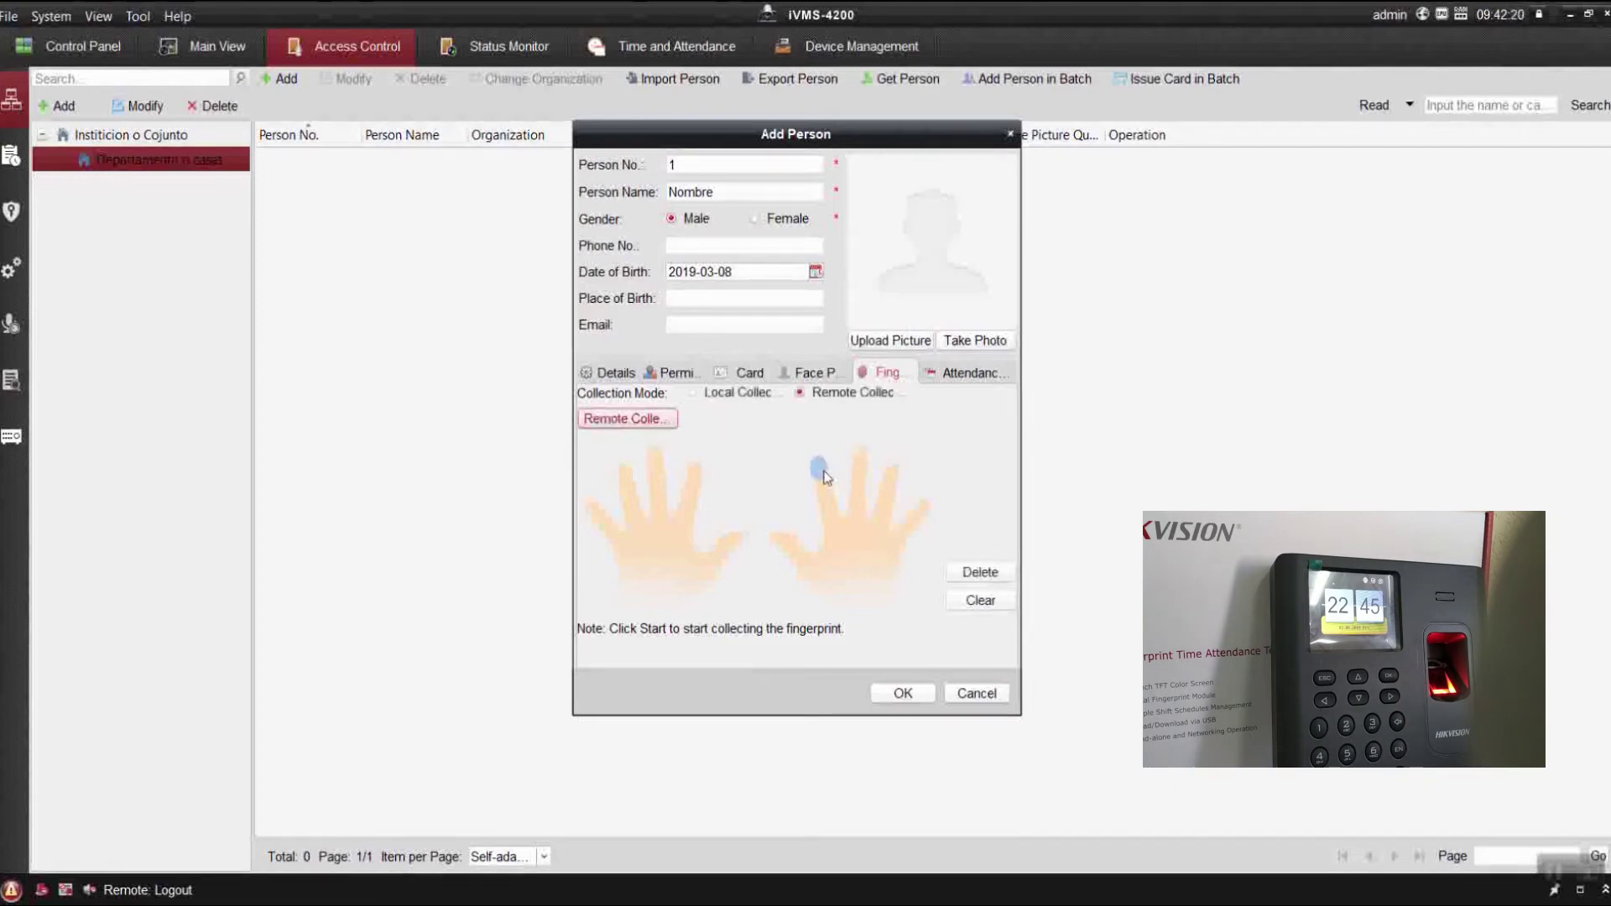
Re-select the Biometrico terminal, scan the finger again, and save person Nombre.
{"action": "left_click", "coordinate": [652, 426]}
{"action": "left_click", "coordinate": [739, 286]}
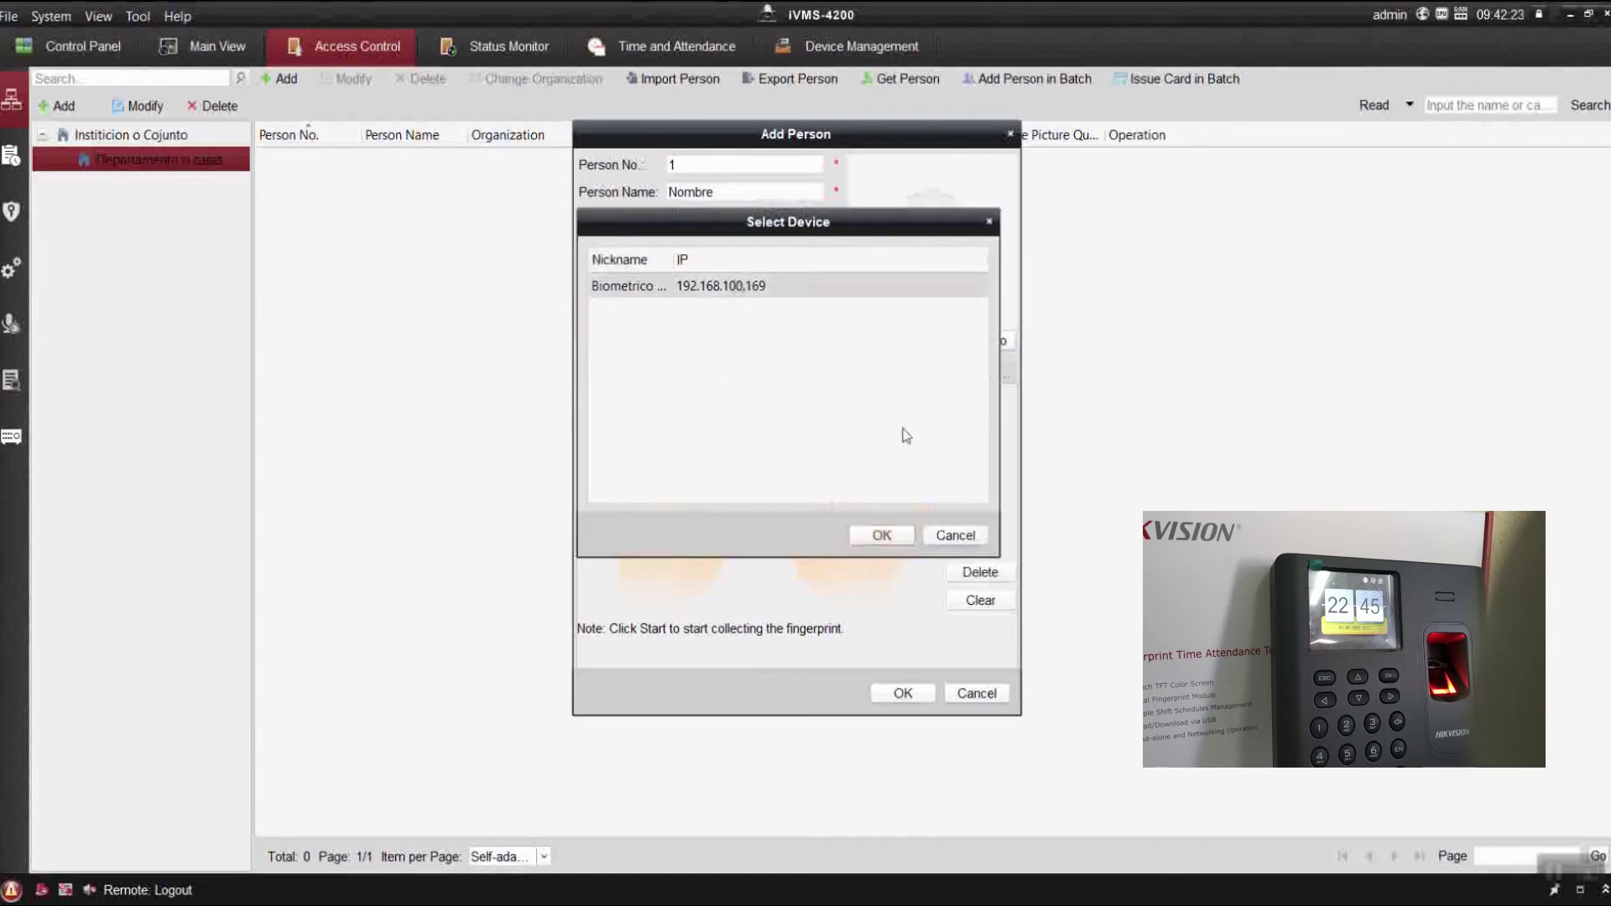
{"action": "left_click", "coordinate": [887, 533]}
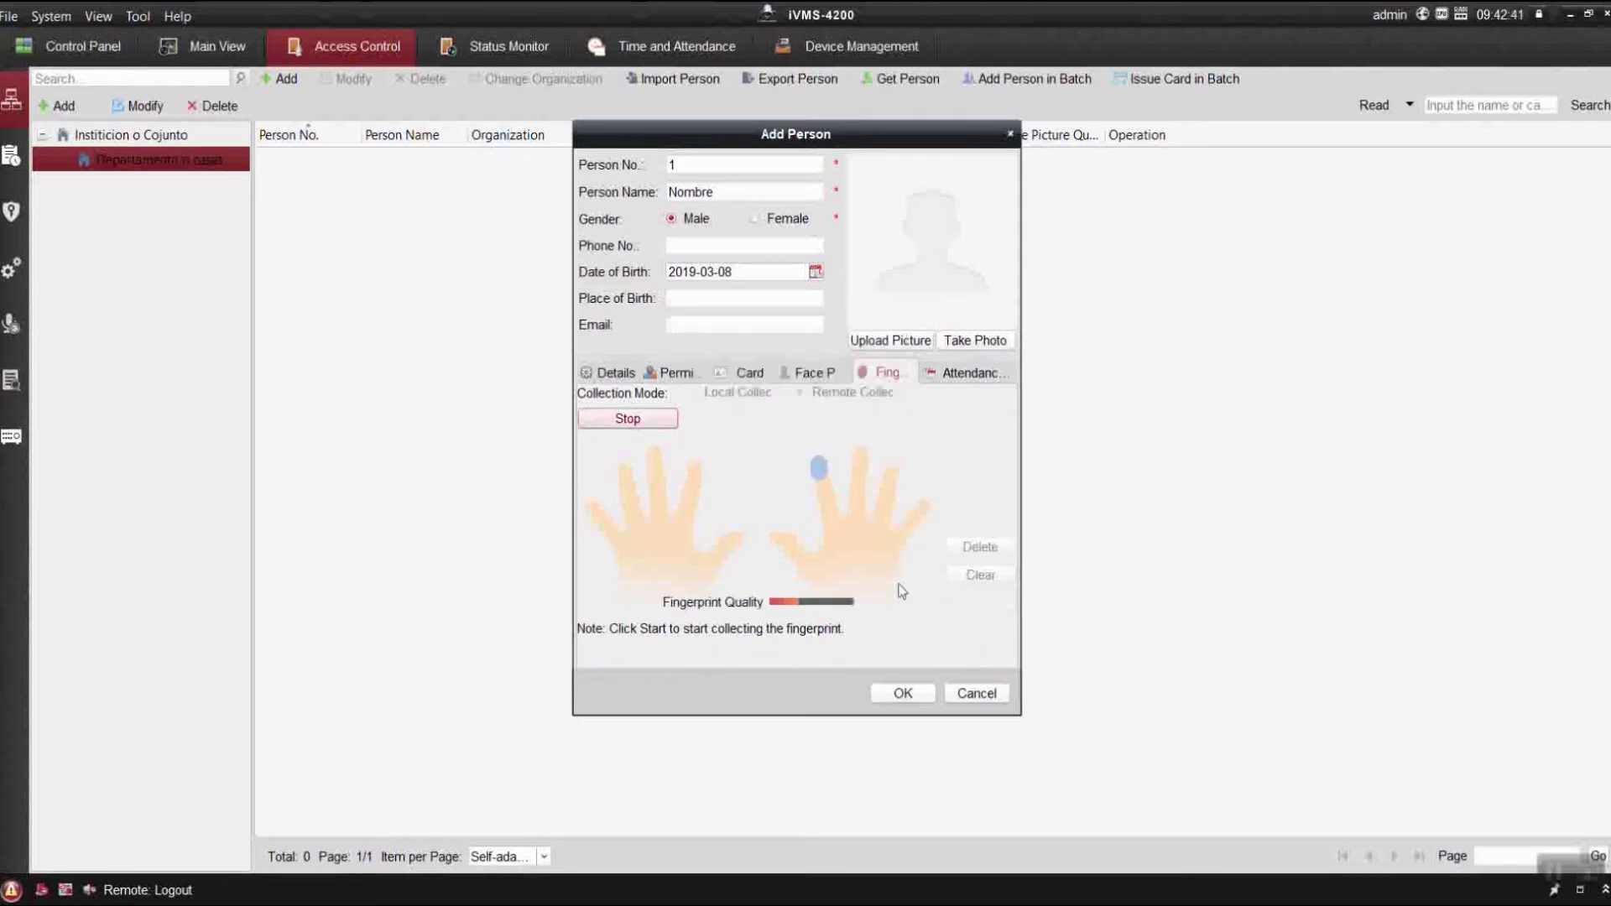
{"action": "left_click", "coordinate": [927, 694]}
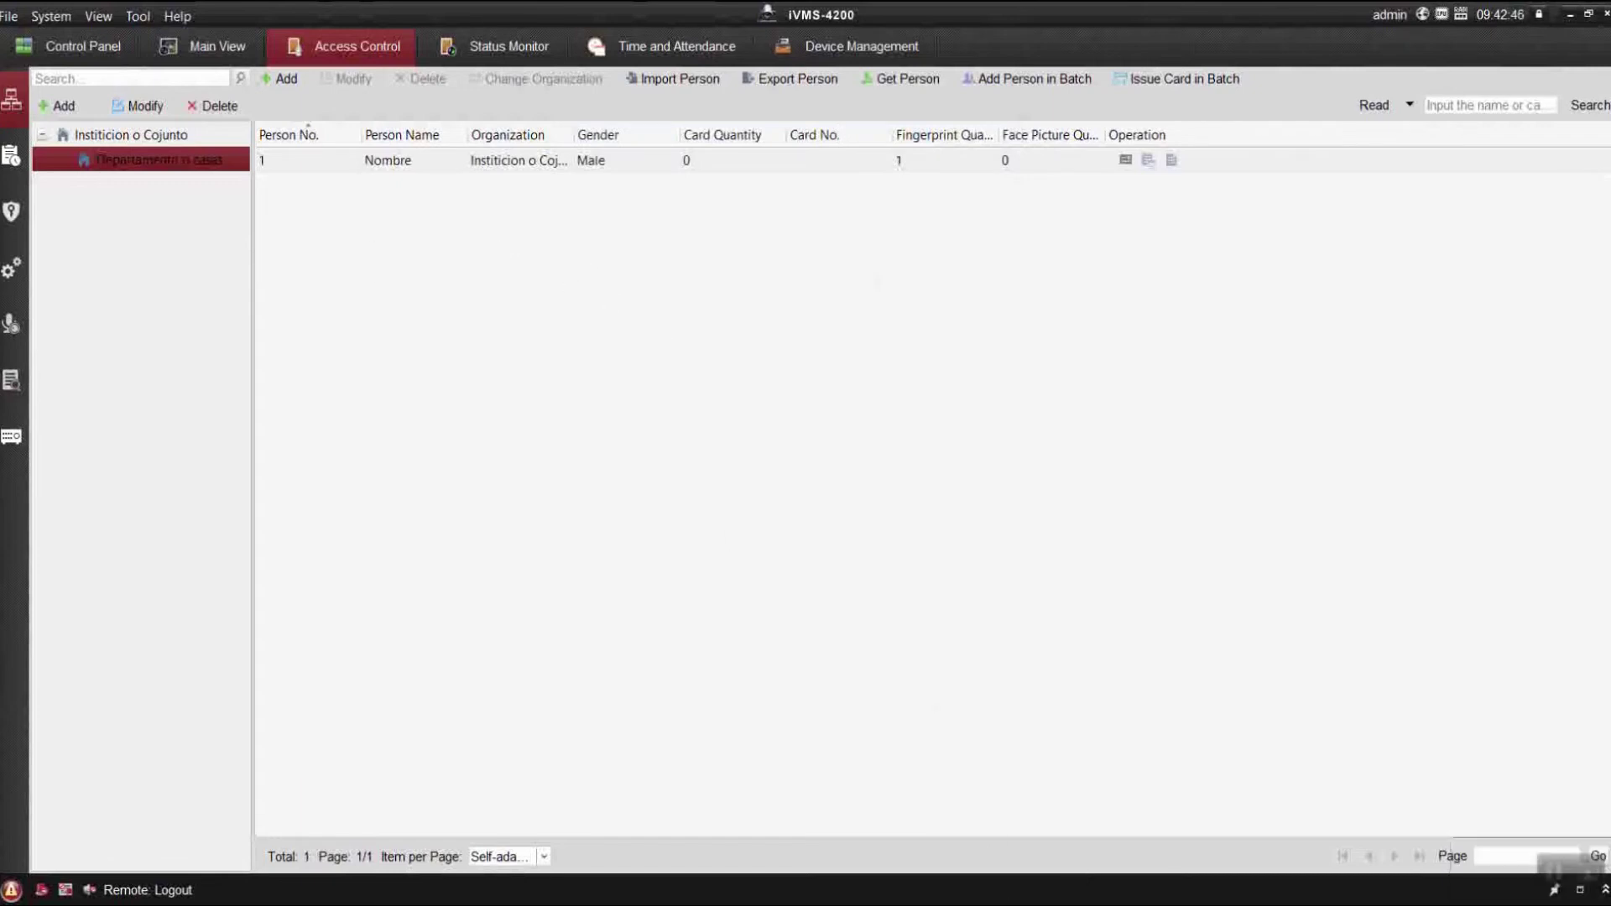
{"action": "key", "text": "alt+Tab"}
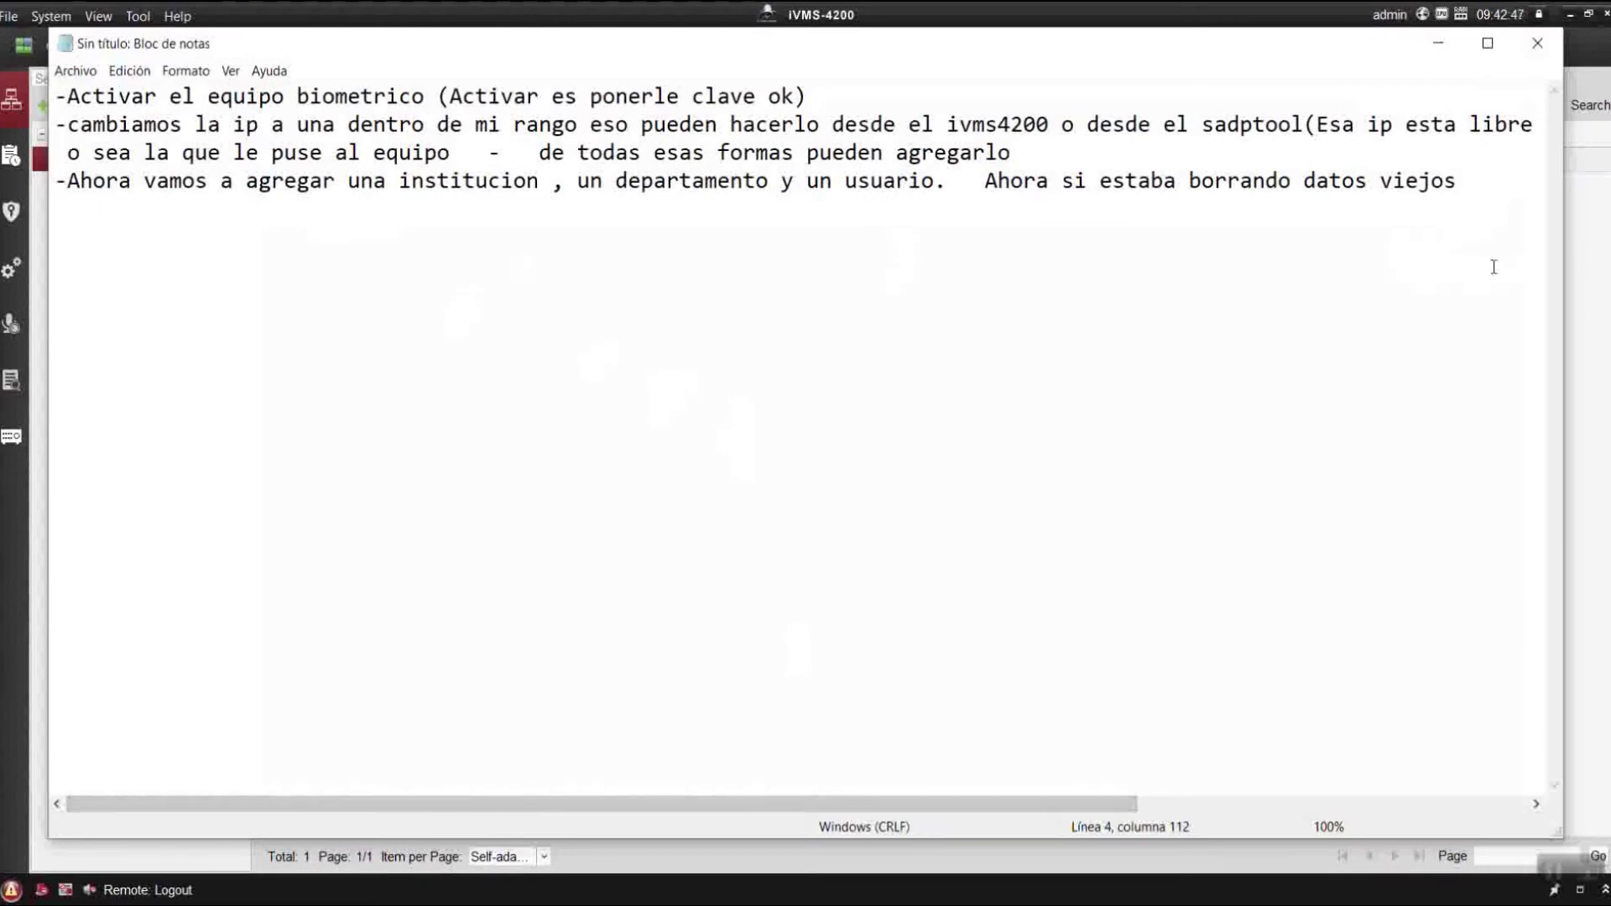
Note that the enrolled fingerprint doesn't work yet and a permission is needed, then minimize Notepad.
{"action": "key", "text": "Return"}
{"action": "key", "text": "Return"}
{"action": "type", "text": "-Ya utili"}
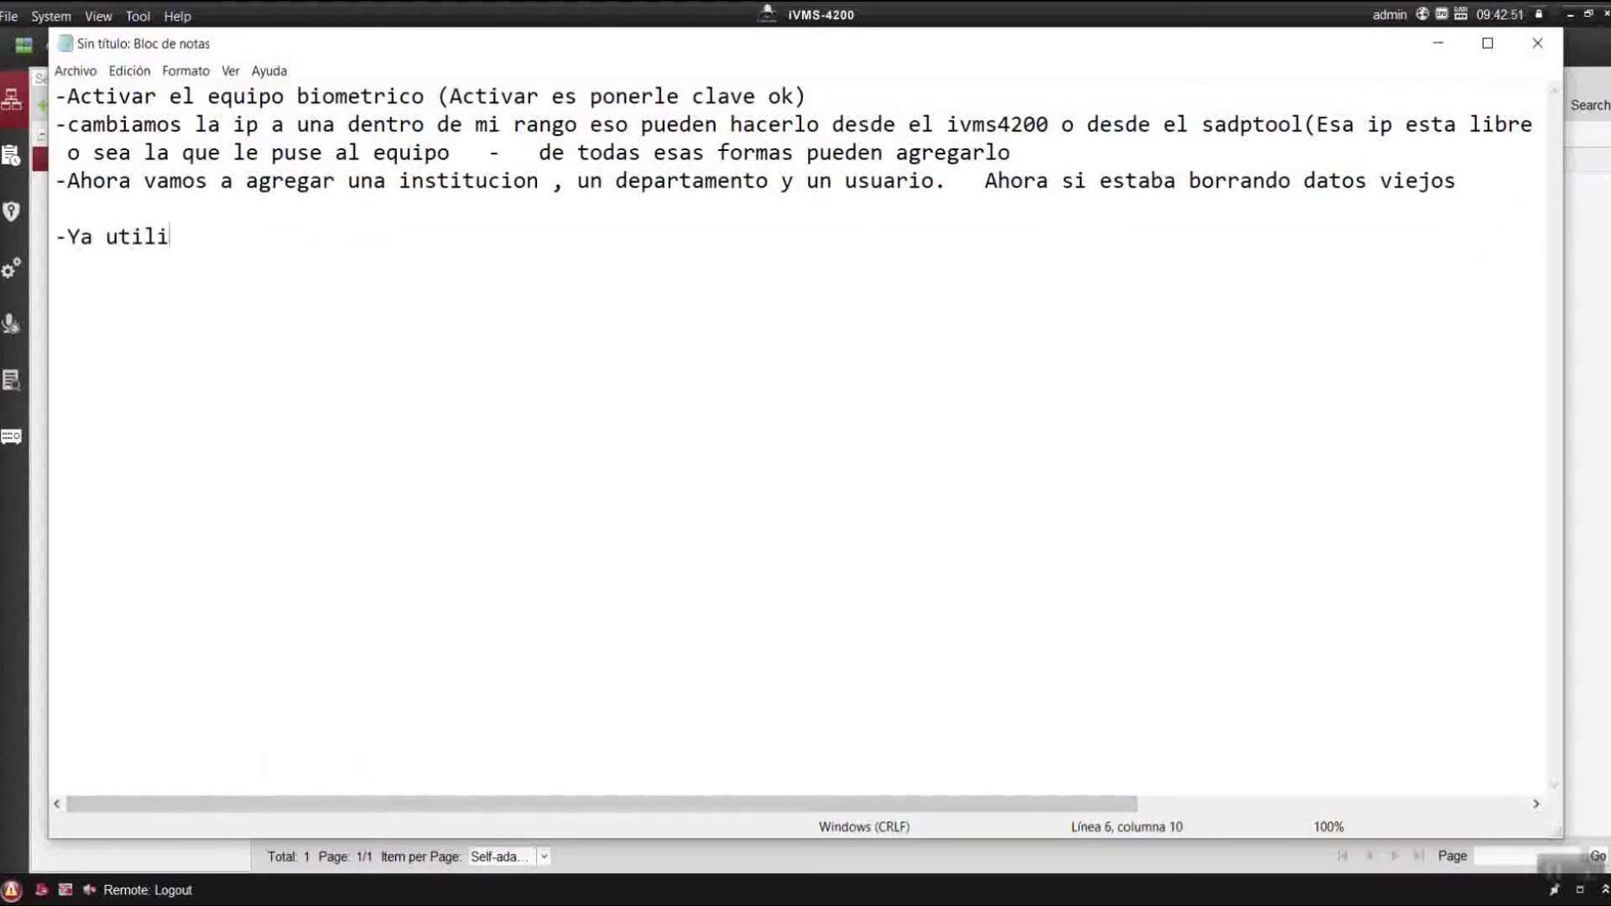
{"action": "type", "text": "ze el"}
{"action": "type", "text": "e mismo e"}
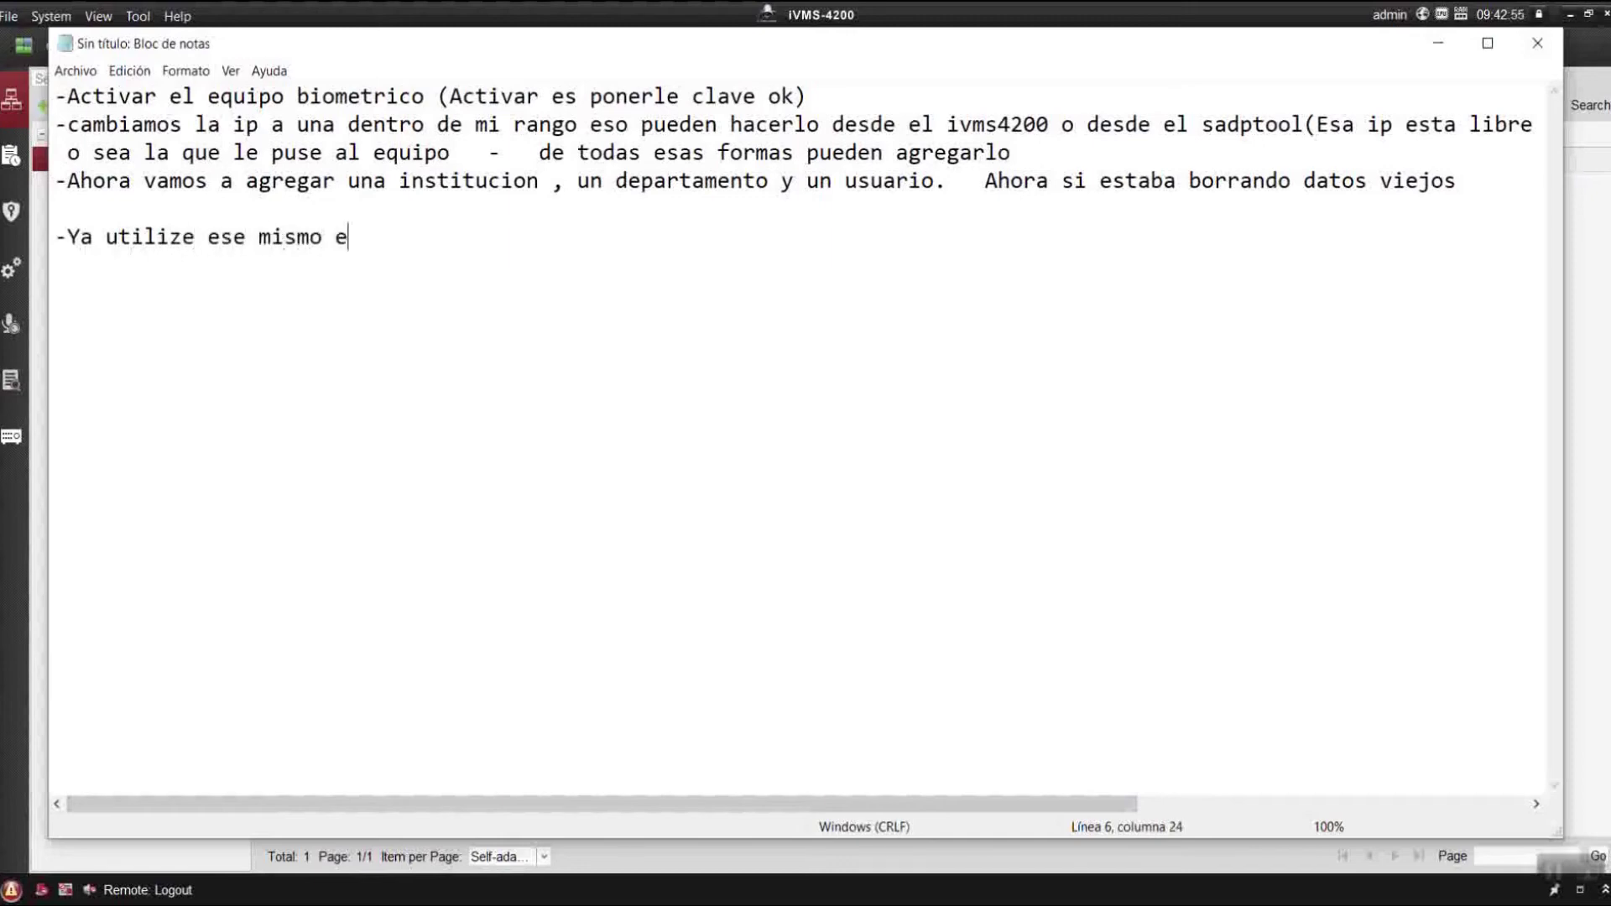
{"action": "type", "text": "quipo p"}
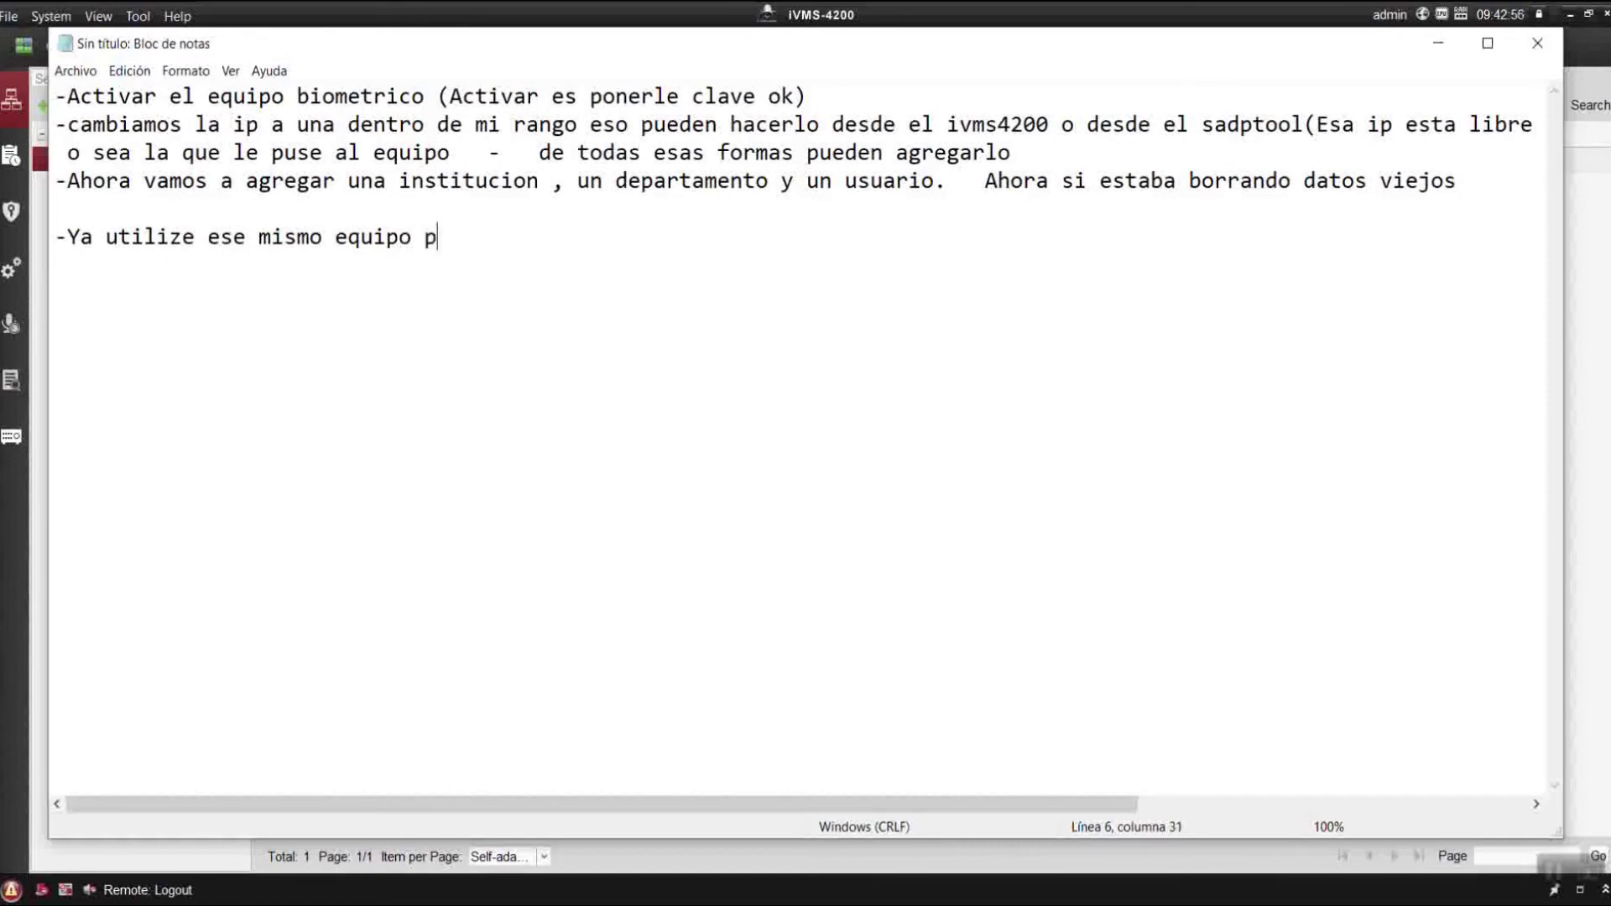
{"action": "type", "text": "ara enrolar mi hu"}
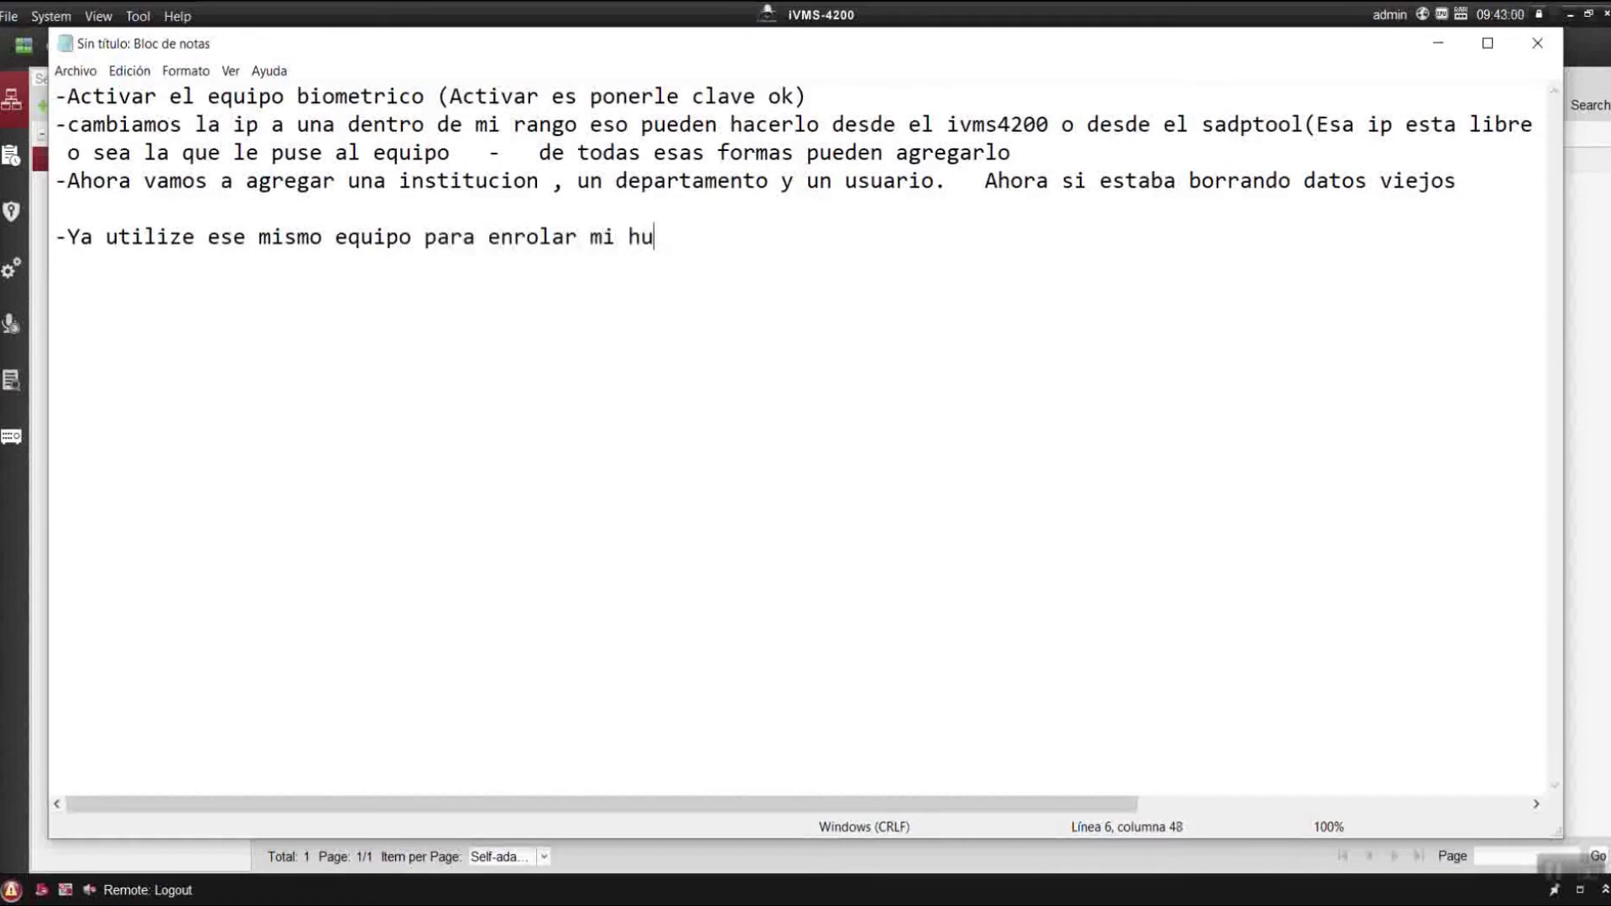
{"action": "type", "text": "ella per"}
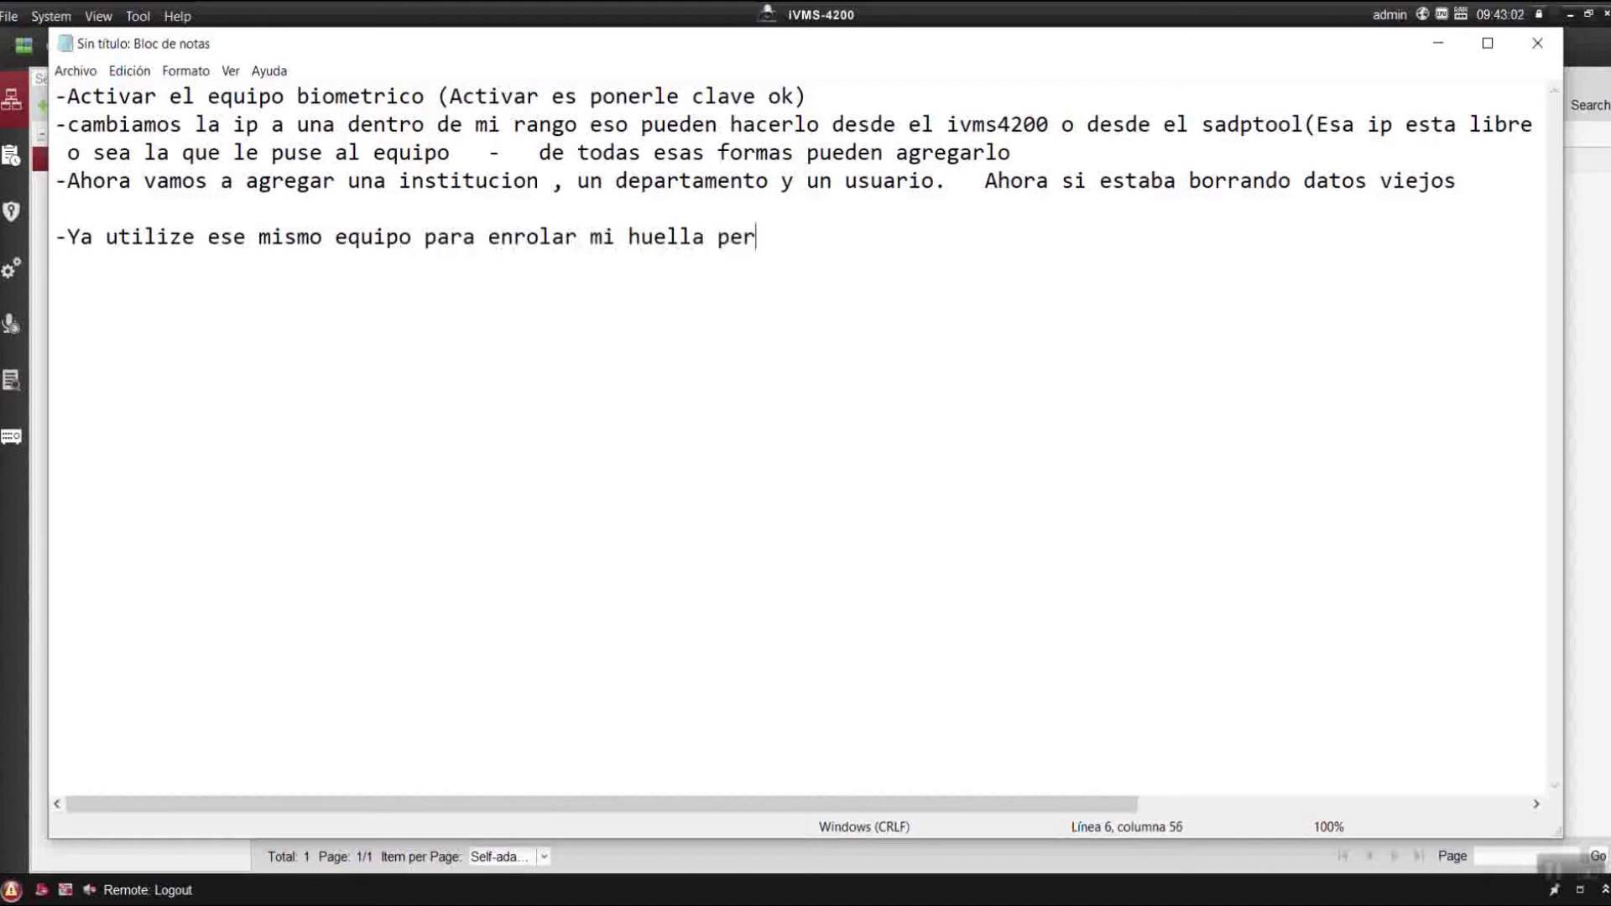
{"action": "type", "text": "o aun esa huella "}
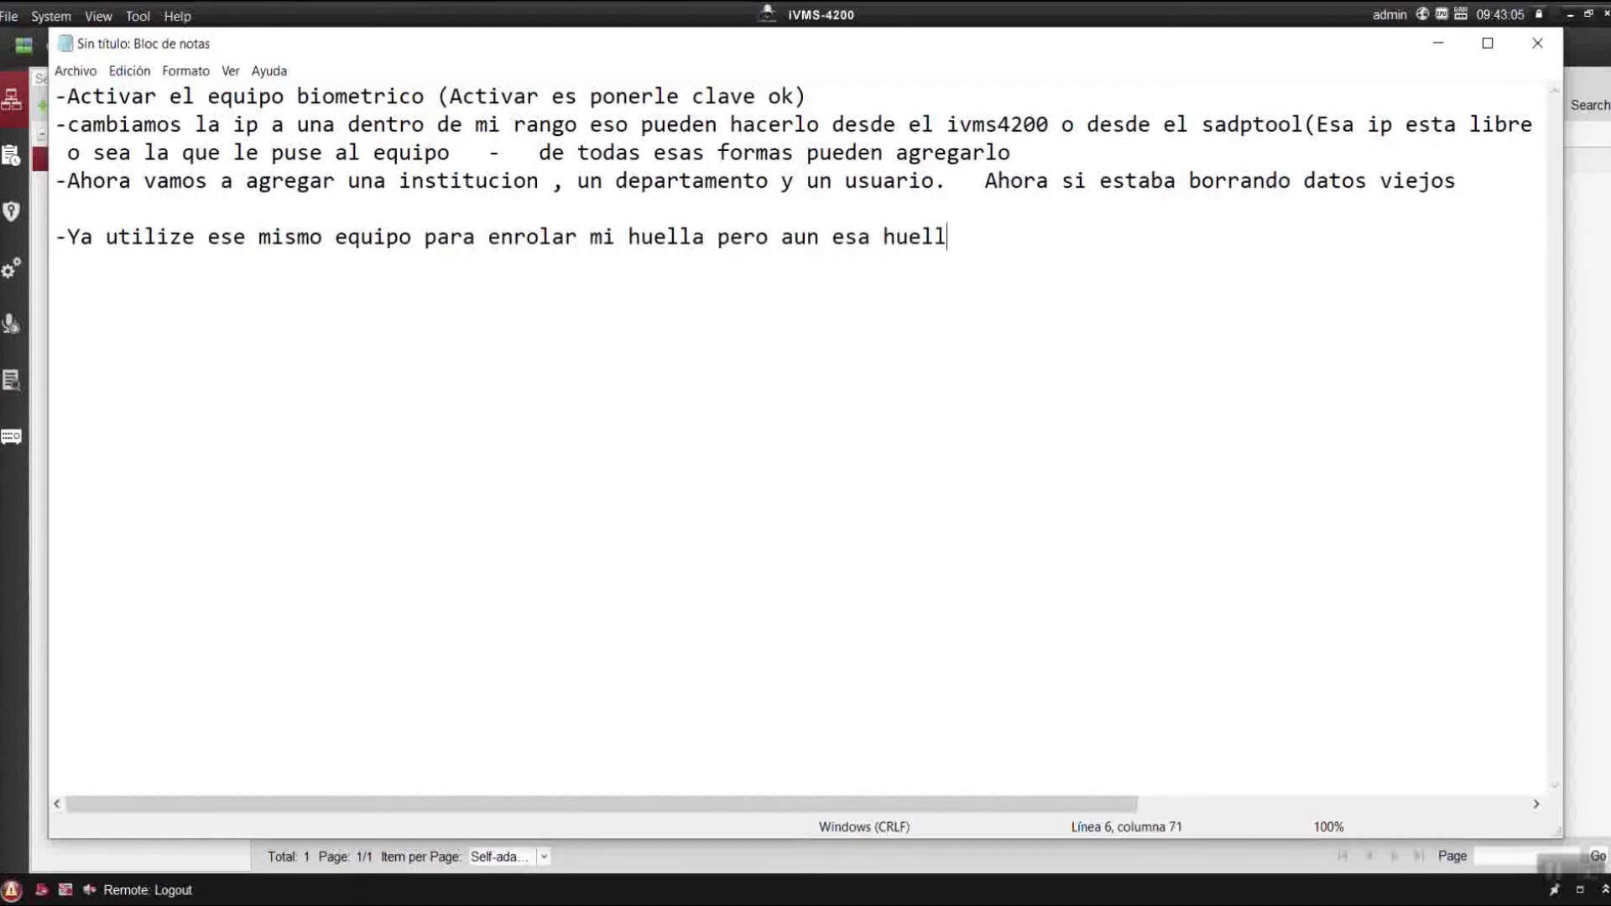
{"action": "type", "text": "no funciona en"}
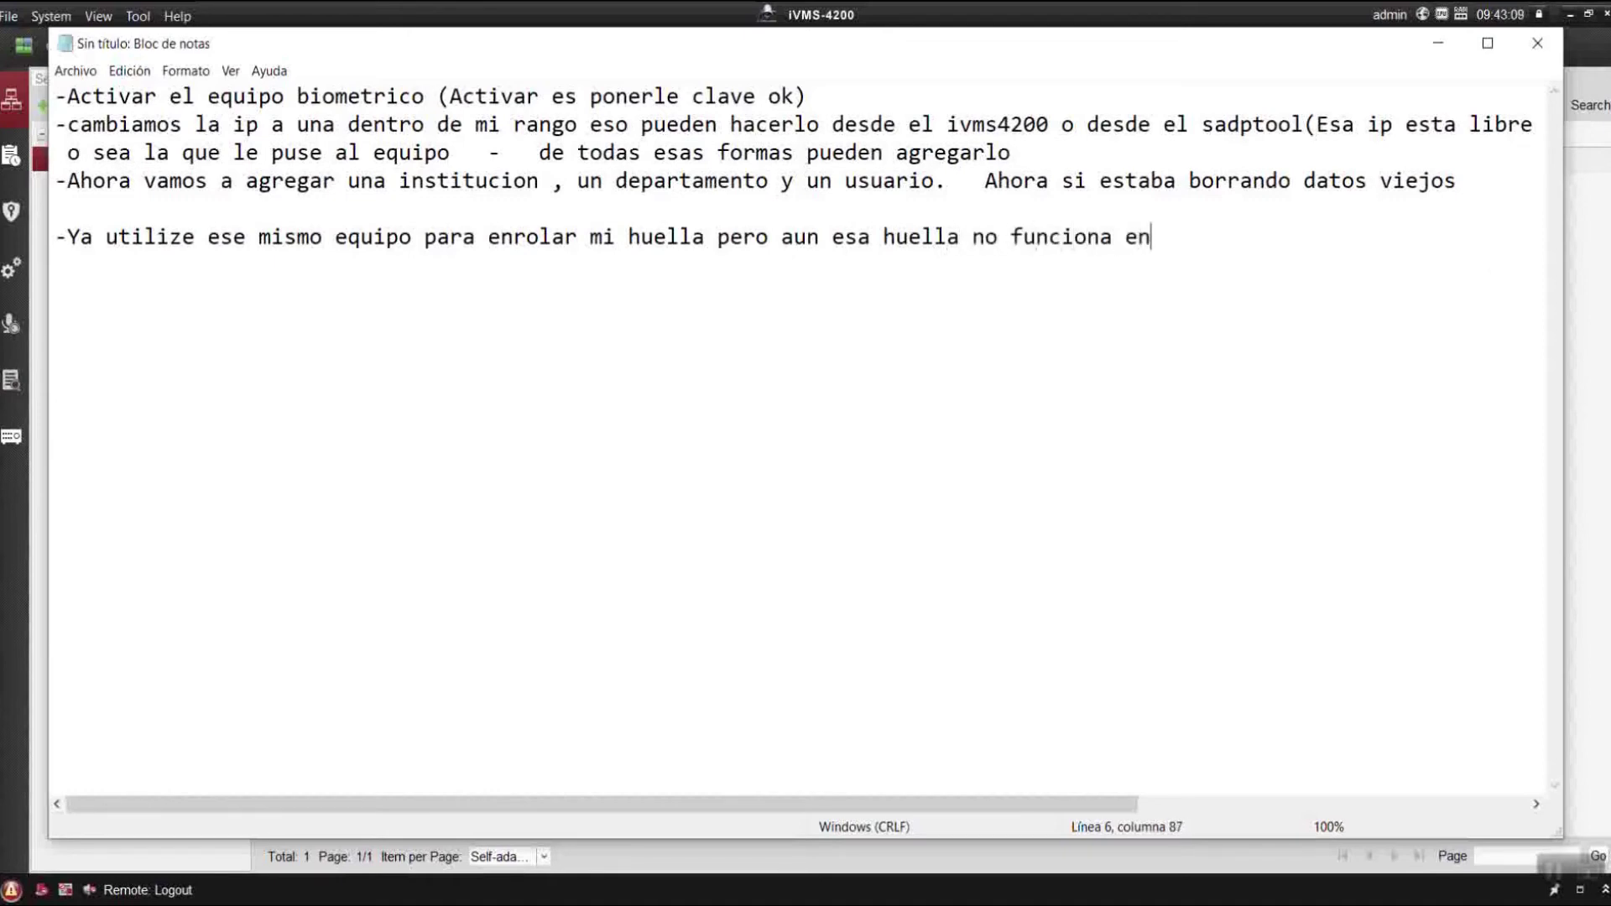
{"action": "type", "text": " el equi"}
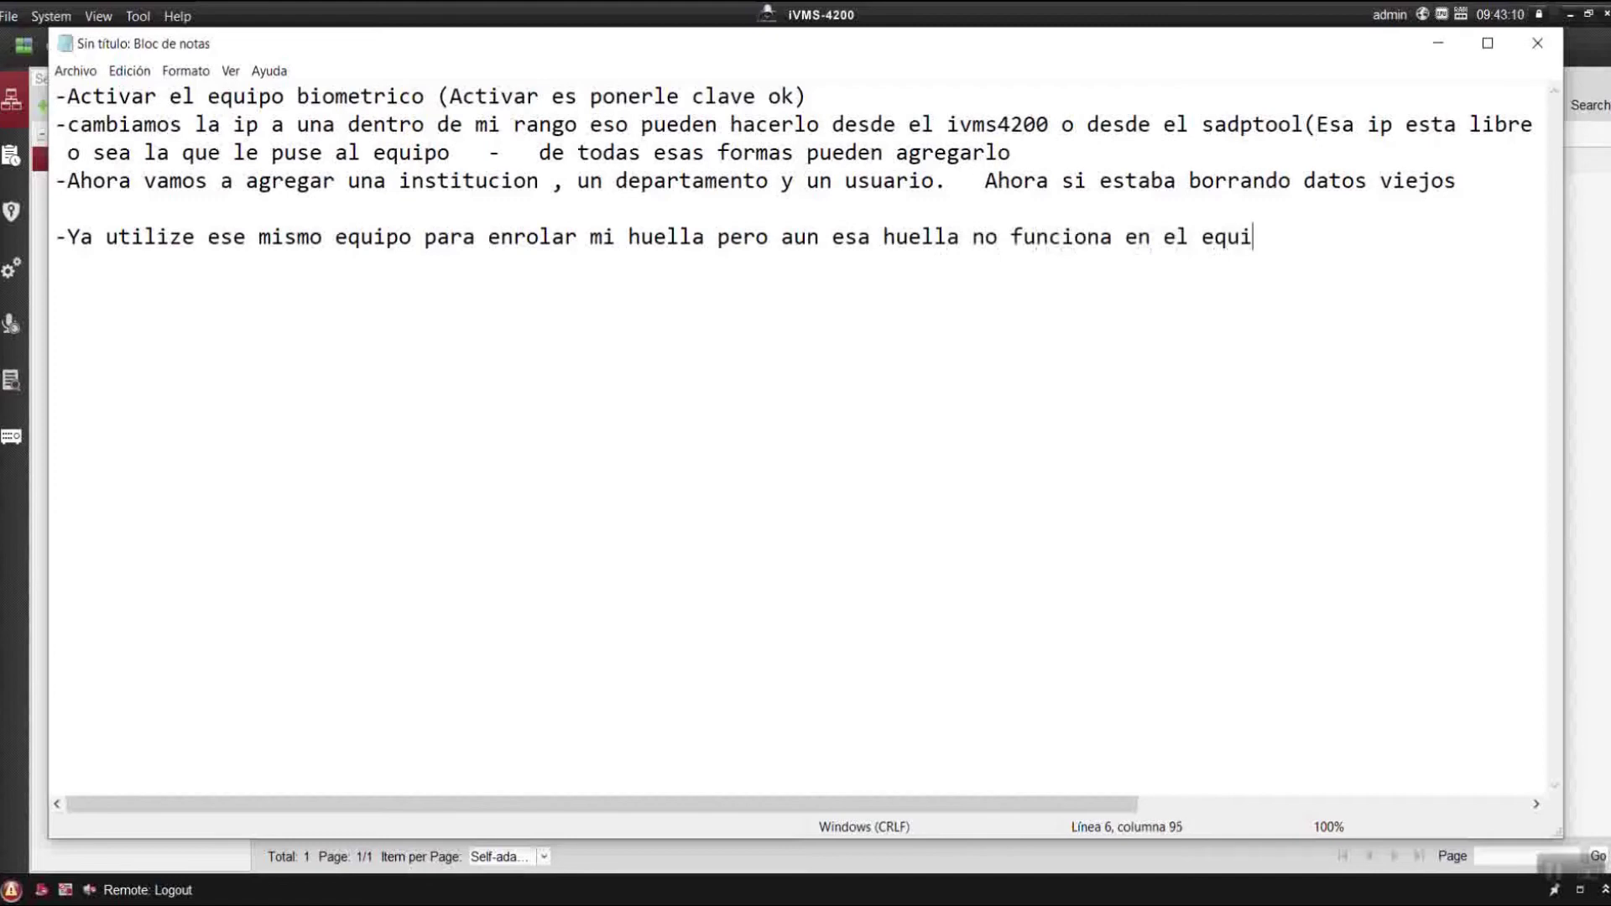
{"action": "type", "text": "po por que no "}
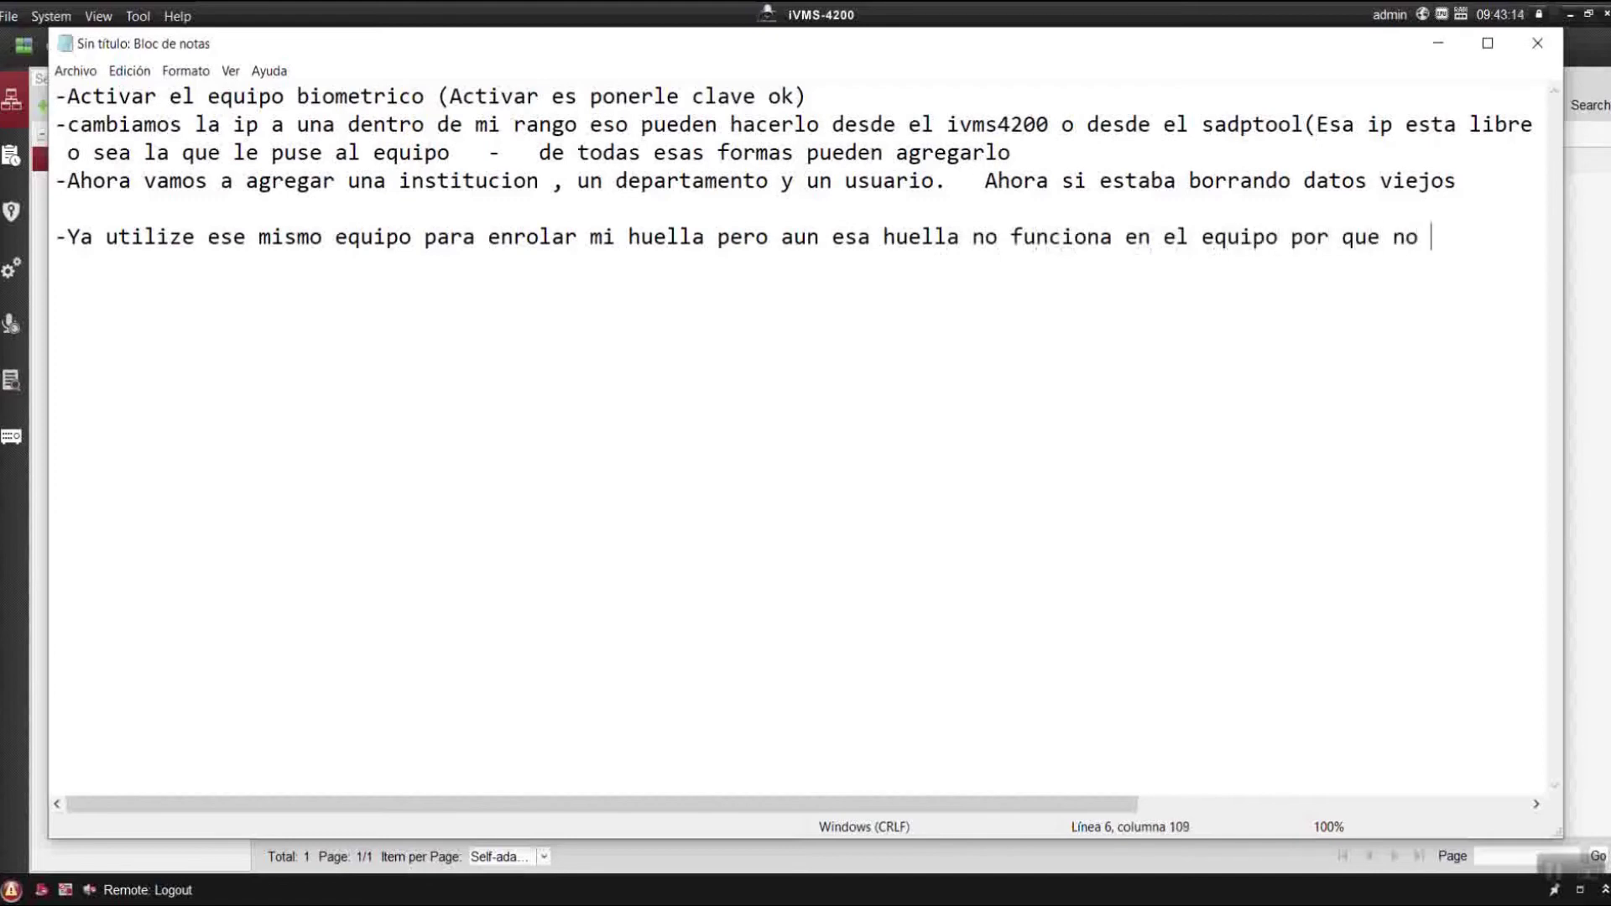
{"action": "type", "text": "eh guardado"}
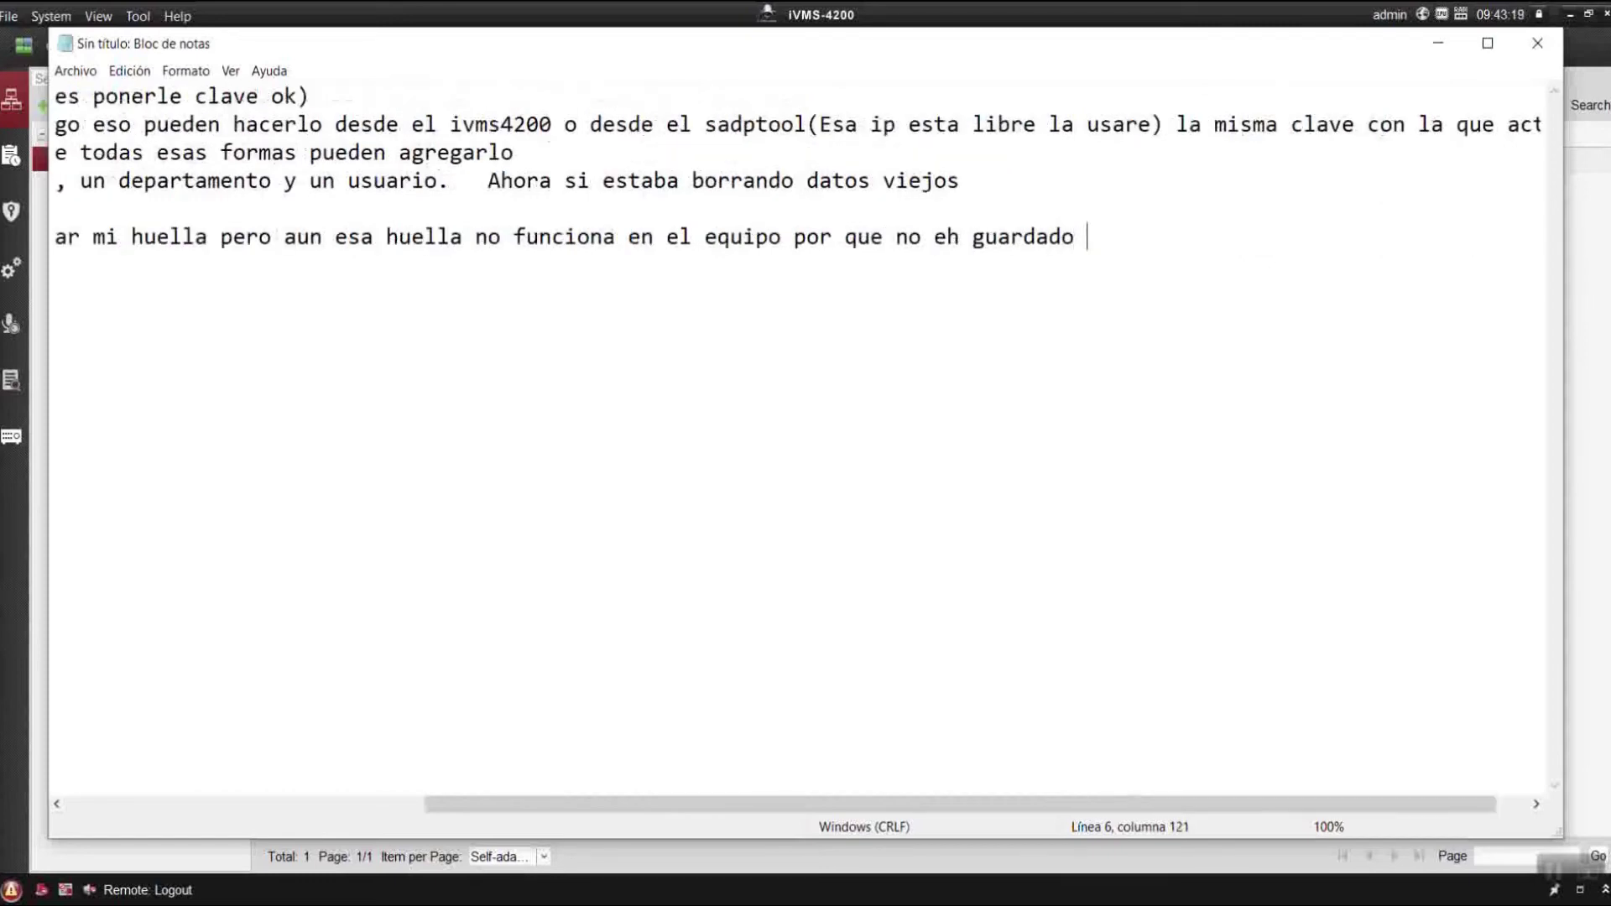
{"action": "key", "text": "Return"}
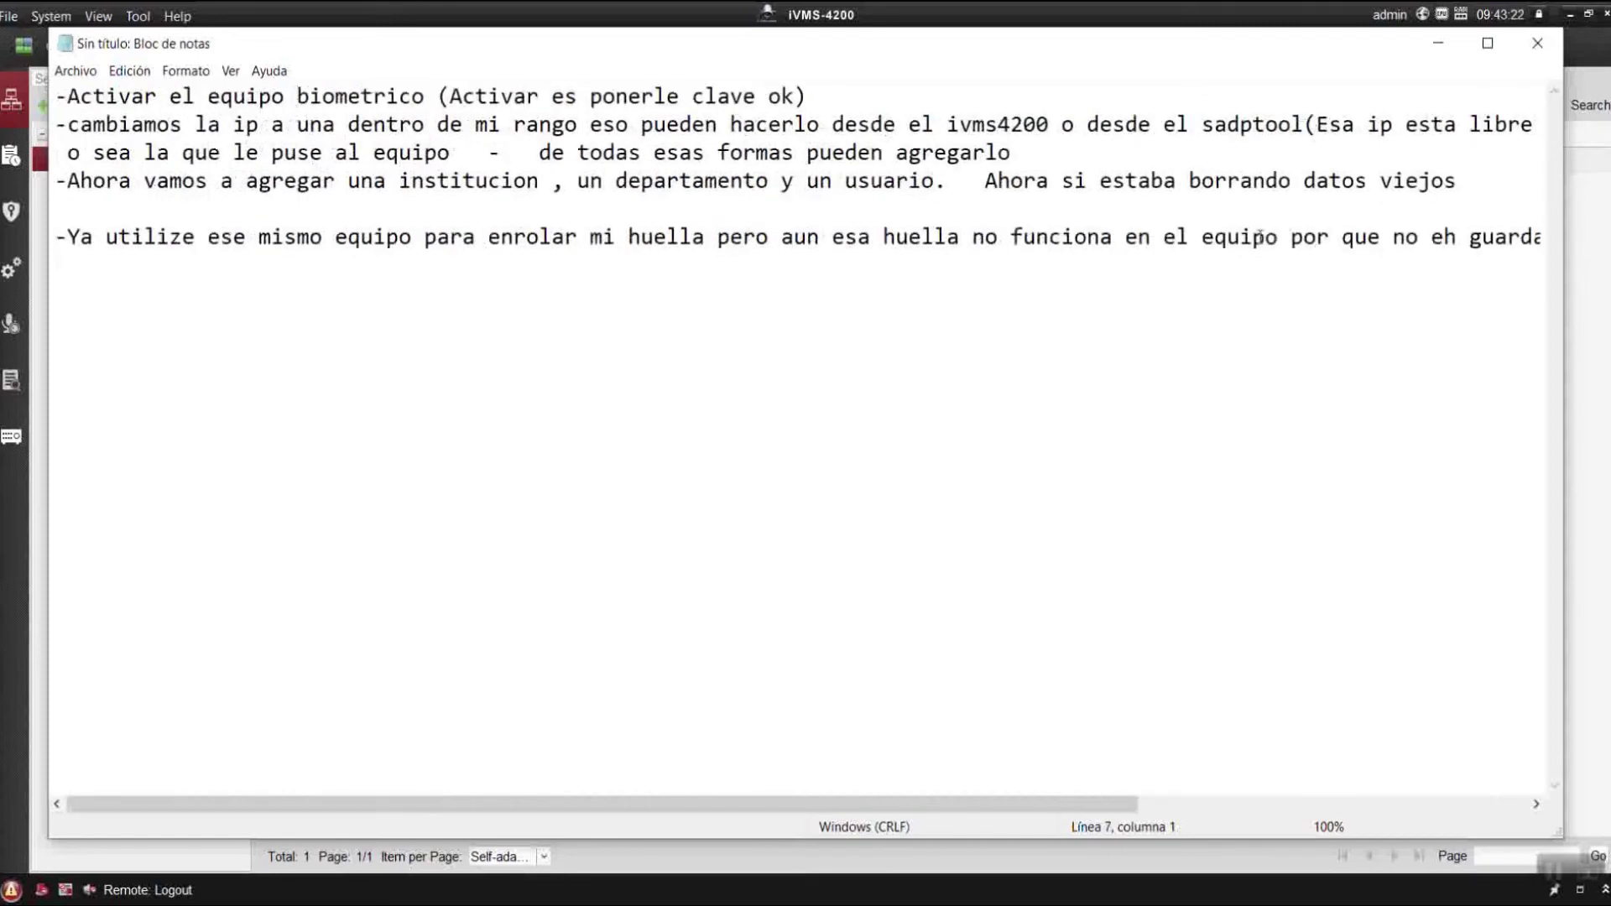
{"action": "key", "text": "Return"}
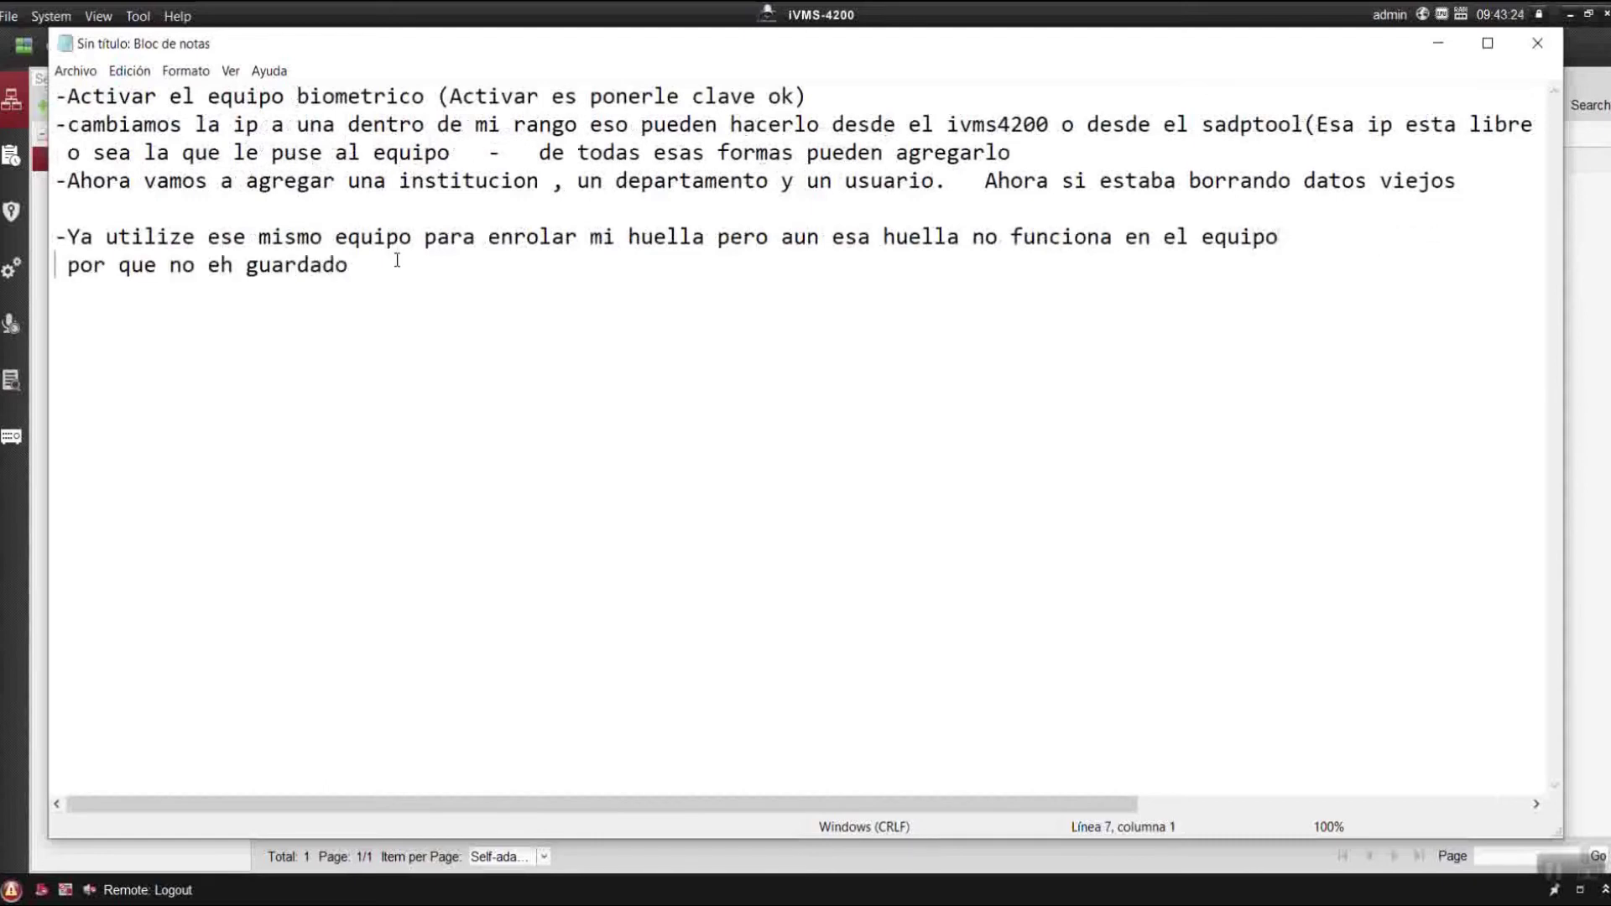
{"action": "type", "text": "al usua"}
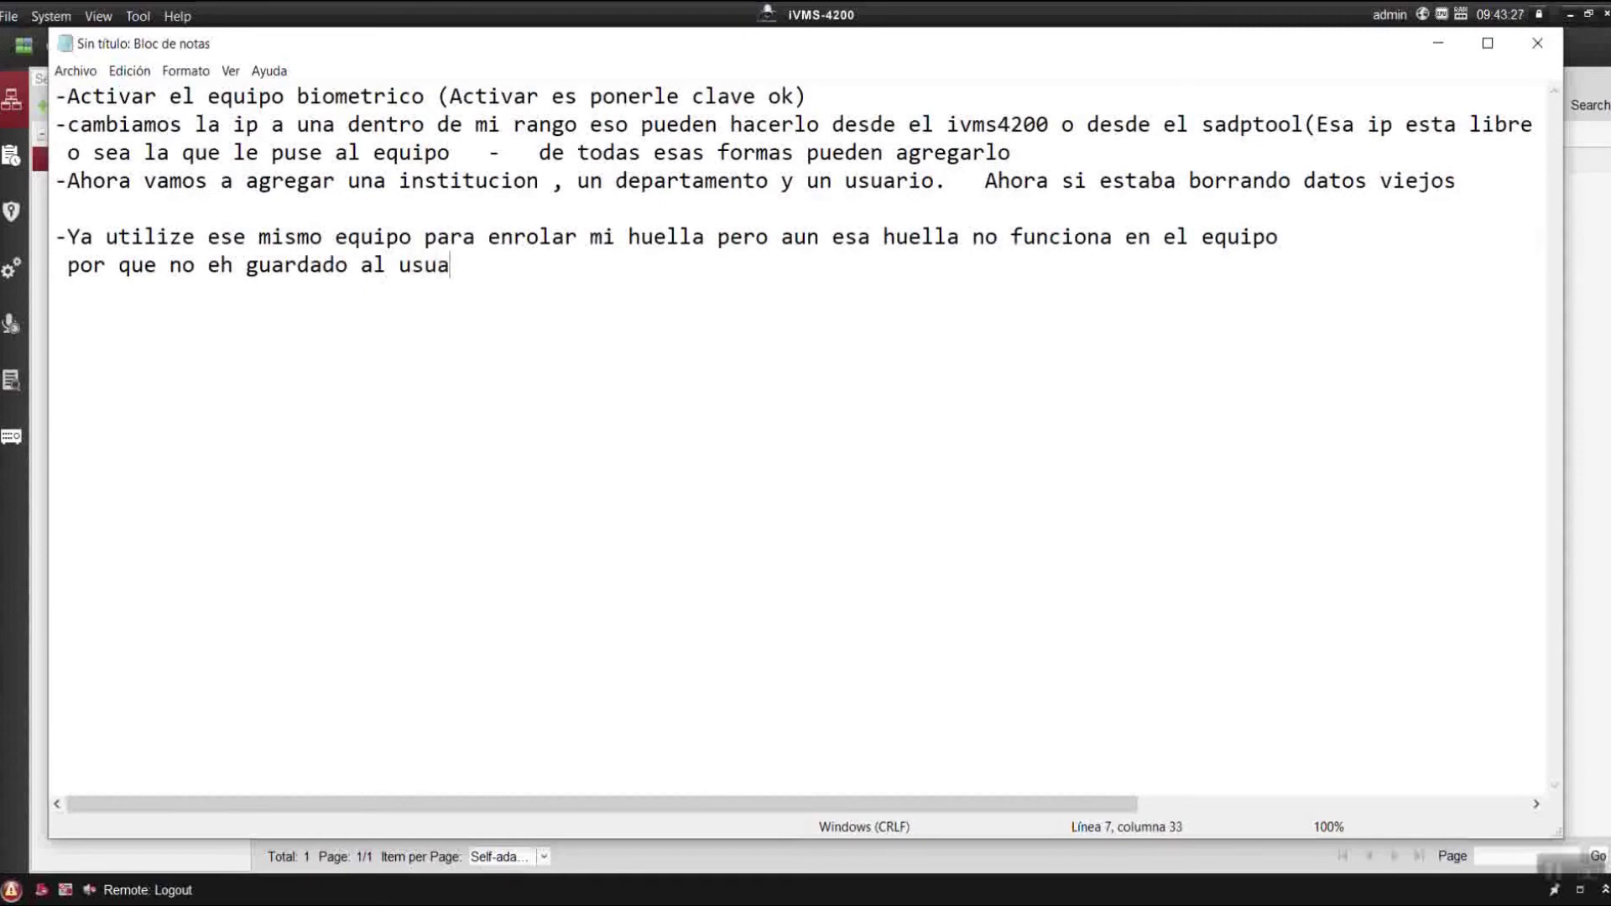
{"action": "type", "text": "rio en el . par"}
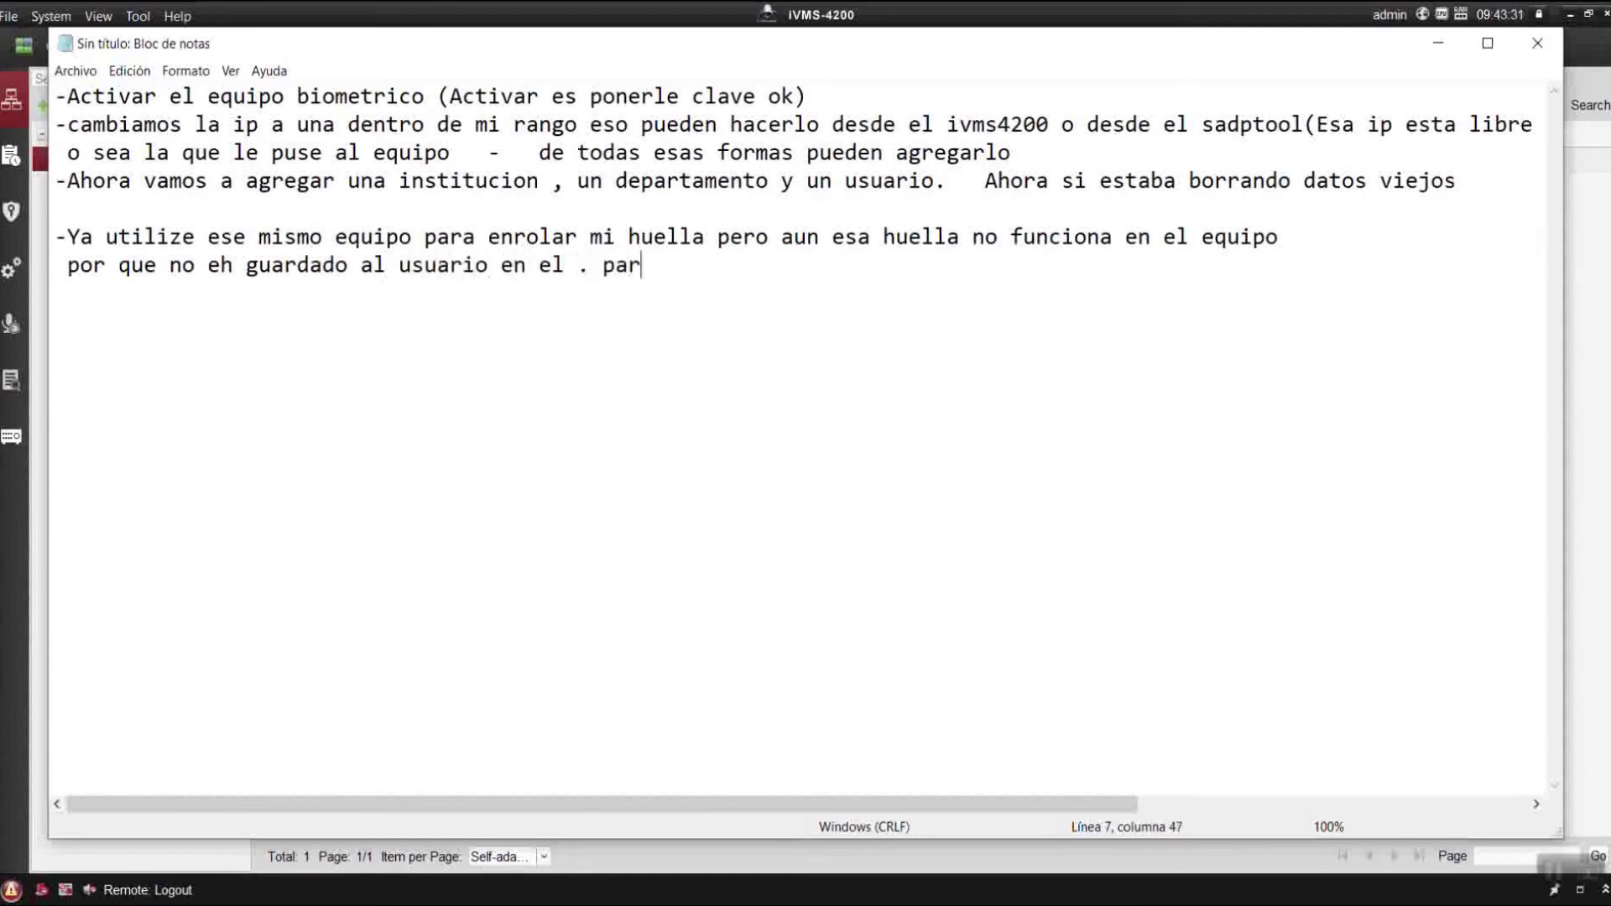
{"action": "type", "text": "a ello debo crear"}
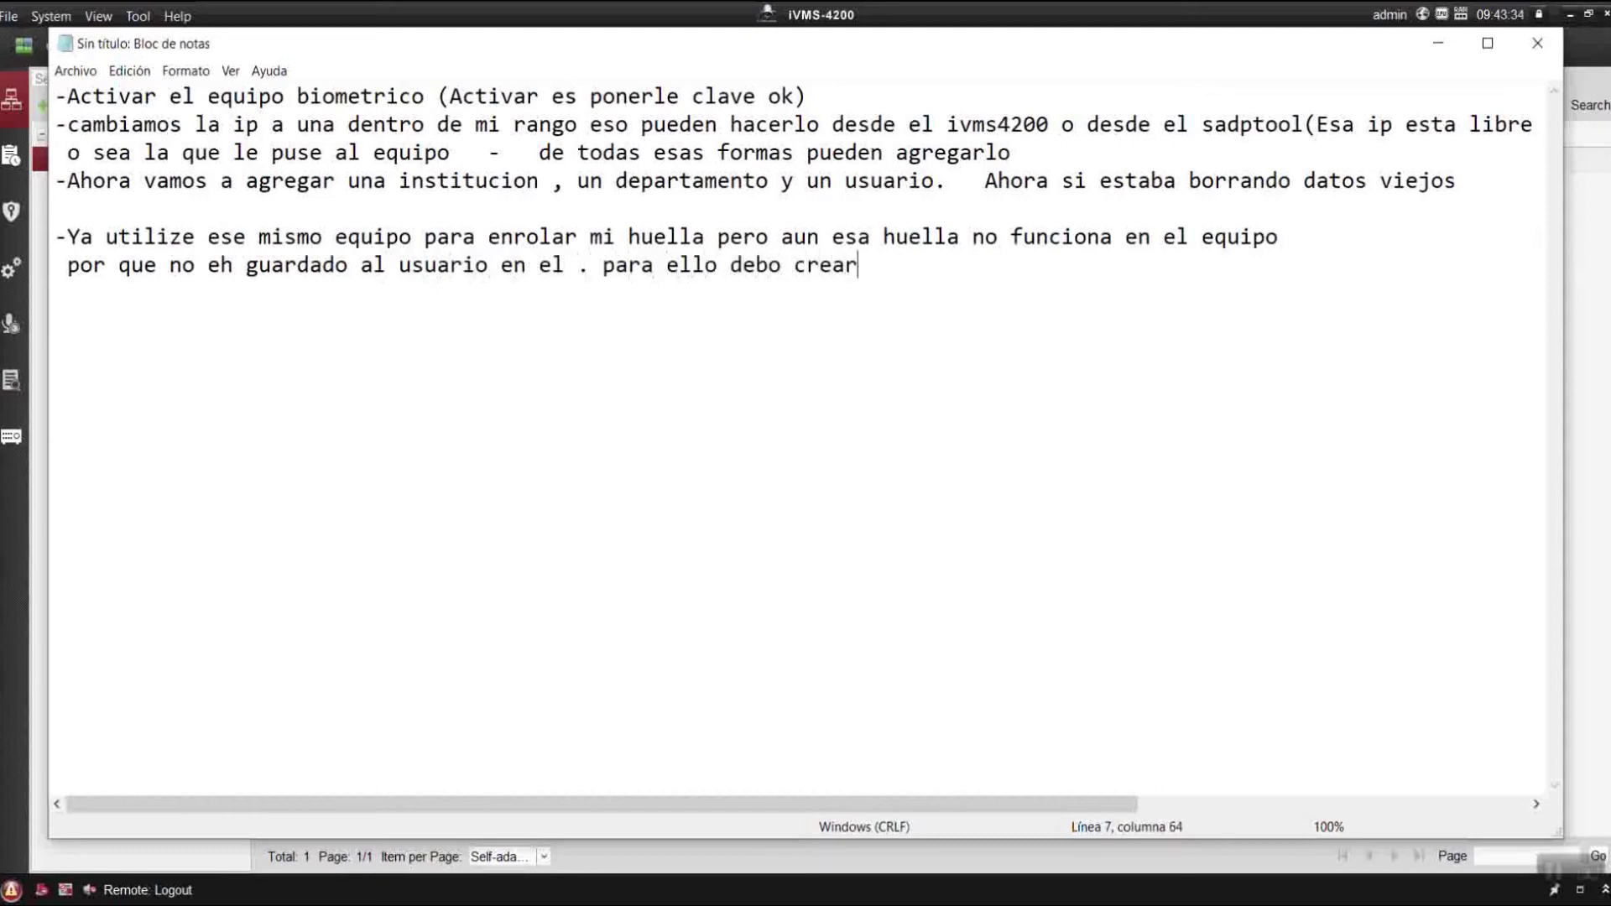
{"action": "type", "text": " un permiso.Veamos!"}
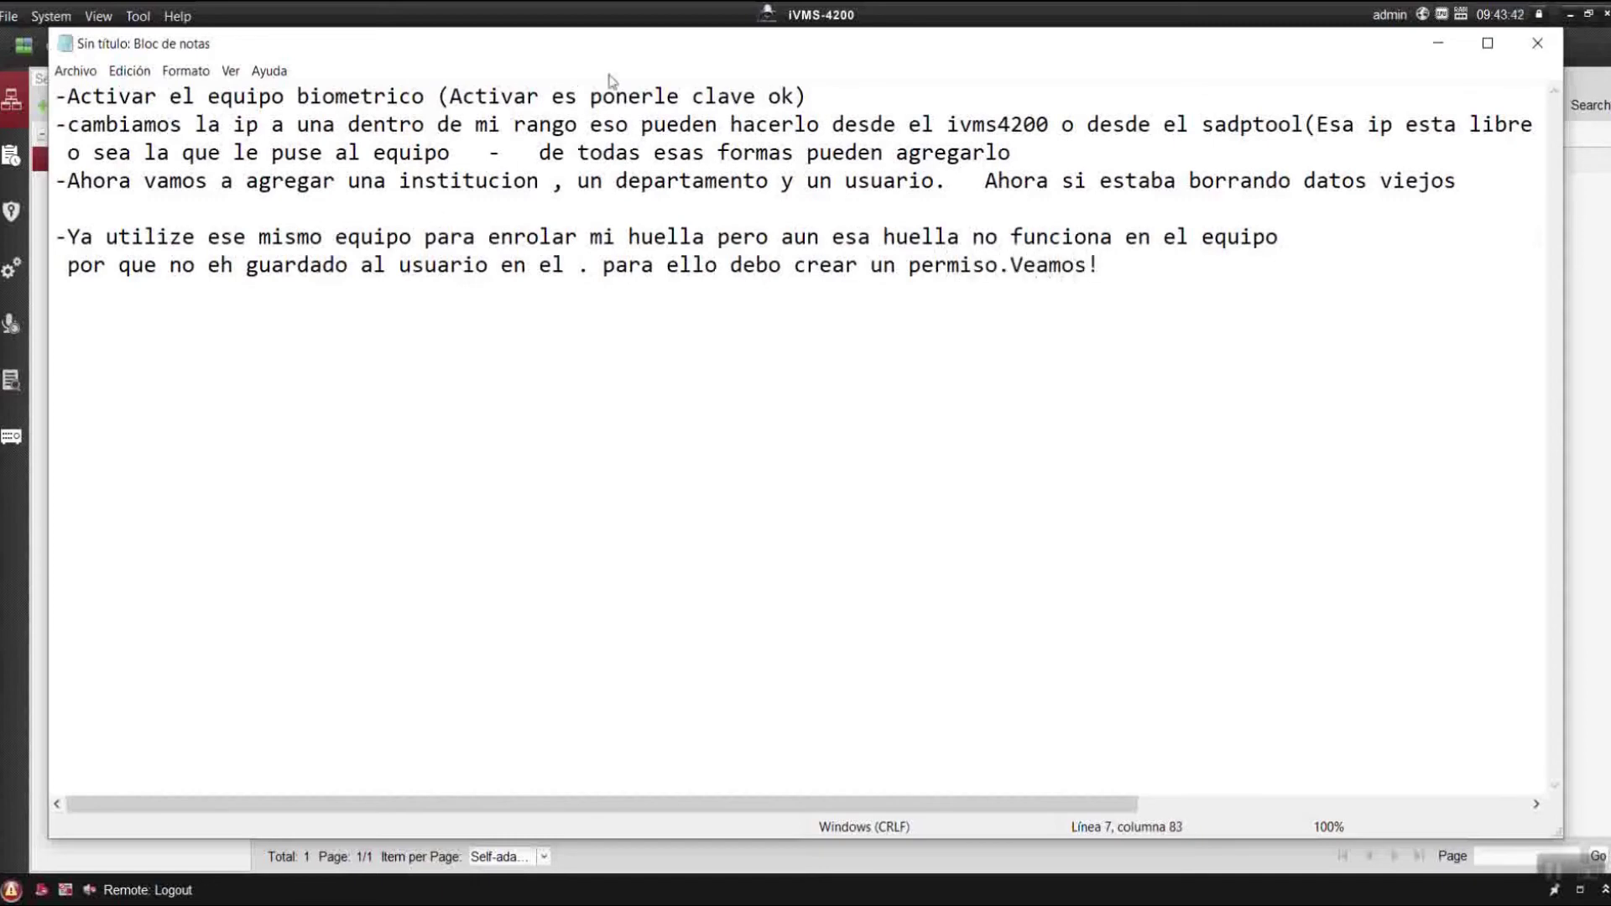
{"action": "left_click", "coordinate": [1438, 43]}
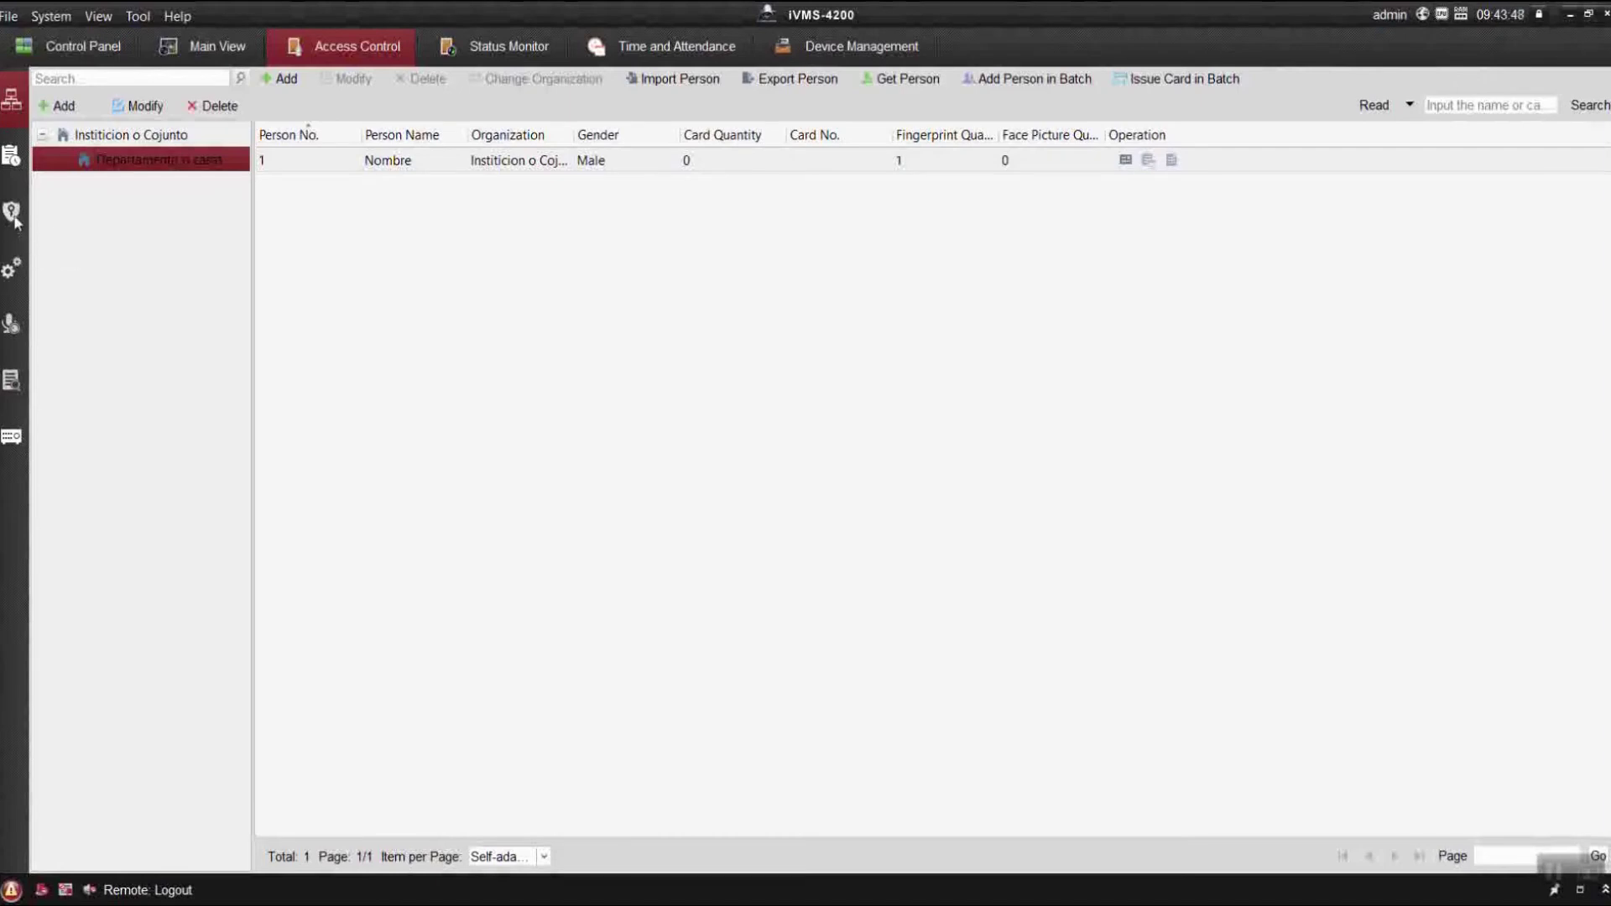
Create a new access permission named 'Nombre del permiso'.
{"action": "left_click", "coordinate": [13, 215]}
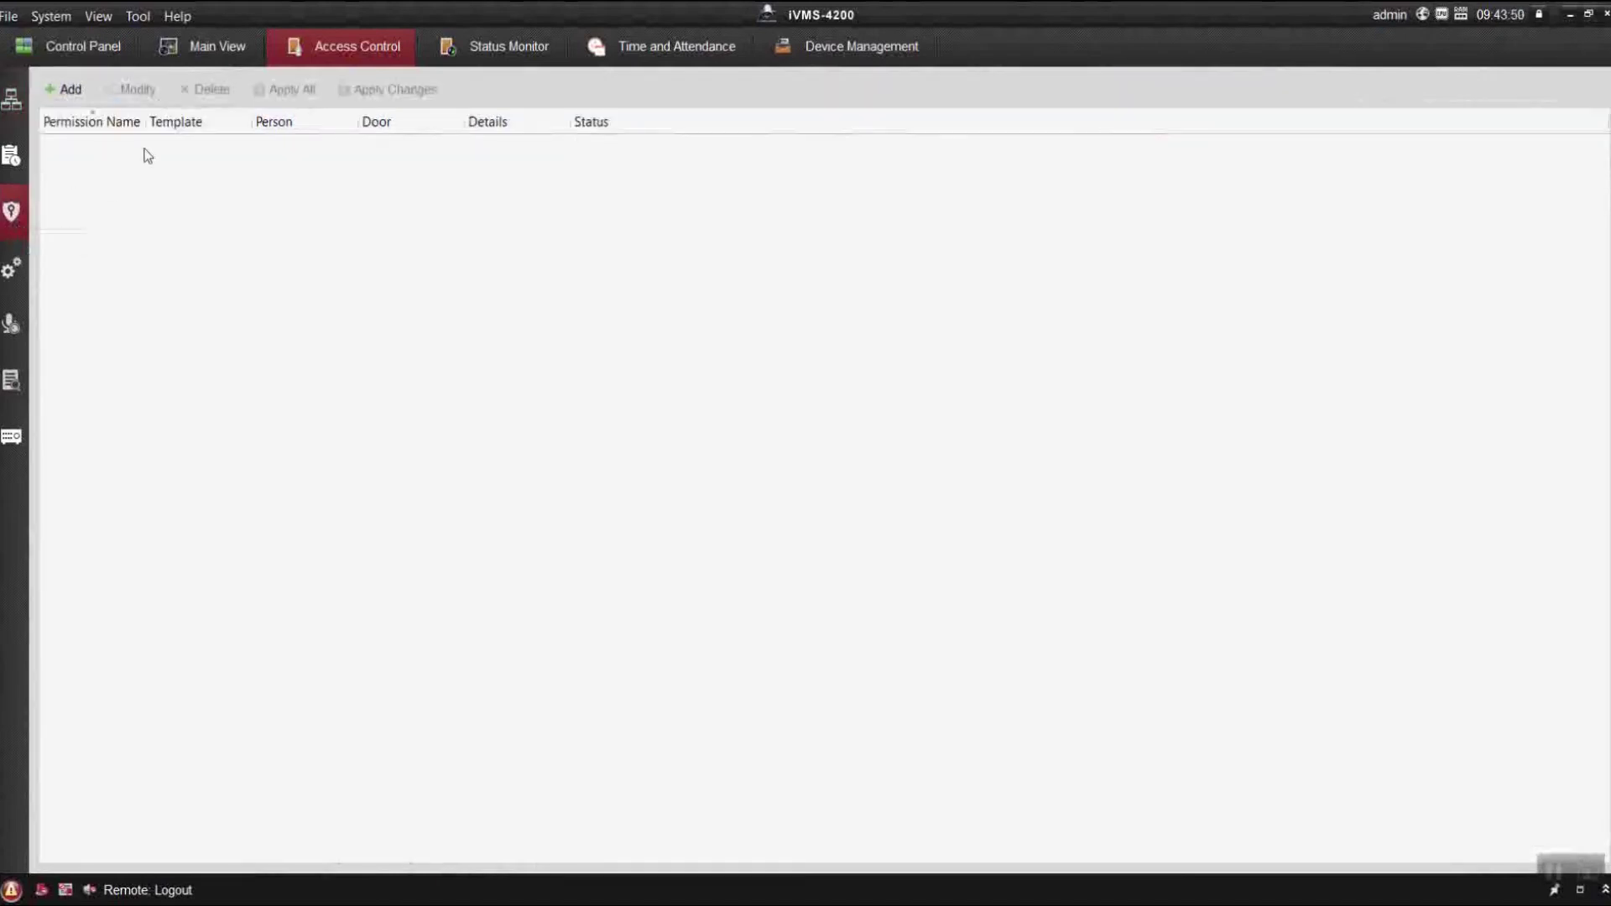
{"action": "left_click", "coordinate": [67, 89]}
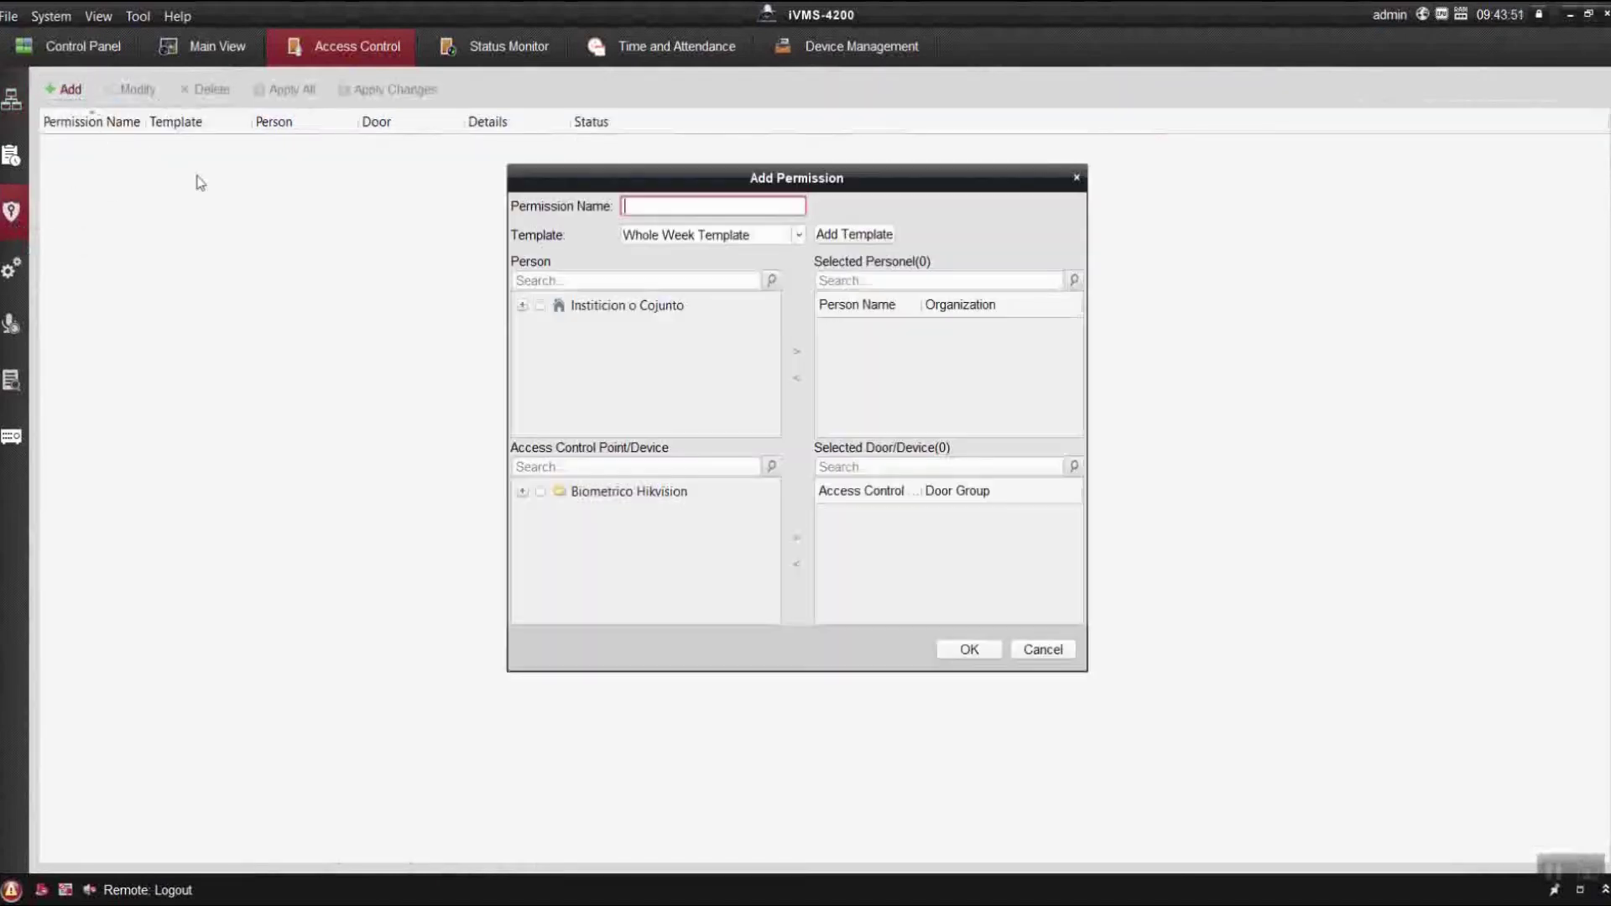
{"action": "type", "text": "Nombre del permiso"}
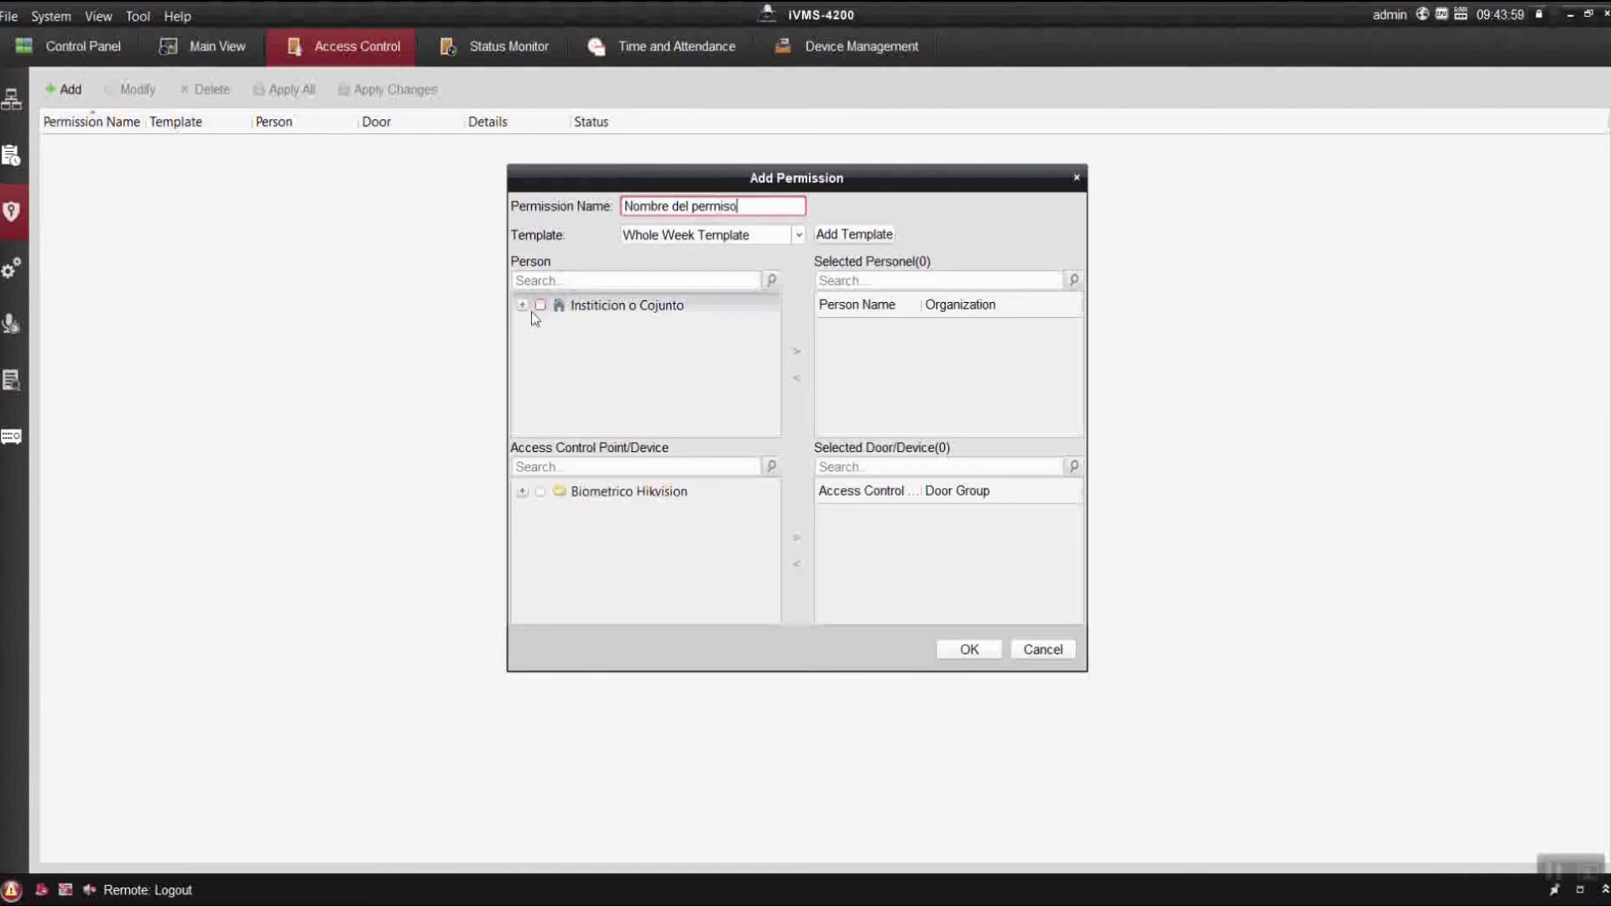
Include the institution, person Nombre, and Biometrico Hikvision's Door1 in the permission.
{"action": "left_click", "coordinate": [523, 305]}
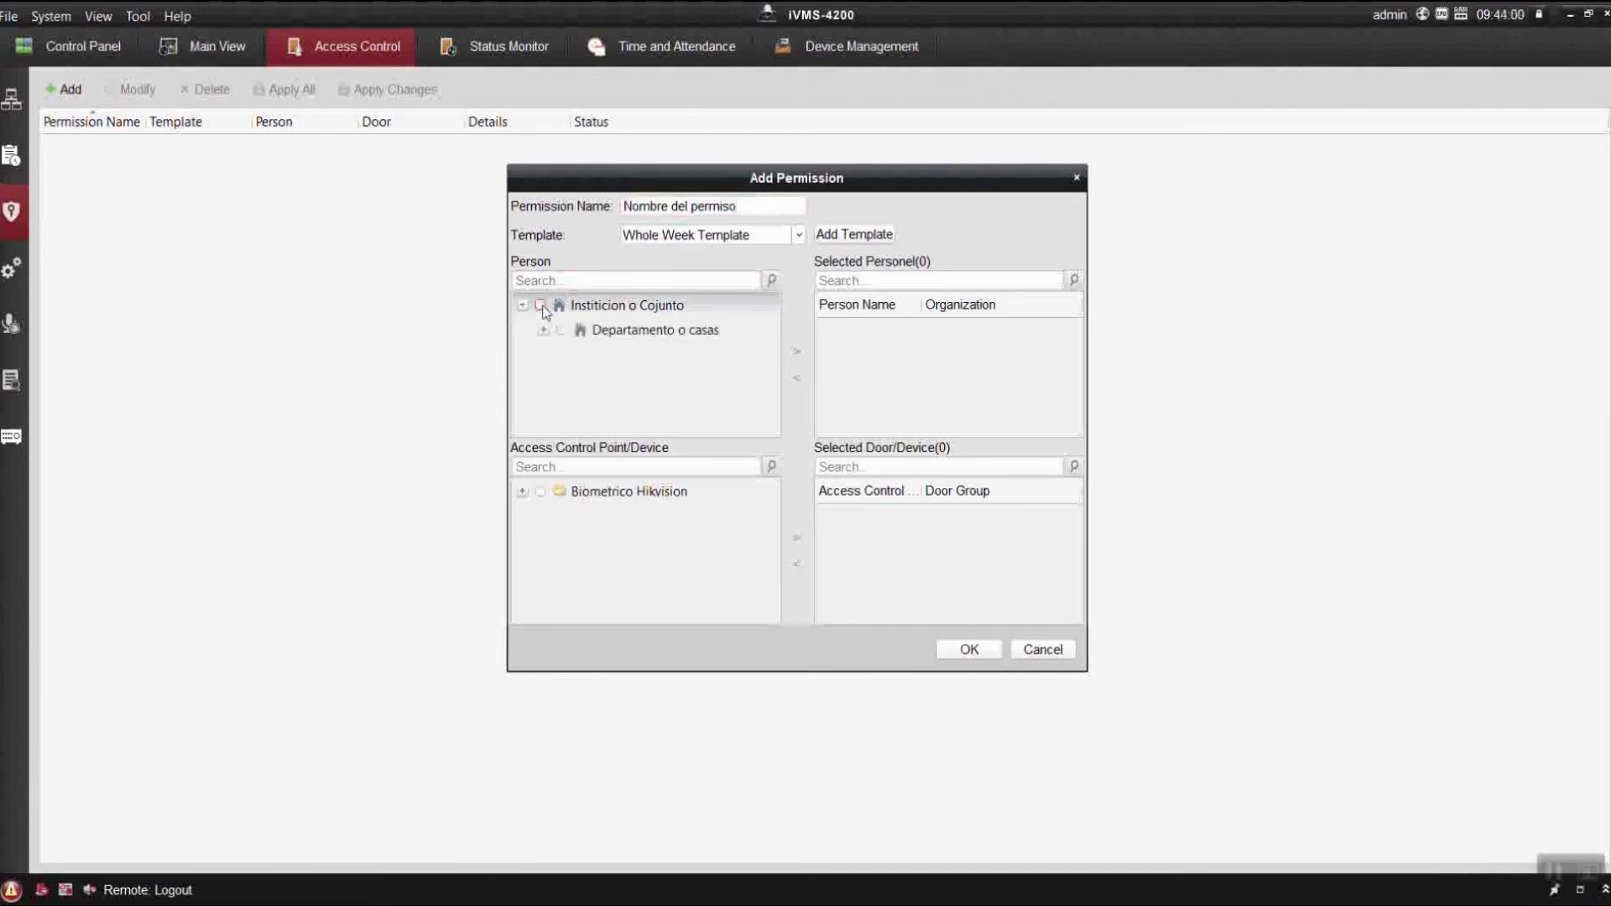
{"action": "left_click", "coordinate": [541, 307]}
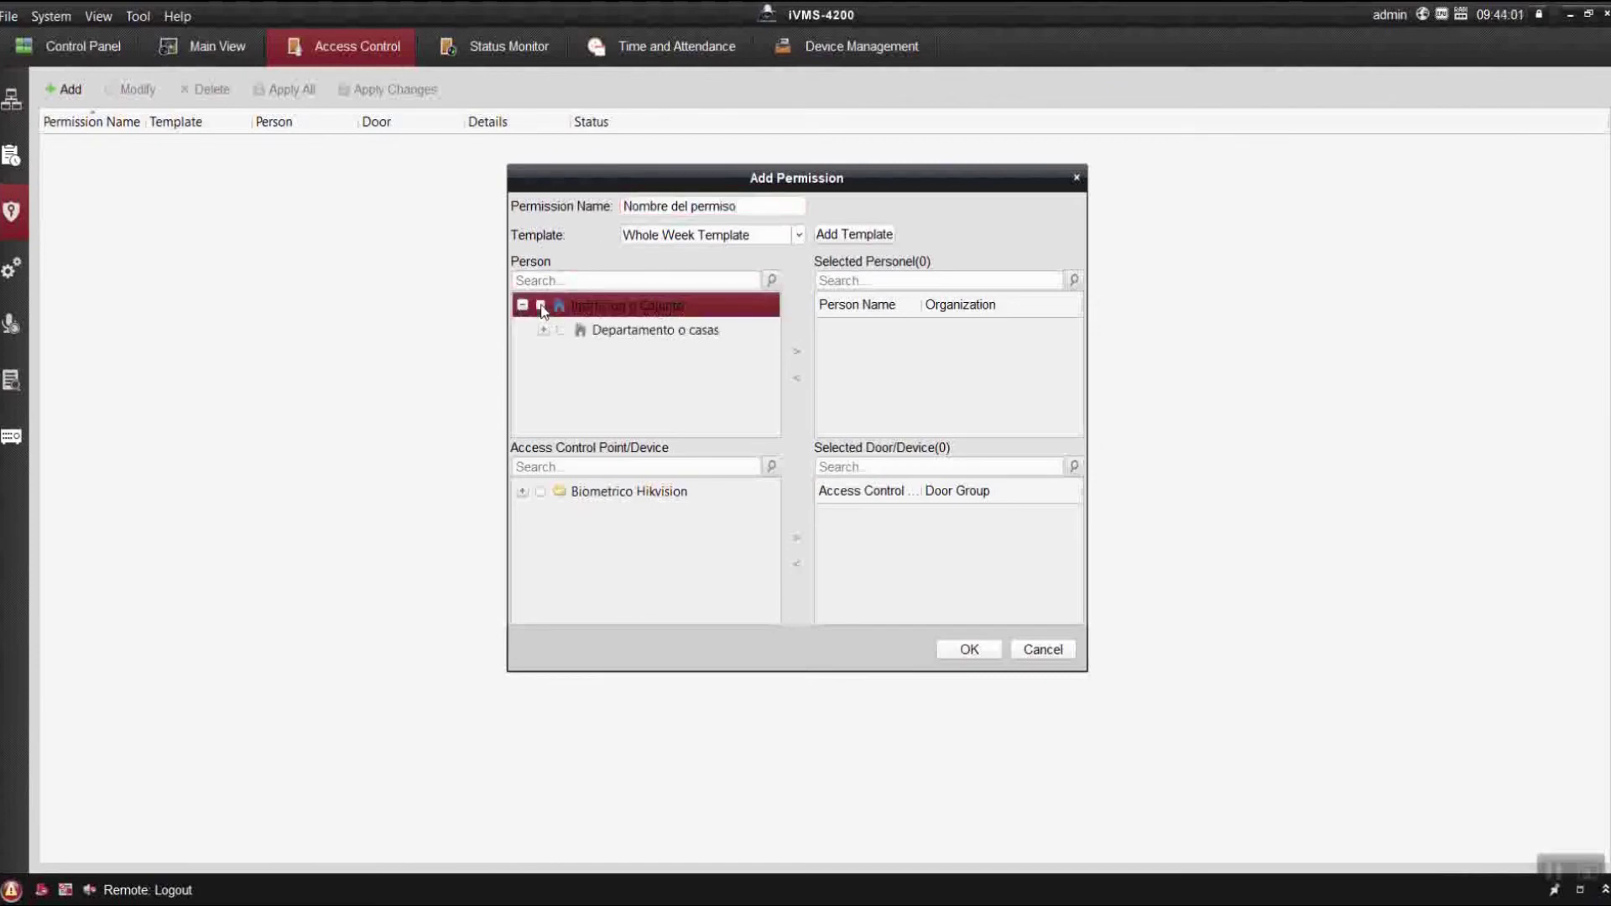
{"action": "left_click", "coordinate": [802, 352]}
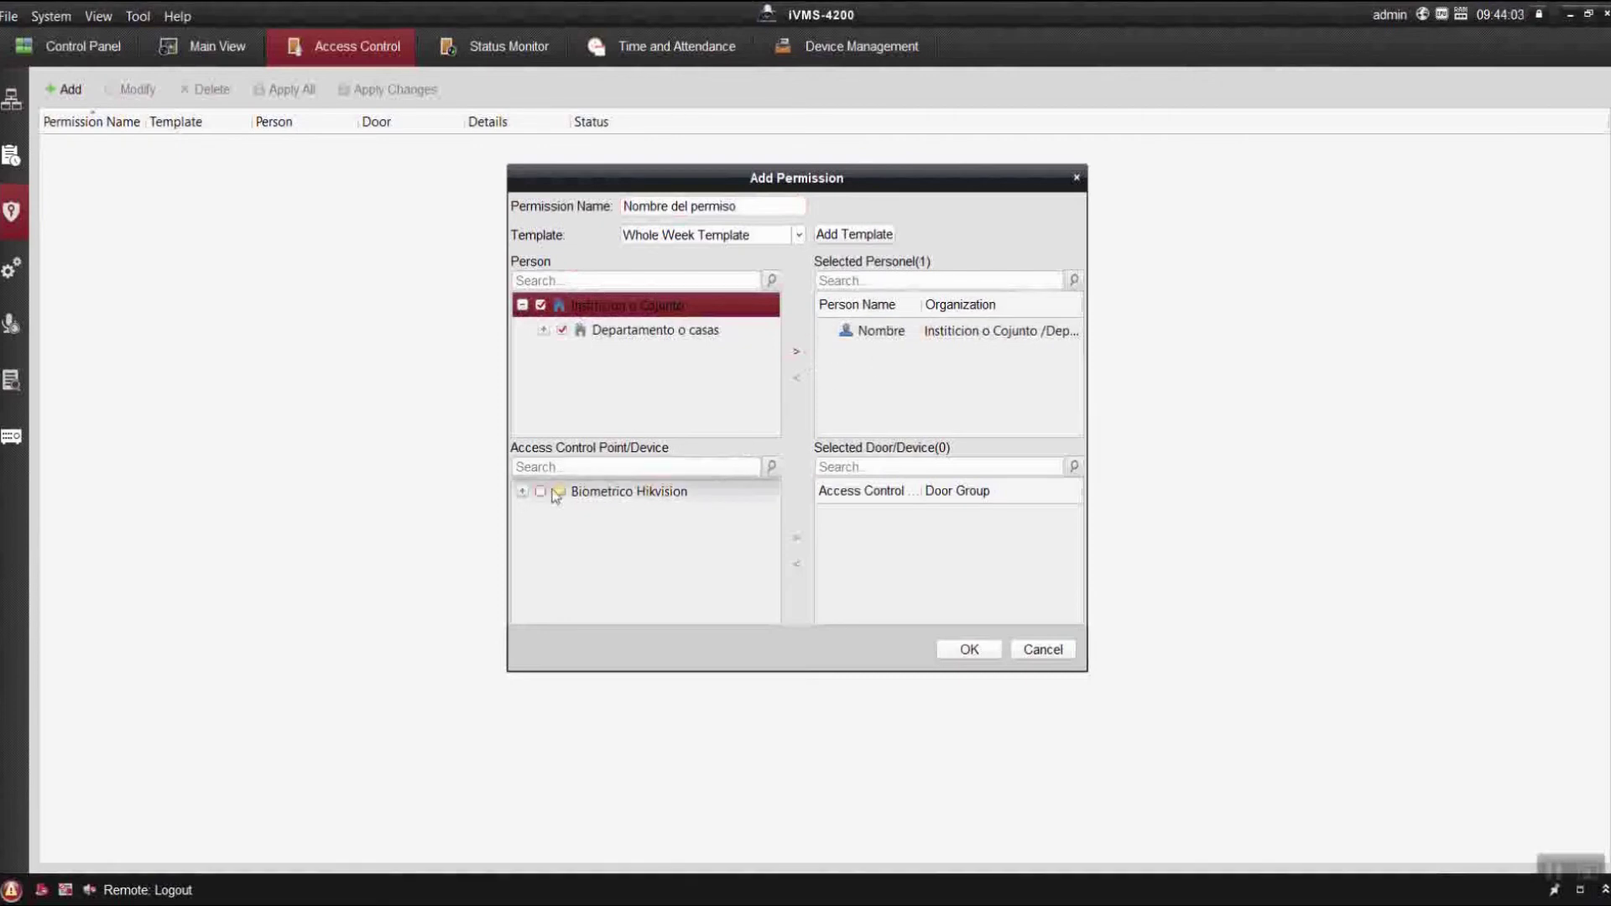
{"action": "left_click", "coordinate": [523, 492]}
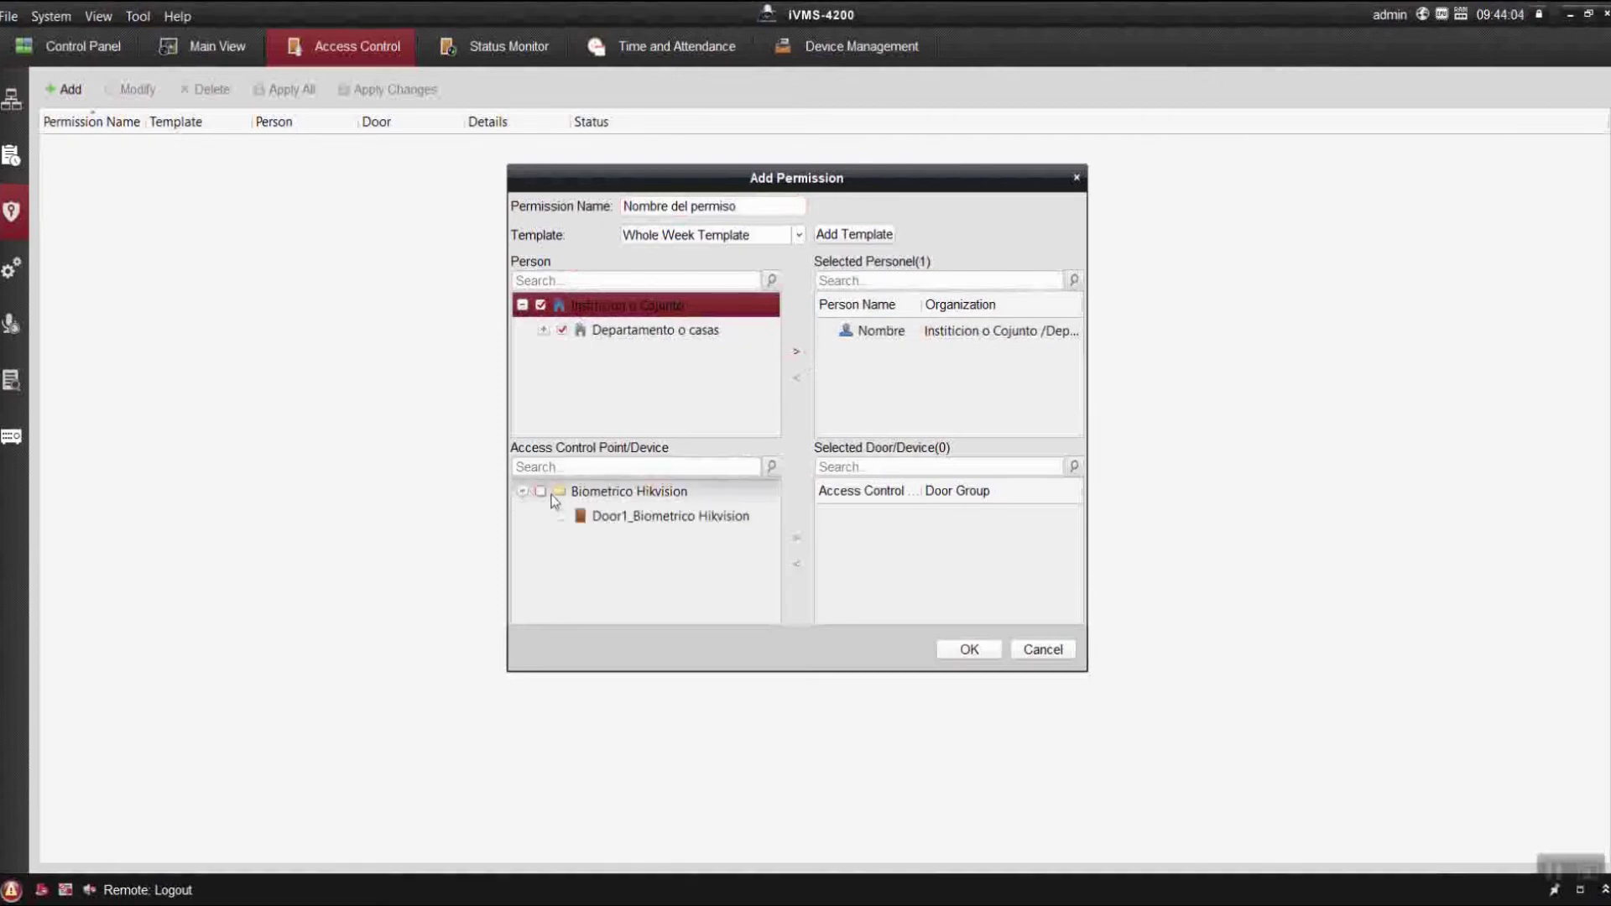
{"action": "left_click", "coordinate": [541, 492]}
Note that a permission defines which users or departments access which devices, and applying it sent the user.
{"action": "type", "text": "l persmo"}
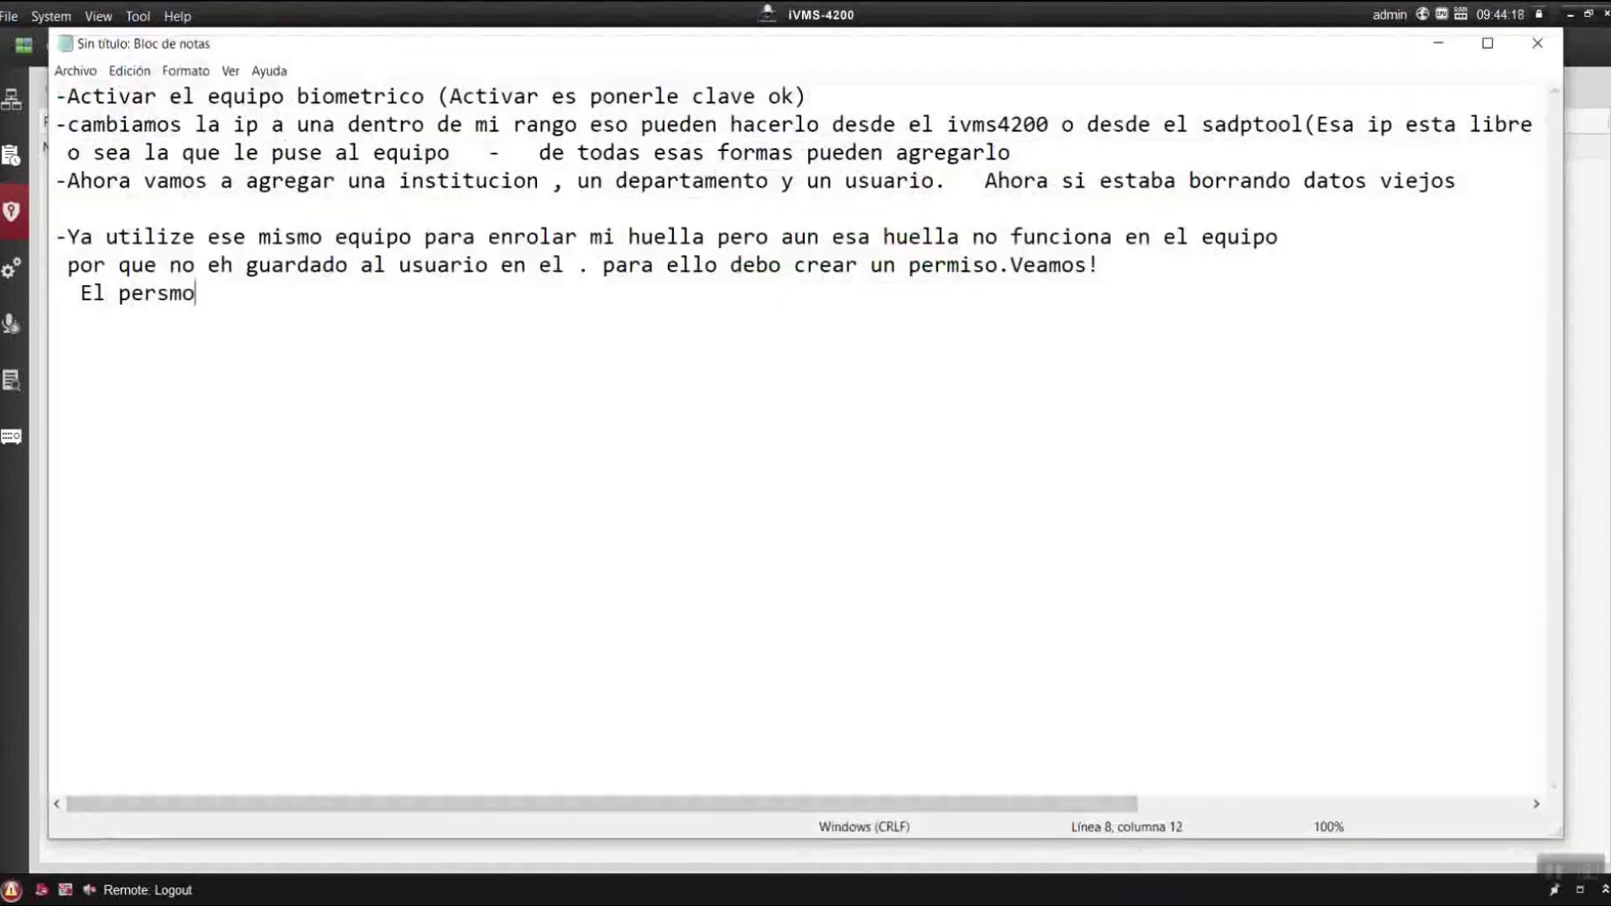
{"action": "key", "text": "BackSpace"}
{"action": "key", "text": "BackSpace"}
{"action": "key", "text": "BackSpace"}
{"action": "type", "text": "miso no es mas "}
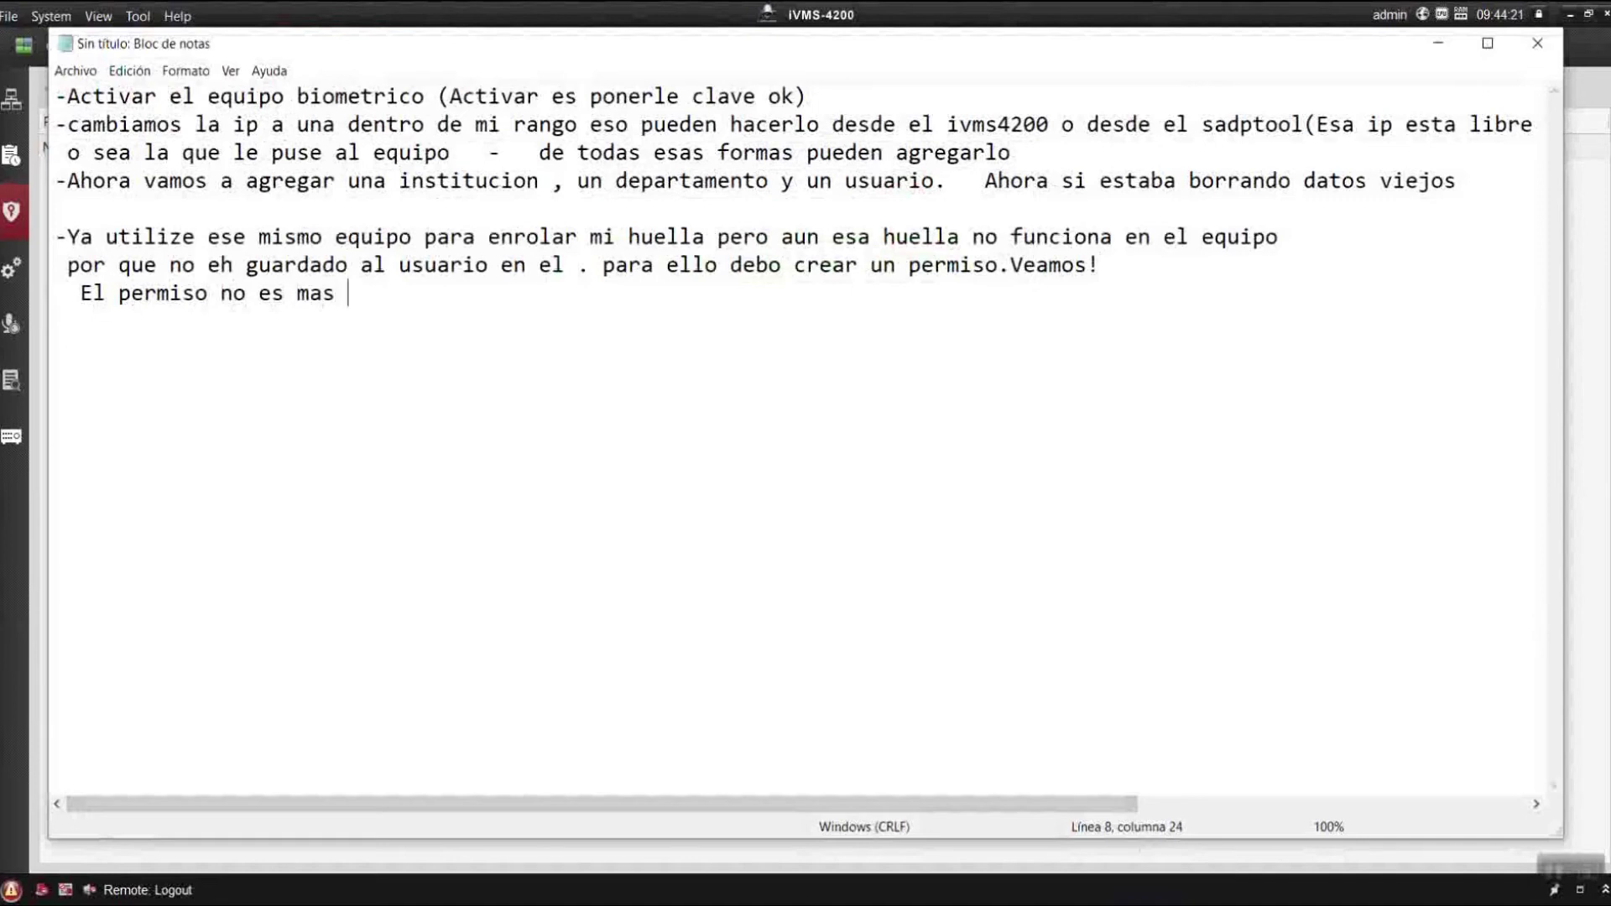
{"action": "type", "text": "que decir"}
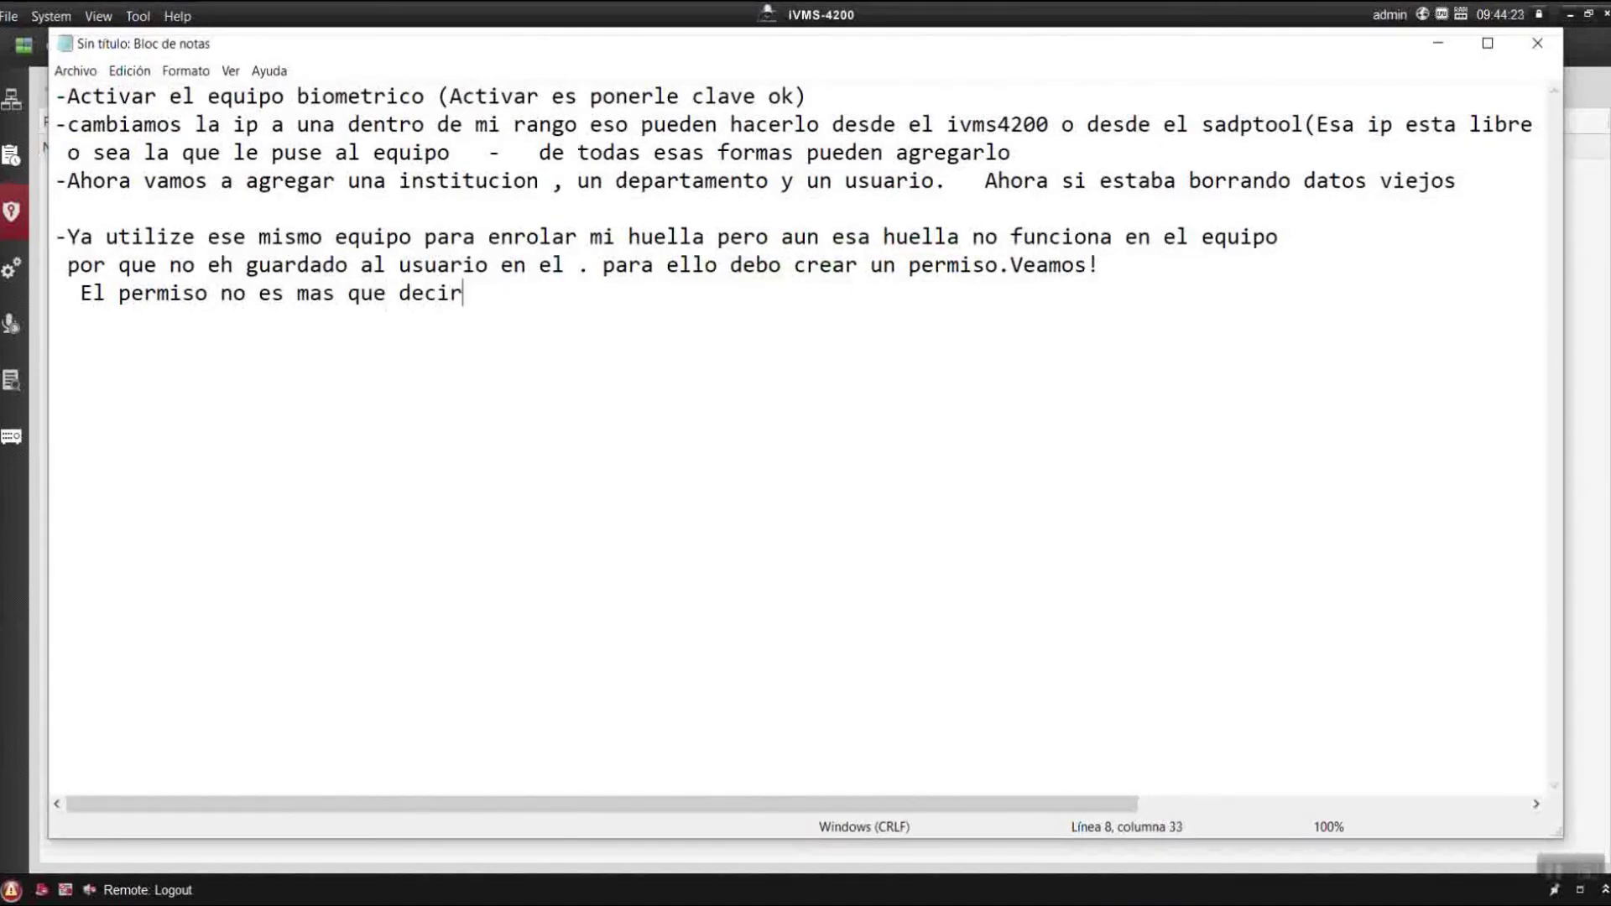
{"action": "type", "text": " que usuarios o "}
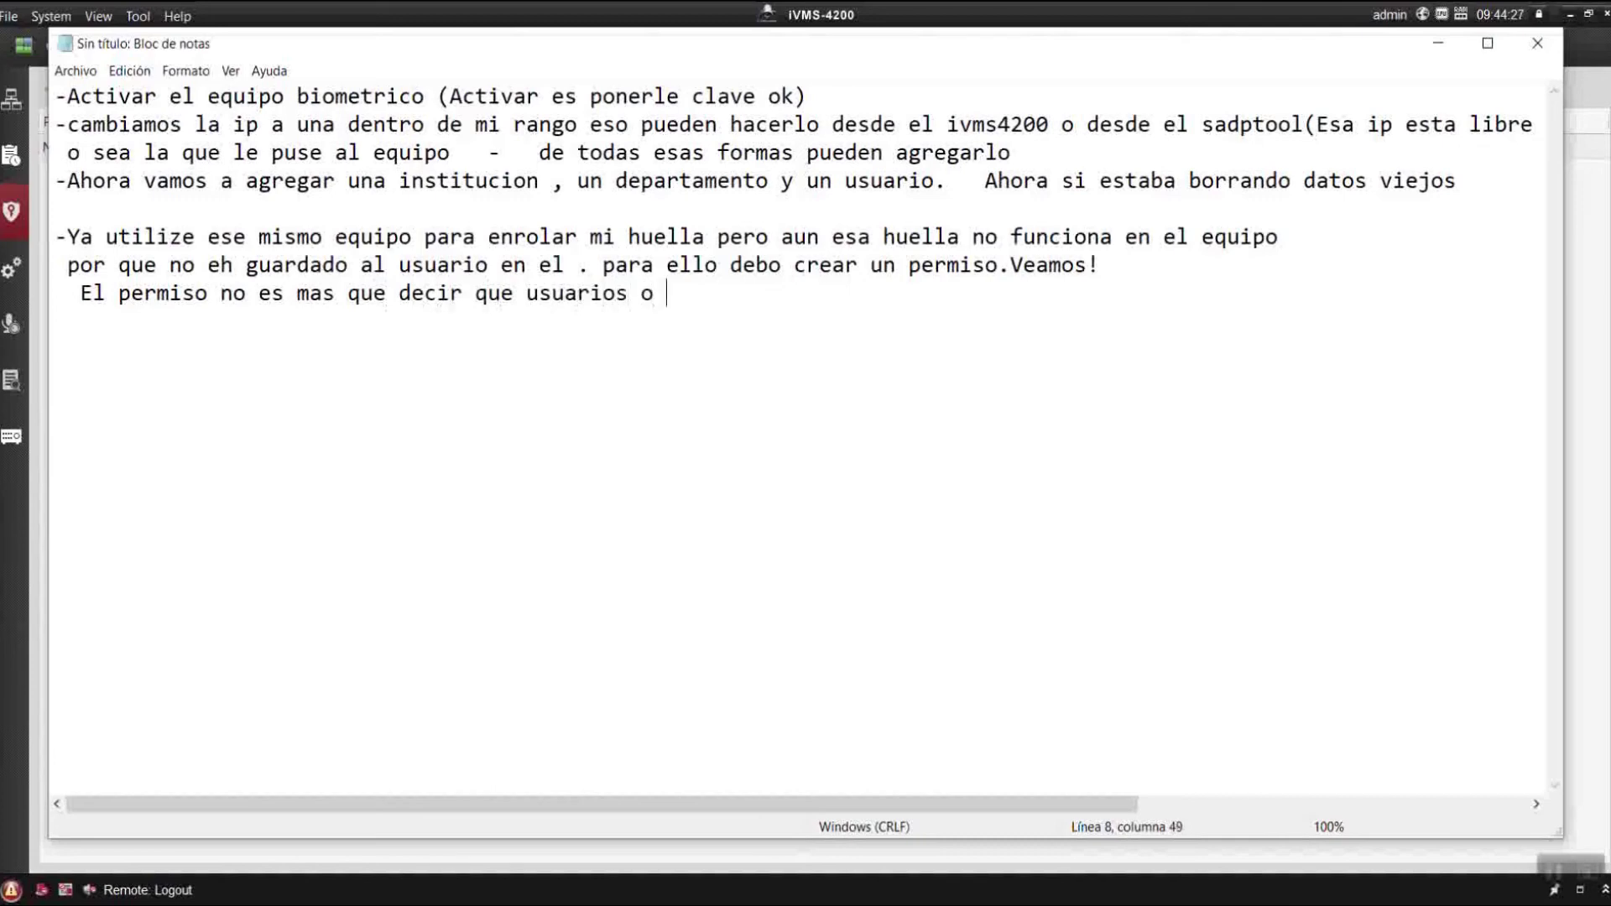
{"action": "type", "text": "que d"}
{"action": "type", "text": "epartamente"}
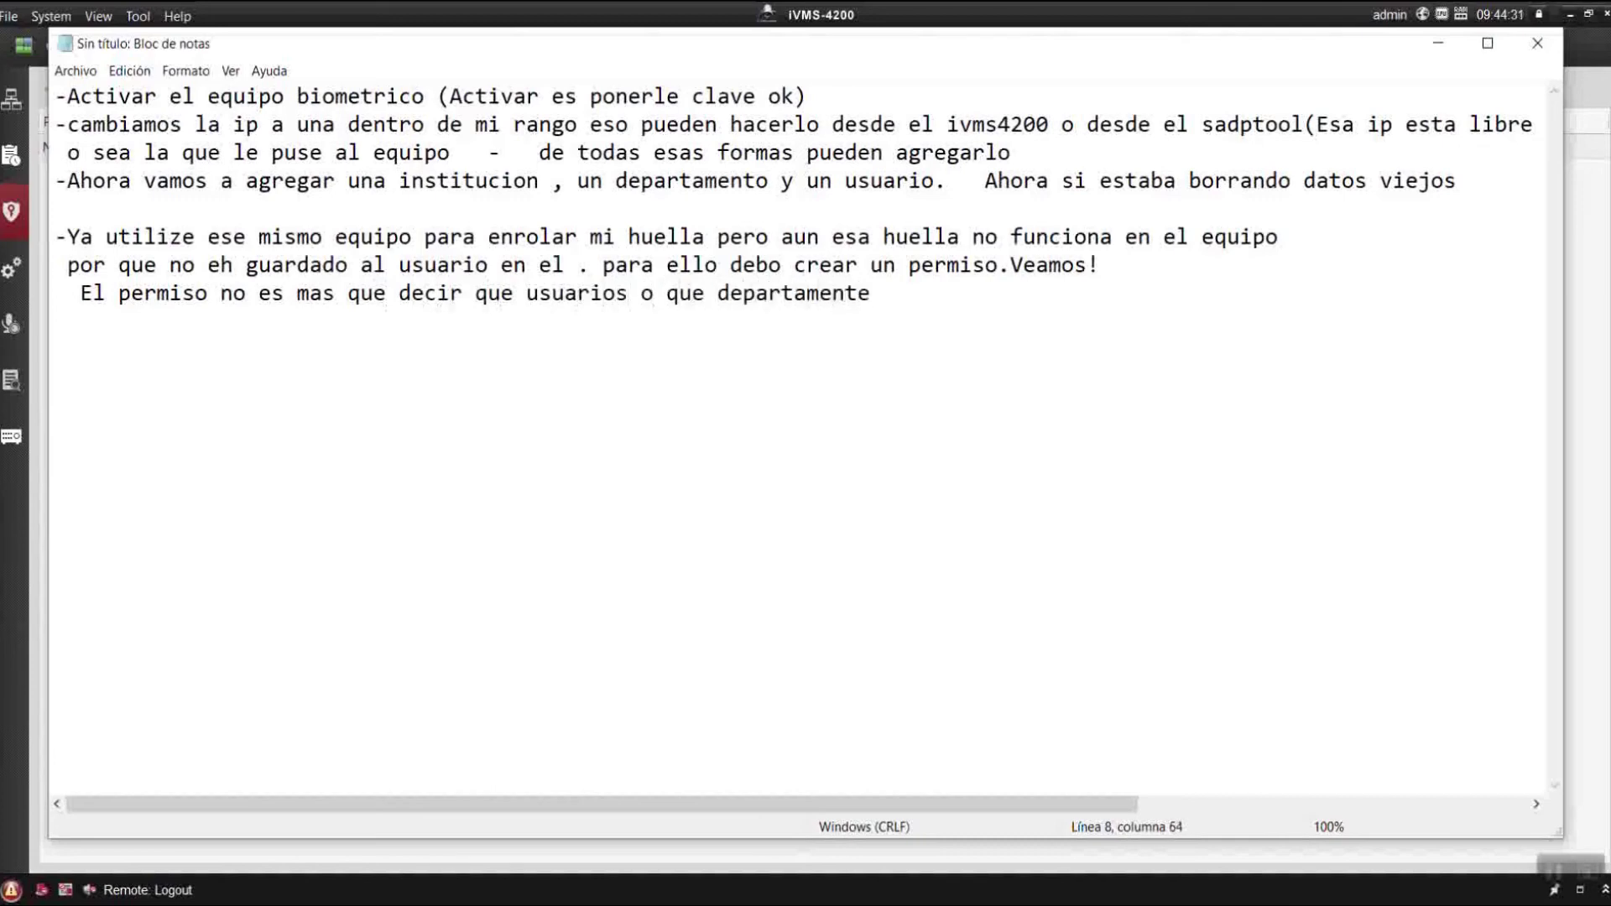
{"action": "key", "text": "BackSpace"}
{"action": "type", "text": "os etc tienen "}
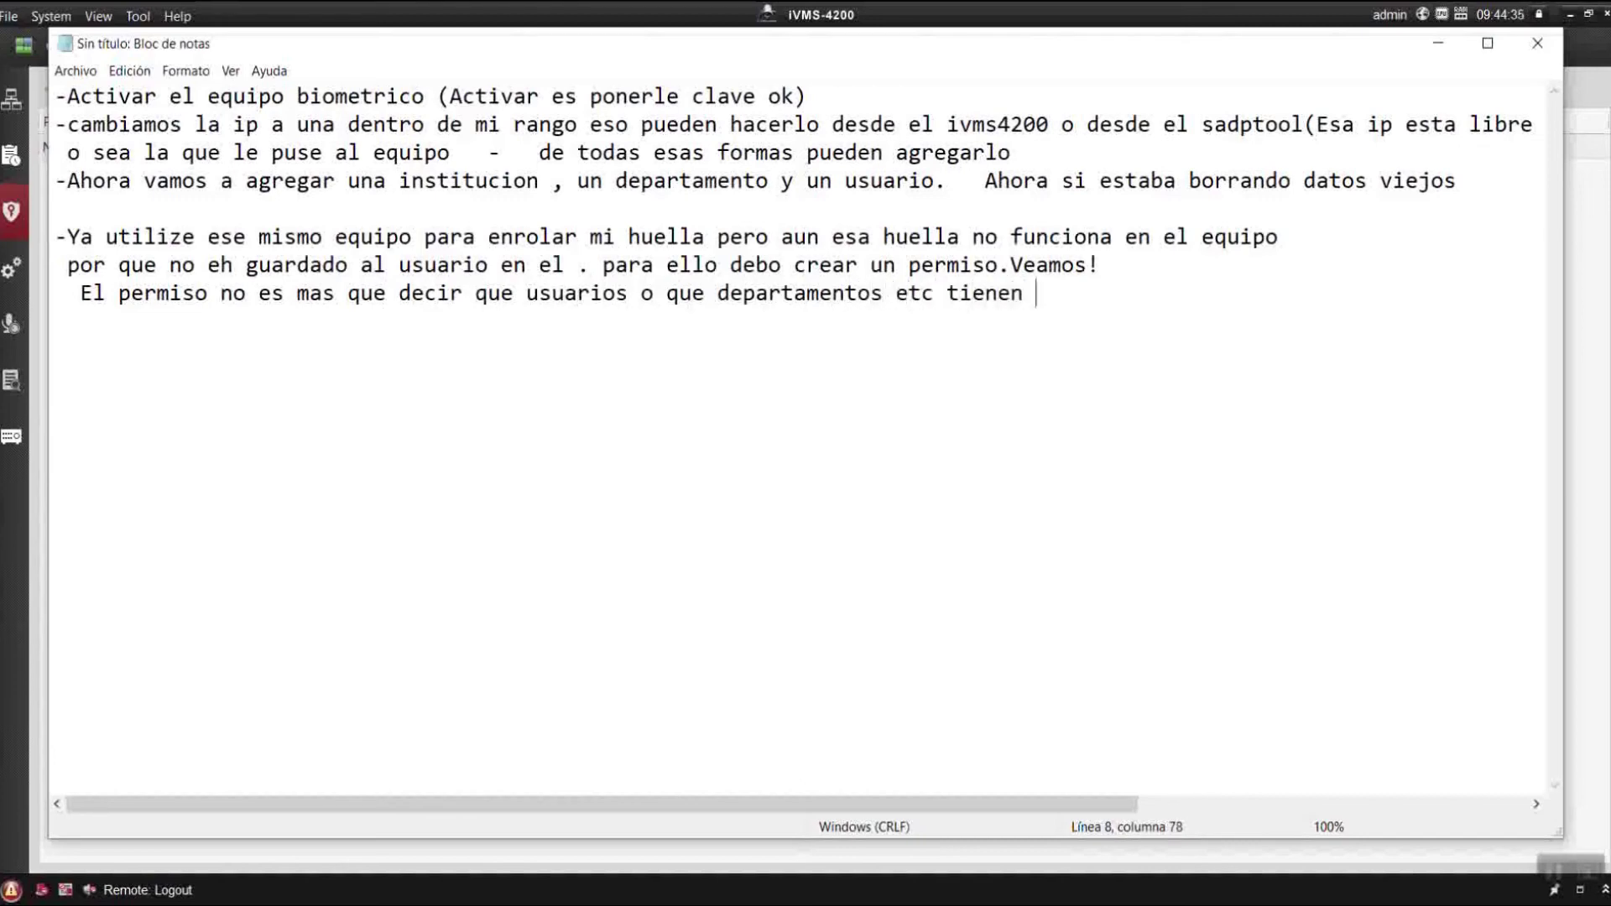
{"action": "type", "text": "accesos a"}
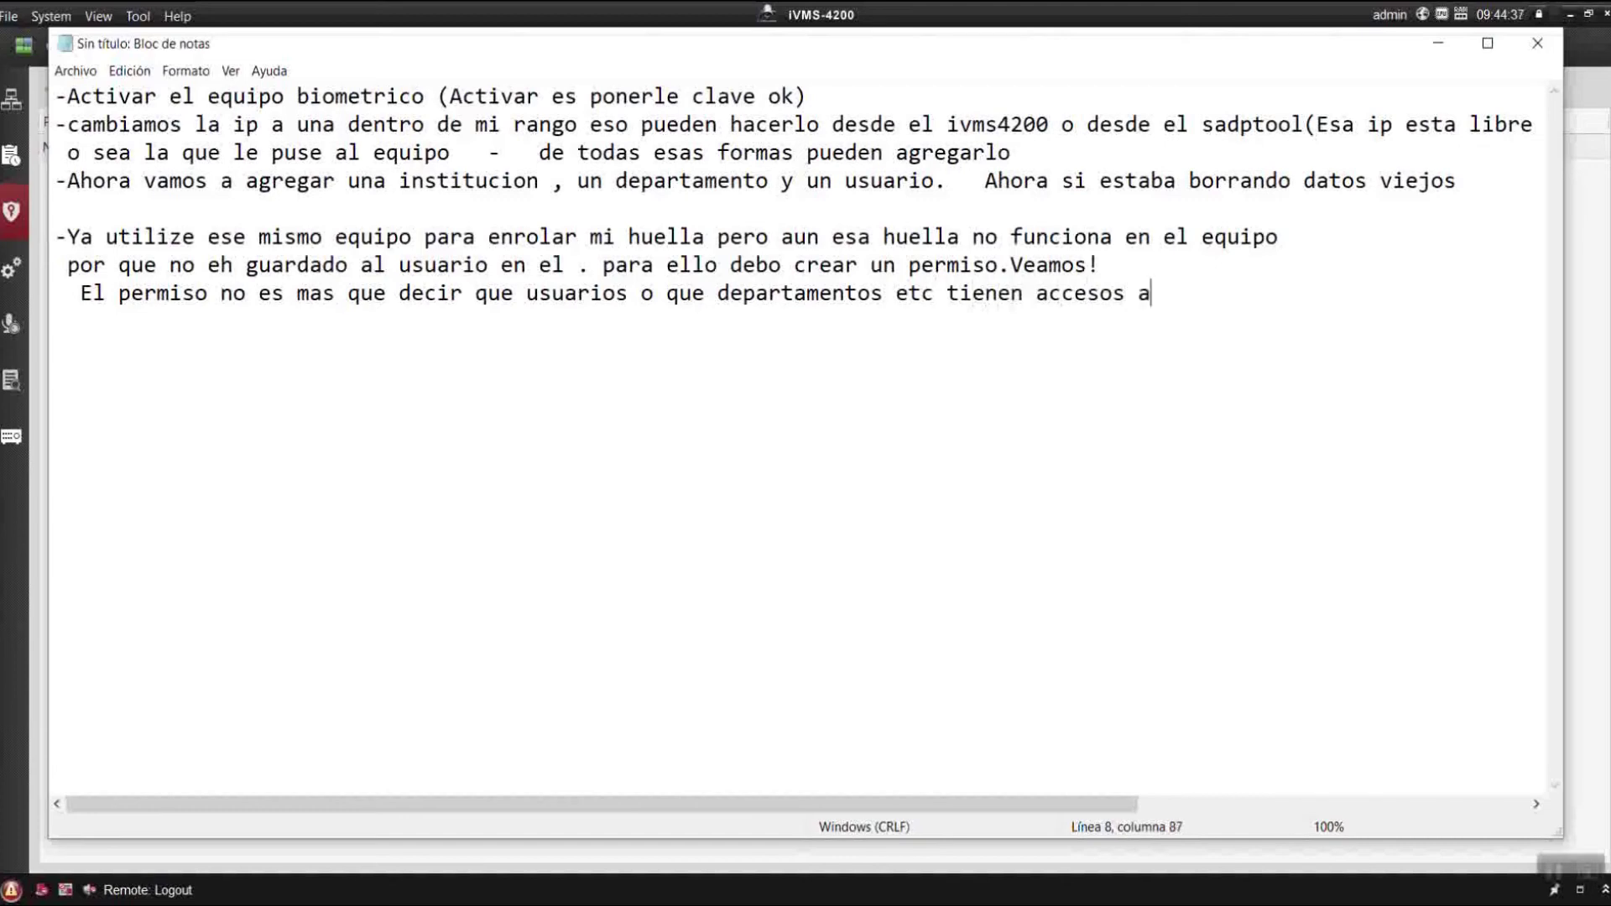
{"action": "type", "text": " cuales equipos."}
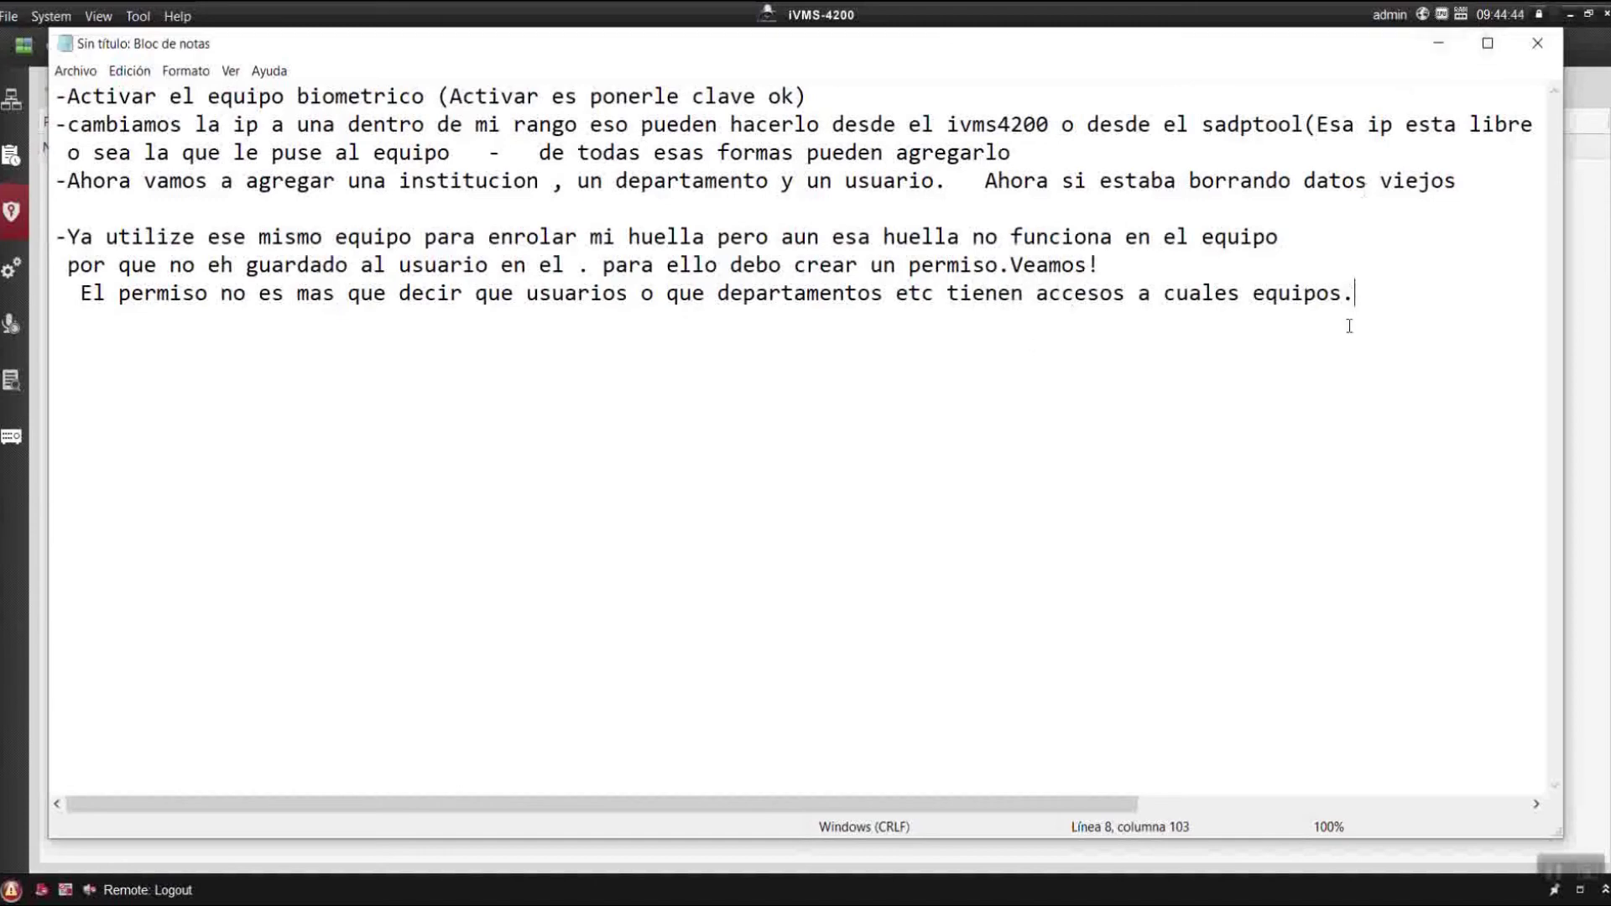
{"action": "type", "text": "cuand"}
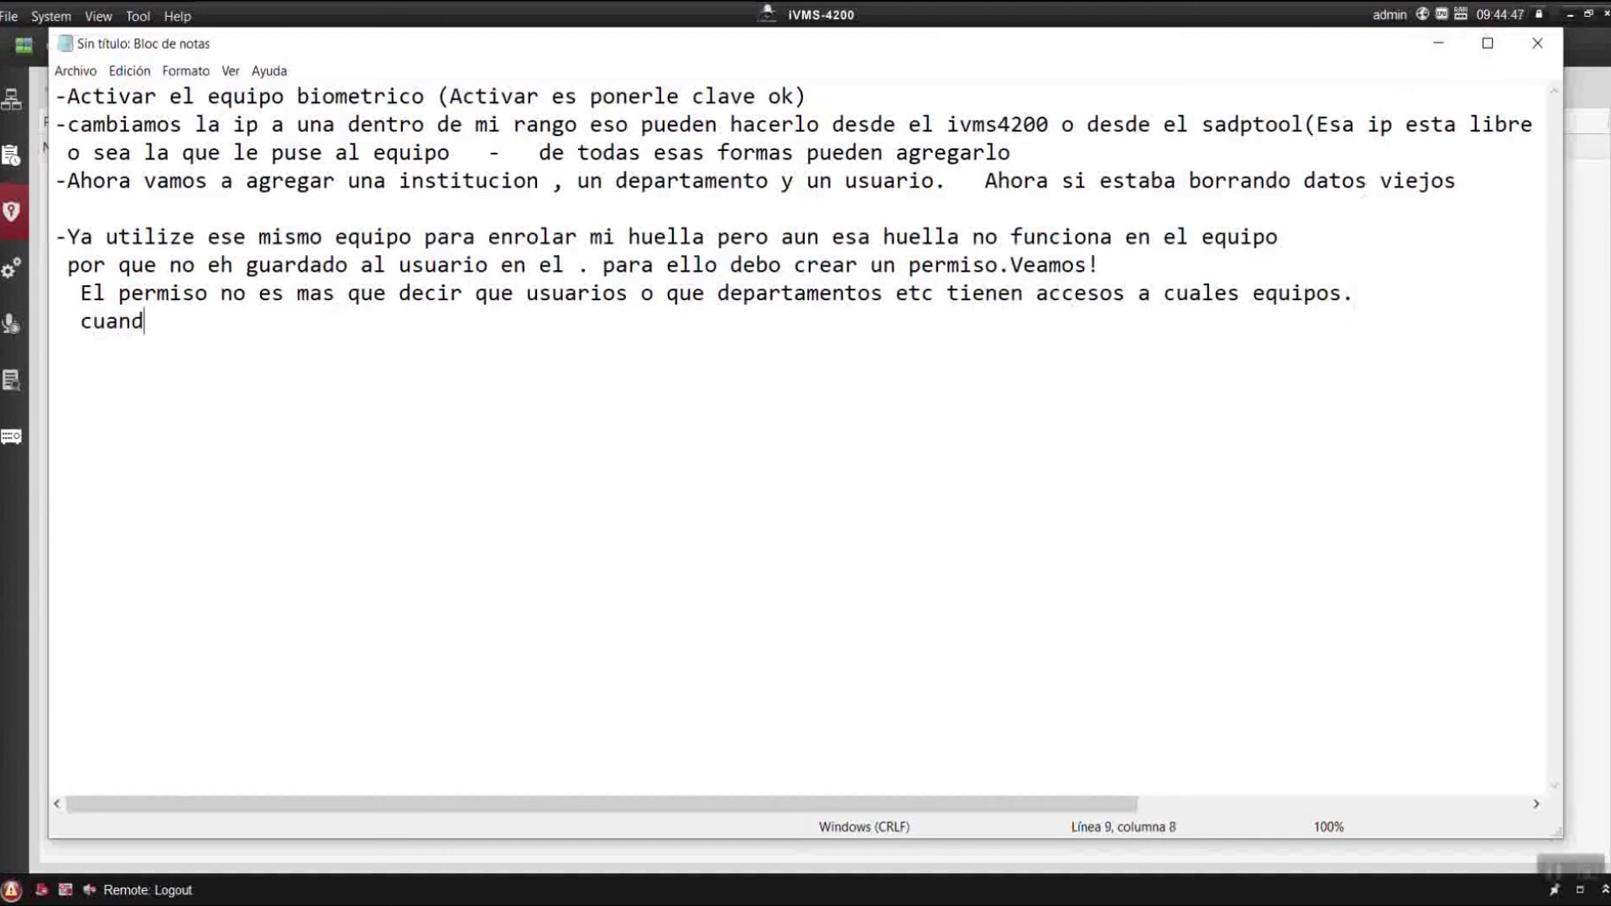
{"action": "type", "text": "o lo cree me dijo "}
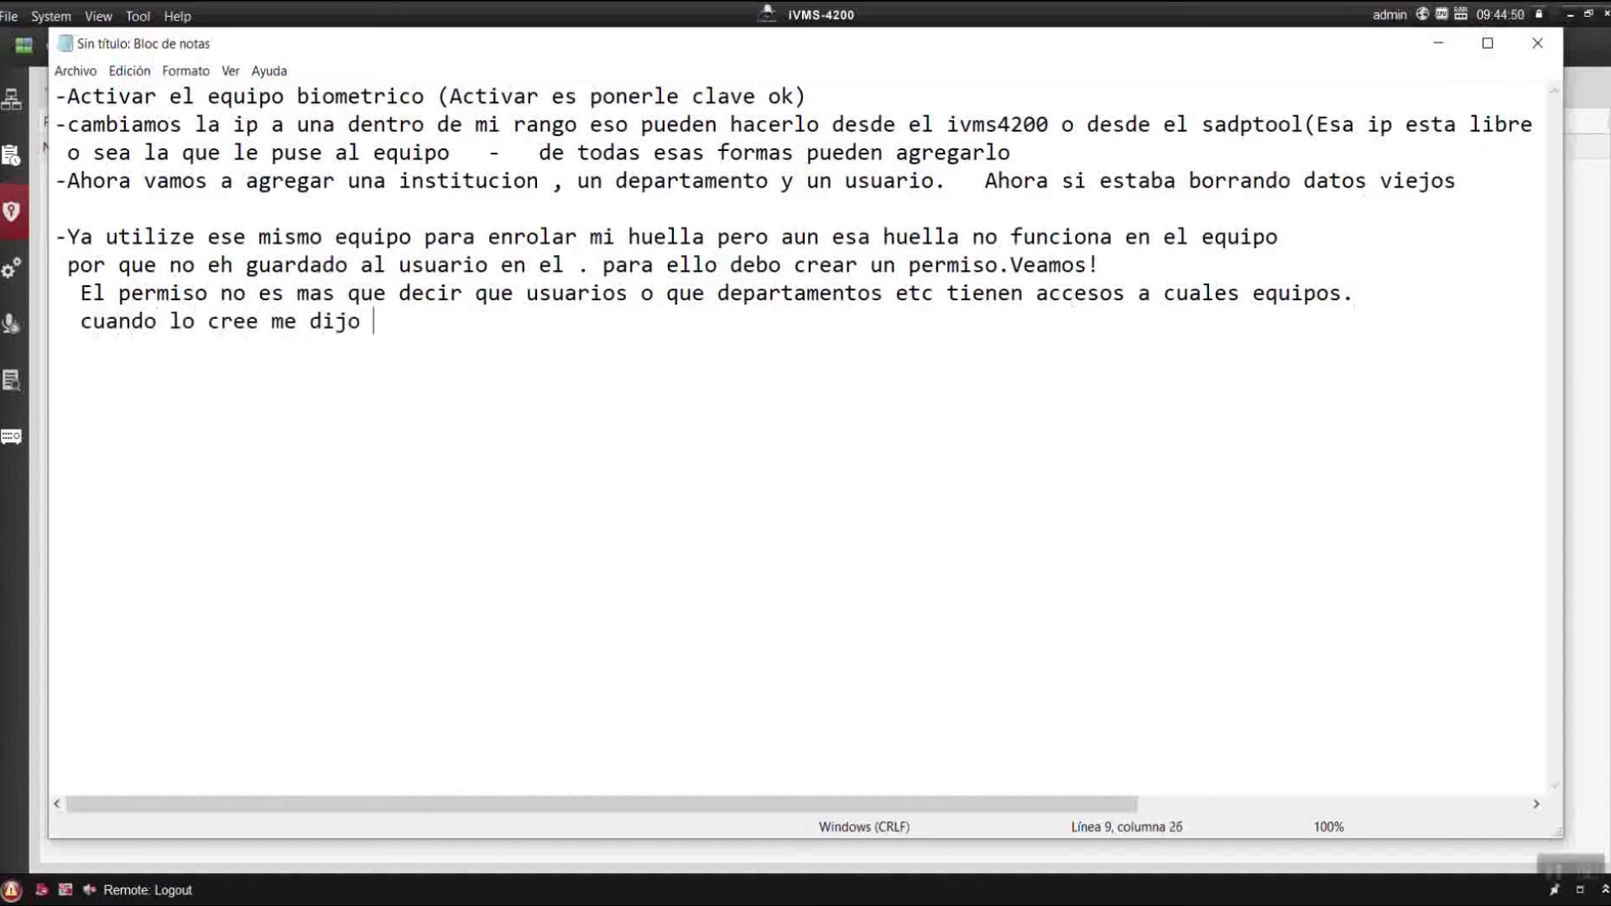
{"action": "type", "text": "que si qu"}
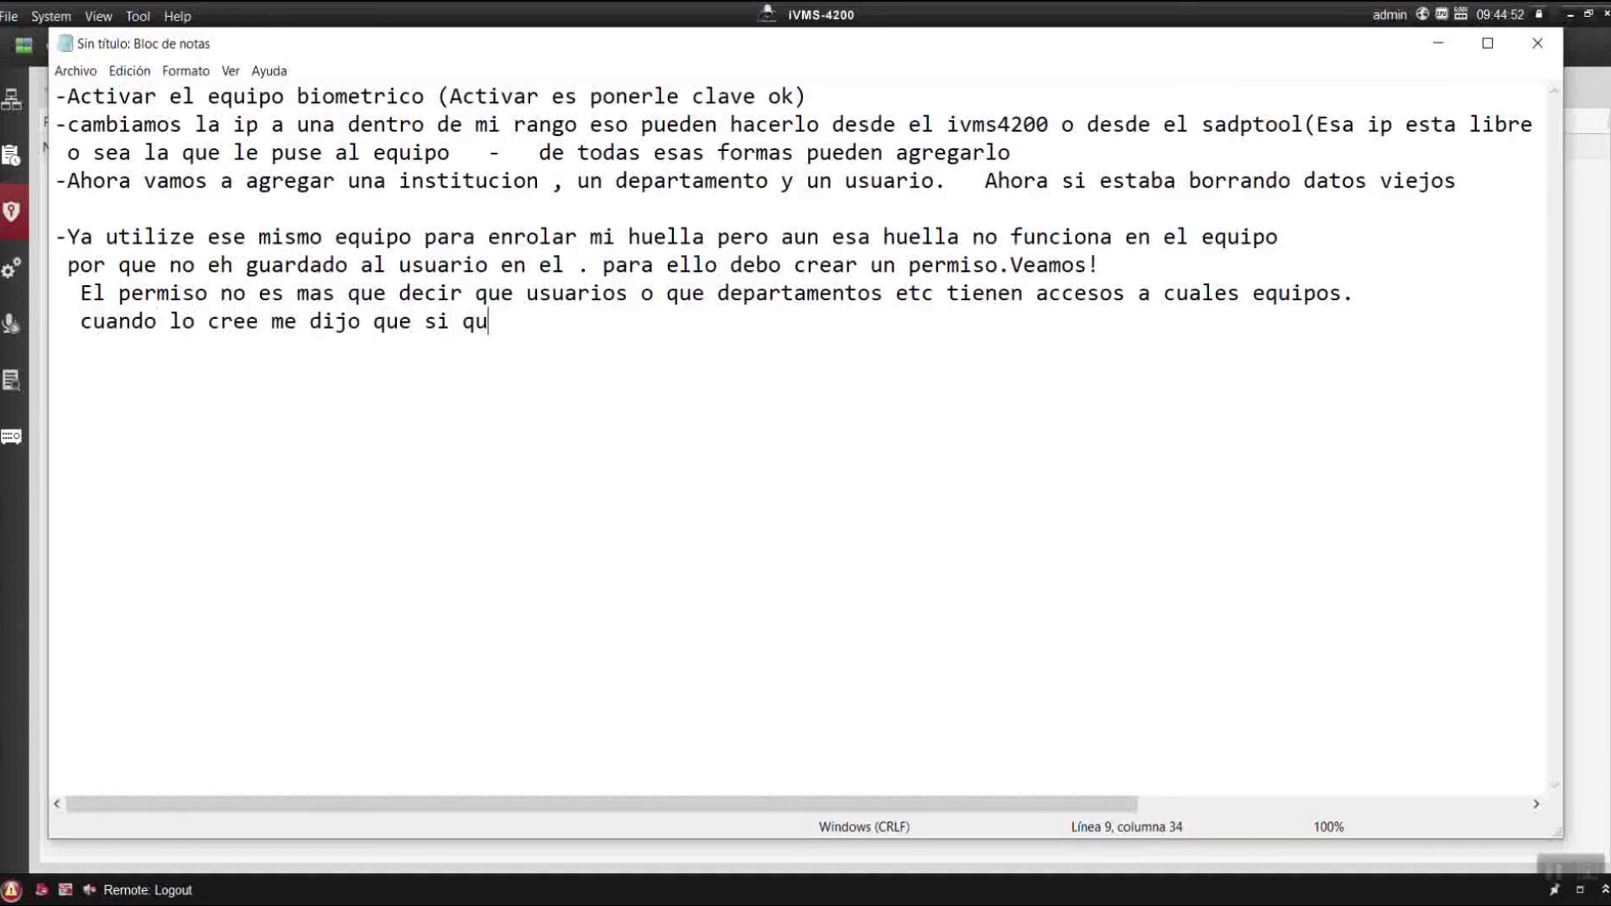
{"action": "type", "text": "eria apl"}
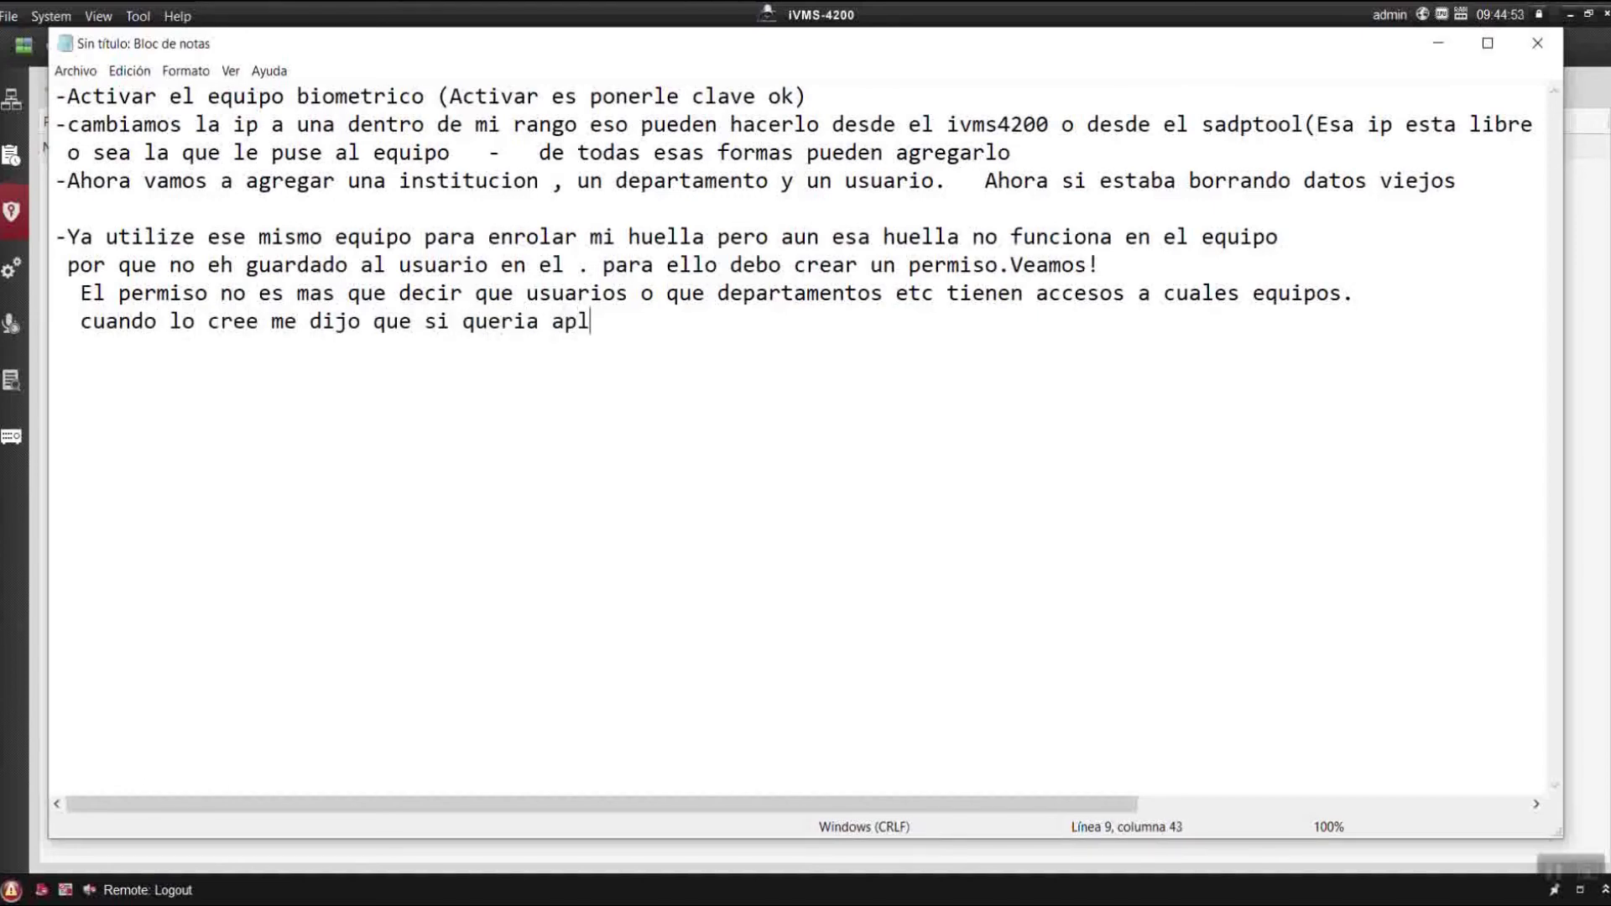
{"action": "type", "text": "icarlo y eso hic"}
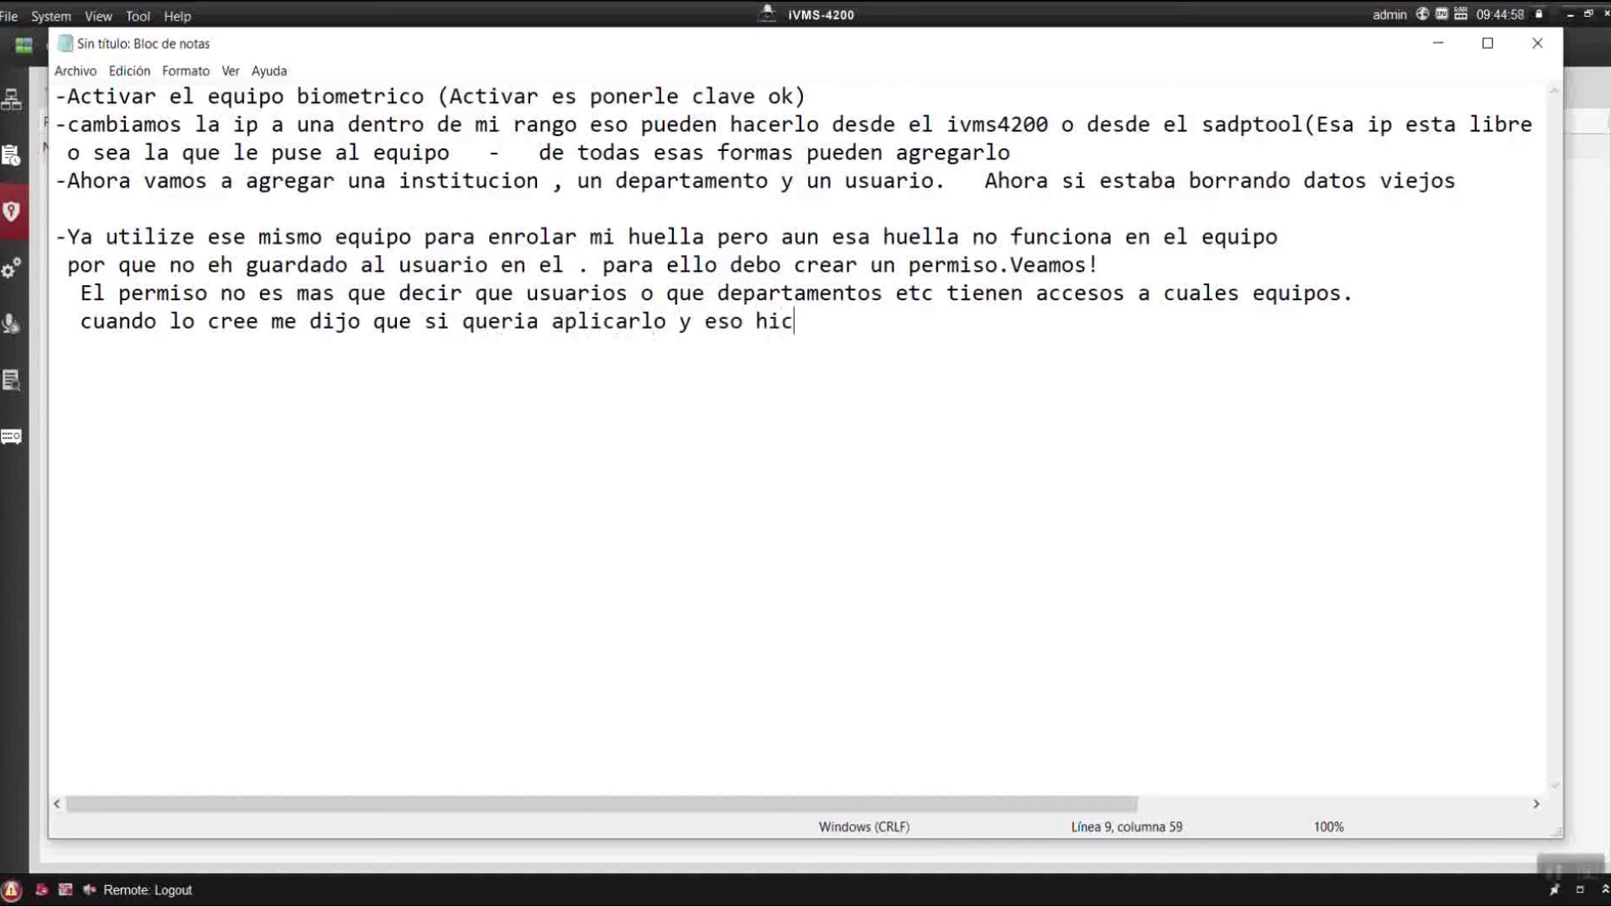
{"action": "type", "text": "e y eso envio"}
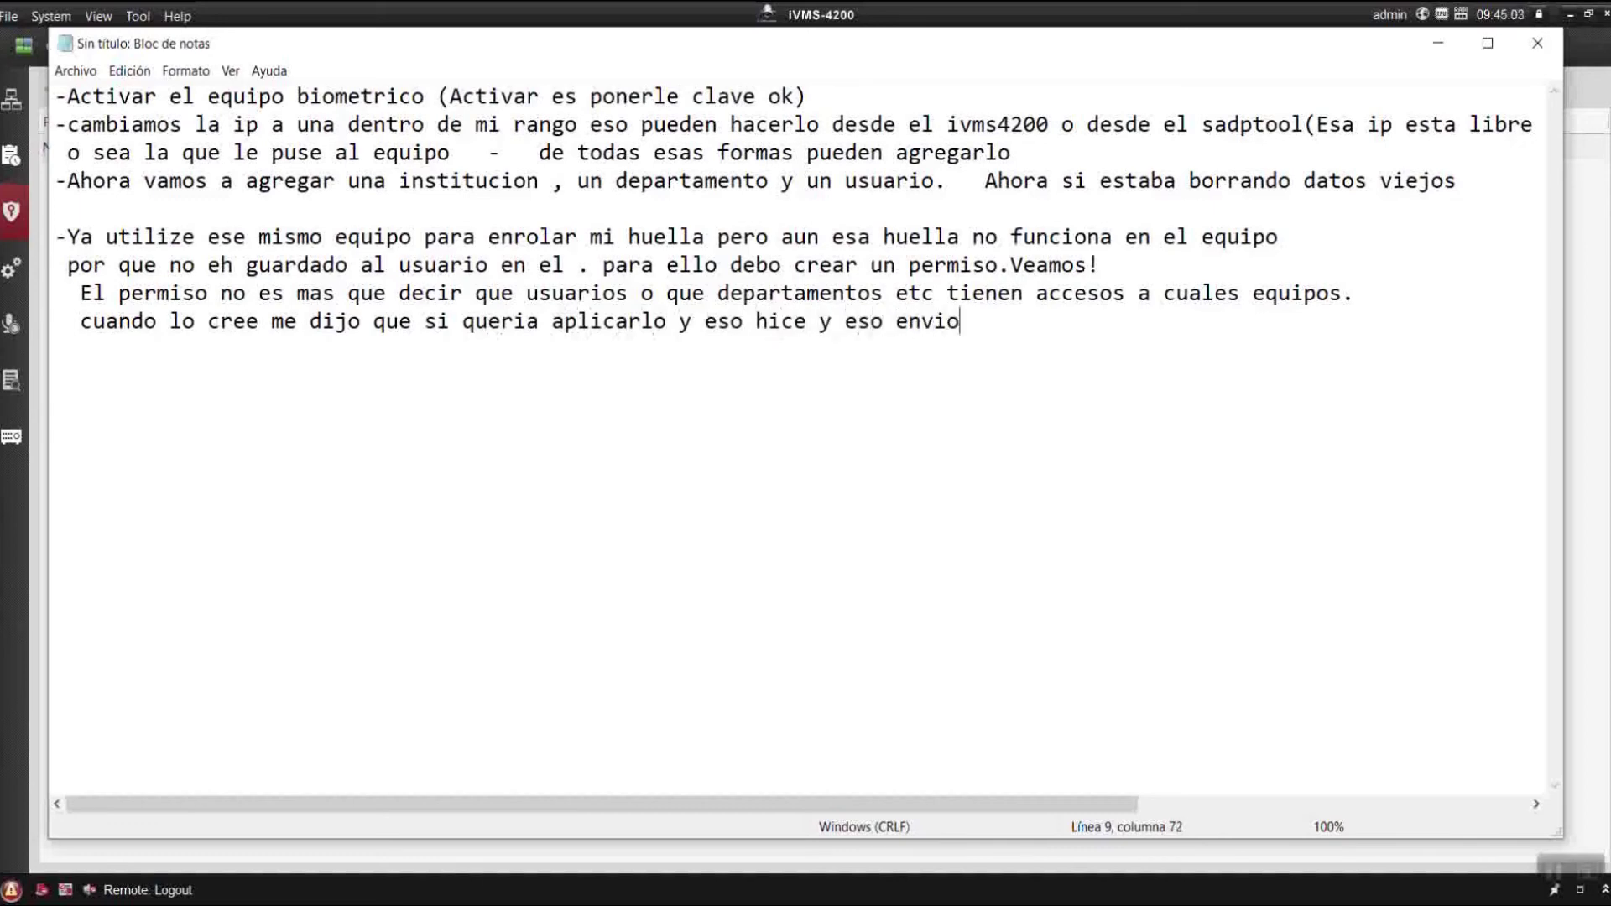
{"action": "type", "text": " el usuari"}
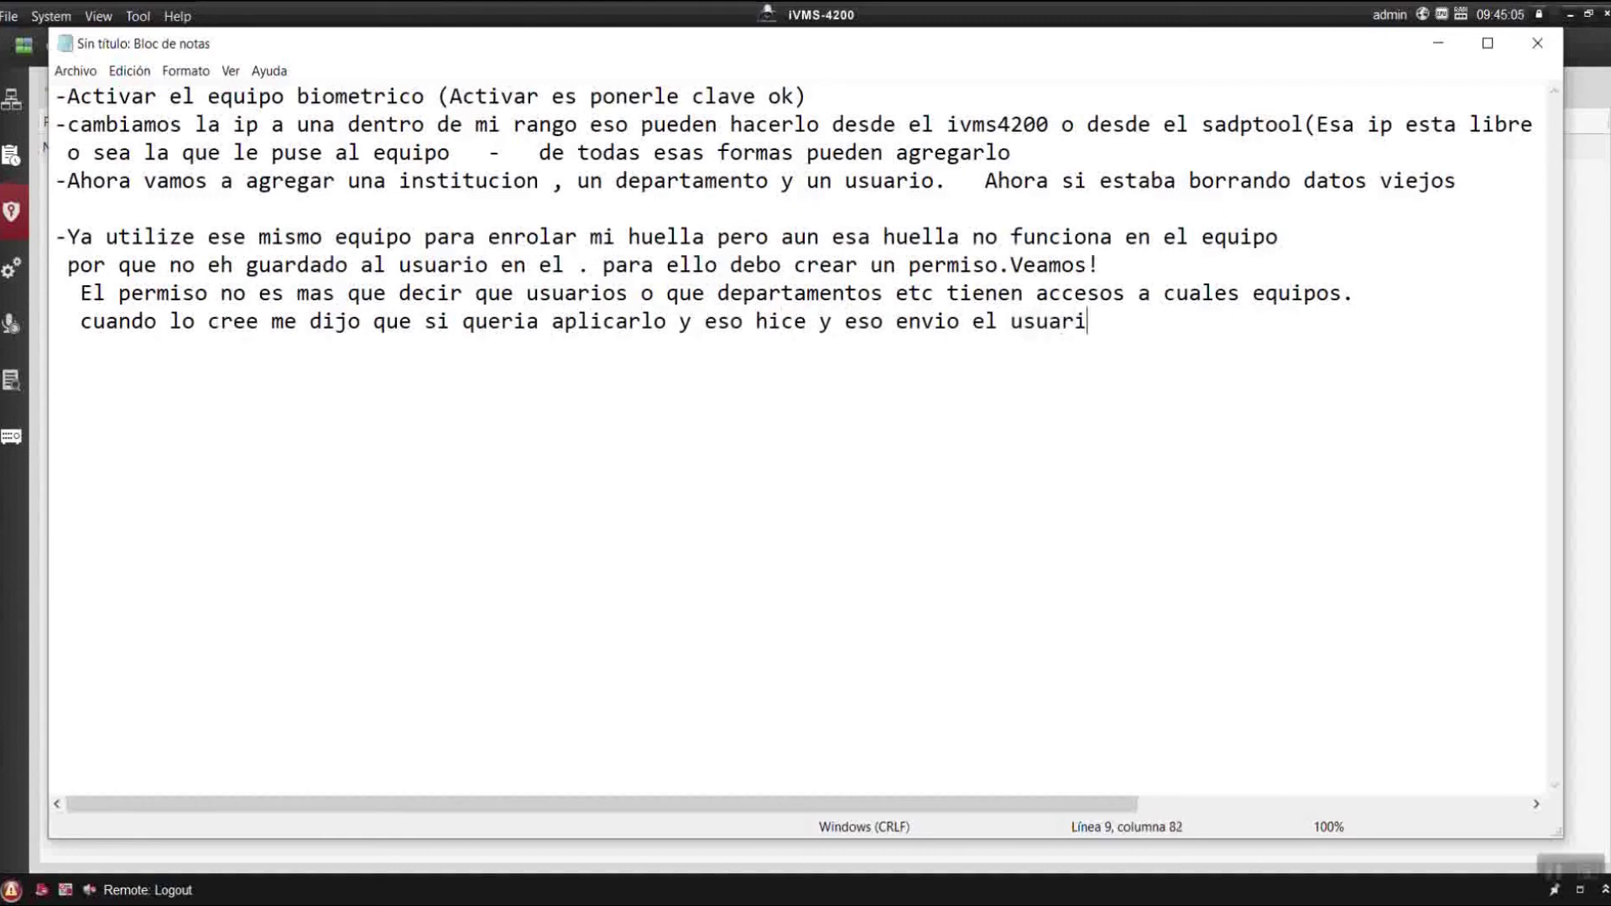
{"action": "type", "text": "o al equipo."}
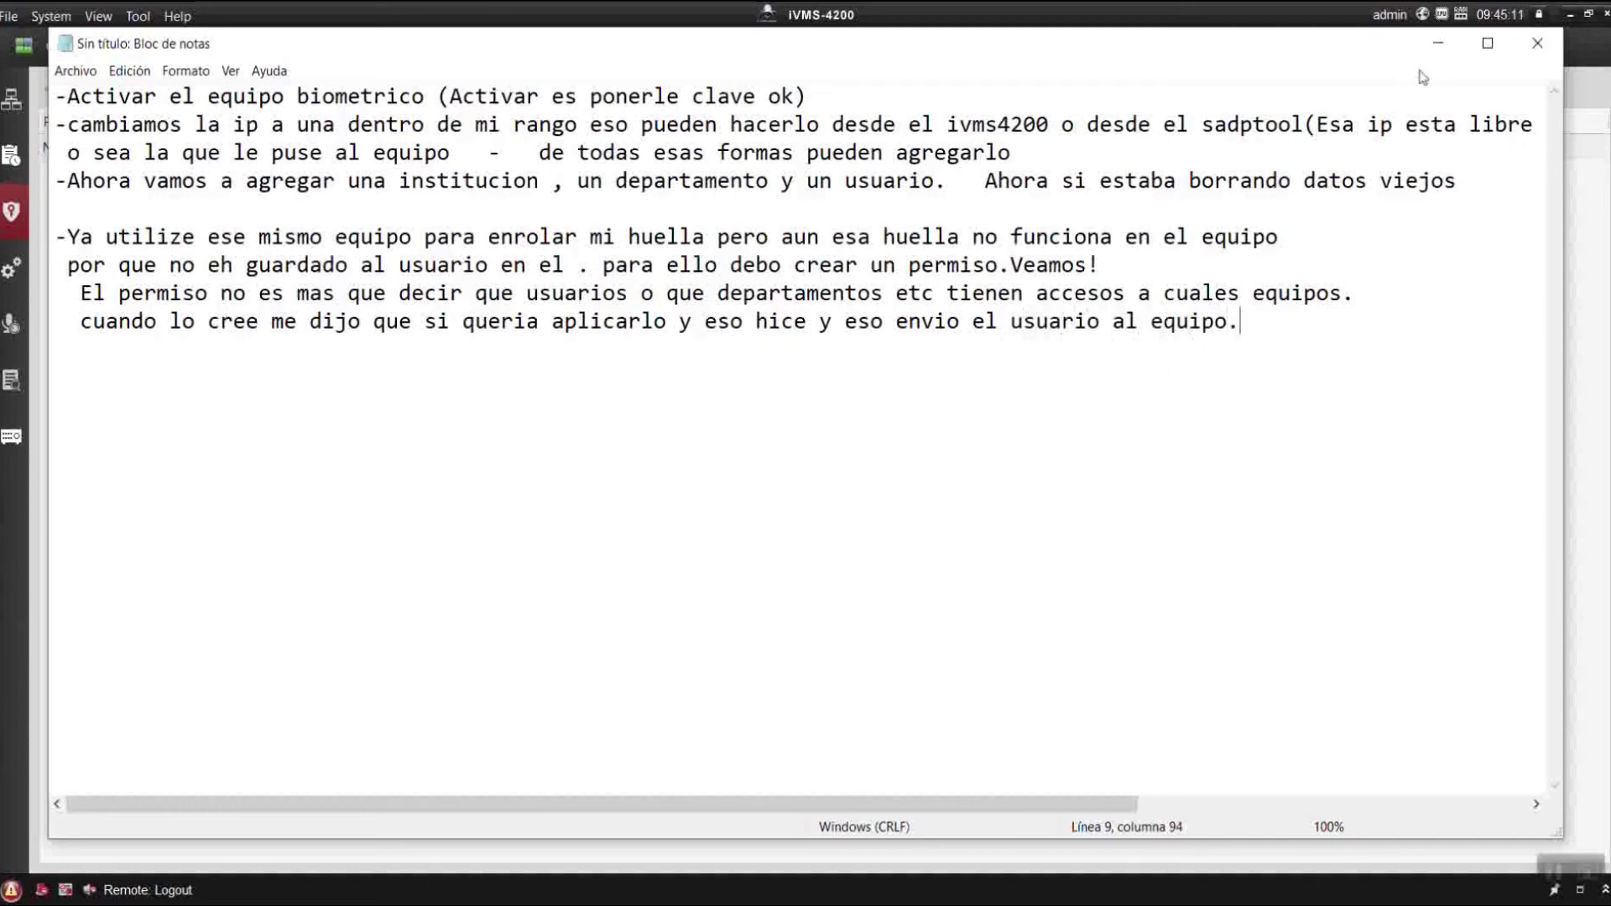
{"action": "left_click", "coordinate": [1438, 43]}
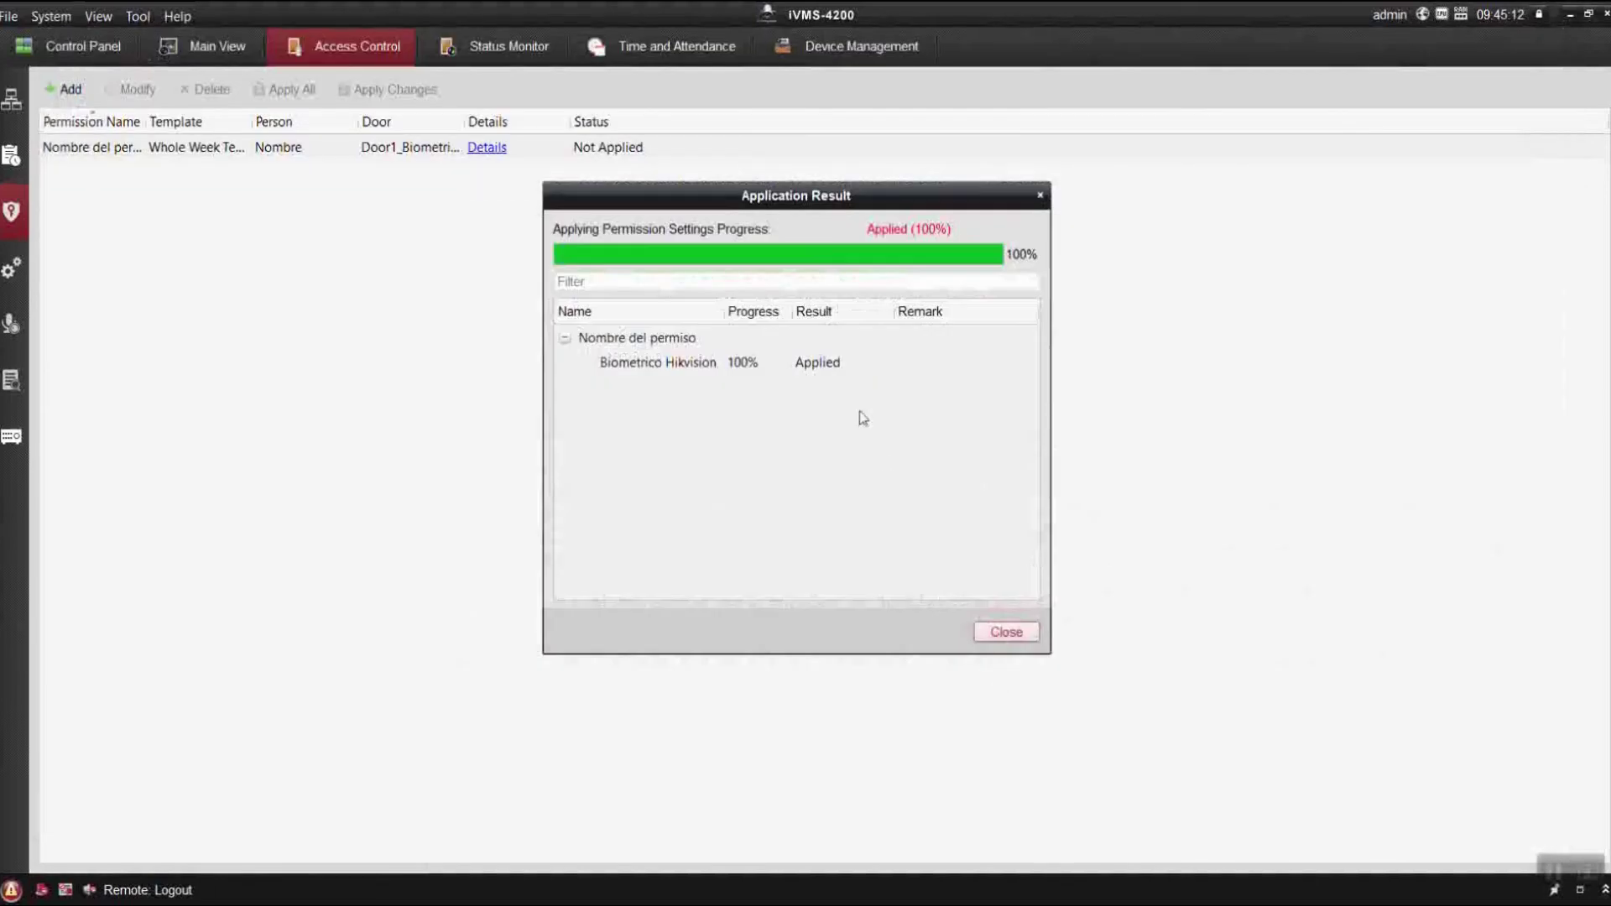
Close the permission application result and bring the notes back to the front.
{"action": "left_click", "coordinate": [1006, 631]}
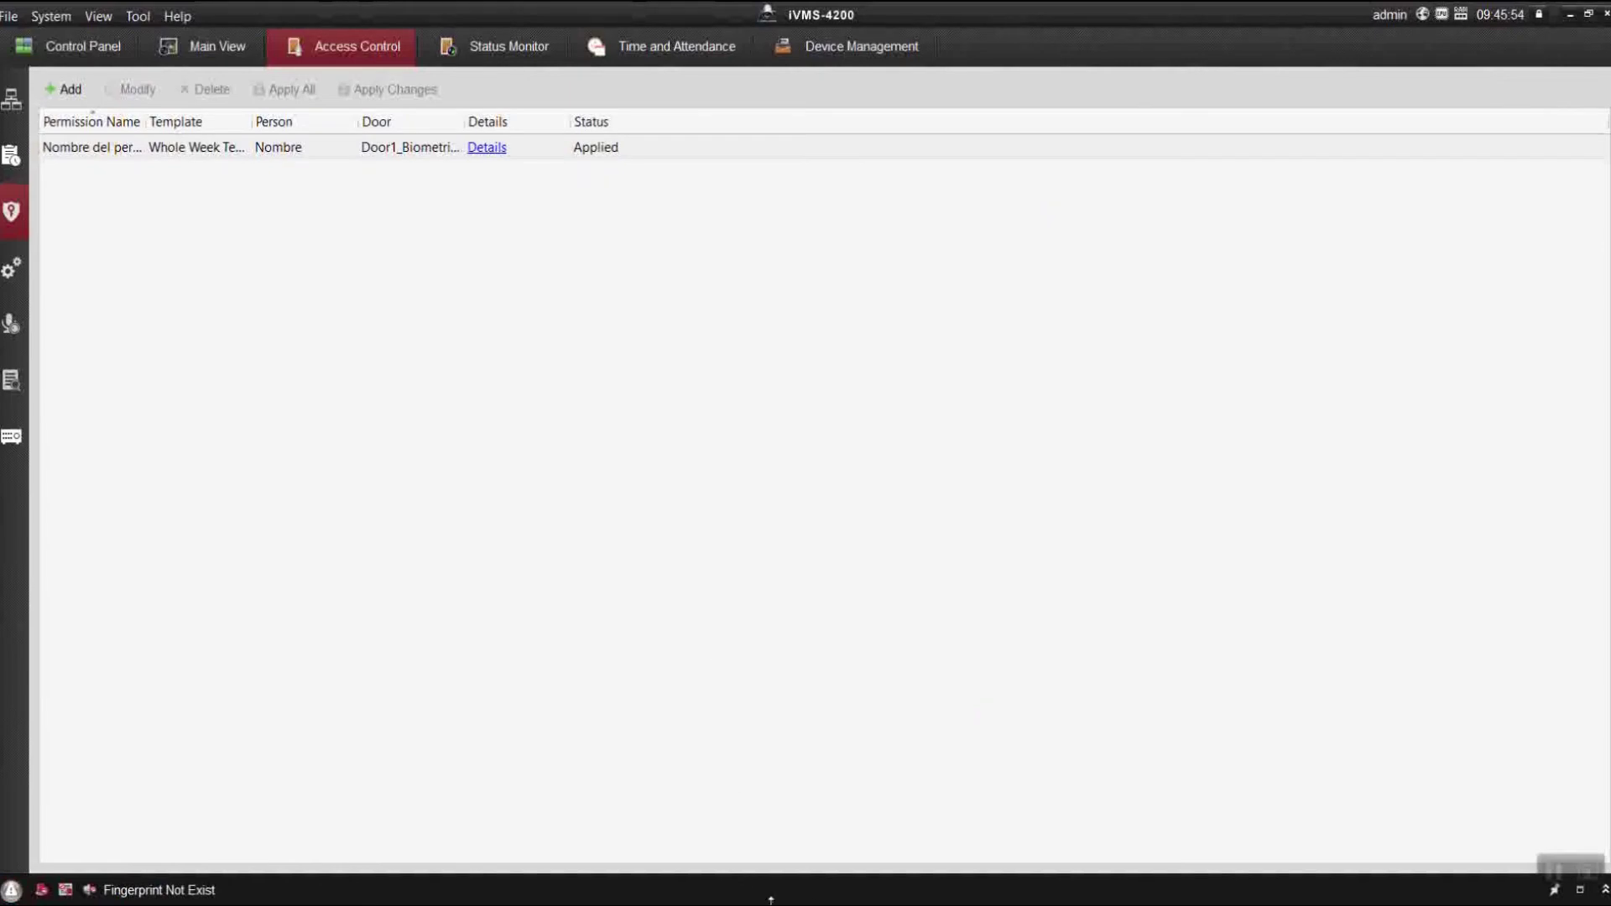
{"action": "key", "text": "alt+Tab"}
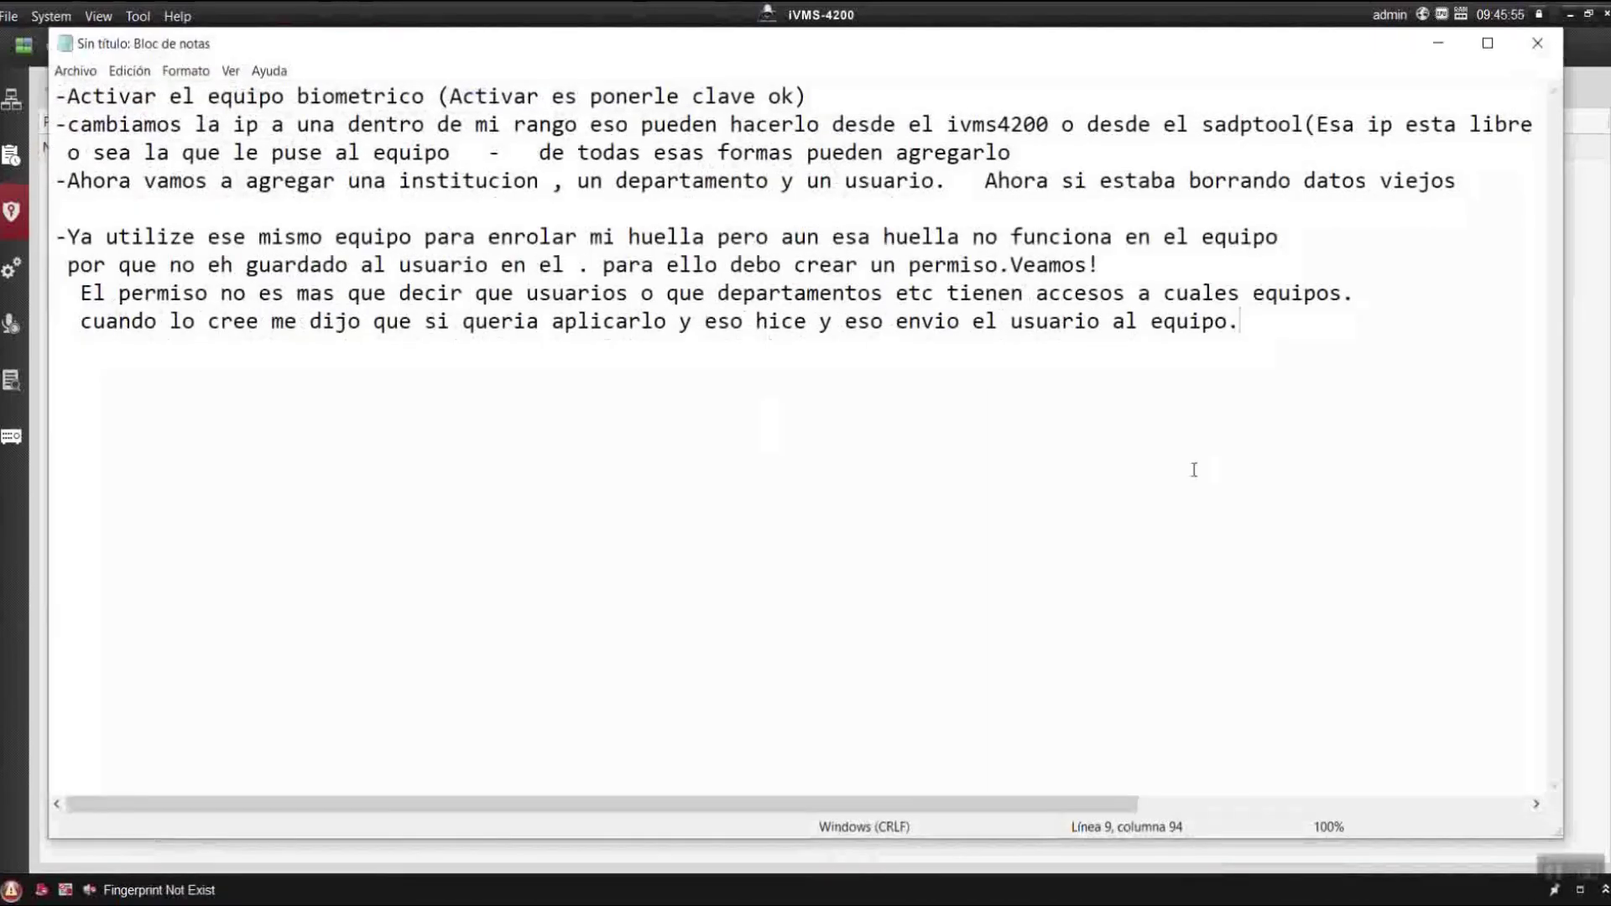
Add a new IMPORTANTE line saying the fingerprint must be linked to a card, then minimize Notepad.
{"action": "key", "text": "Return"}
{"action": "key", "text": "Return"}
{"action": "type", "text": "IMPORT"}
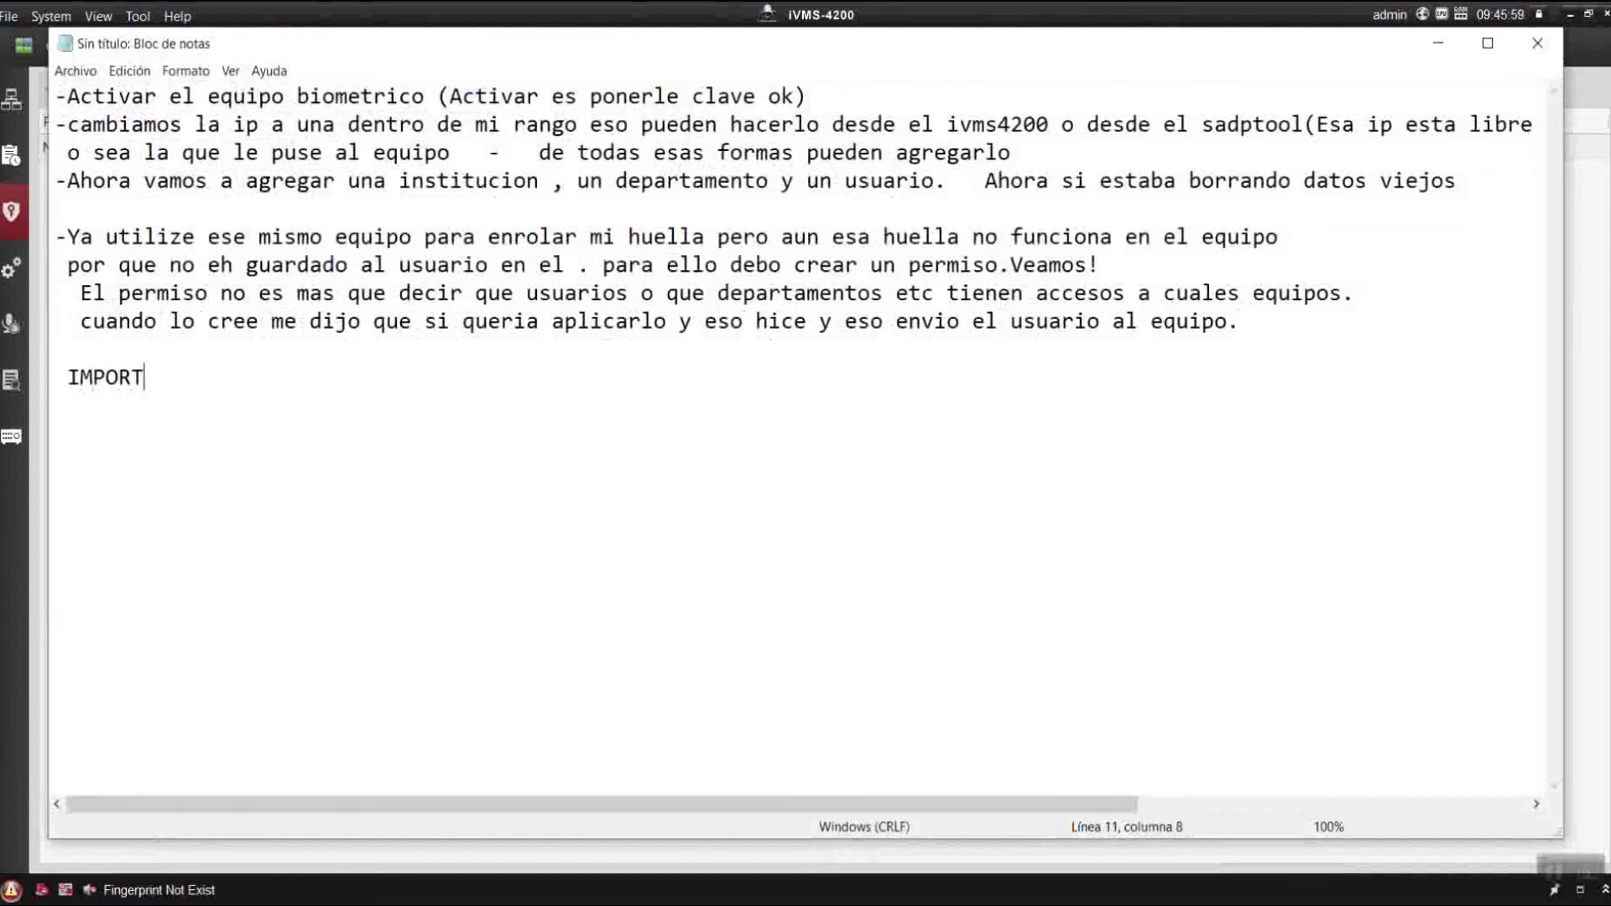
{"action": "type", "text": "ANTE> Para qu"}
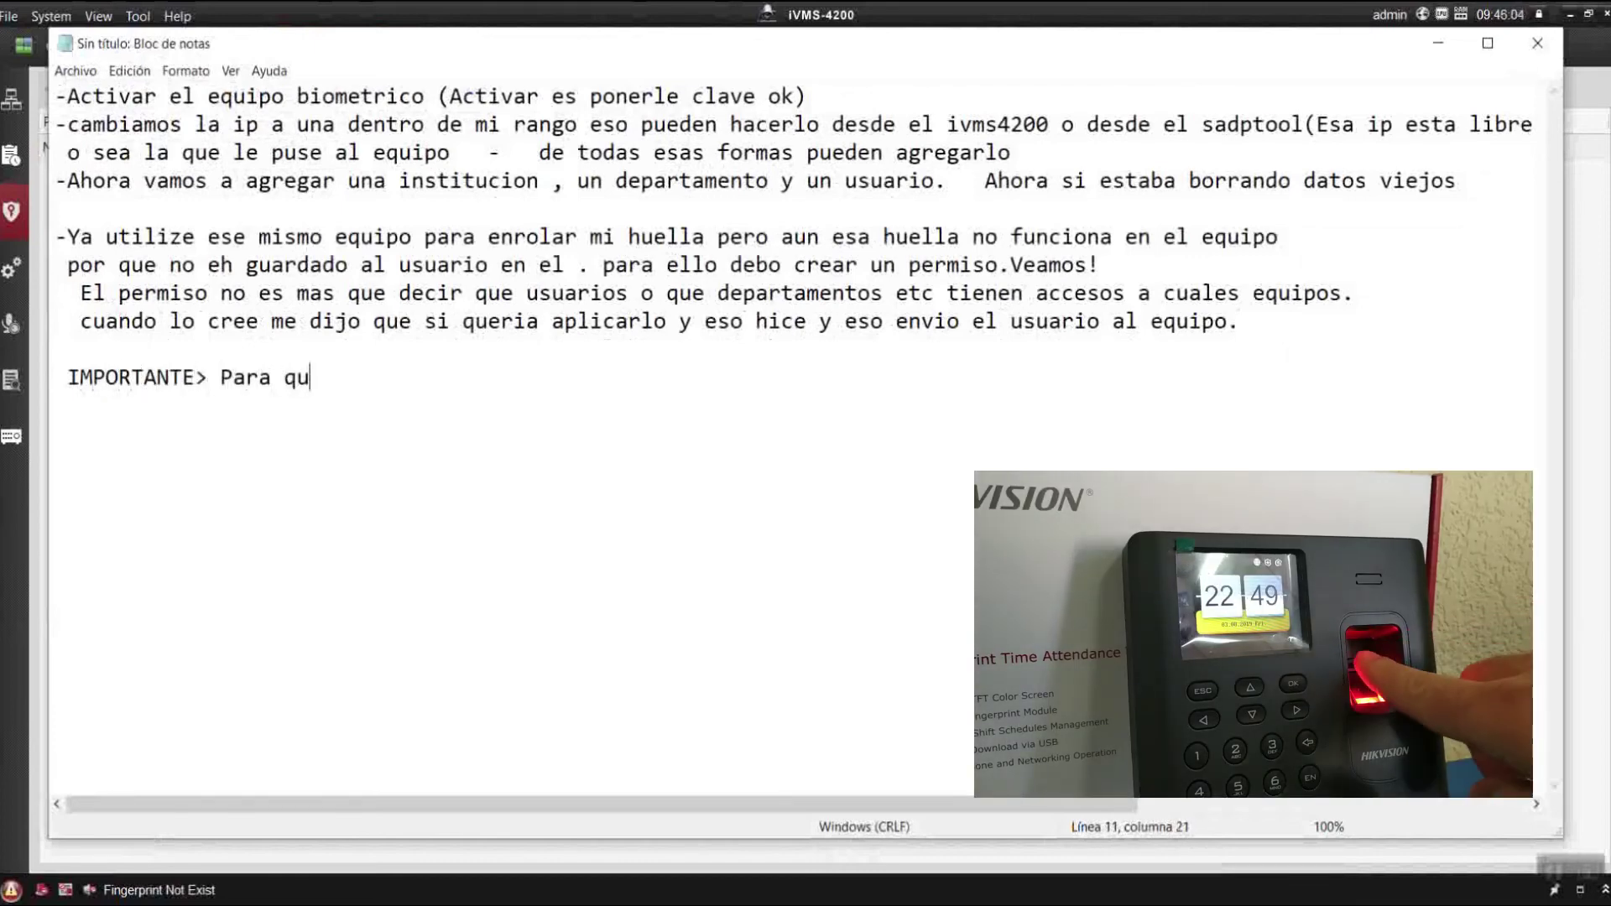
{"action": "type", "text": "e la huel"}
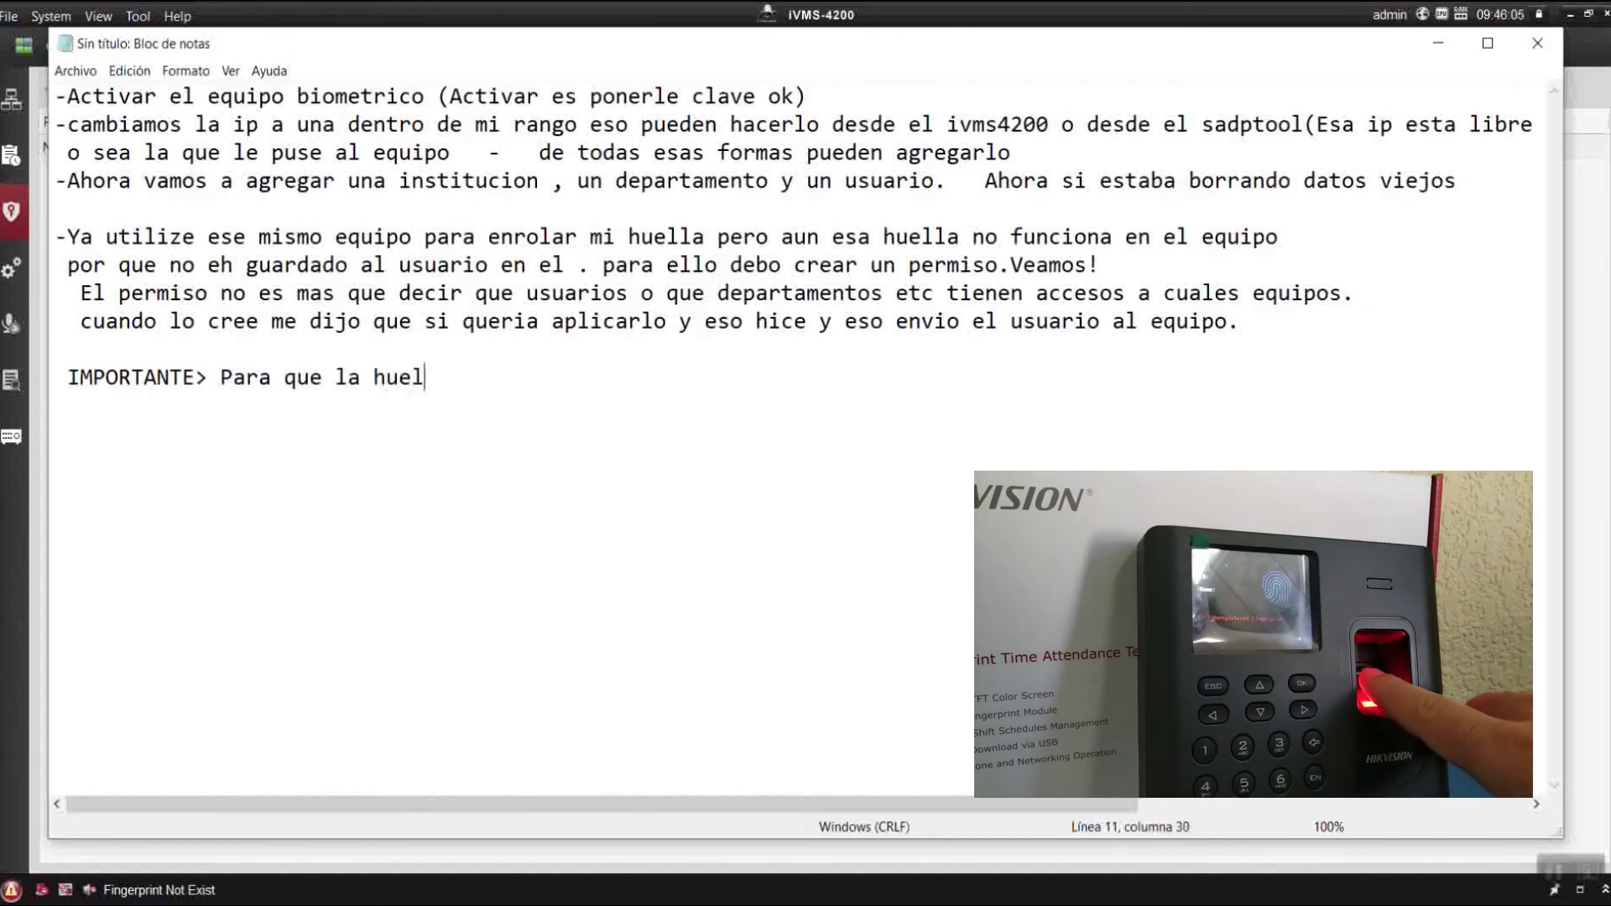
{"action": "type", "text": "la funci"}
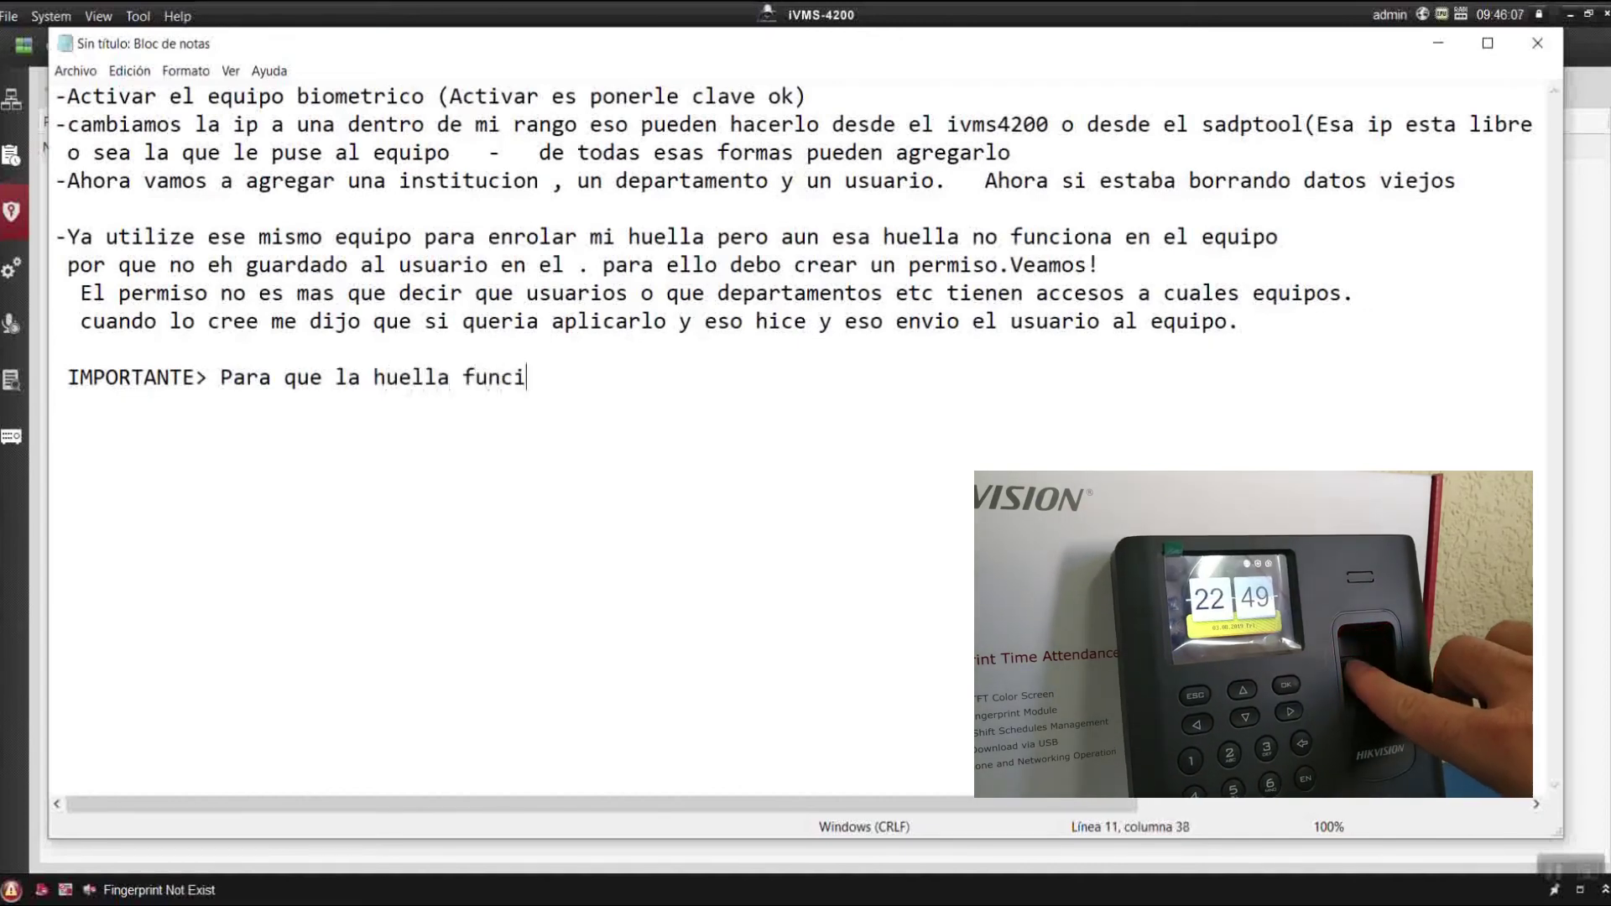
{"action": "type", "text": "one debe "}
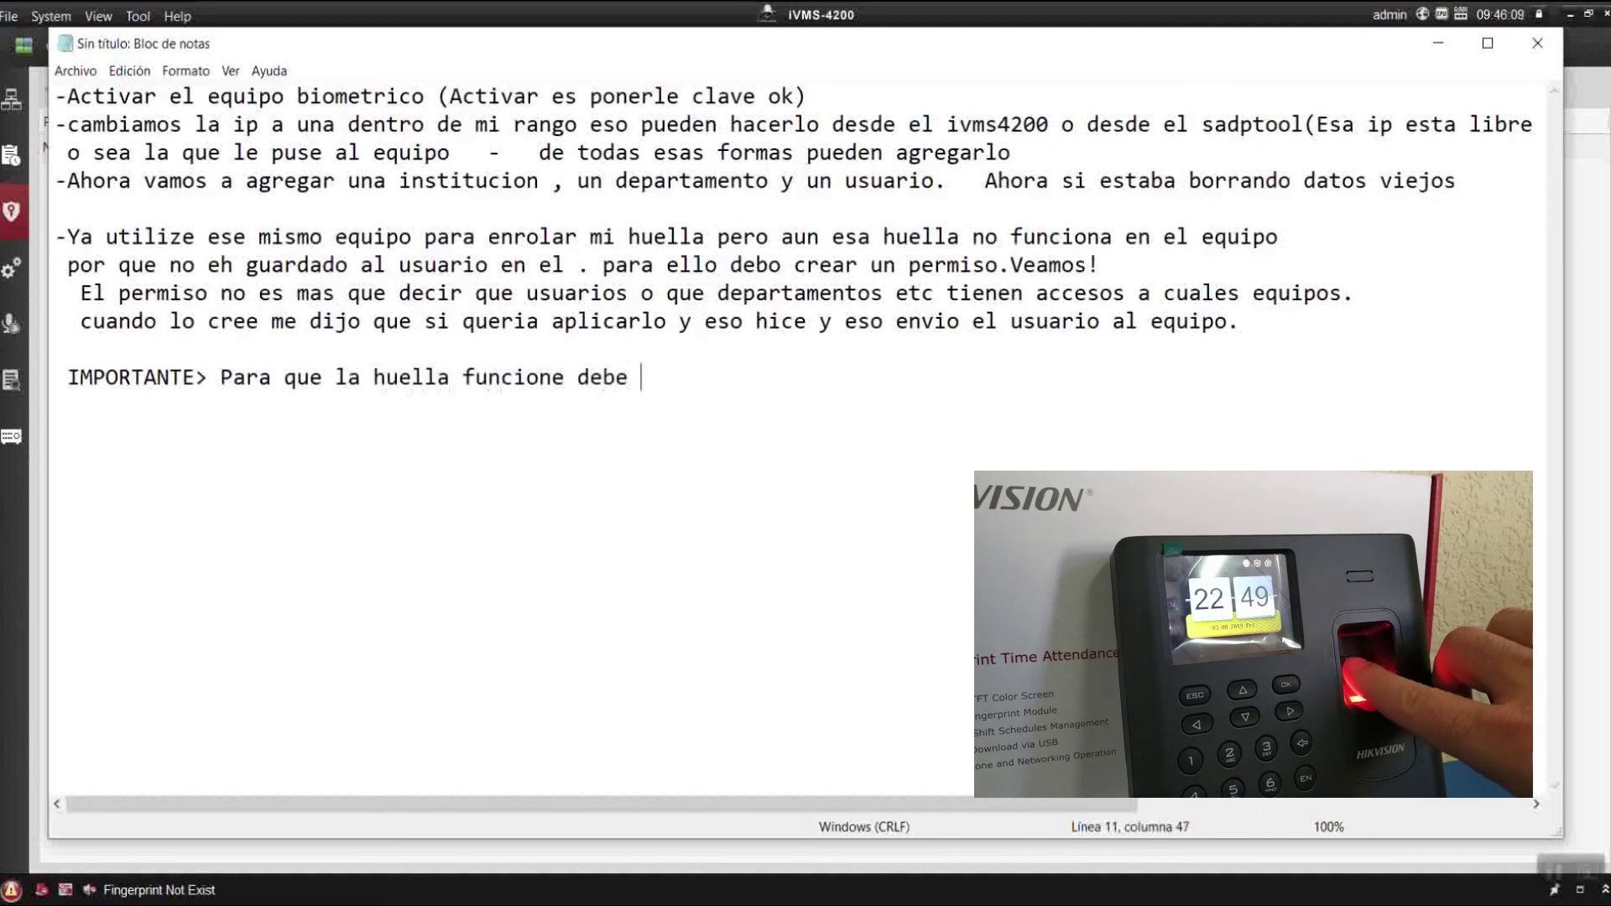
{"action": "type", "text": "estar vin"}
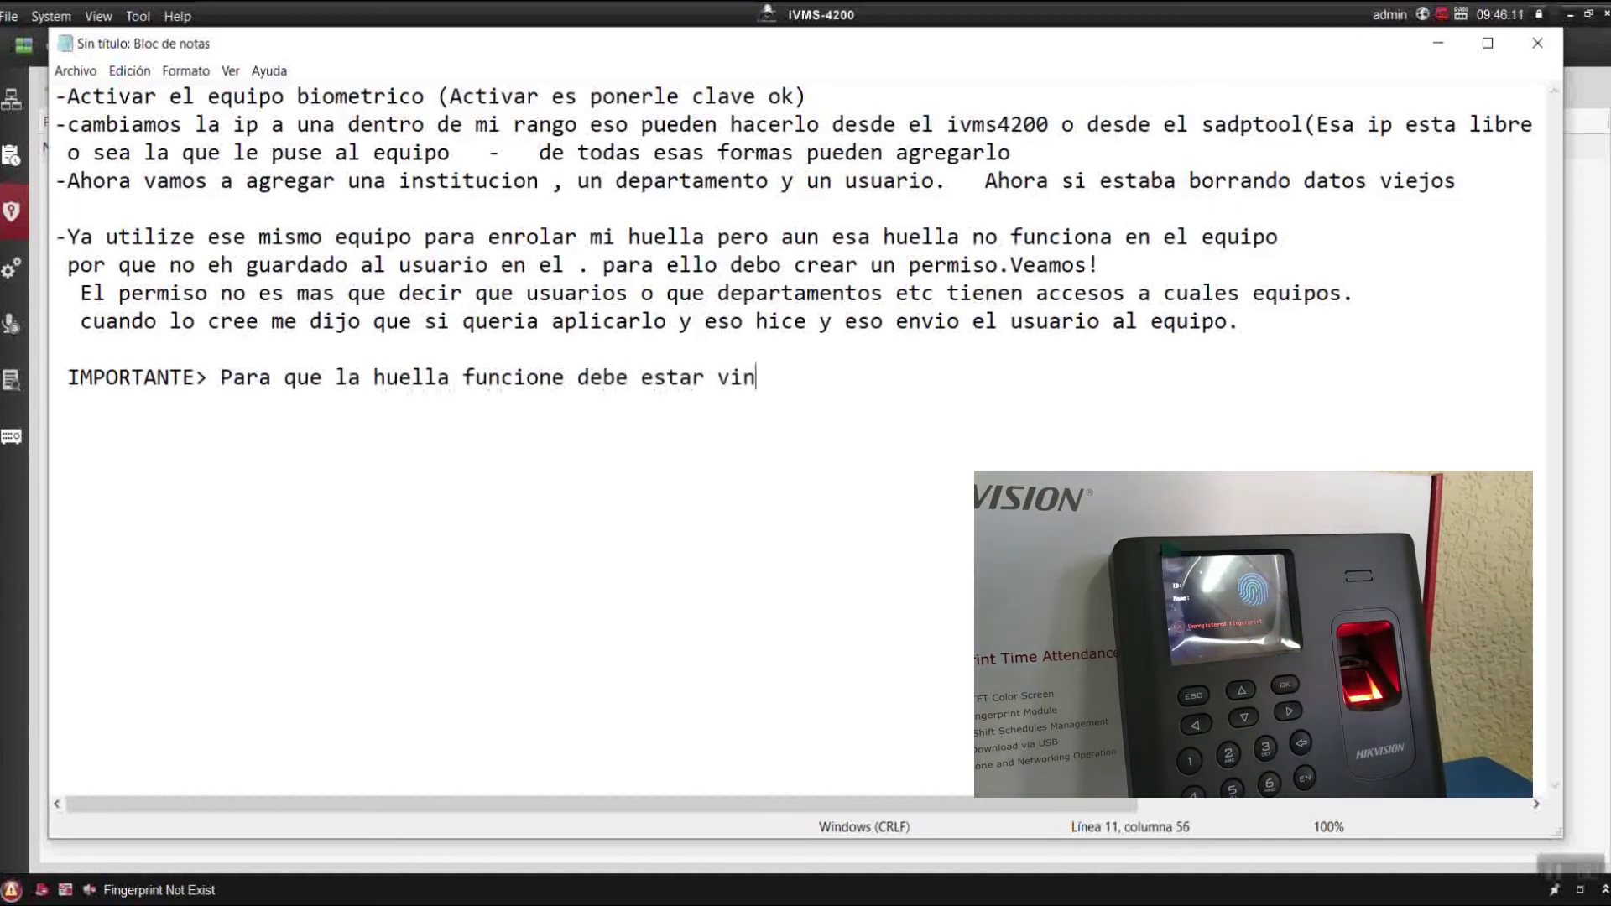
{"action": "type", "text": "culada a "}
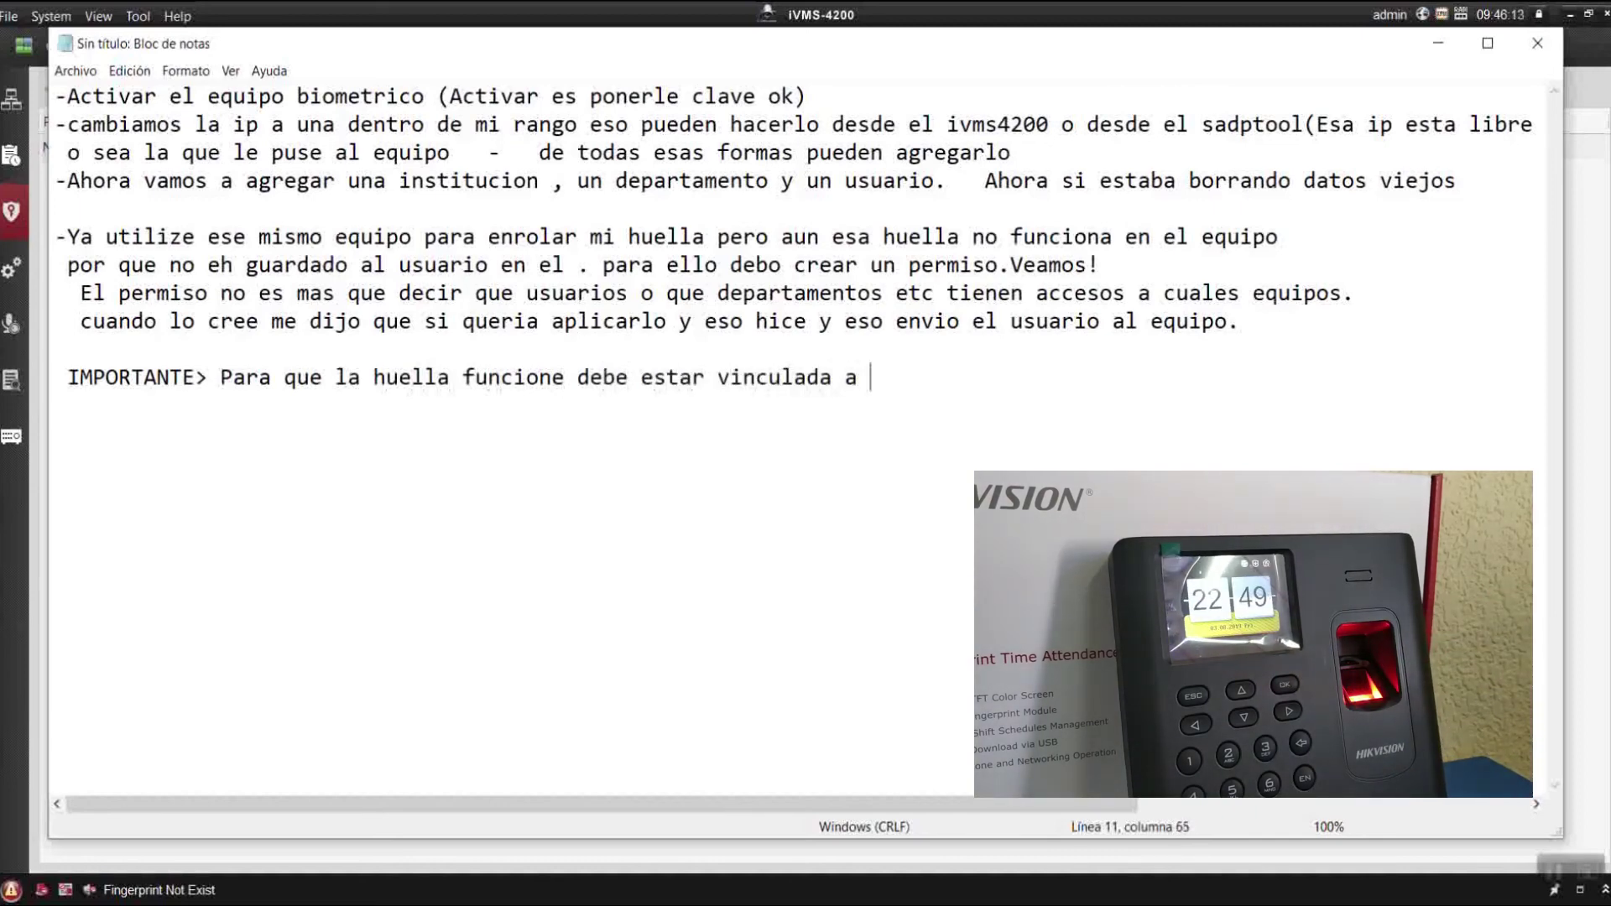
{"action": "type", "text": "una tarje"}
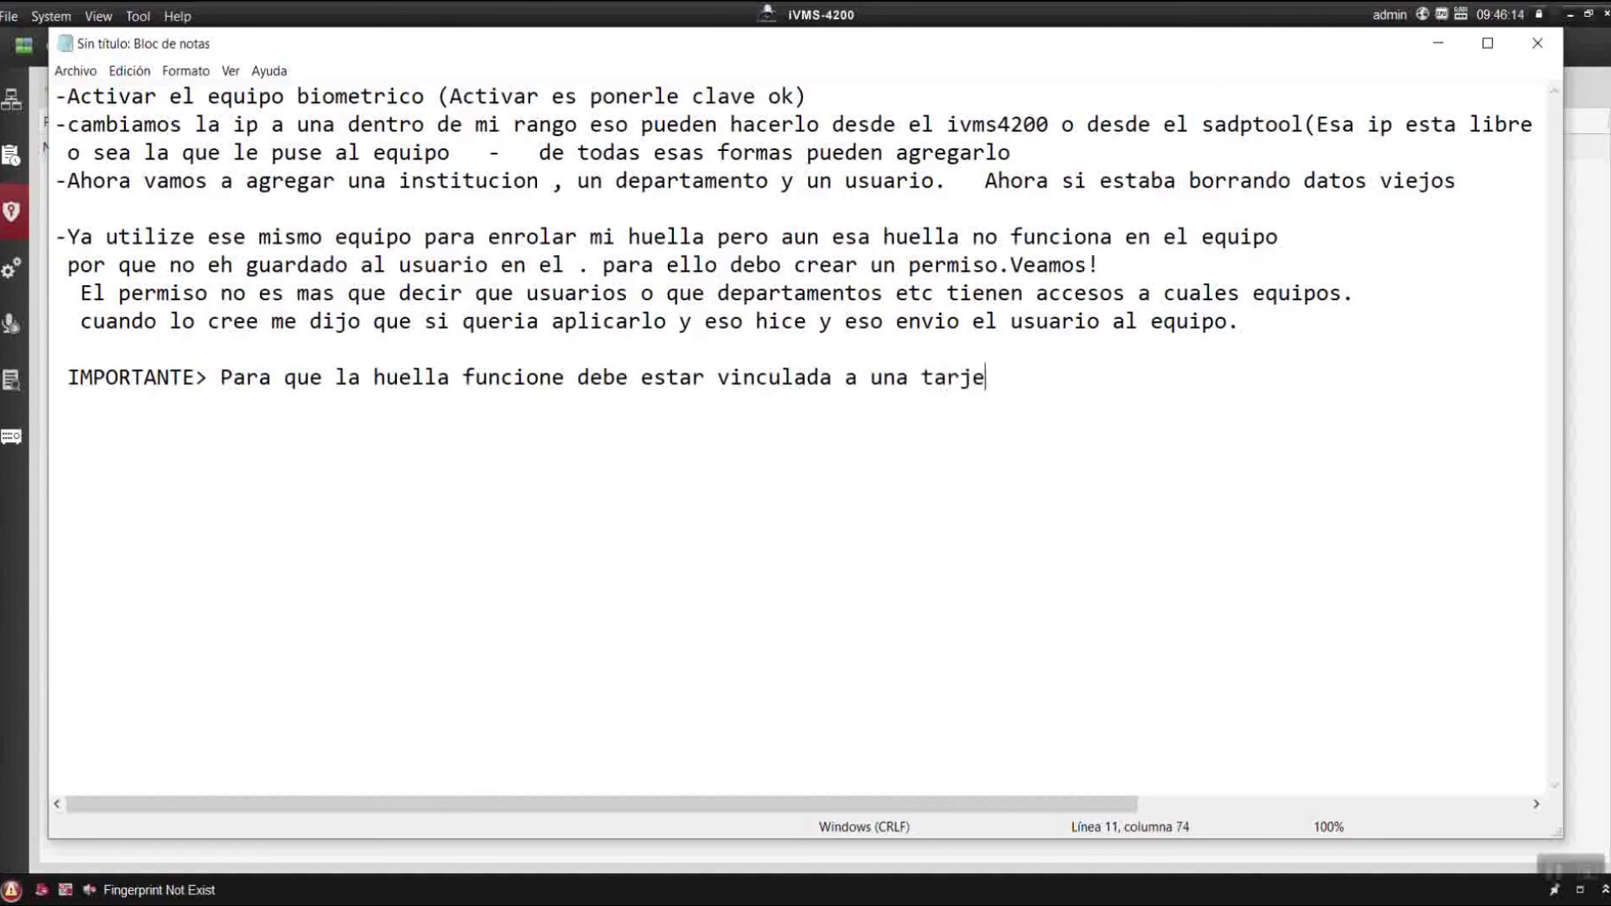
{"action": "type", "text": "ta aunque "}
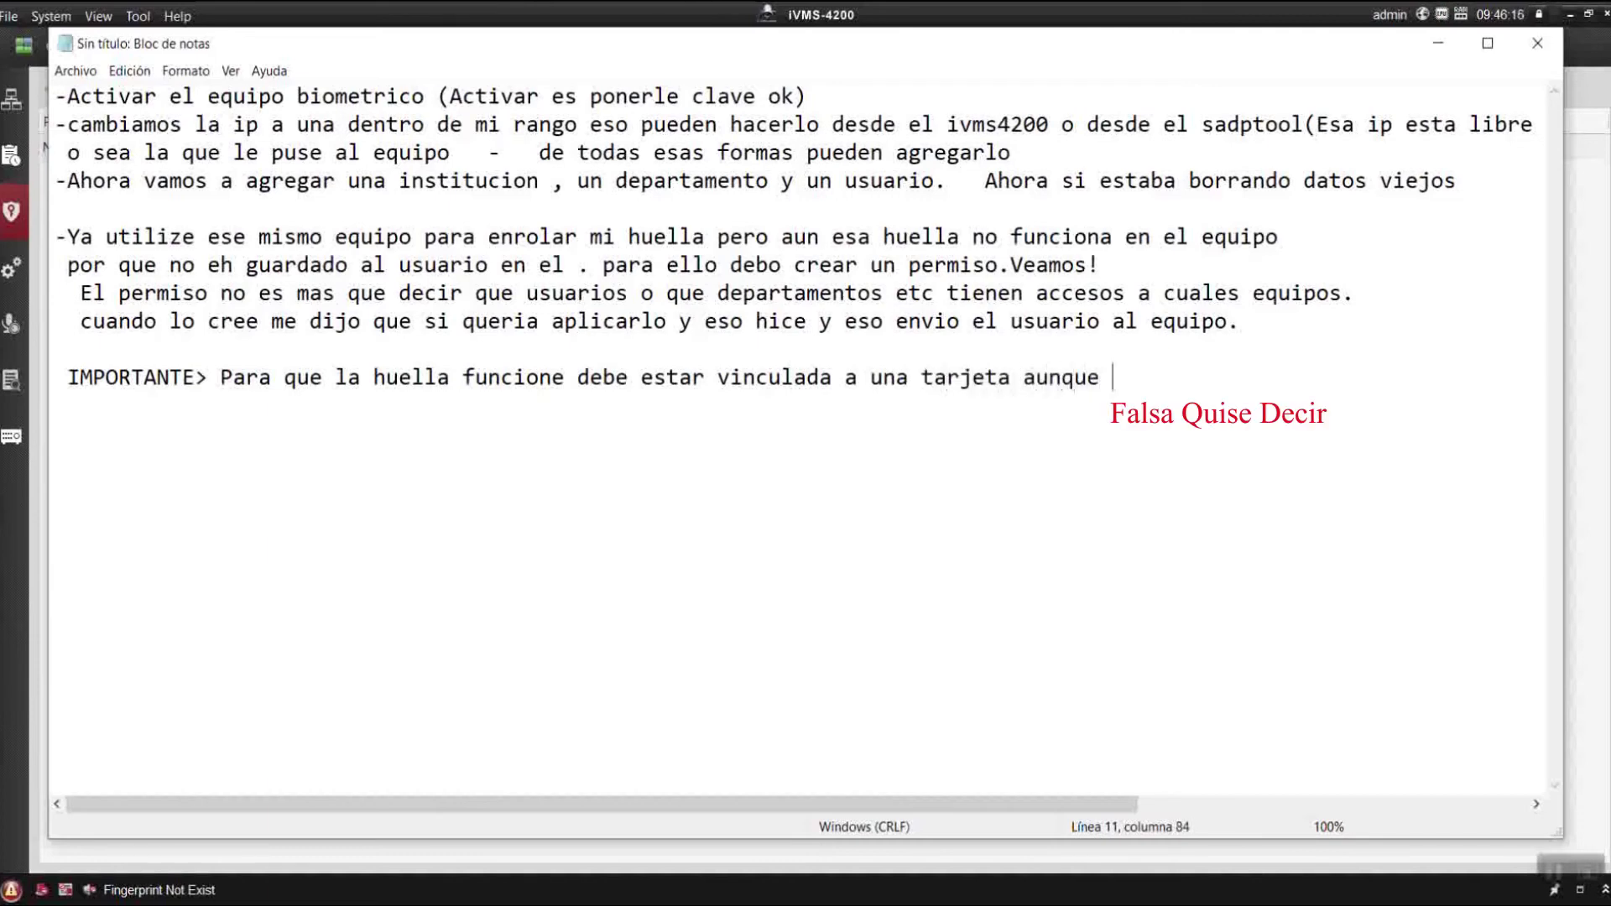
{"action": "type", "text": "sea facil"}
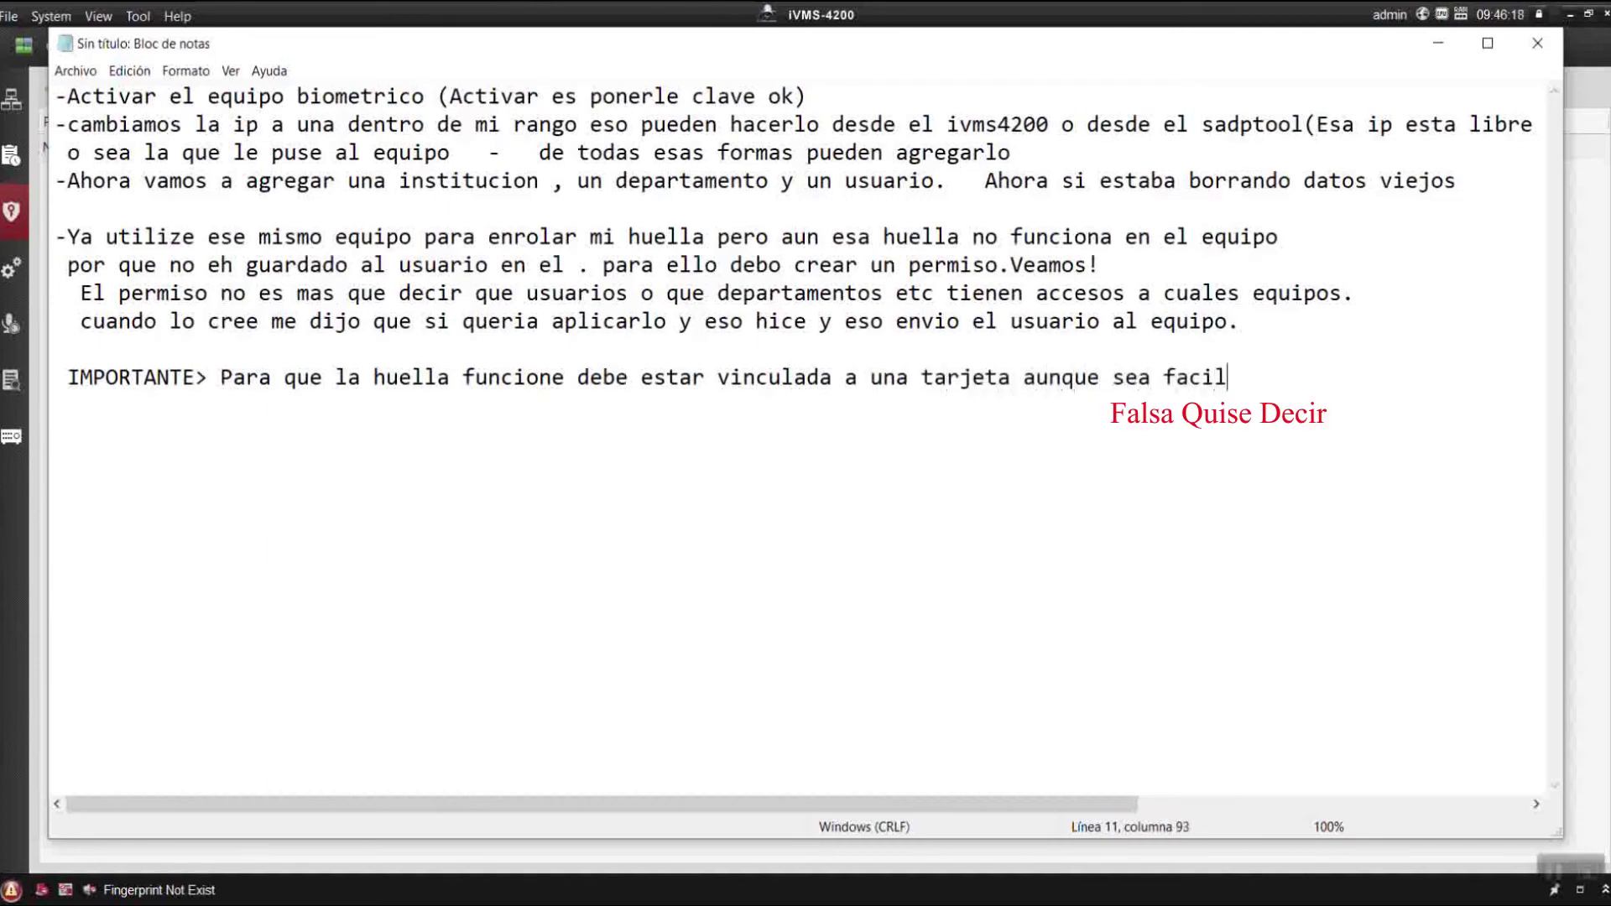
{"action": "type", "text": " veamos e "}
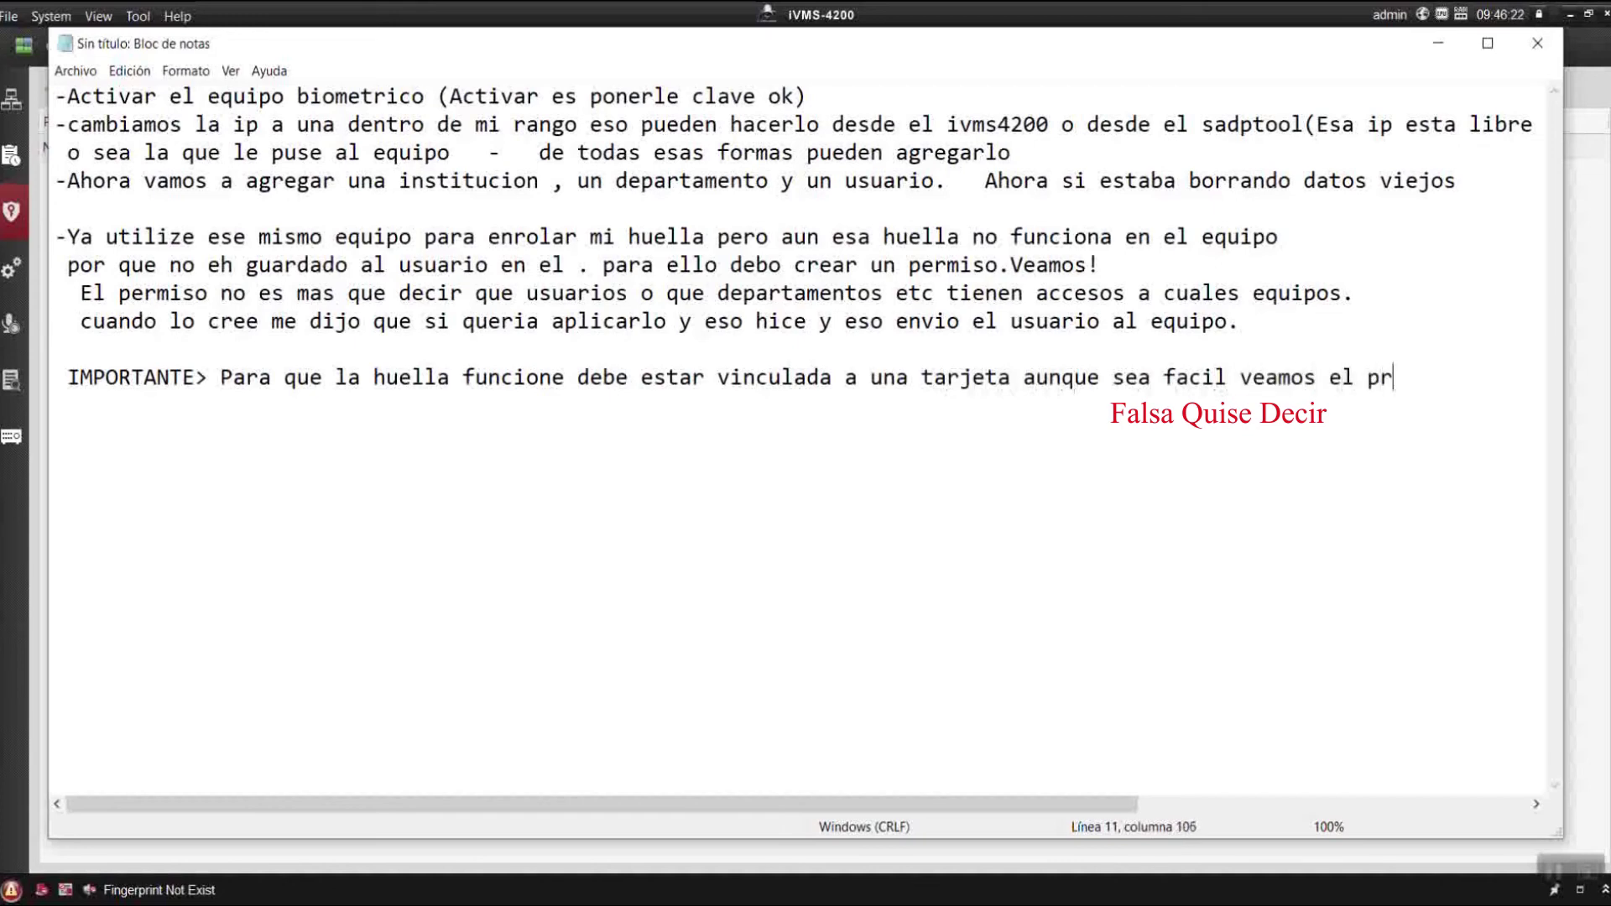
{"action": "type", "text": " proceso ese"}
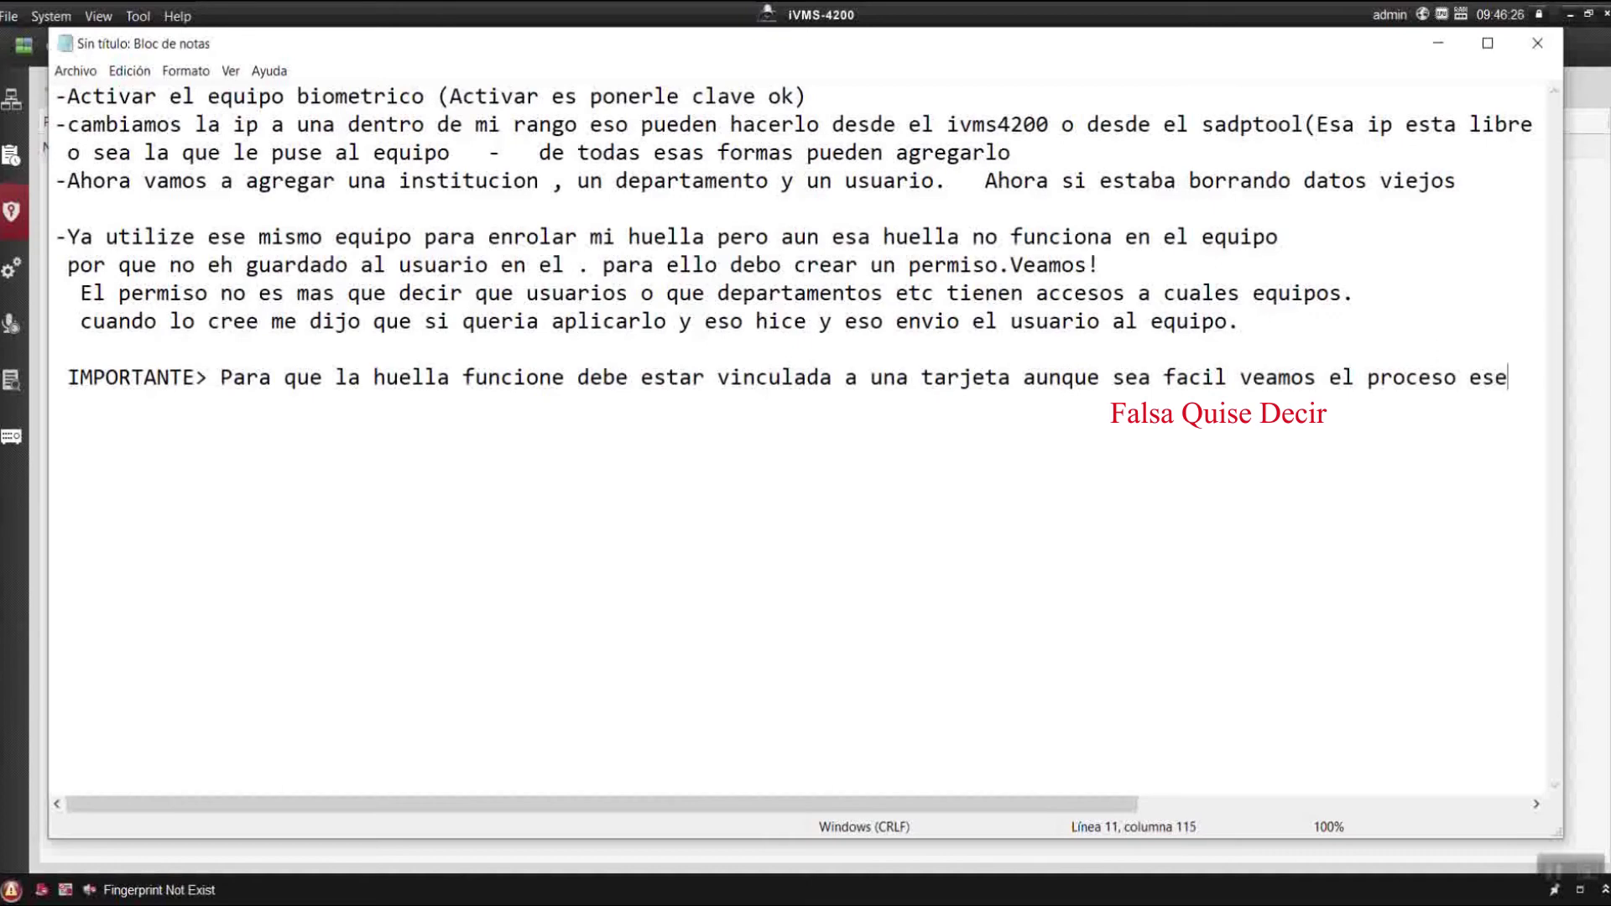
{"action": "left_click", "coordinate": [1437, 42]}
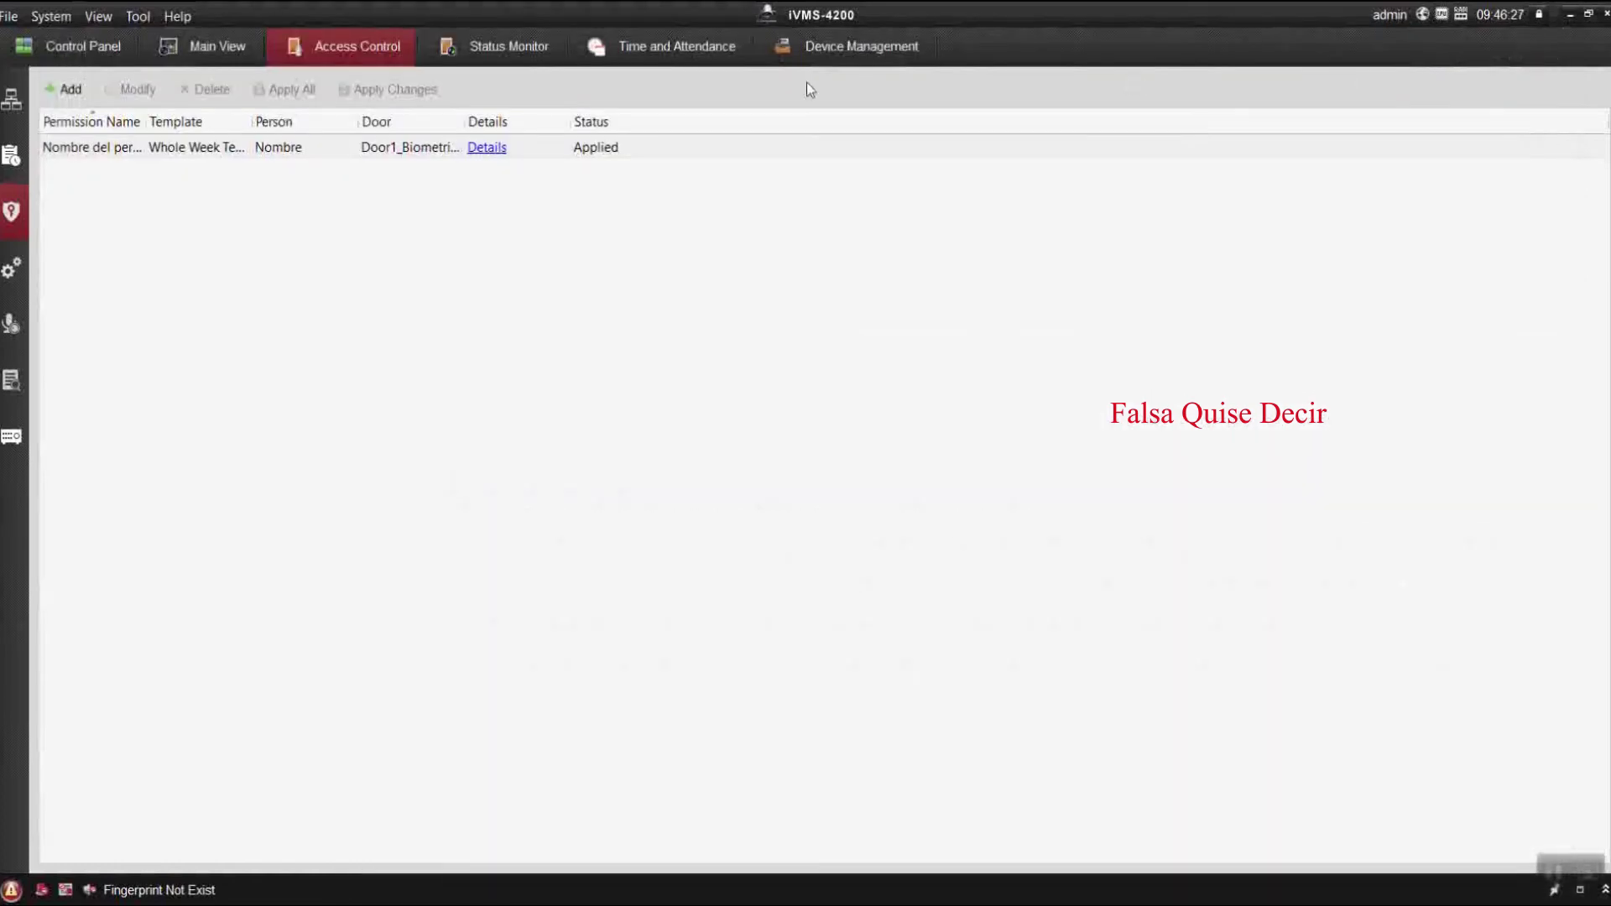
In Person and Card, open the enrolled person's card details and start adding a new card.
{"action": "left_click", "coordinate": [24, 99]}
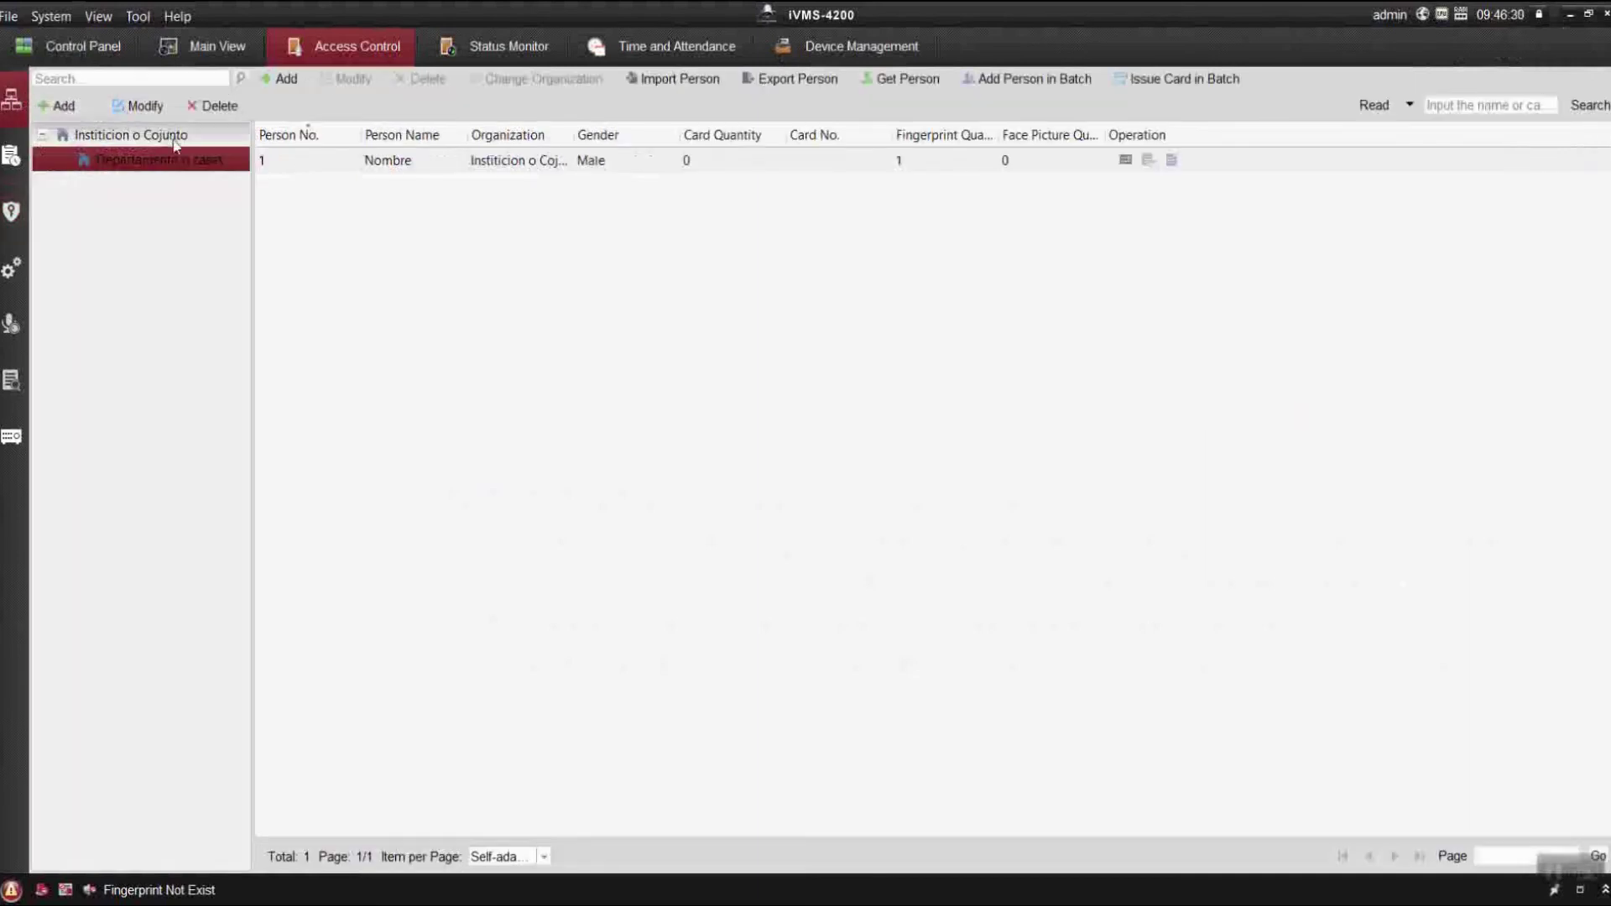
{"action": "left_click", "coordinate": [424, 161]}
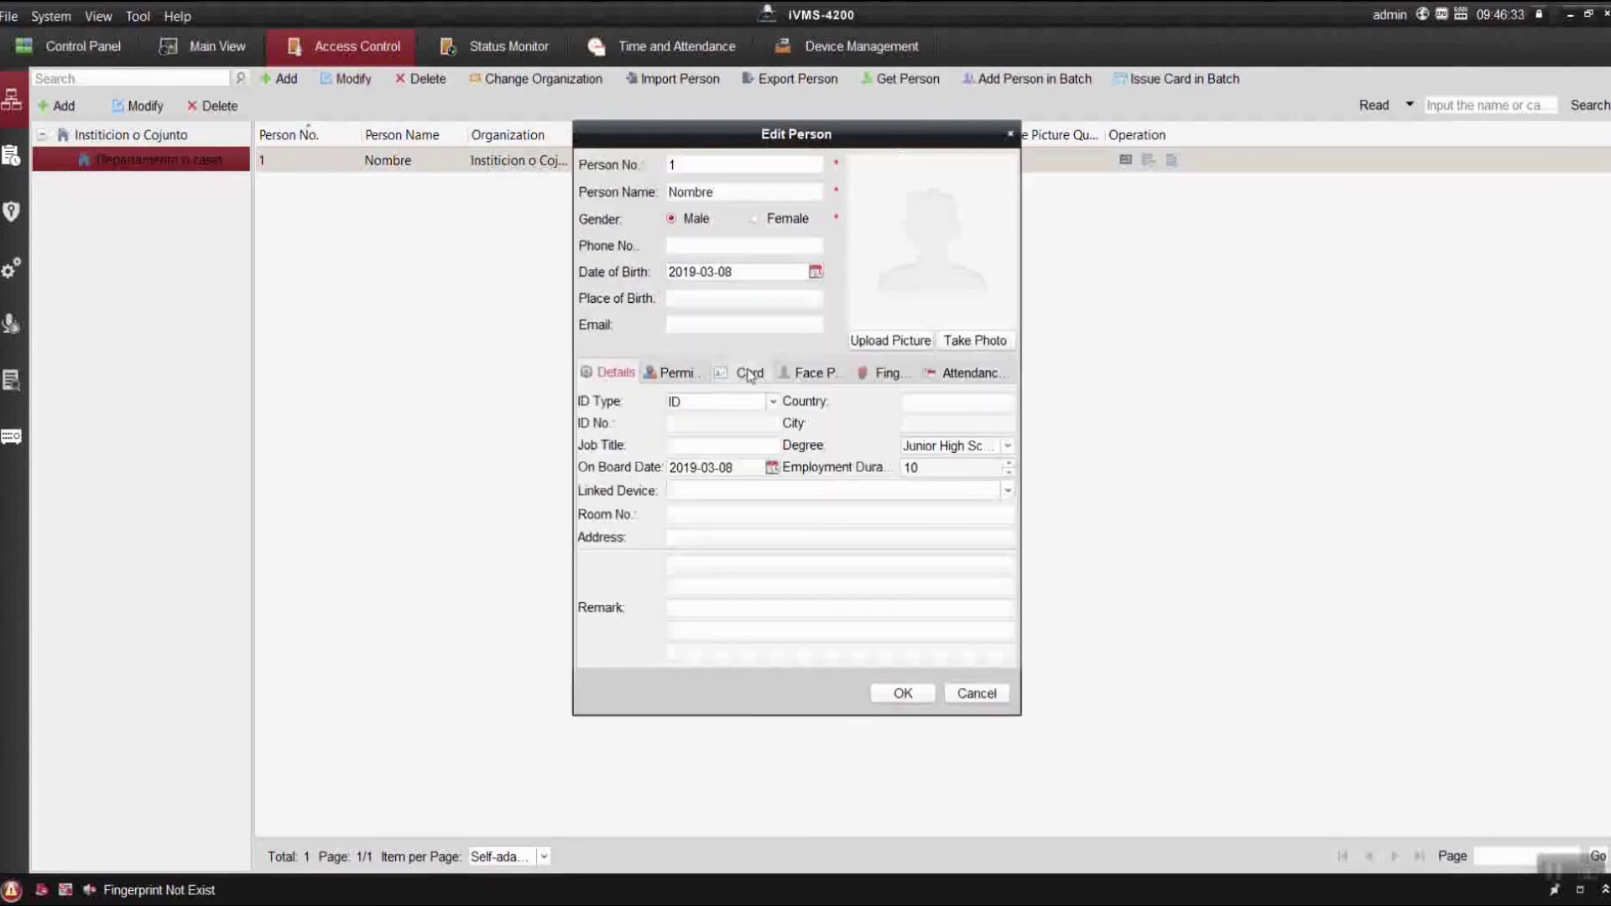
{"action": "left_click", "coordinate": [738, 373]}
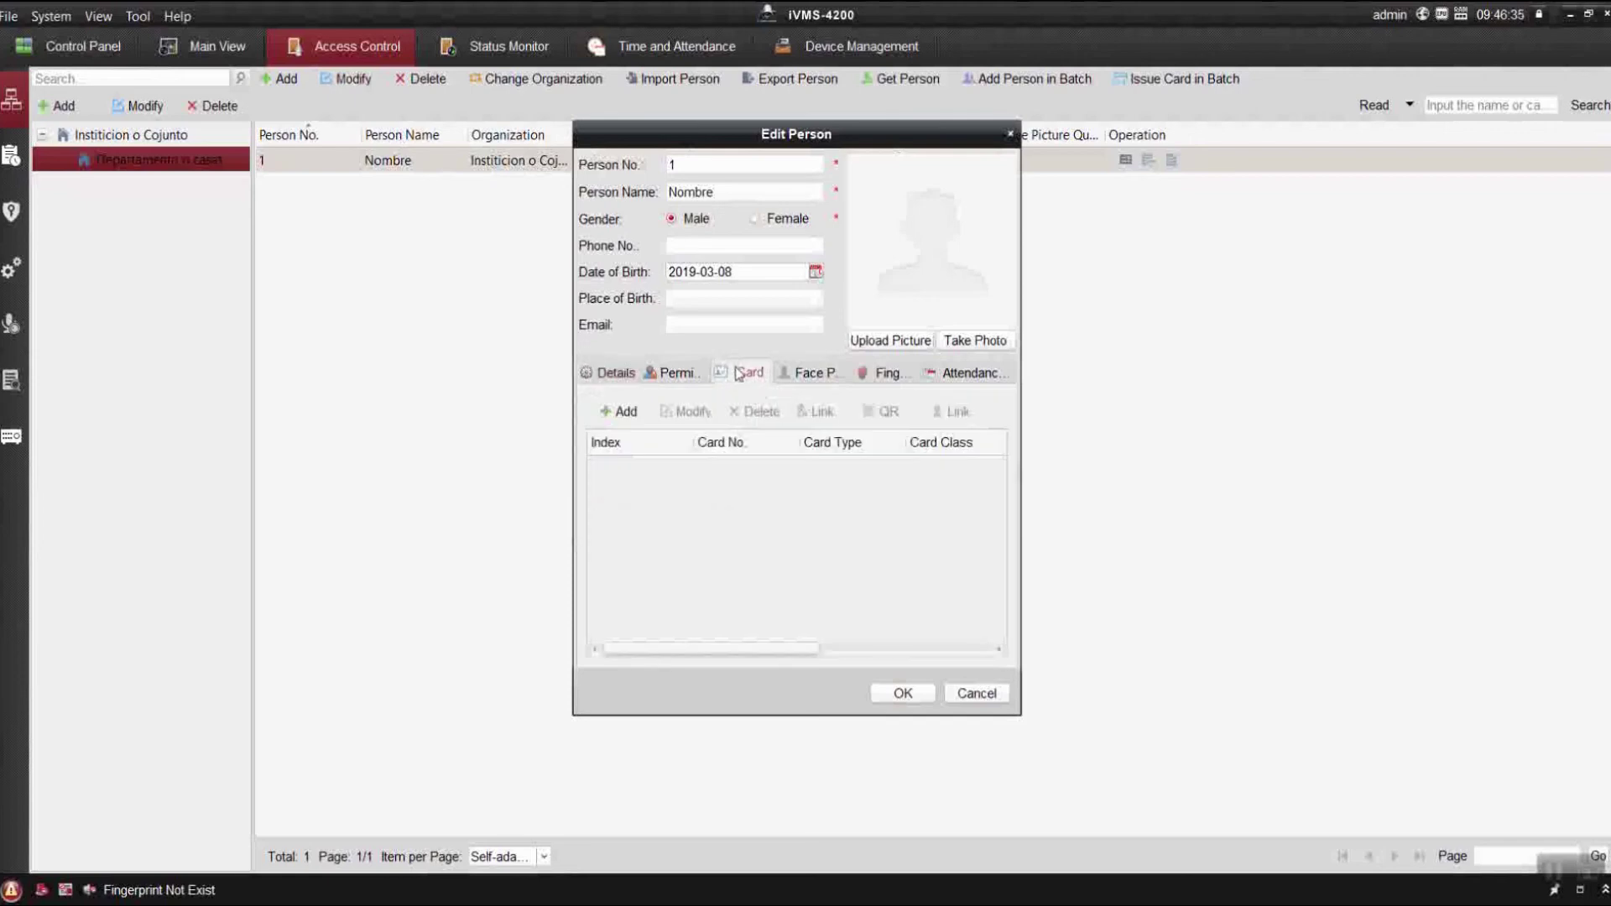
{"action": "left_click", "coordinate": [623, 413]}
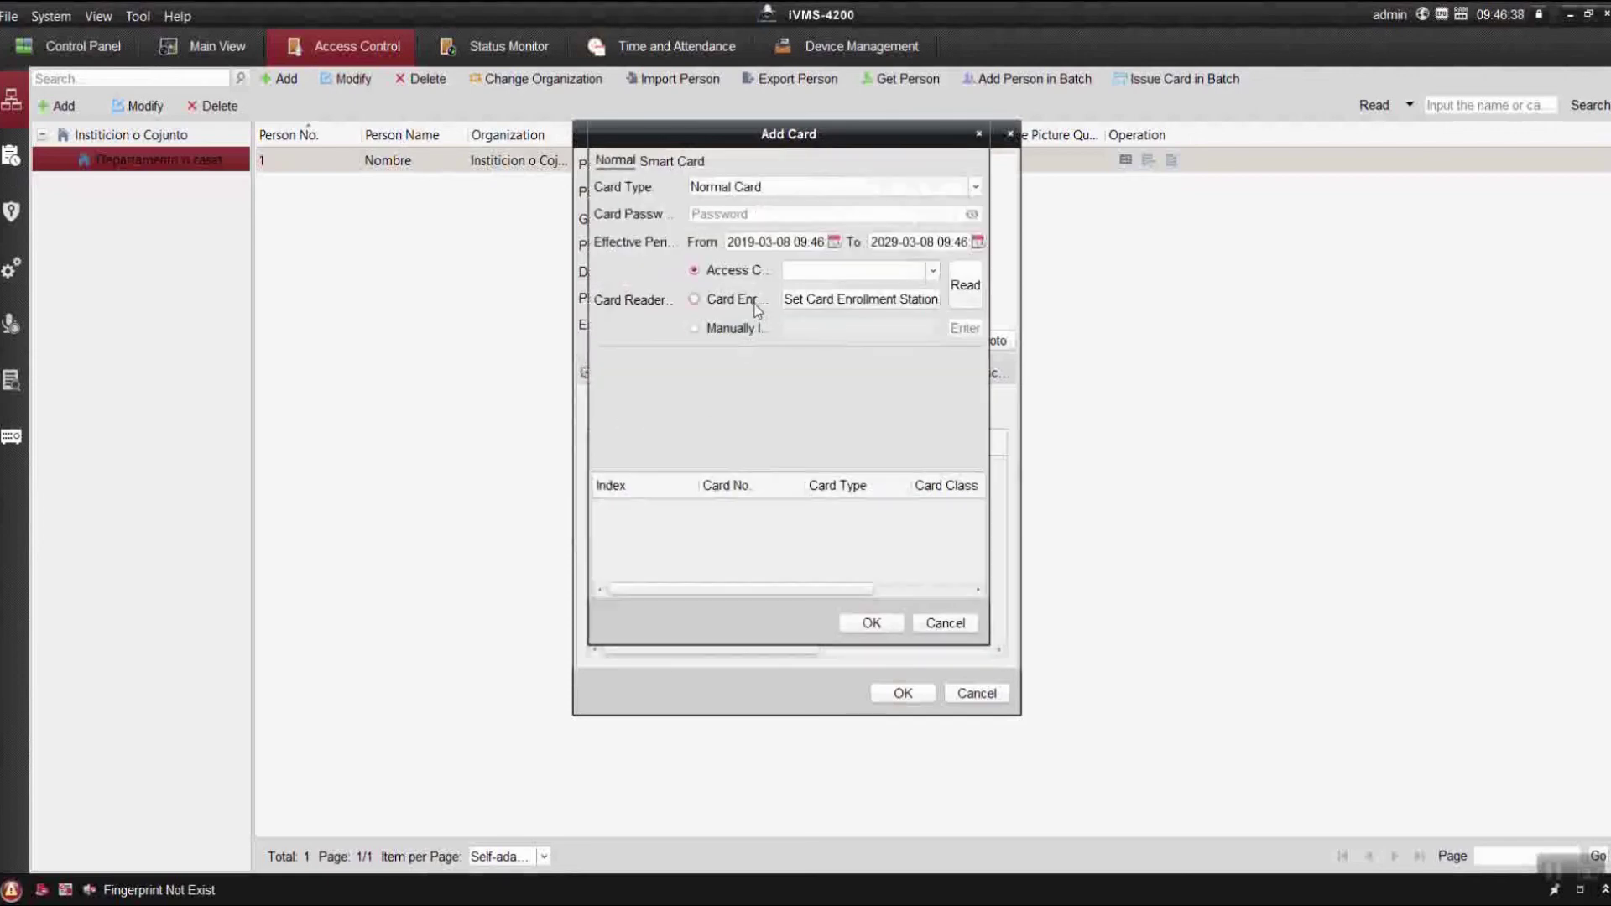
Manually enter card number 1 as a Normal Card for the person and confirm it.
{"action": "left_click", "coordinate": [706, 327]}
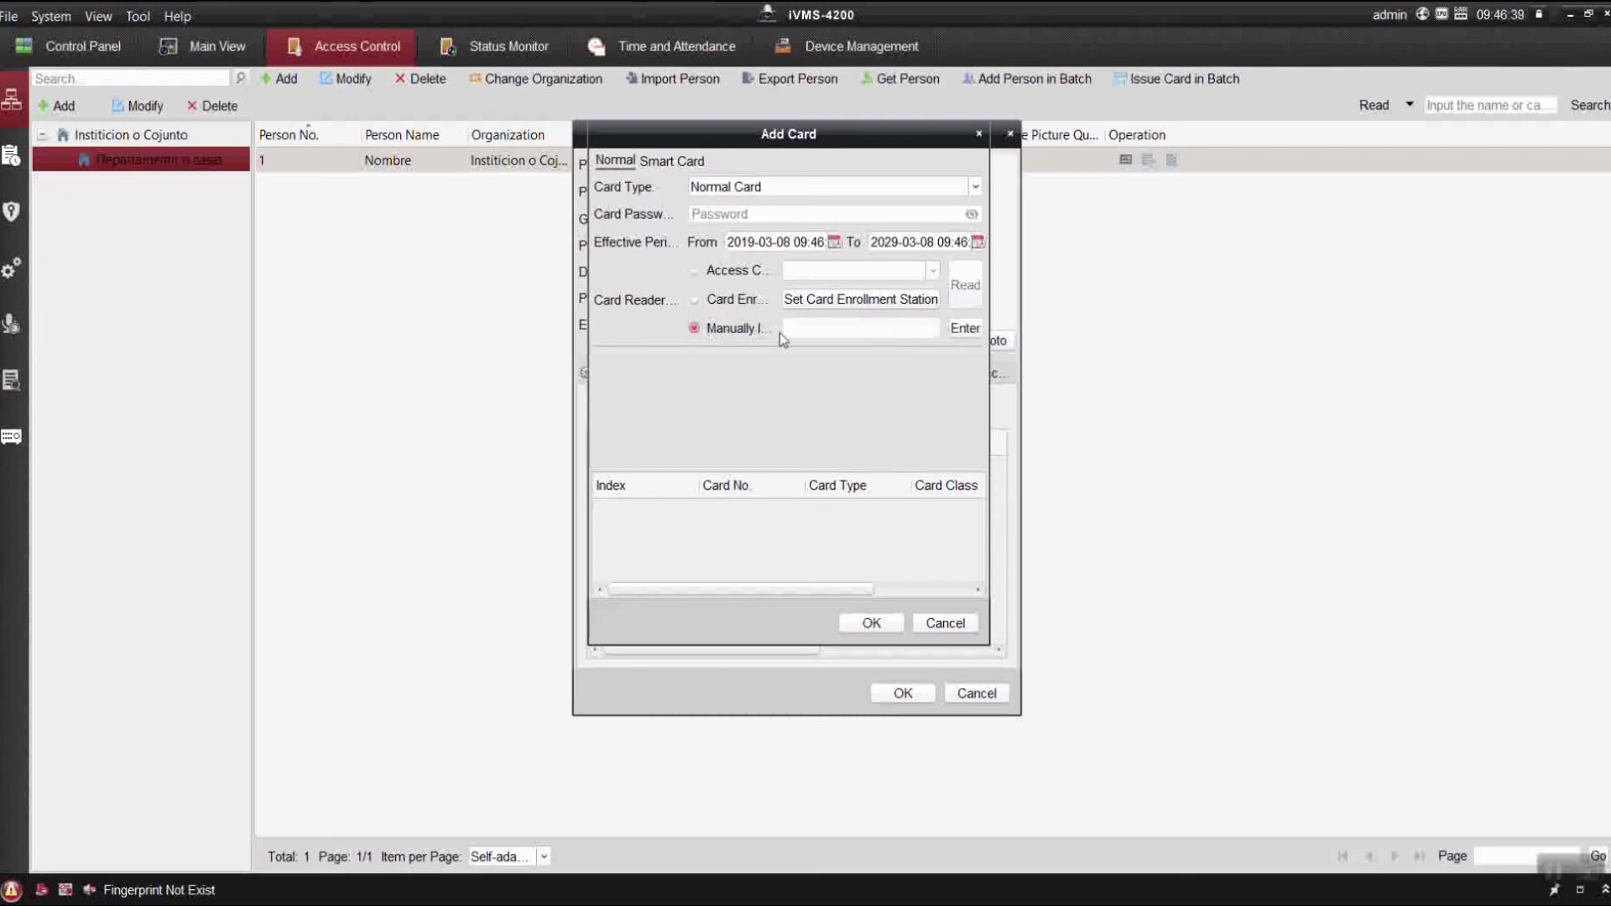
{"action": "left_click", "coordinate": [786, 328]}
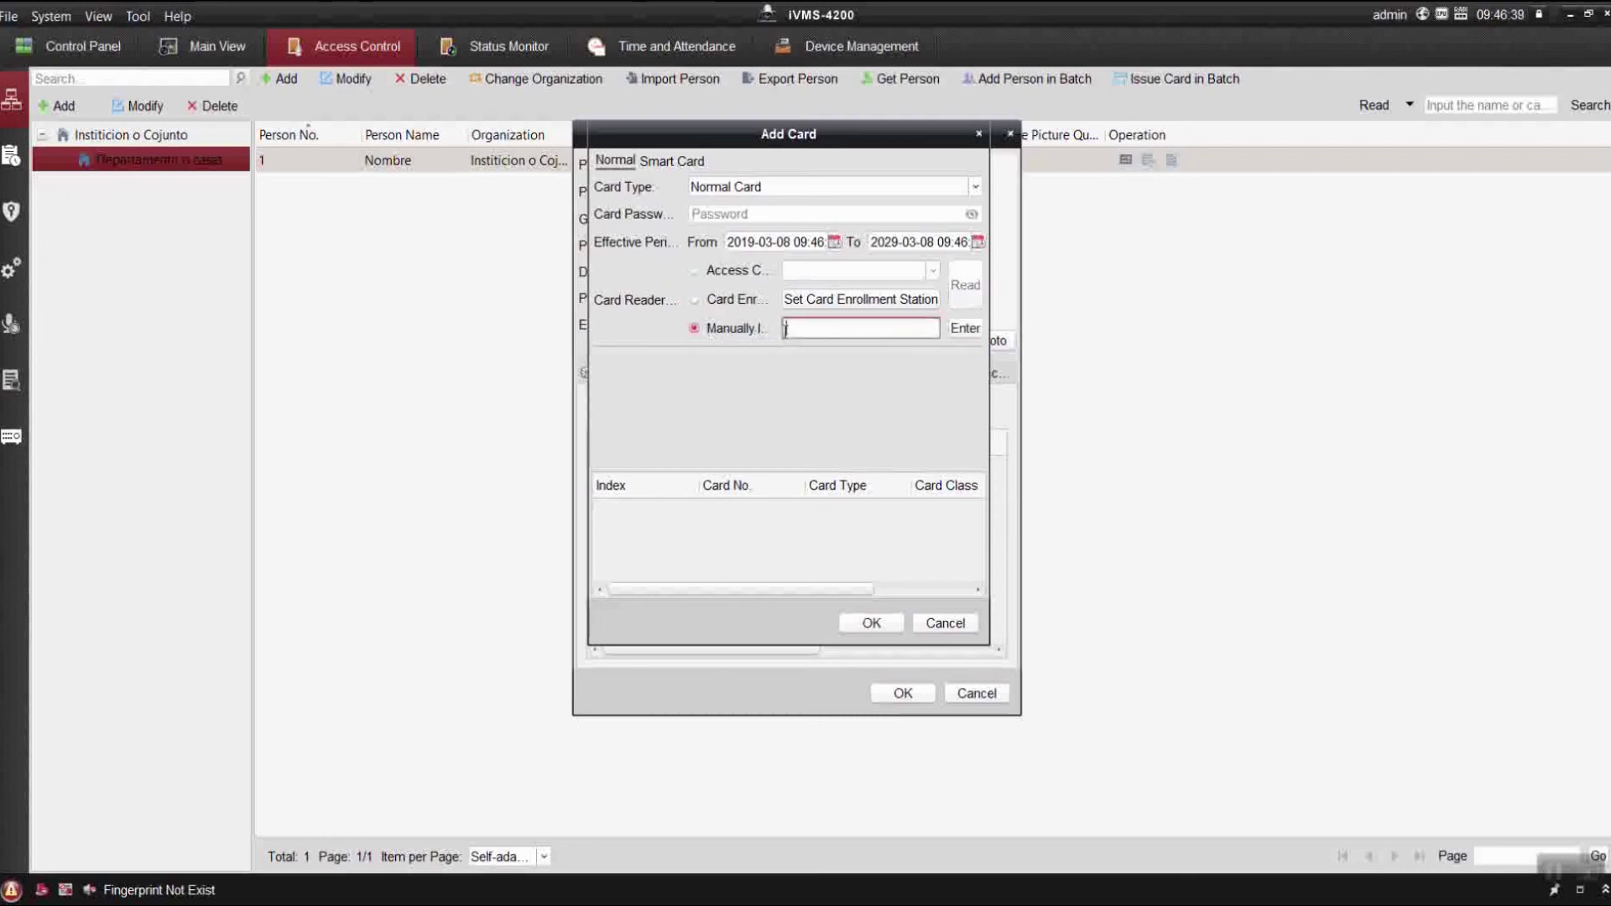
{"action": "type", "text": "1"}
{"action": "left_click", "coordinate": [963, 328]}
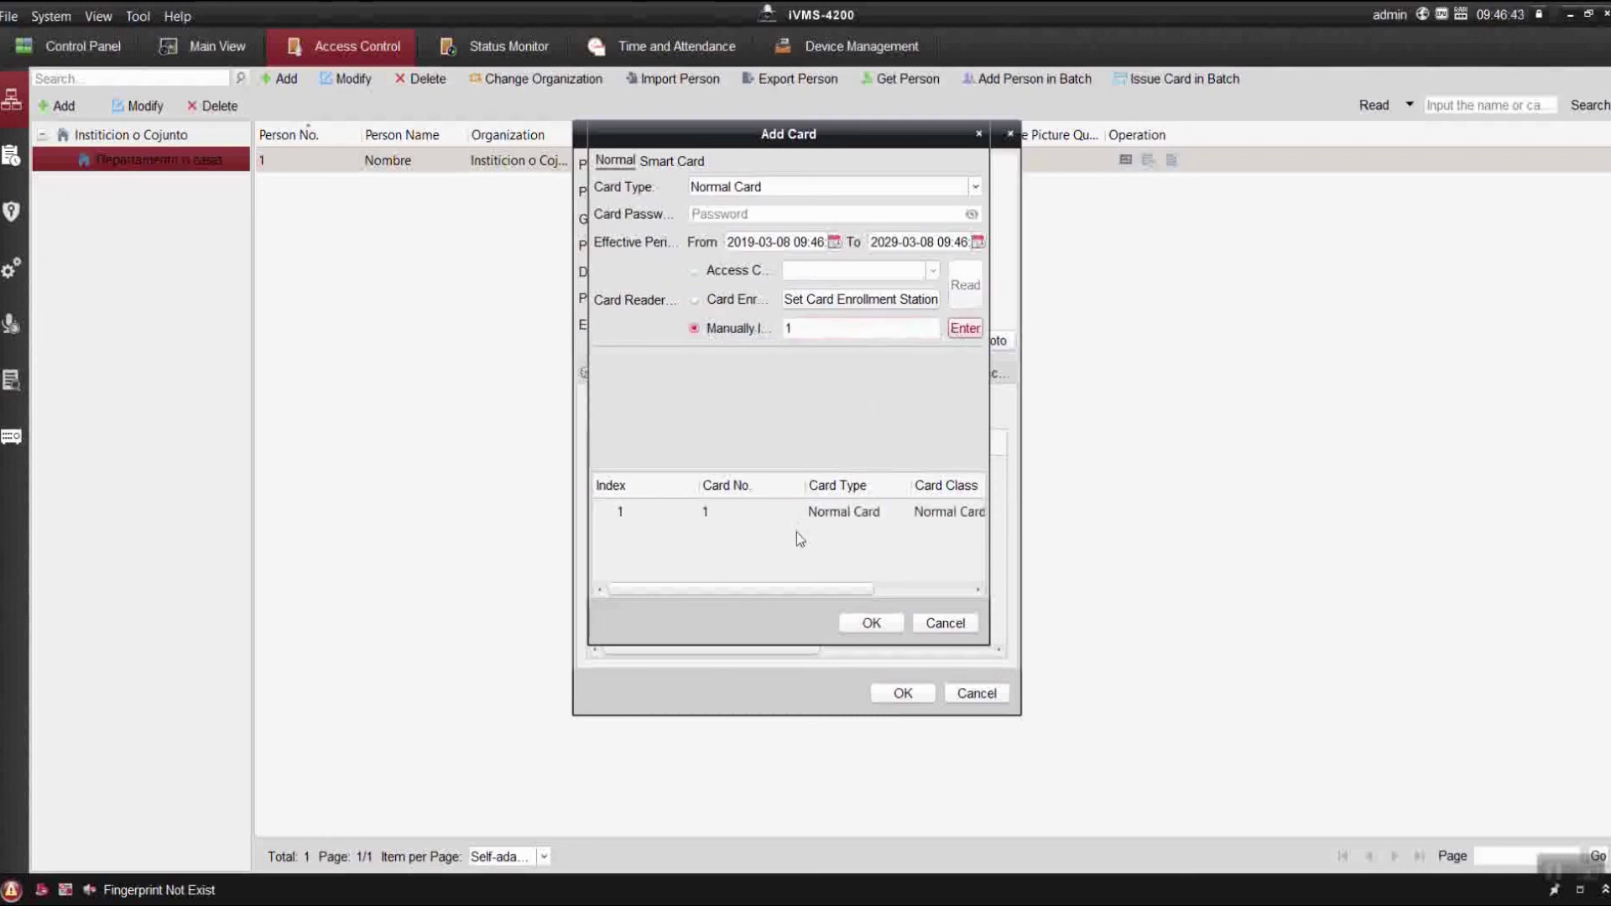
{"action": "left_click", "coordinate": [885, 629]}
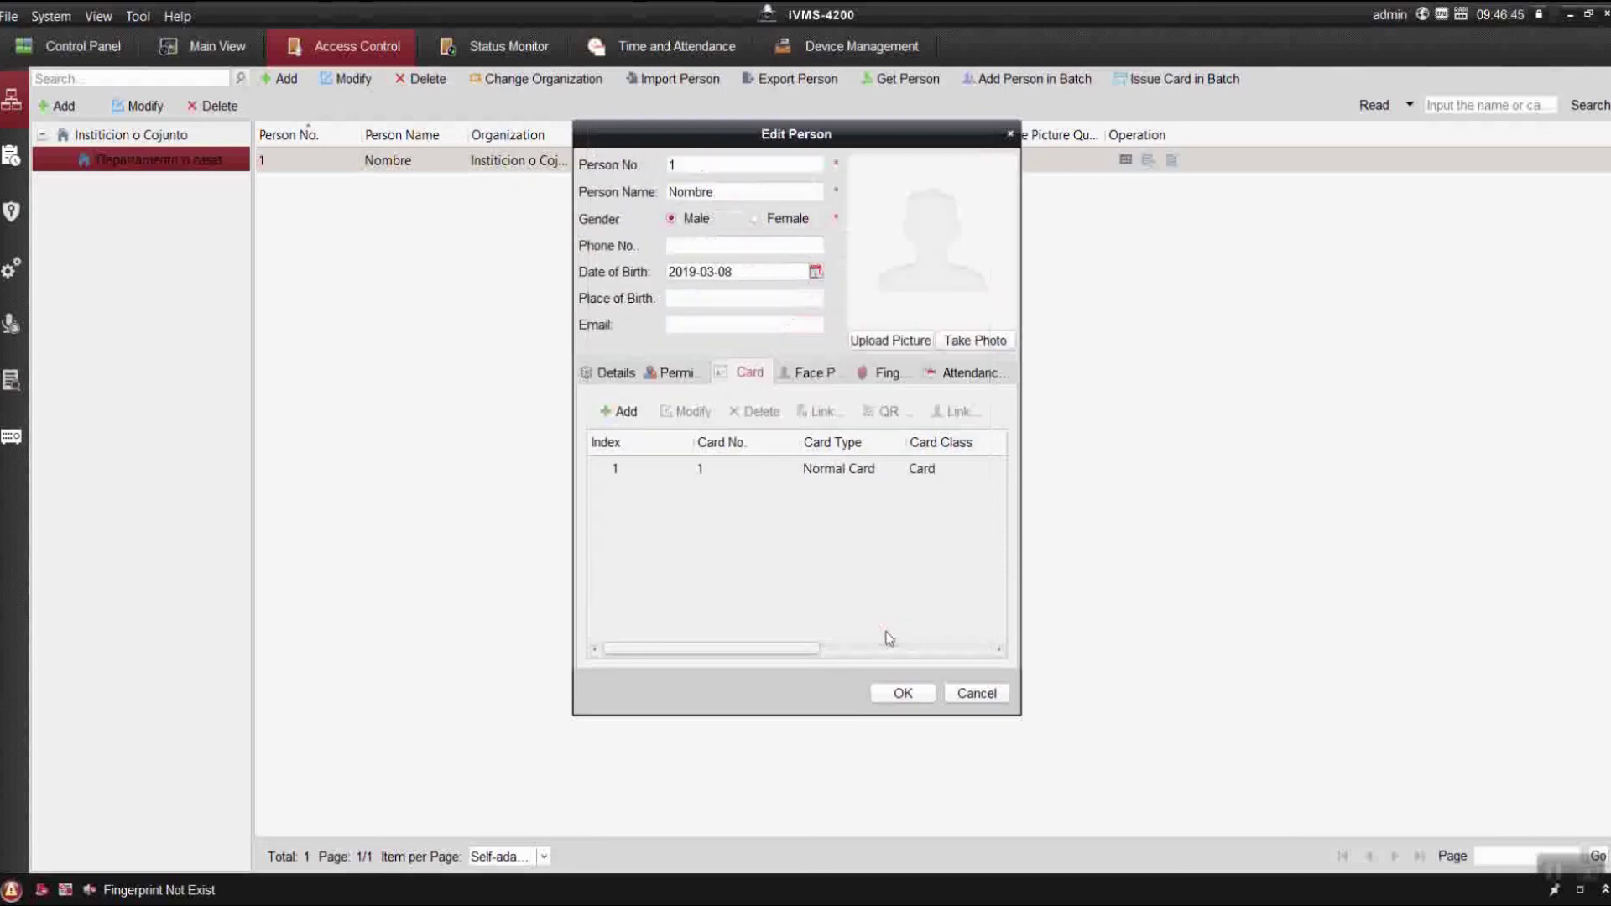
Link card 1 to the person's fingerprint, save the person and apply the permission to the device.
{"action": "left_click", "coordinate": [847, 467]}
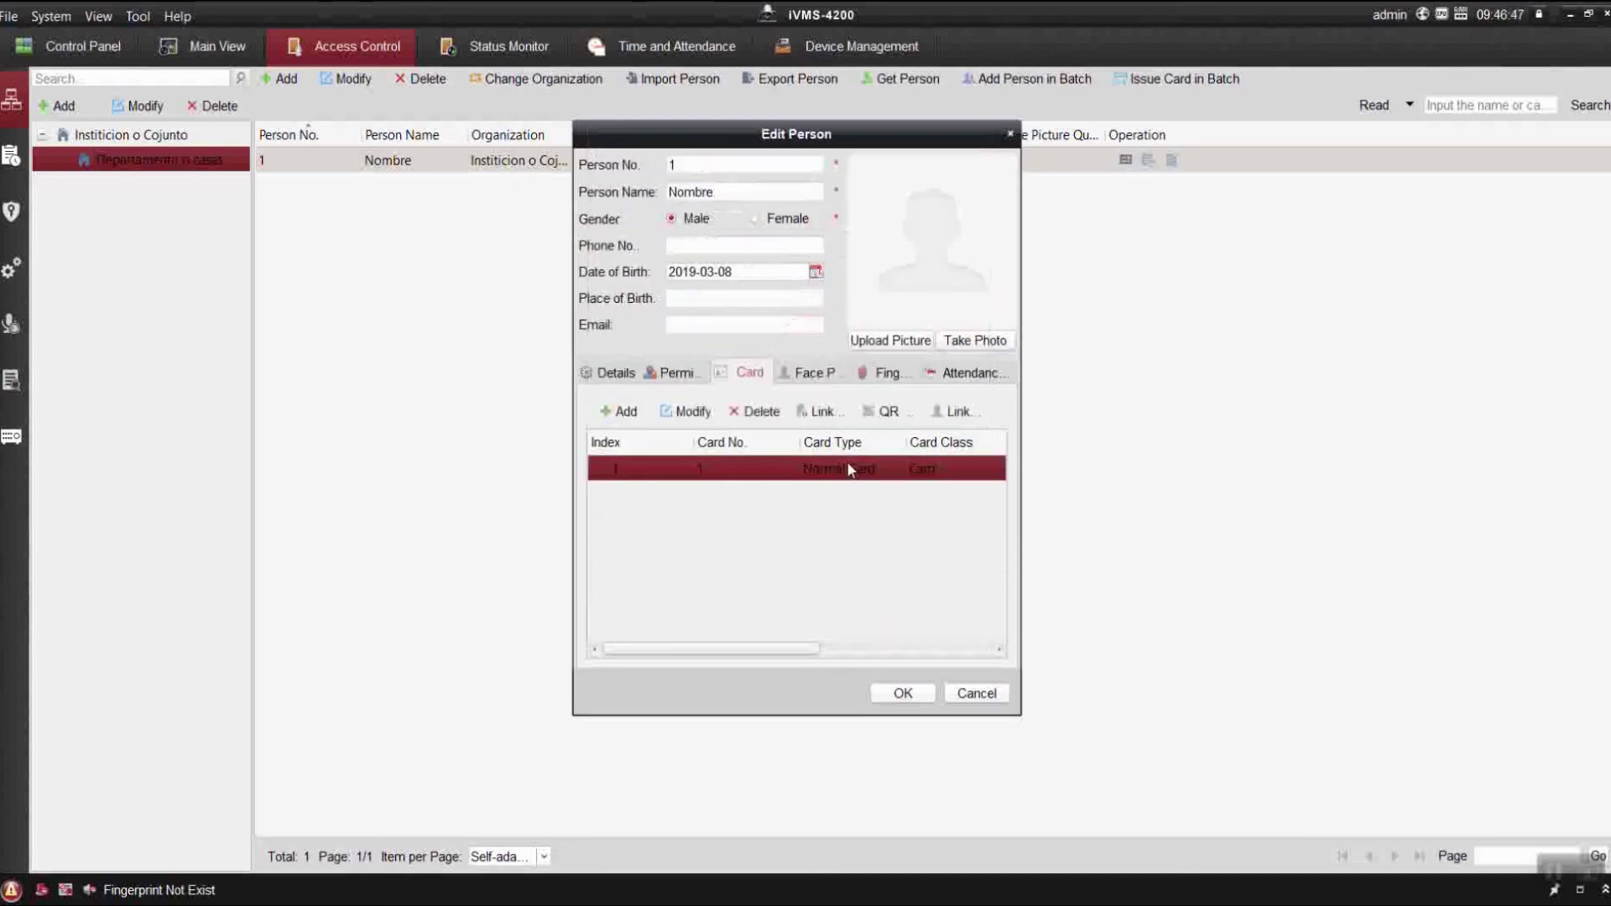
{"action": "left_click", "coordinate": [822, 412]}
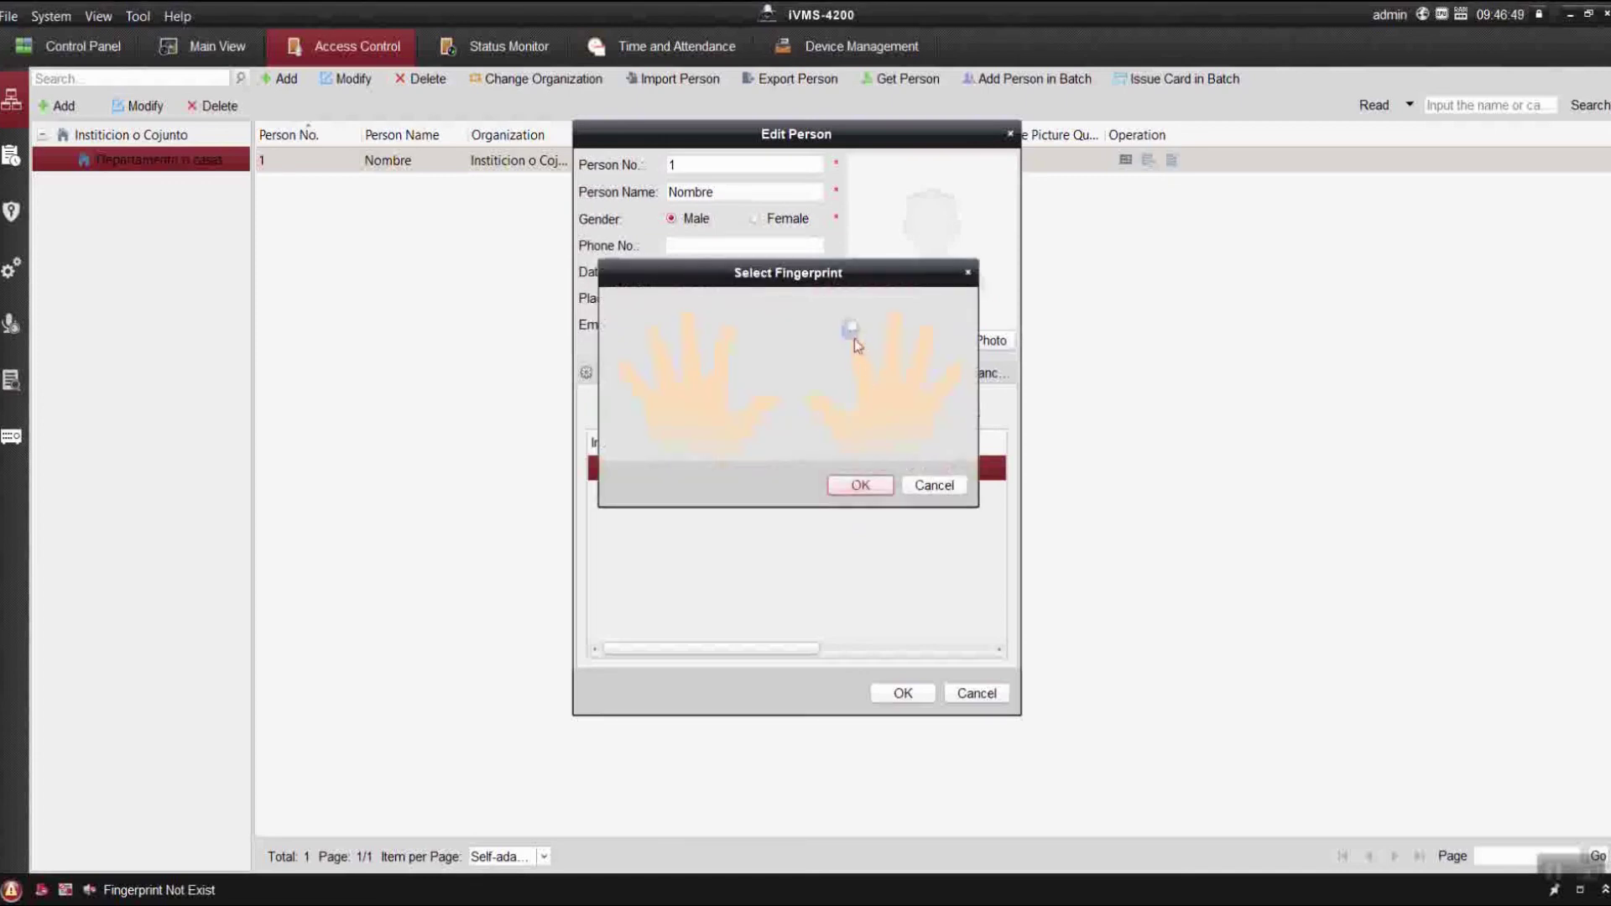
{"action": "left_click", "coordinate": [858, 484]}
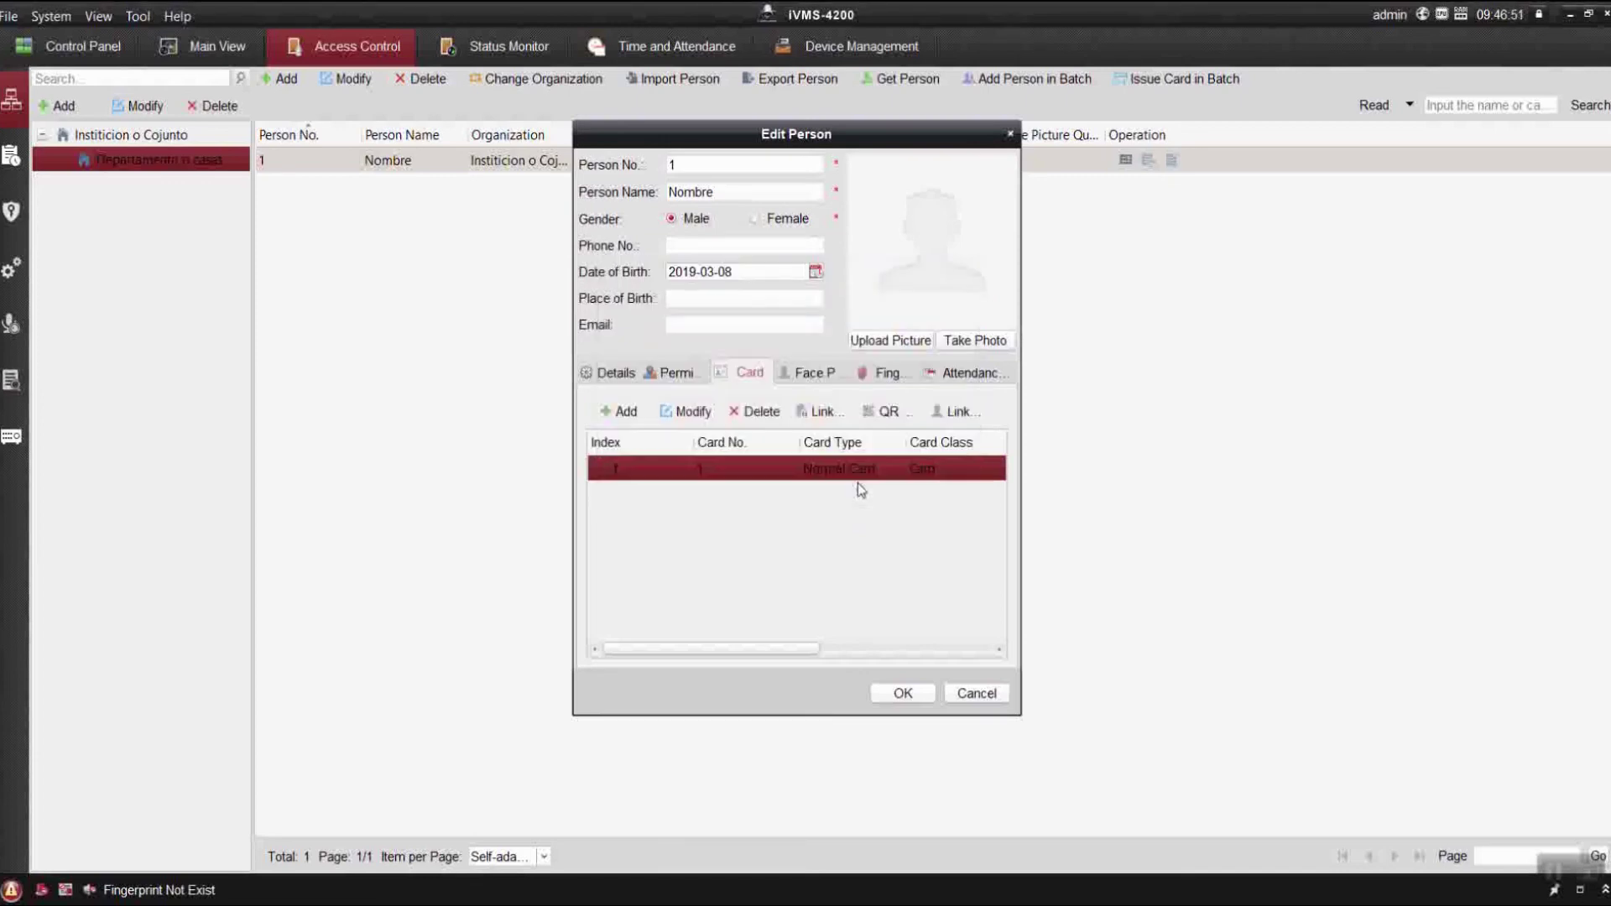
{"action": "left_click", "coordinate": [903, 692]}
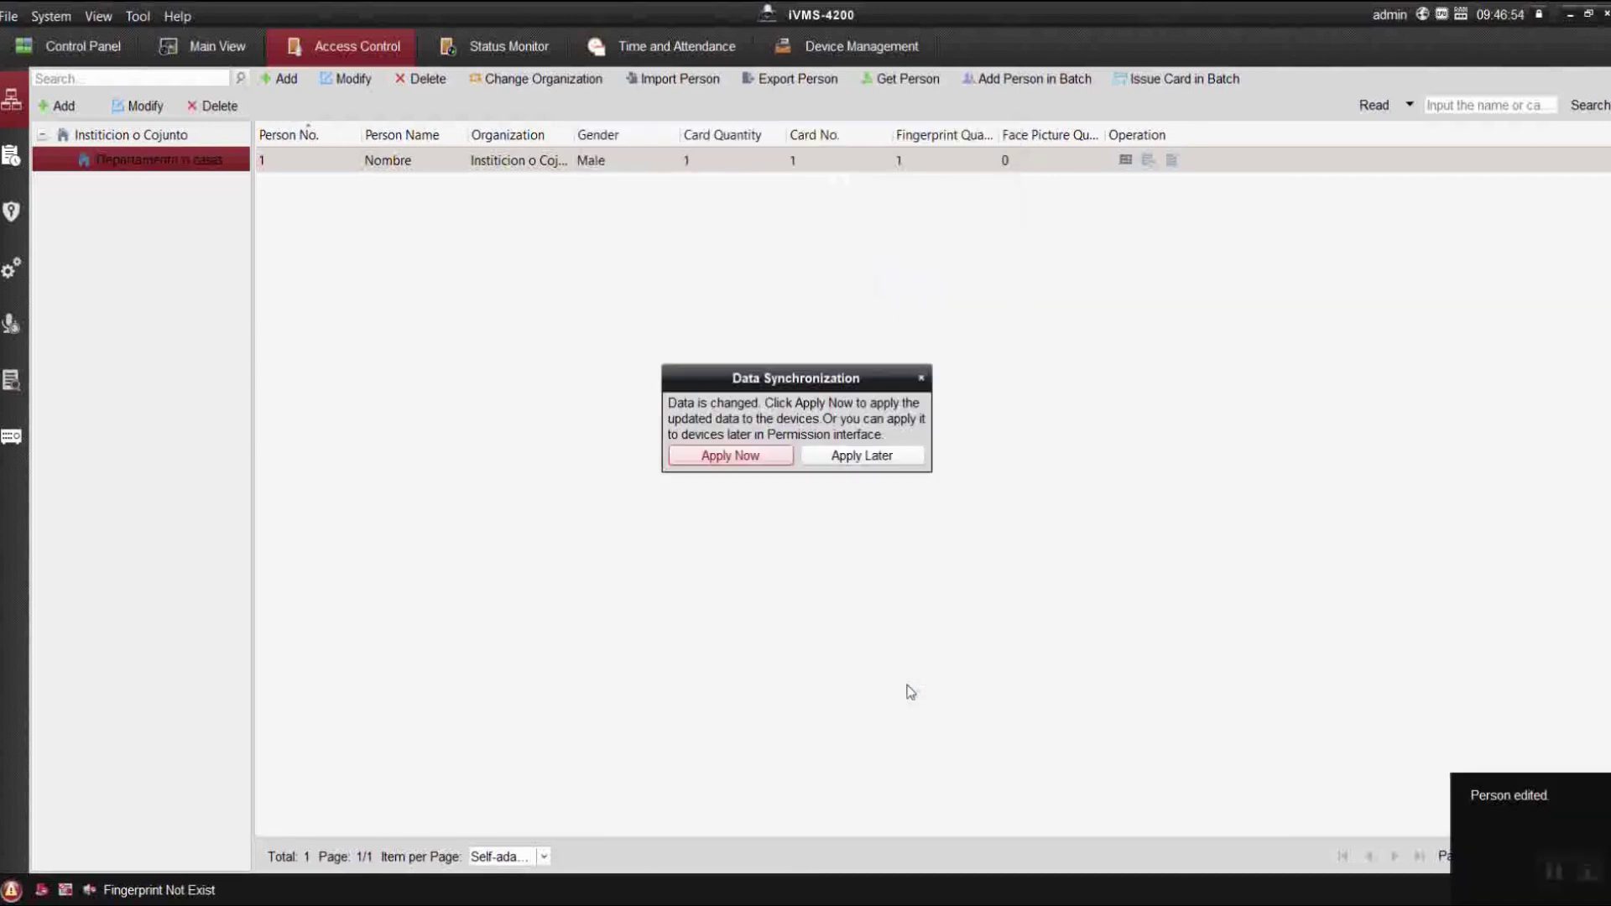
{"action": "left_click", "coordinate": [730, 456]}
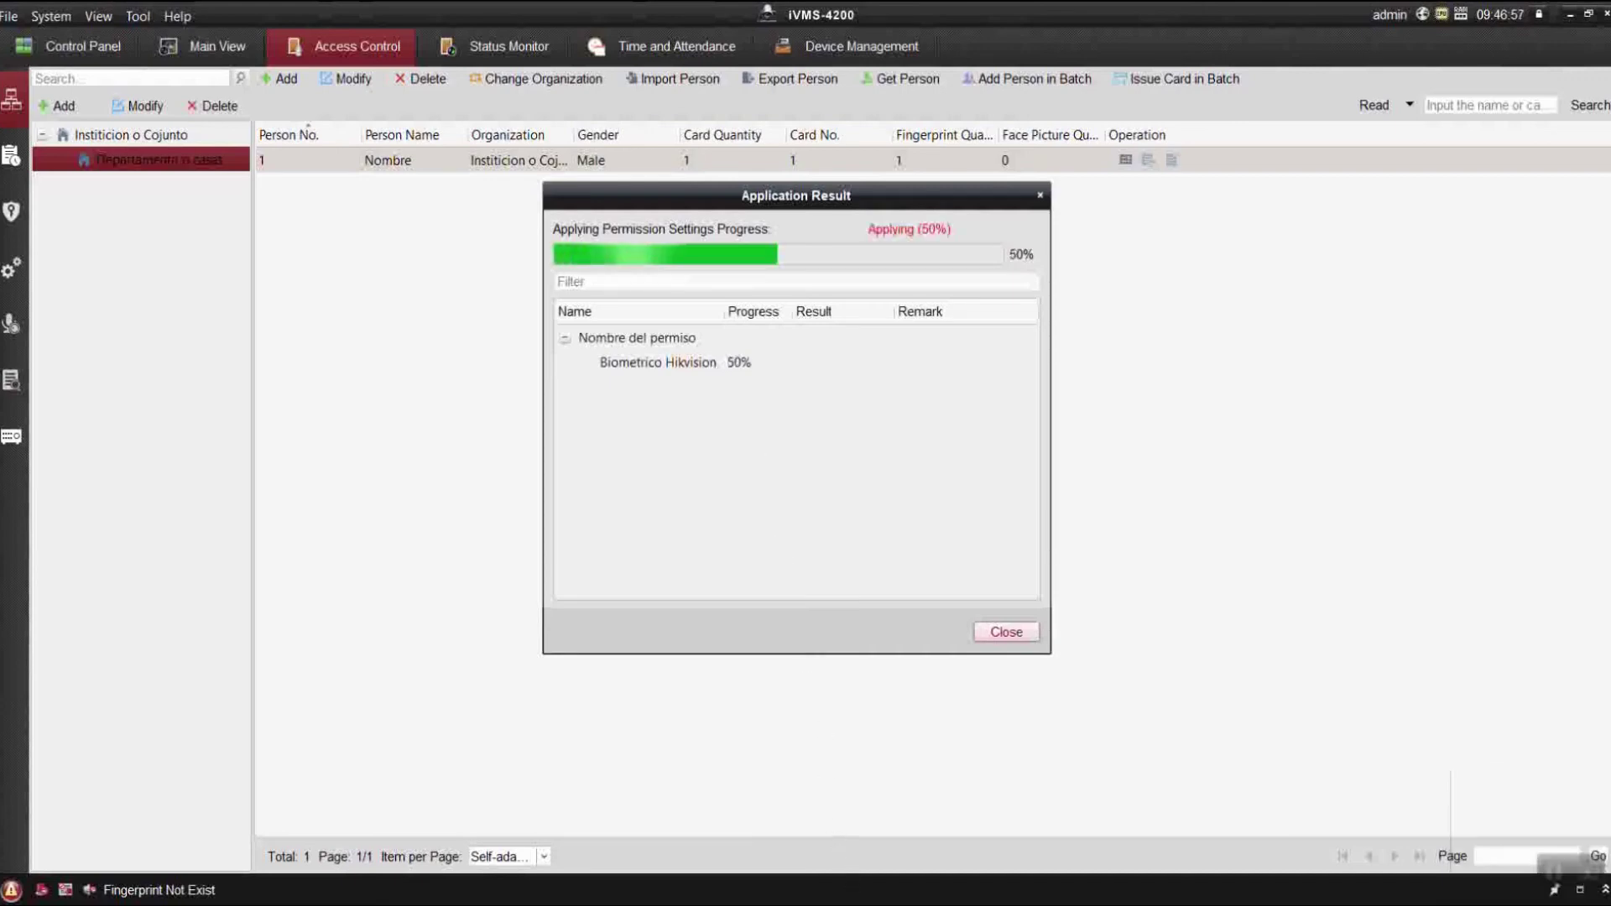
{"action": "key", "text": "alt+Tab"}
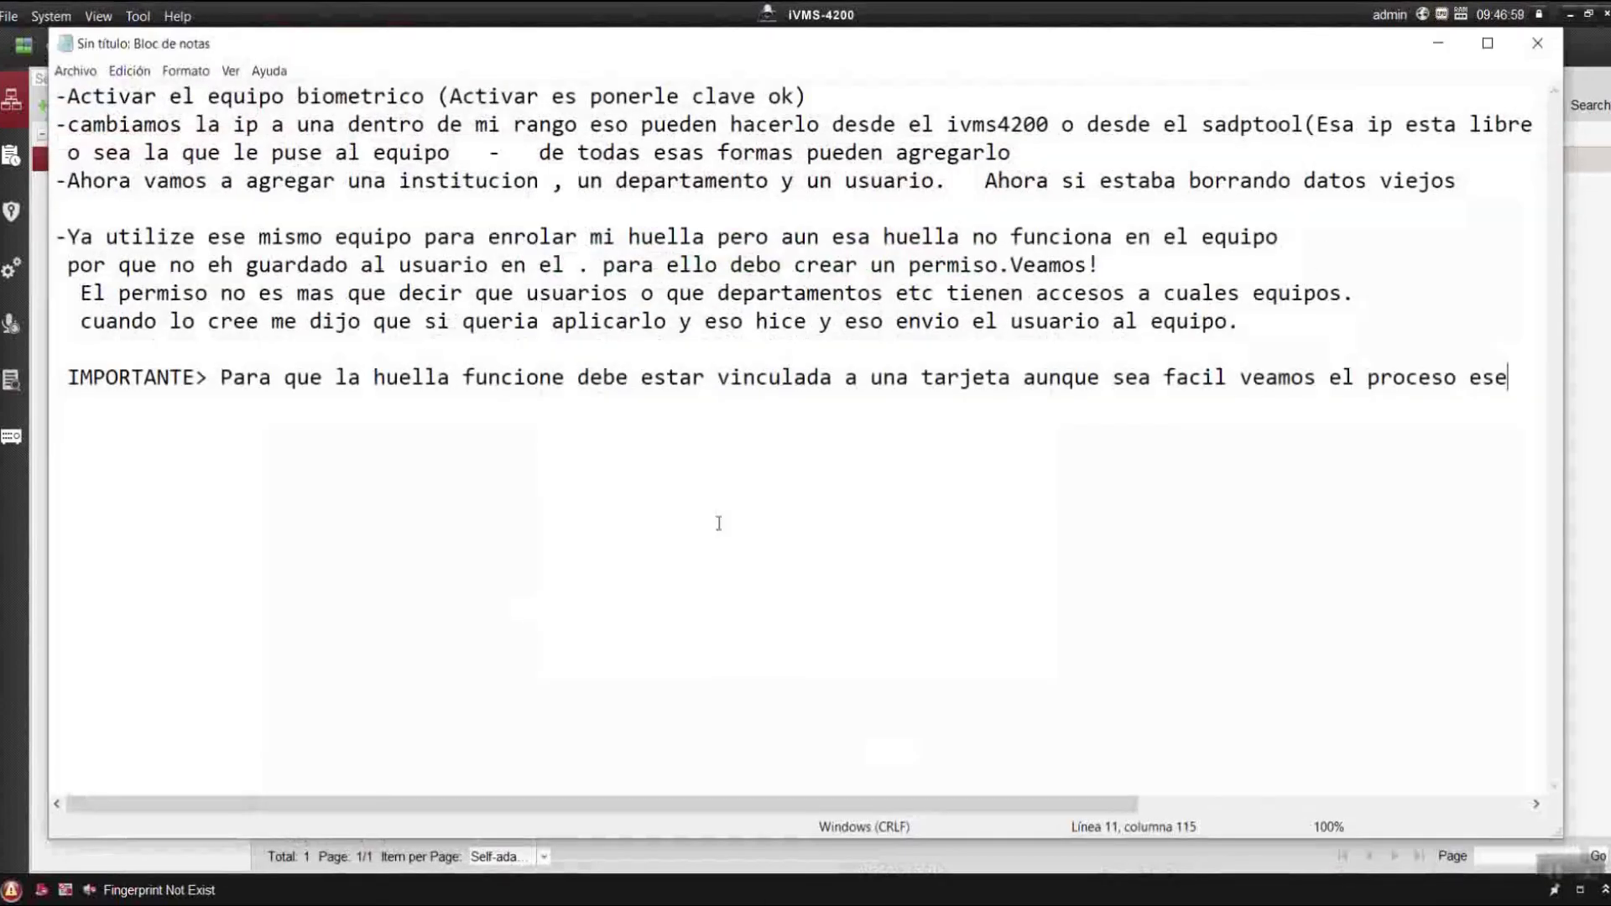
Note 'AHORA SI NOS FUNCIONA ESE USUARIO OBSERVEN' and begin 'Hasta aqui el proceso de como guardar'.
{"action": "key", "text": "Return"}
{"action": "type", "text": "AHO"}
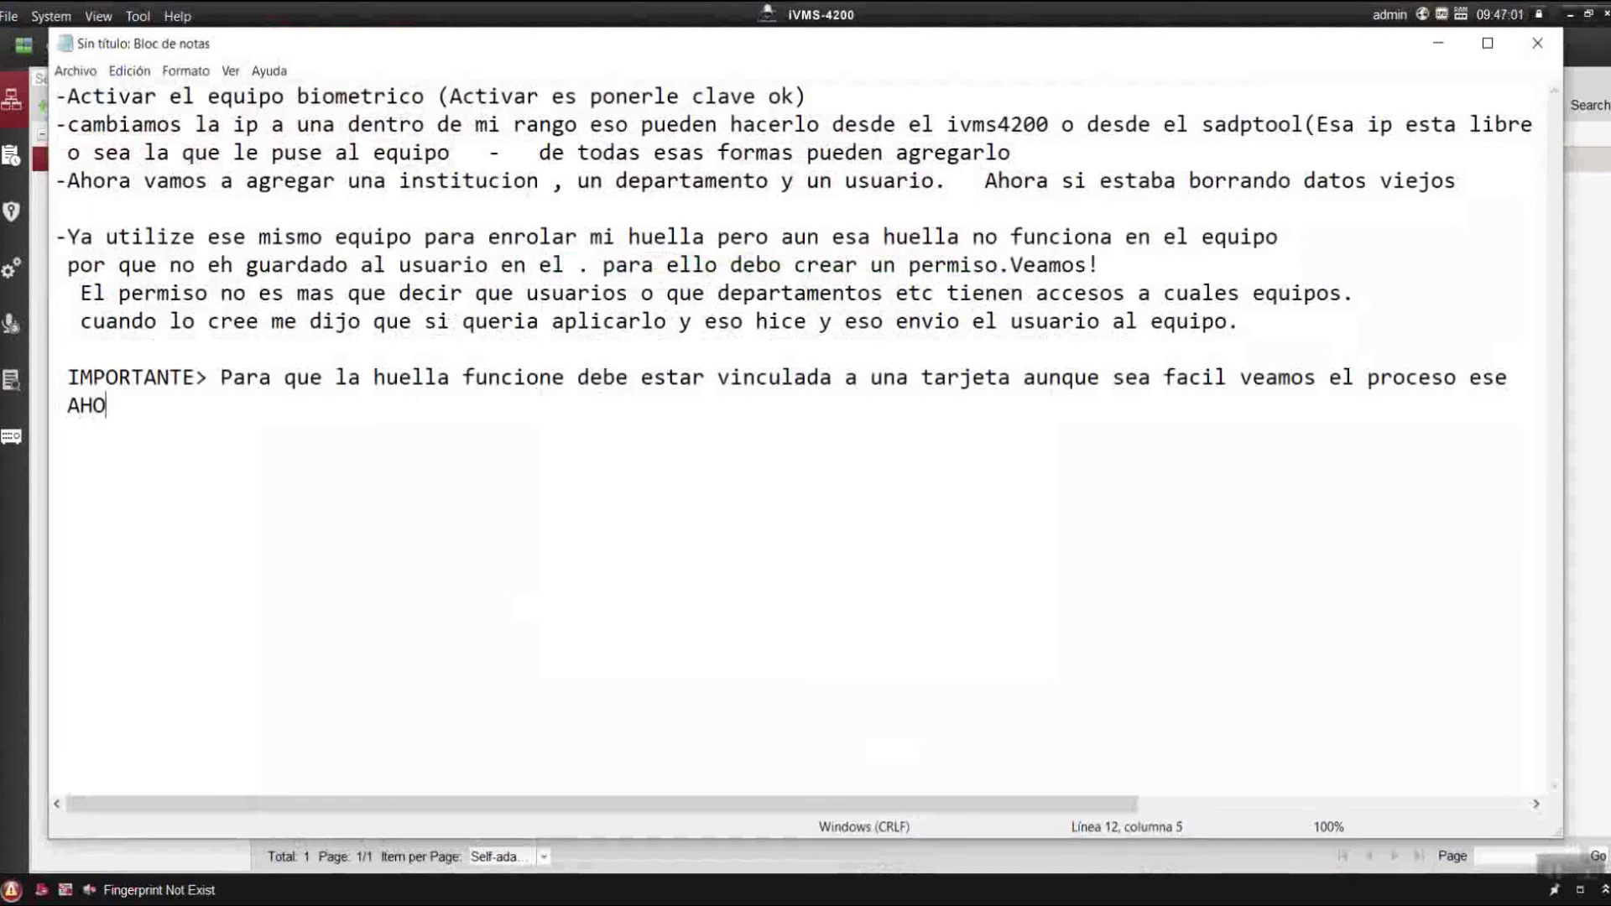
{"action": "type", "text": "RA SI NO"}
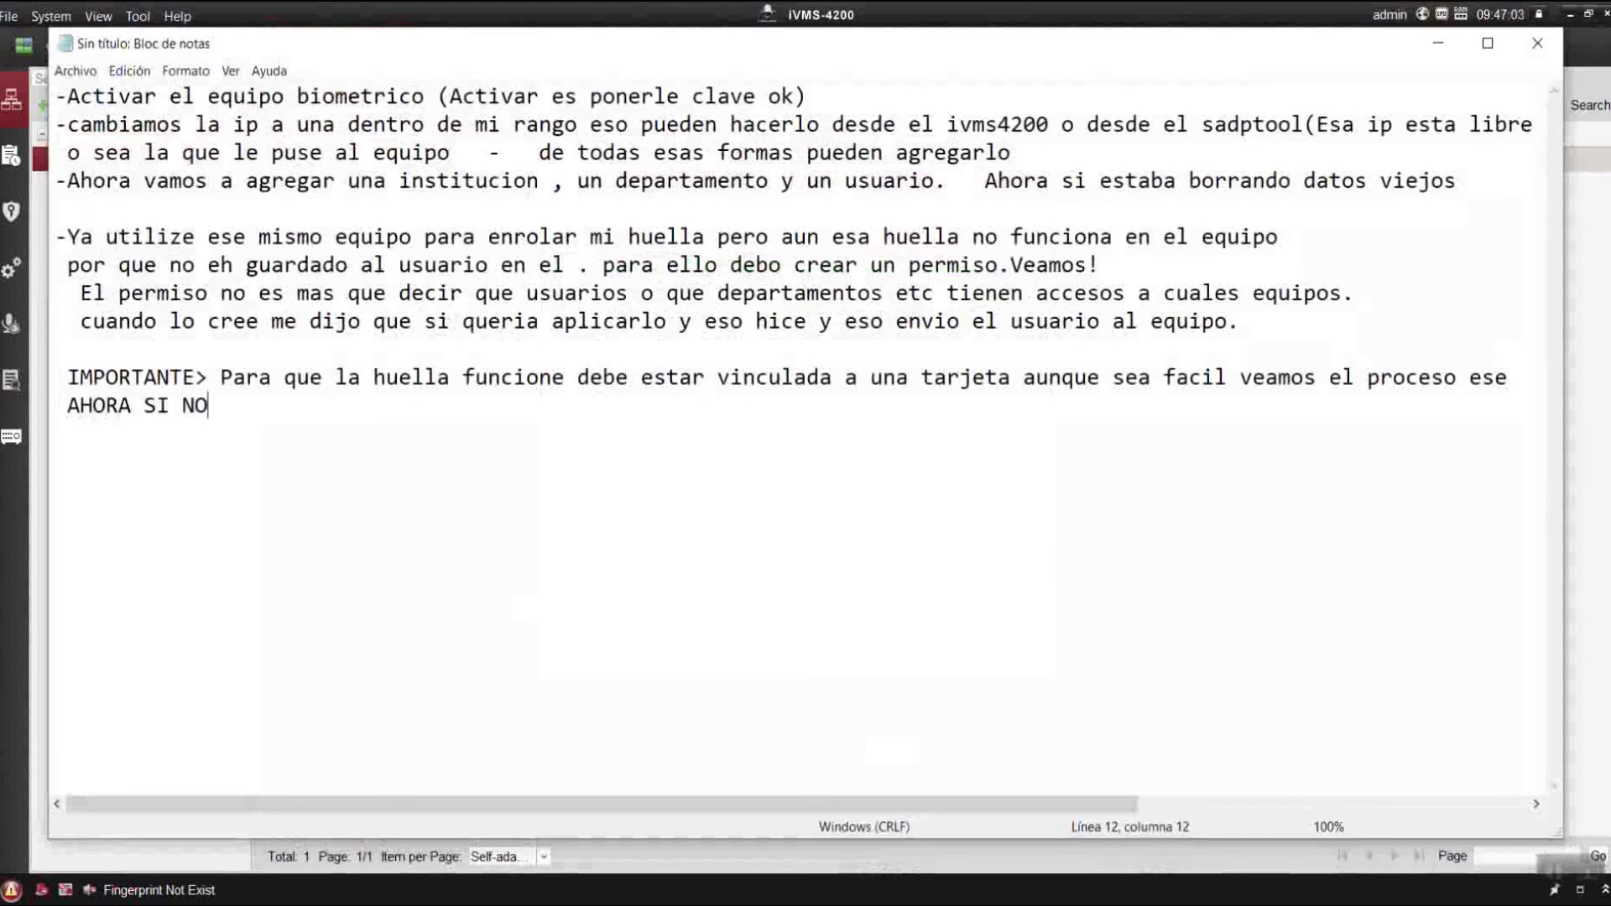
{"action": "type", "text": "S FUNC"}
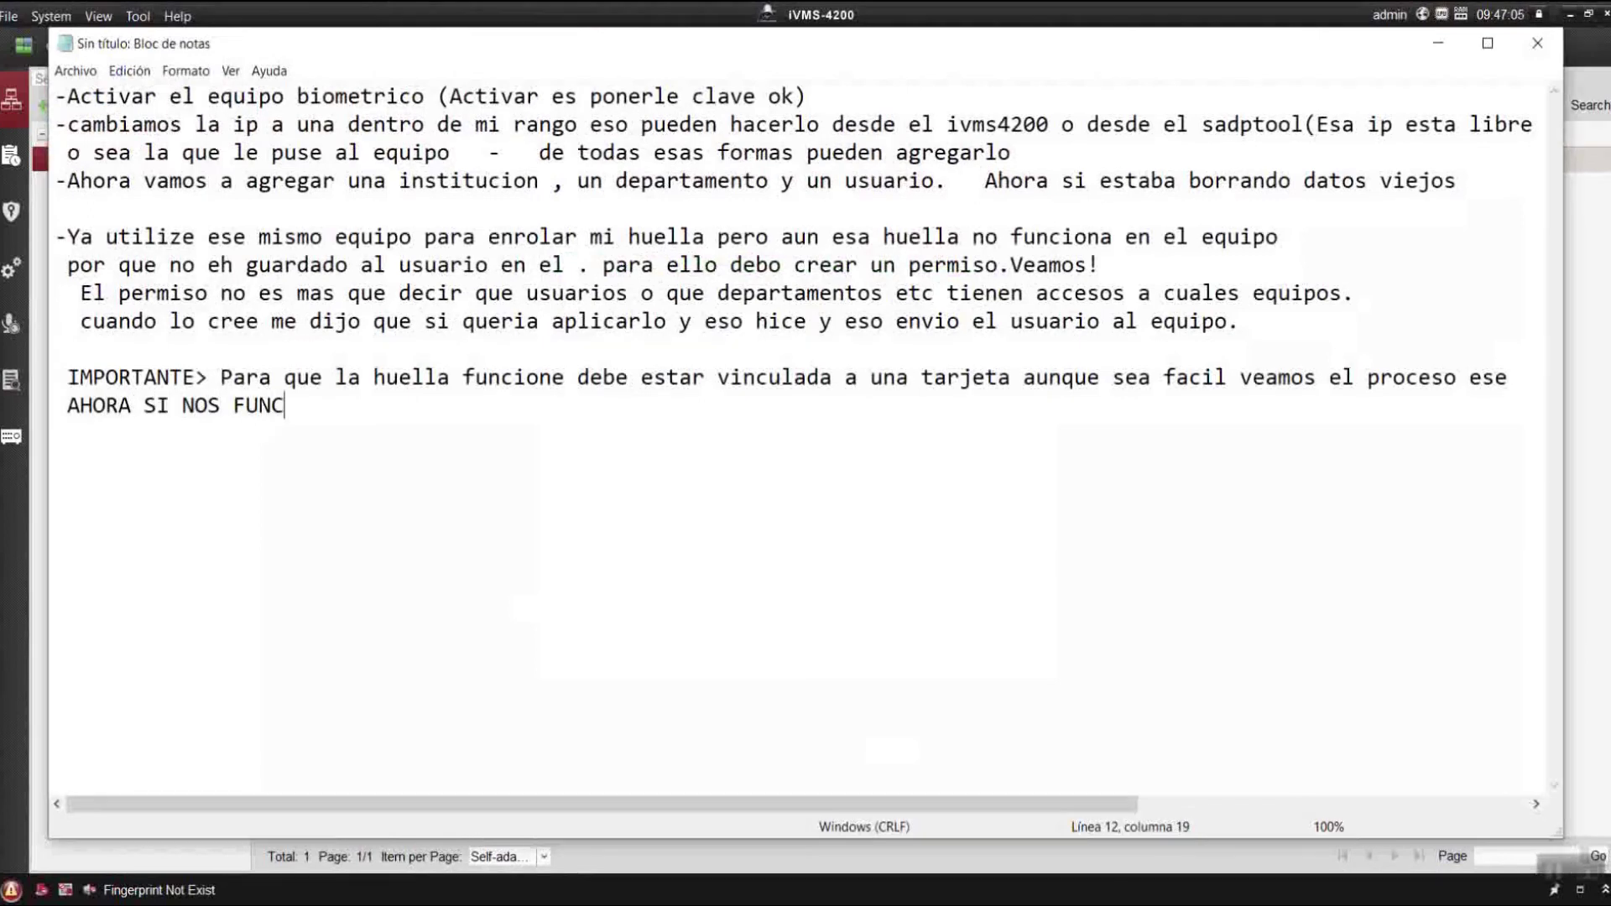
{"action": "type", "text": "IONA ESE"}
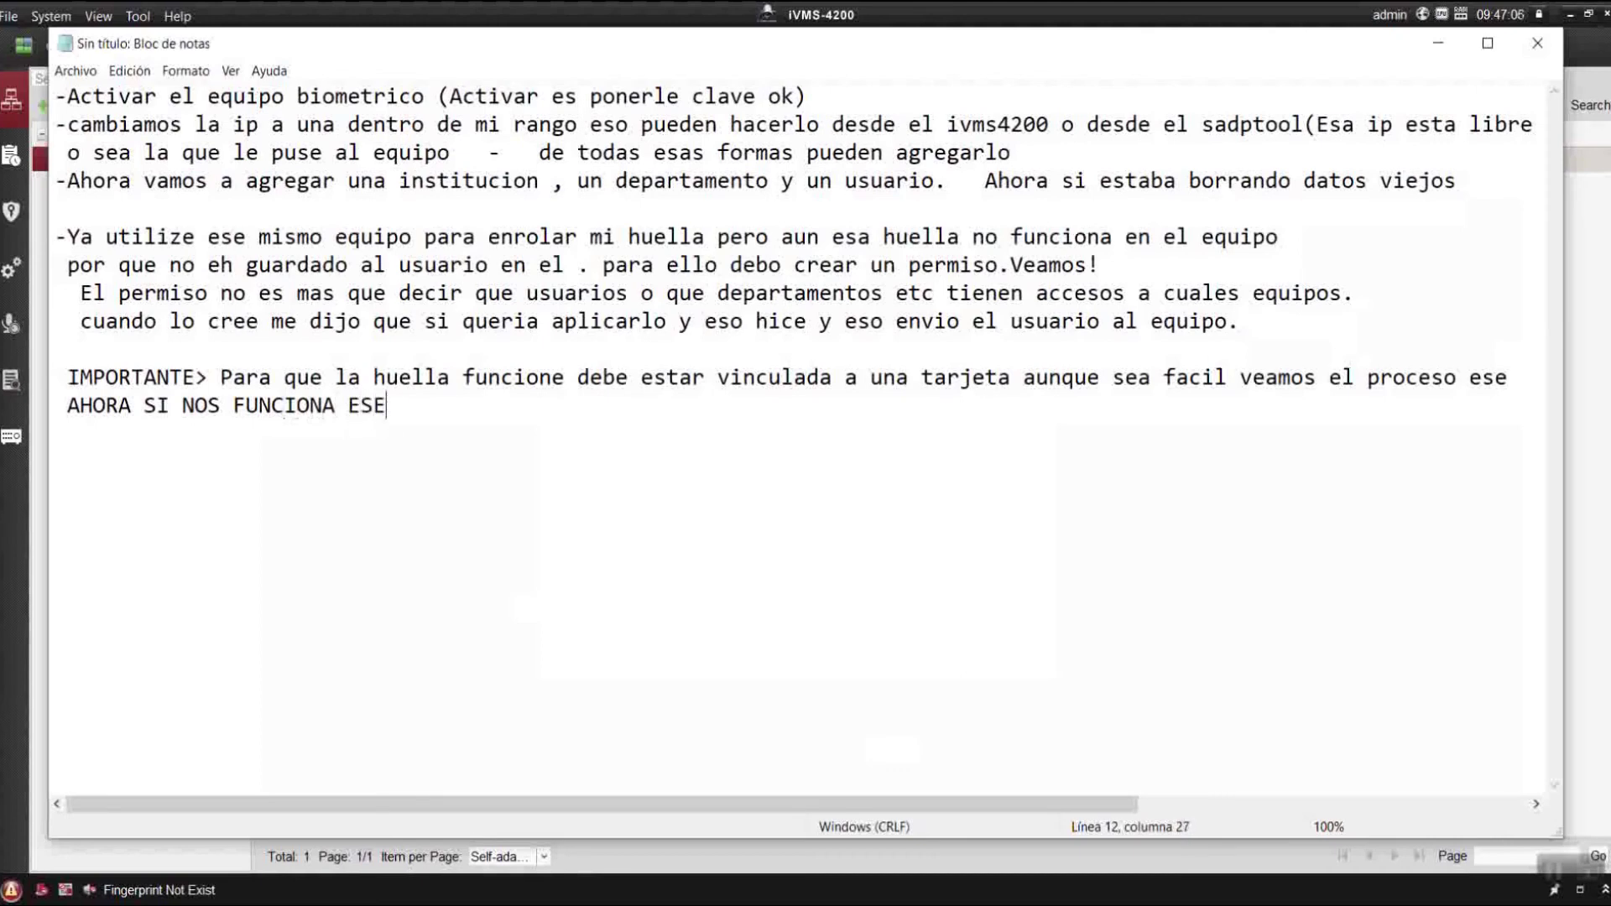
{"action": "type", "text": " USUARIO O"}
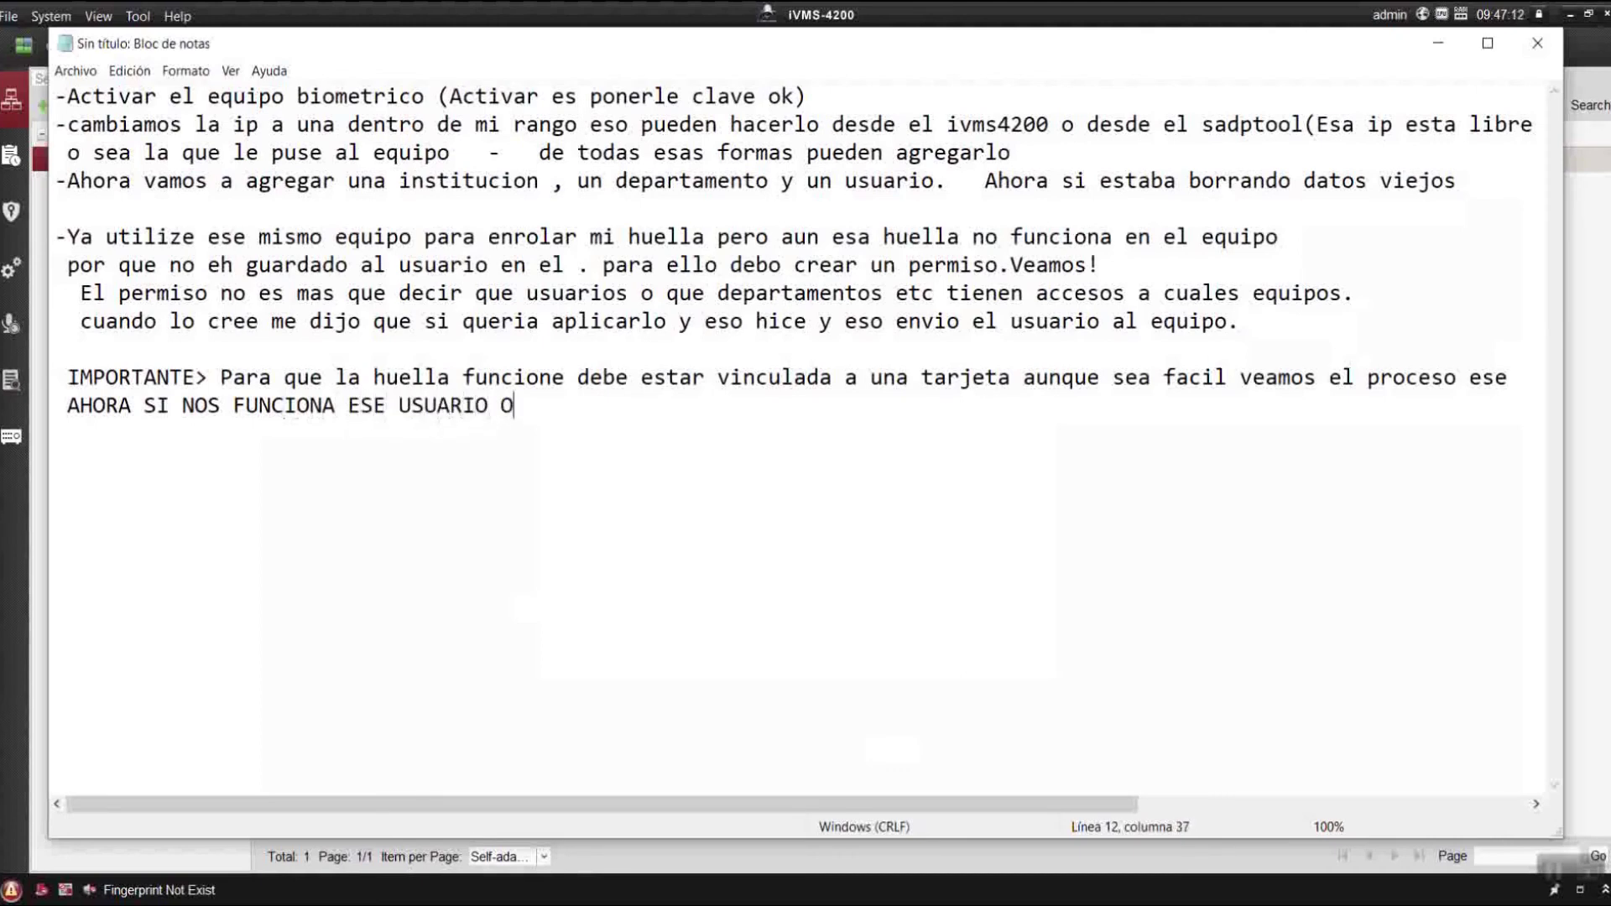
{"action": "type", "text": "BSERVEN!"}
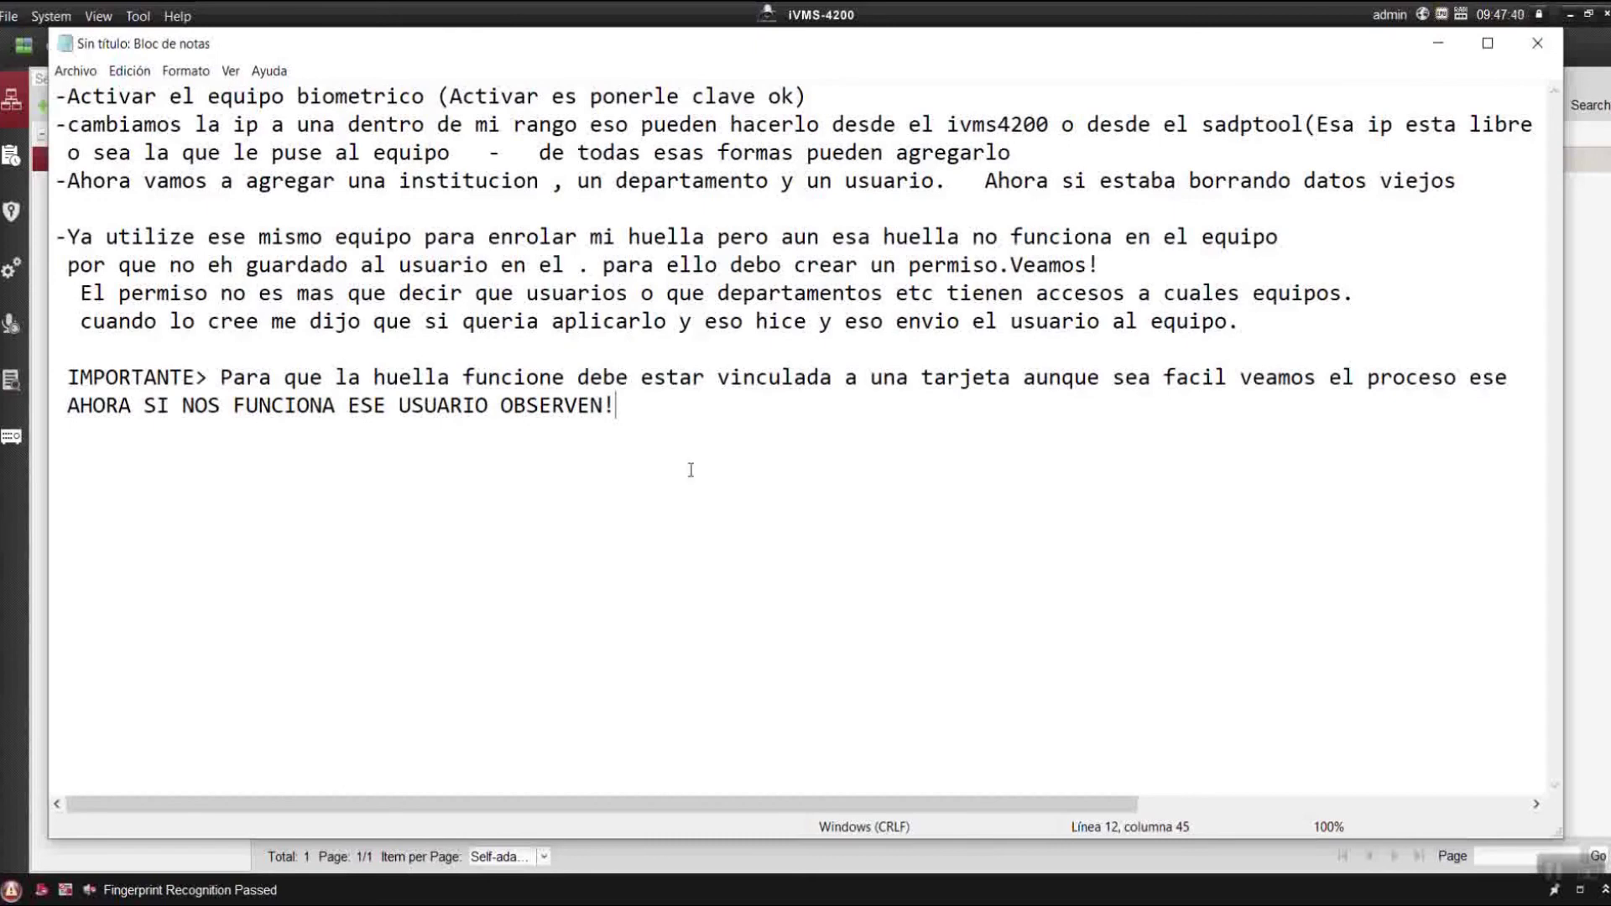
{"action": "type", "text": "Hasta aqui el"}
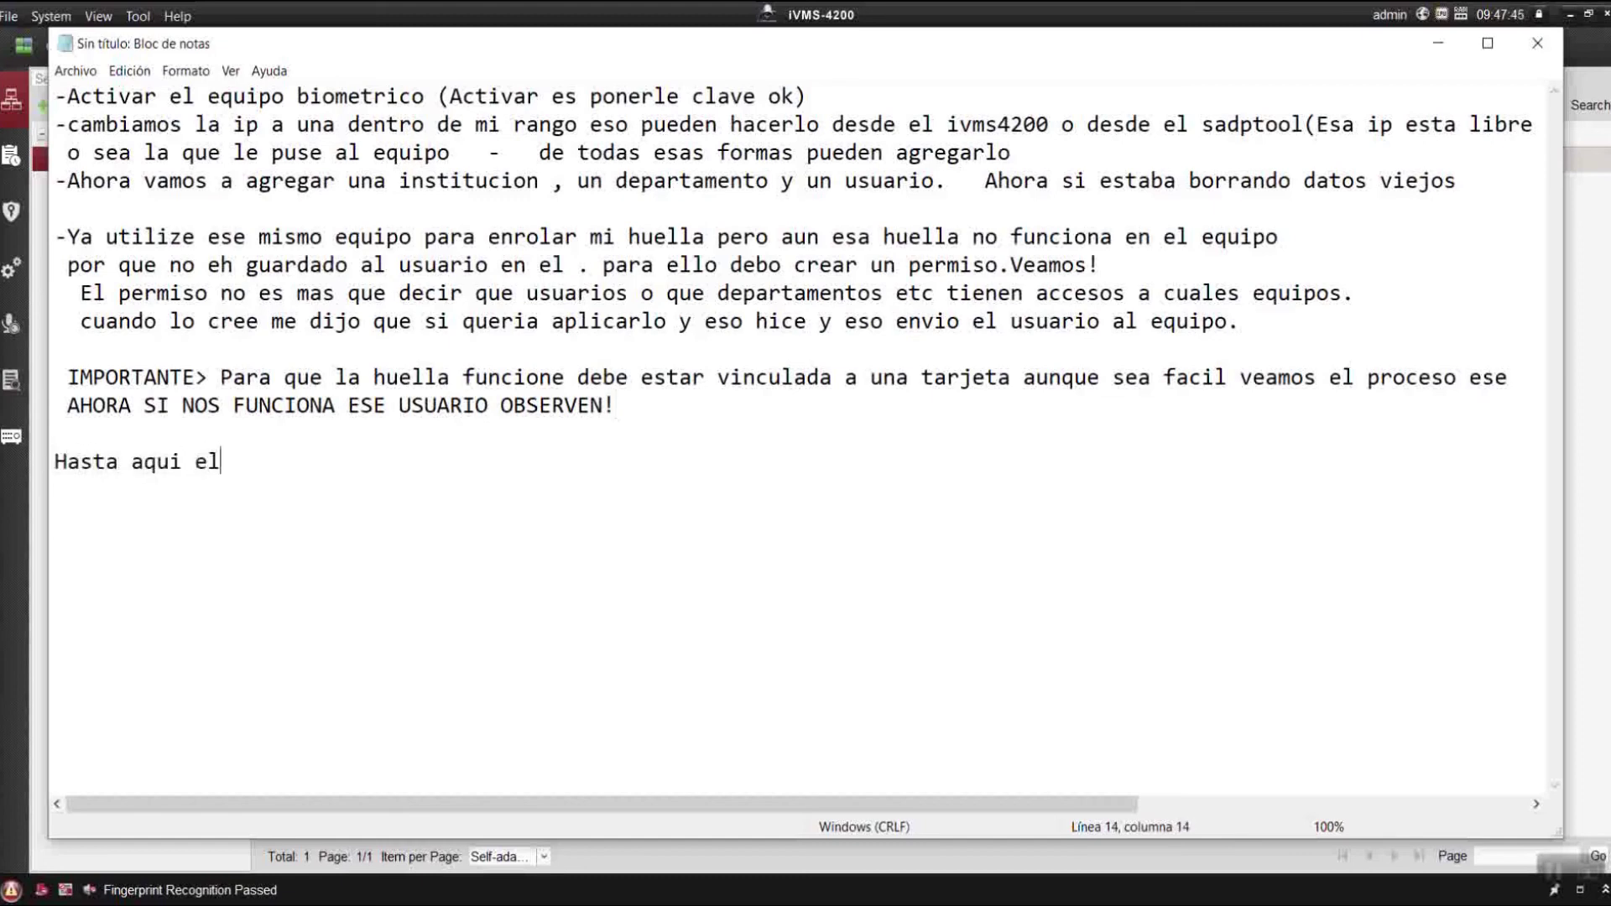
{"action": "type", "text": " proceso"}
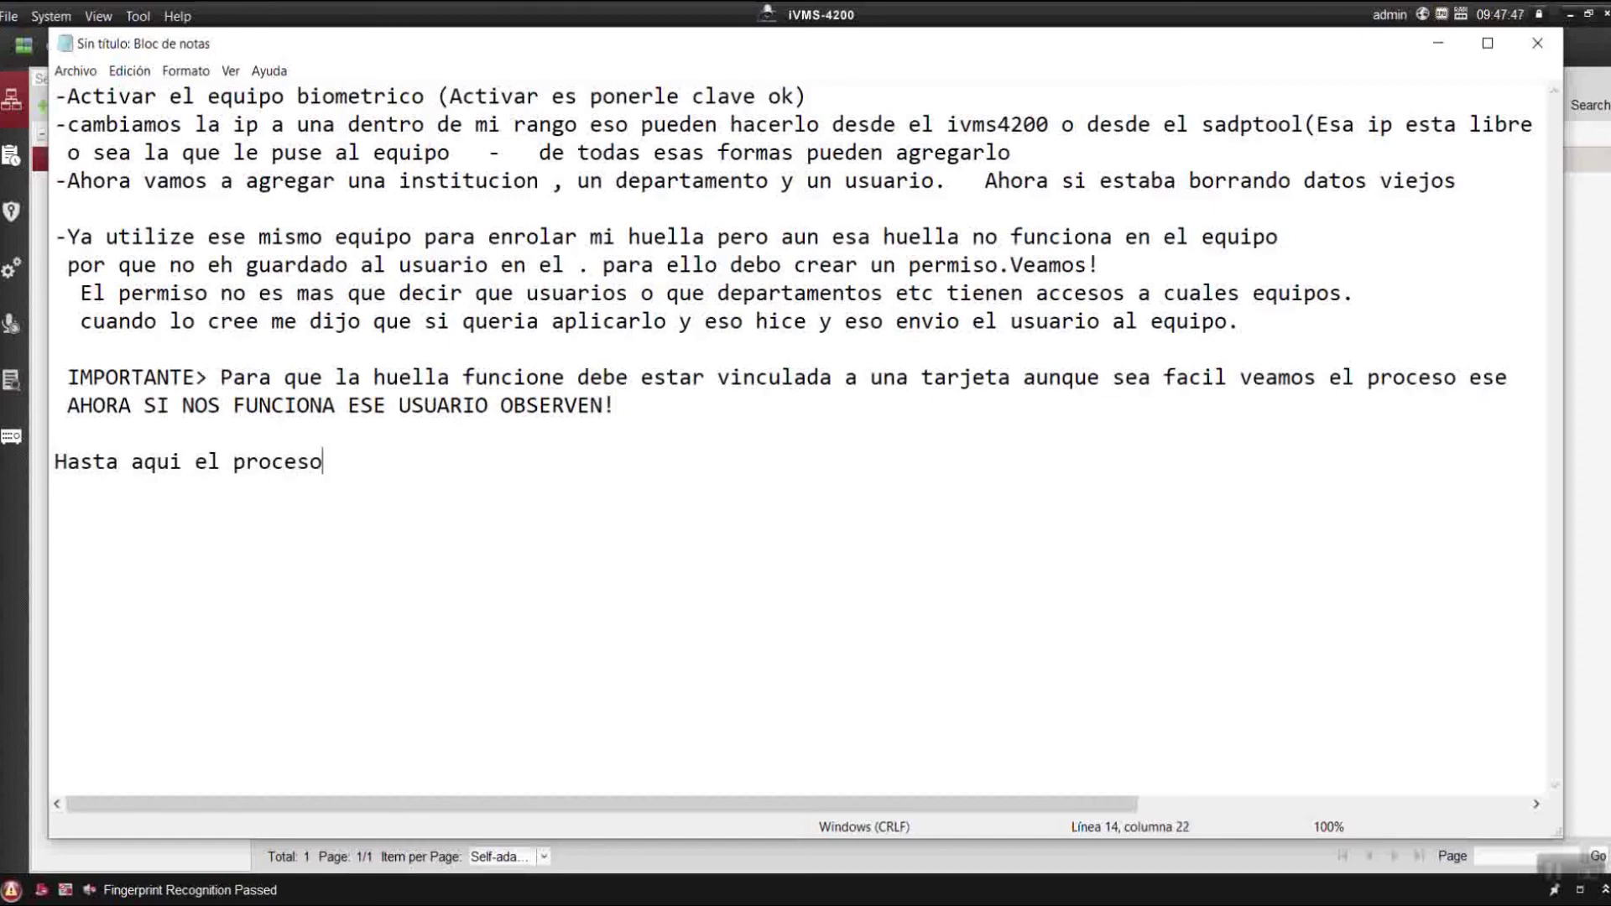
{"action": "type", "text": " de como "}
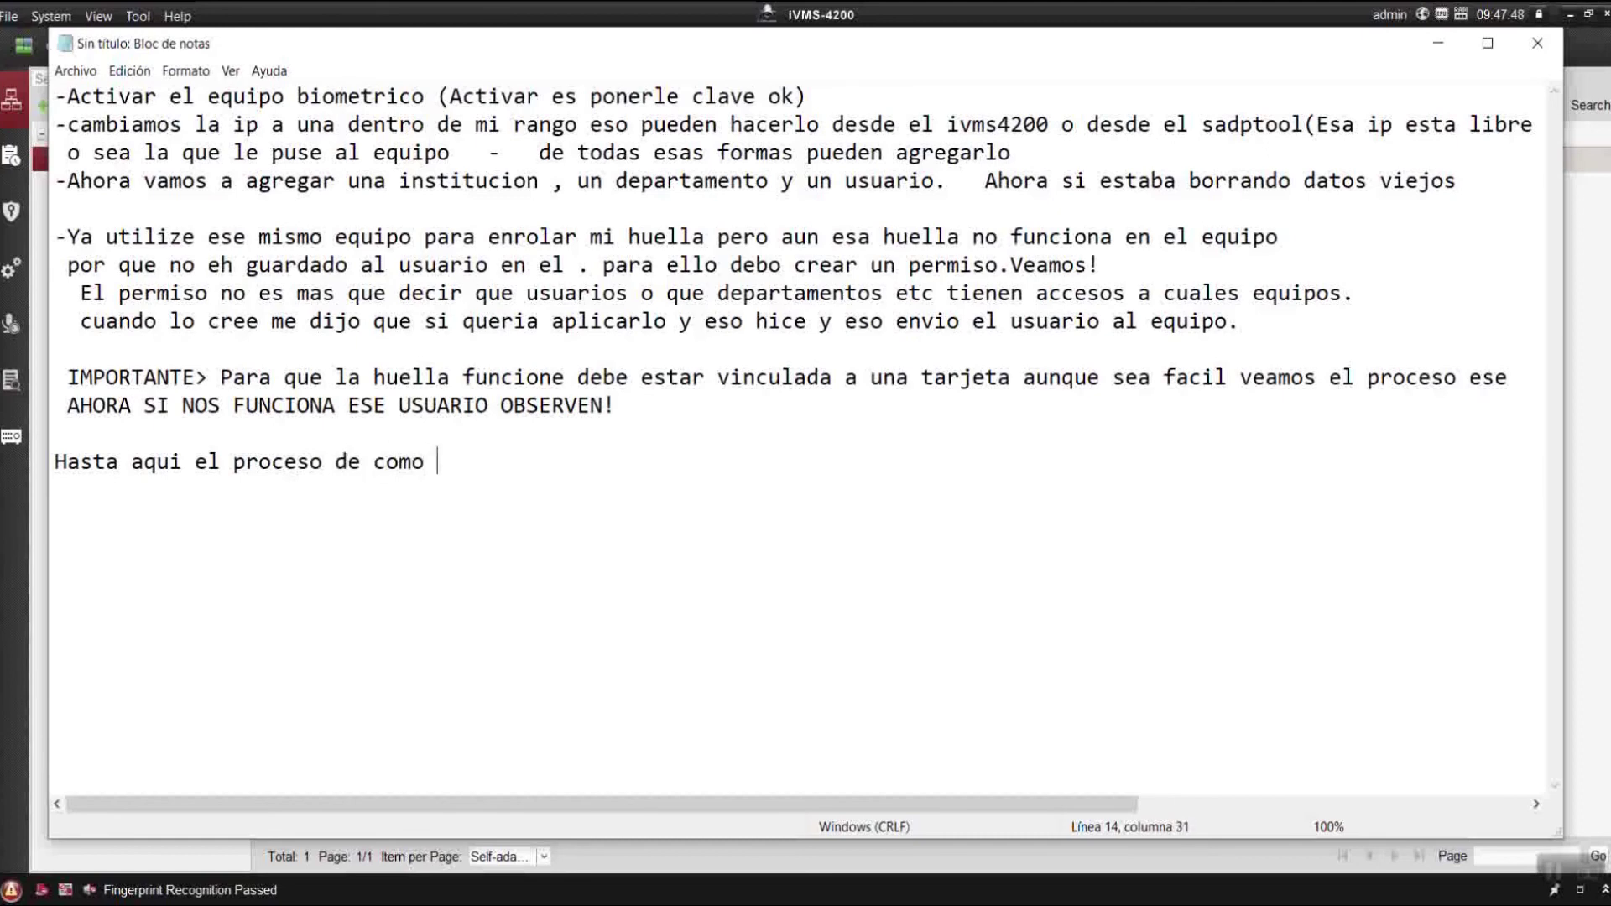
{"action": "type", "text": "guardar"}
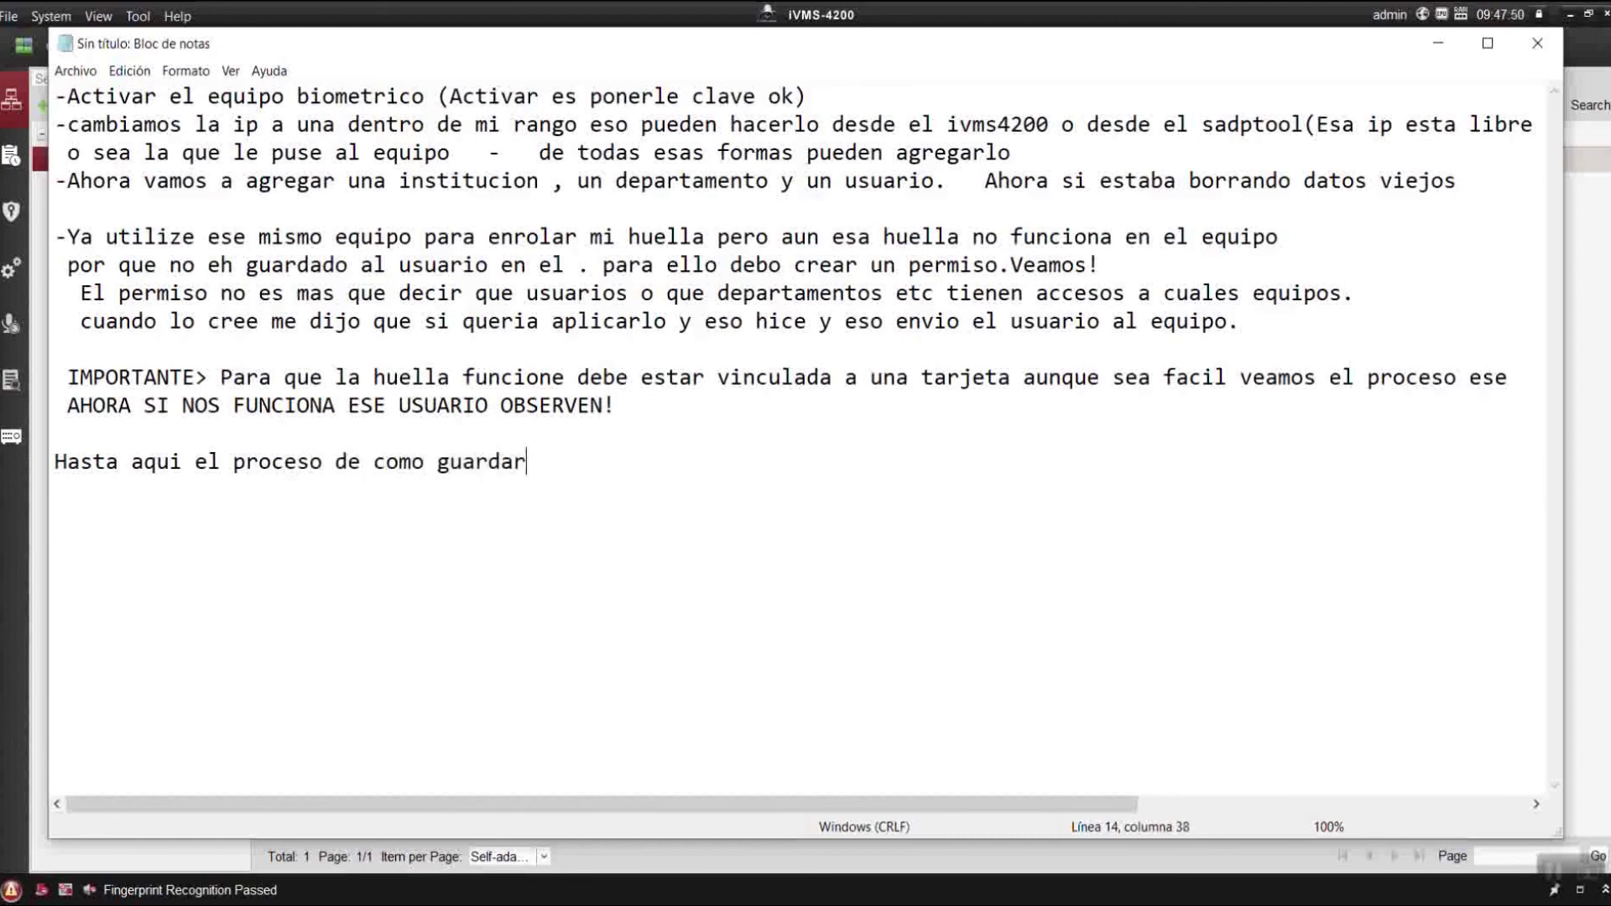